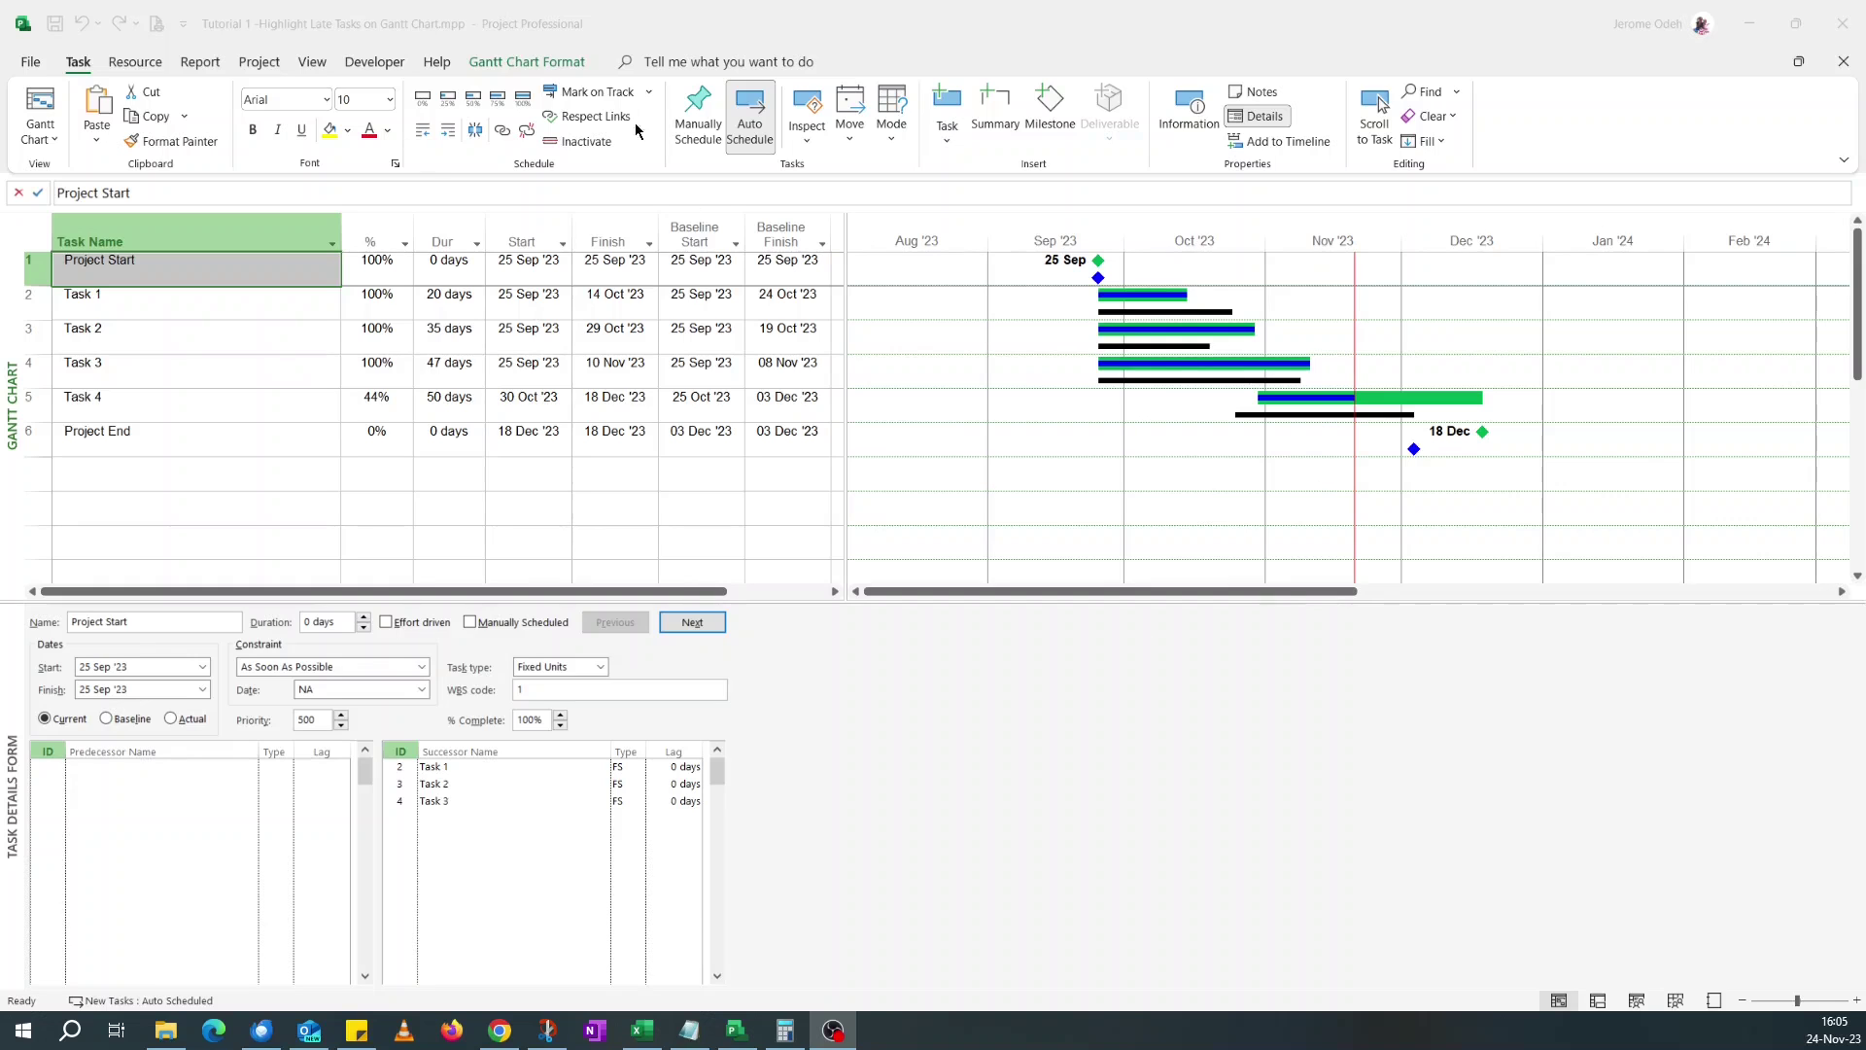
# Open the Bar Styles dialog from the Gantt Chart Format tab's Format menu.
pyautogui.click(524, 66)
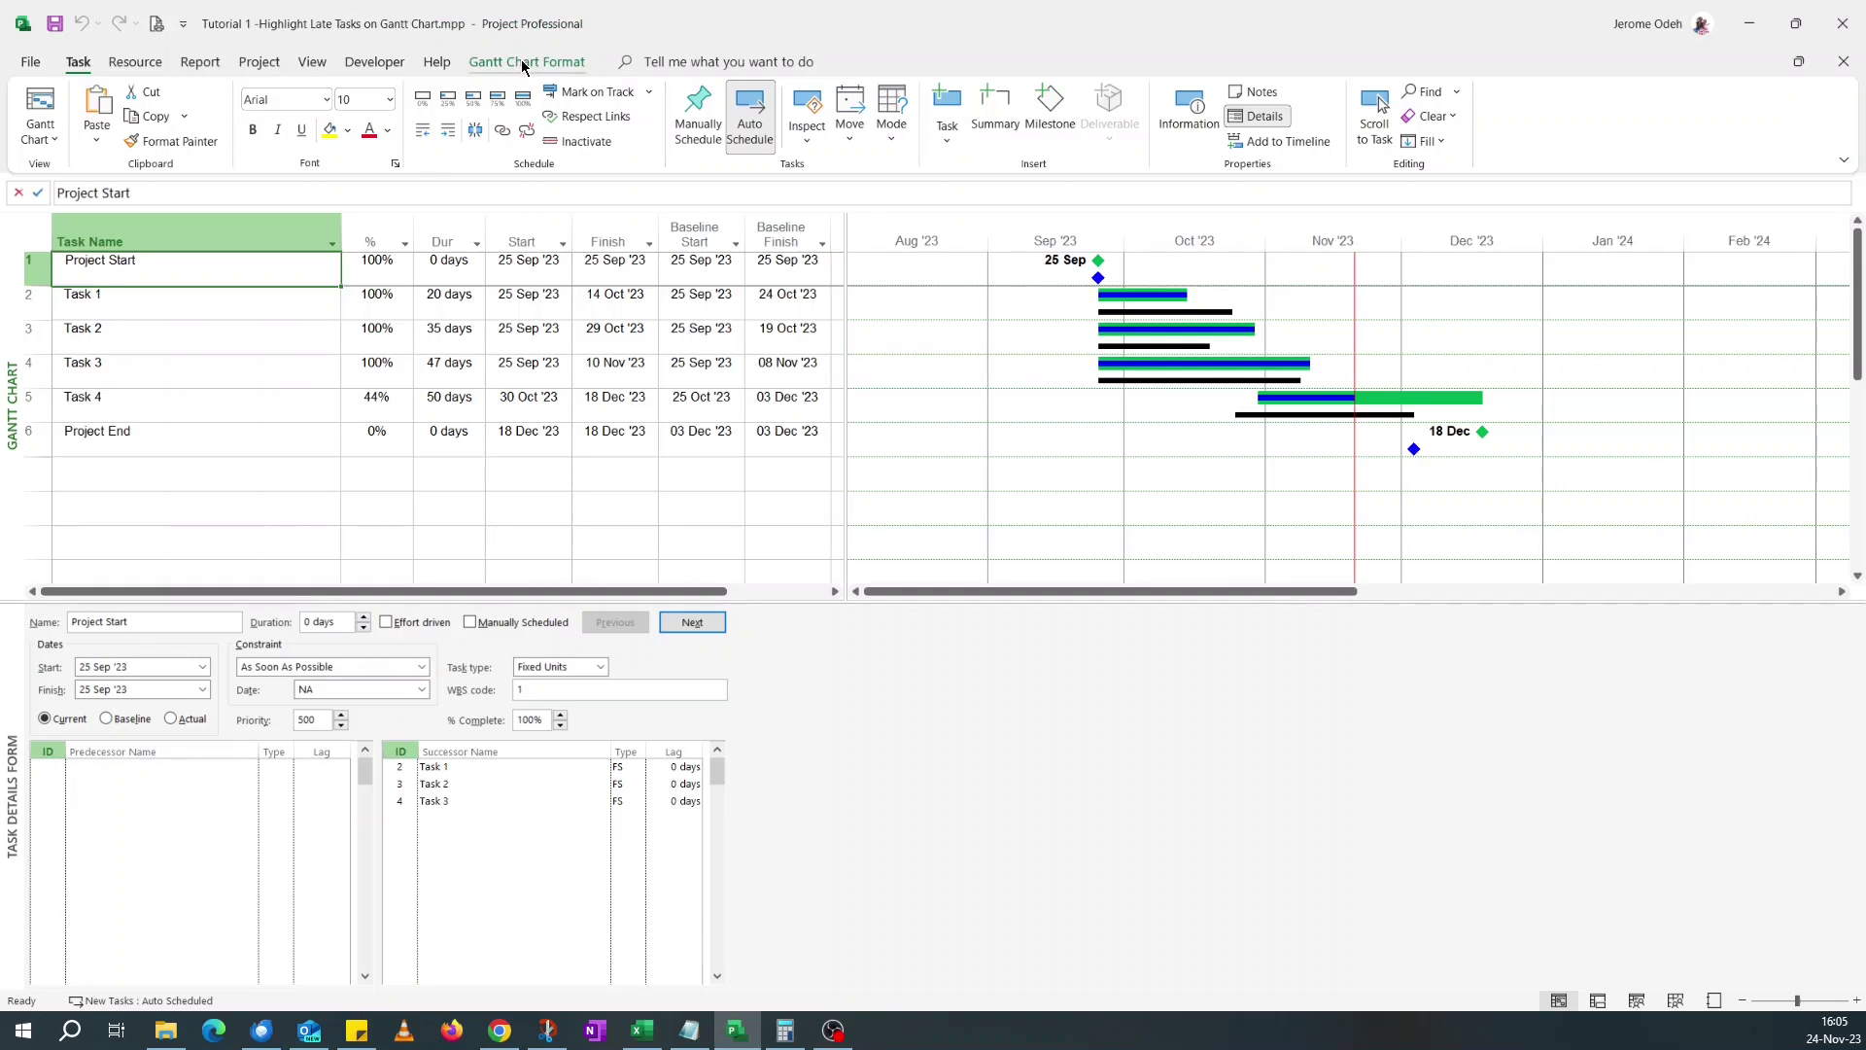
pyautogui.click(524, 62)
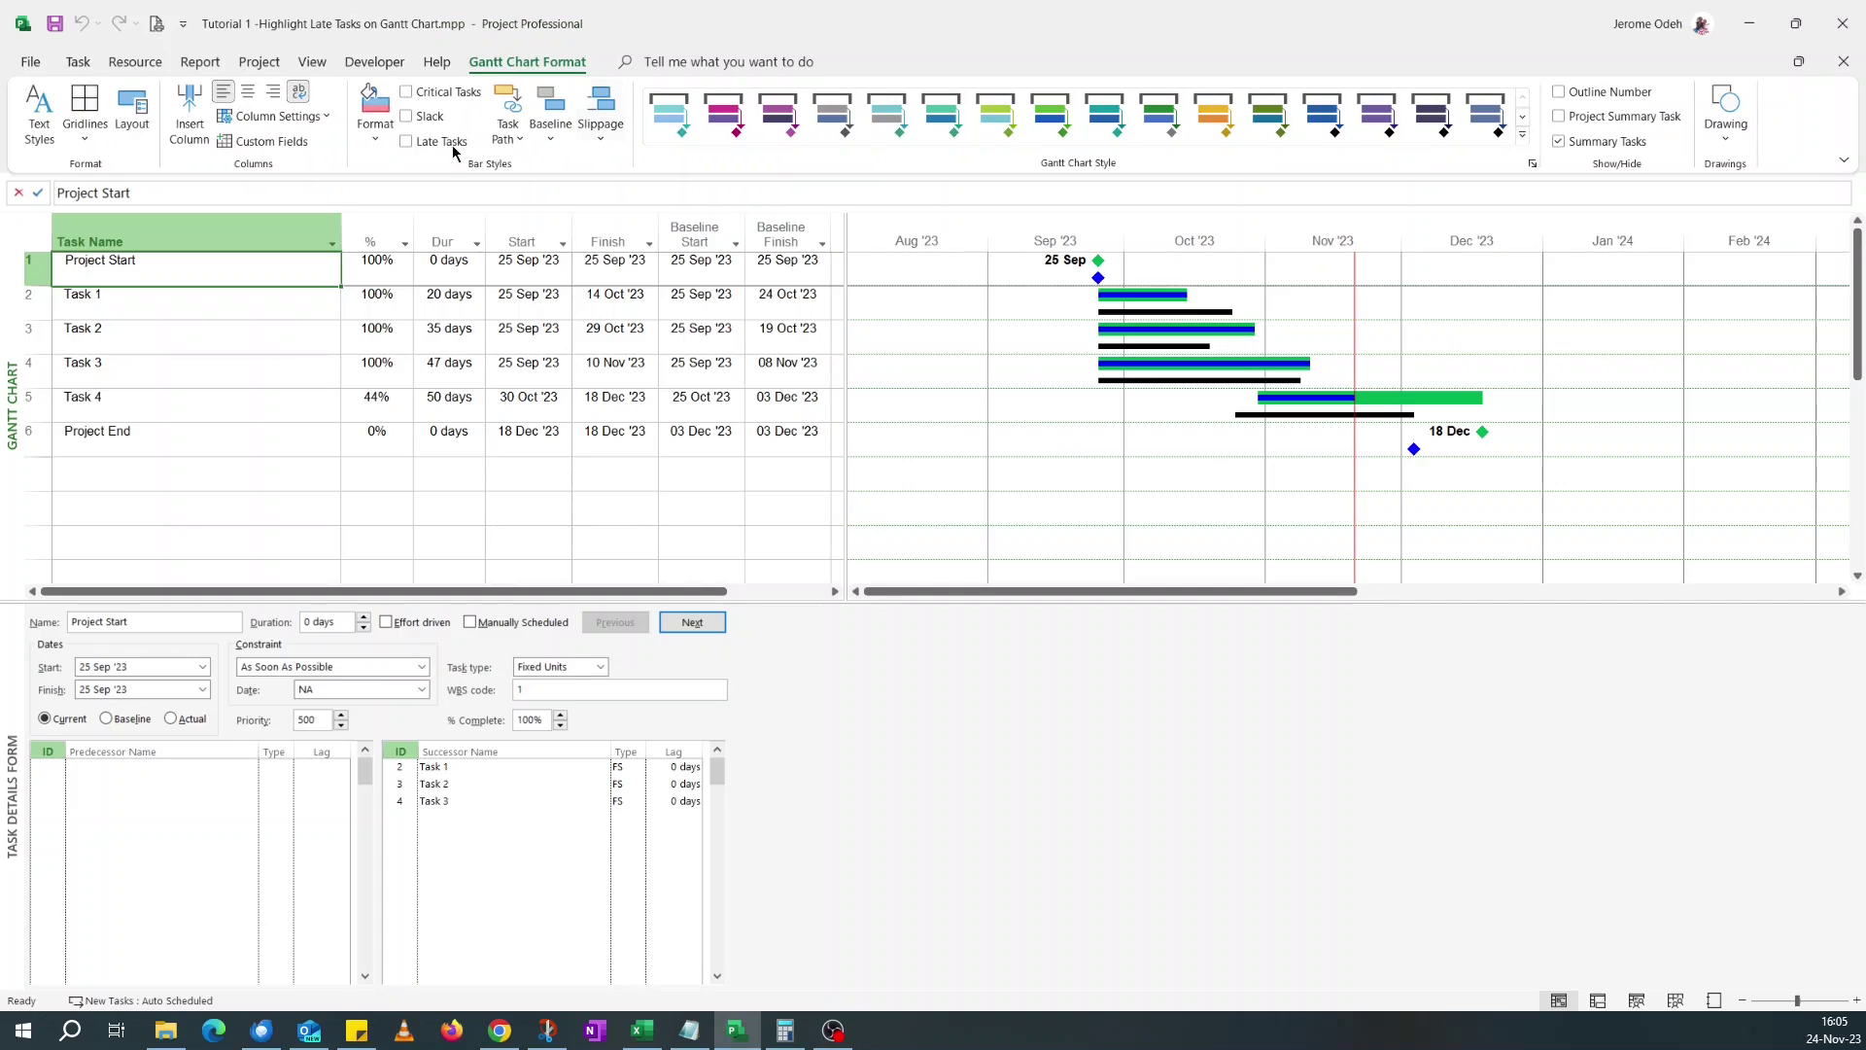
pyautogui.click(376, 136)
# Paste a copy of the Baseline bar style above Progress and name it 'Late Task'.
pyautogui.click(395, 198)
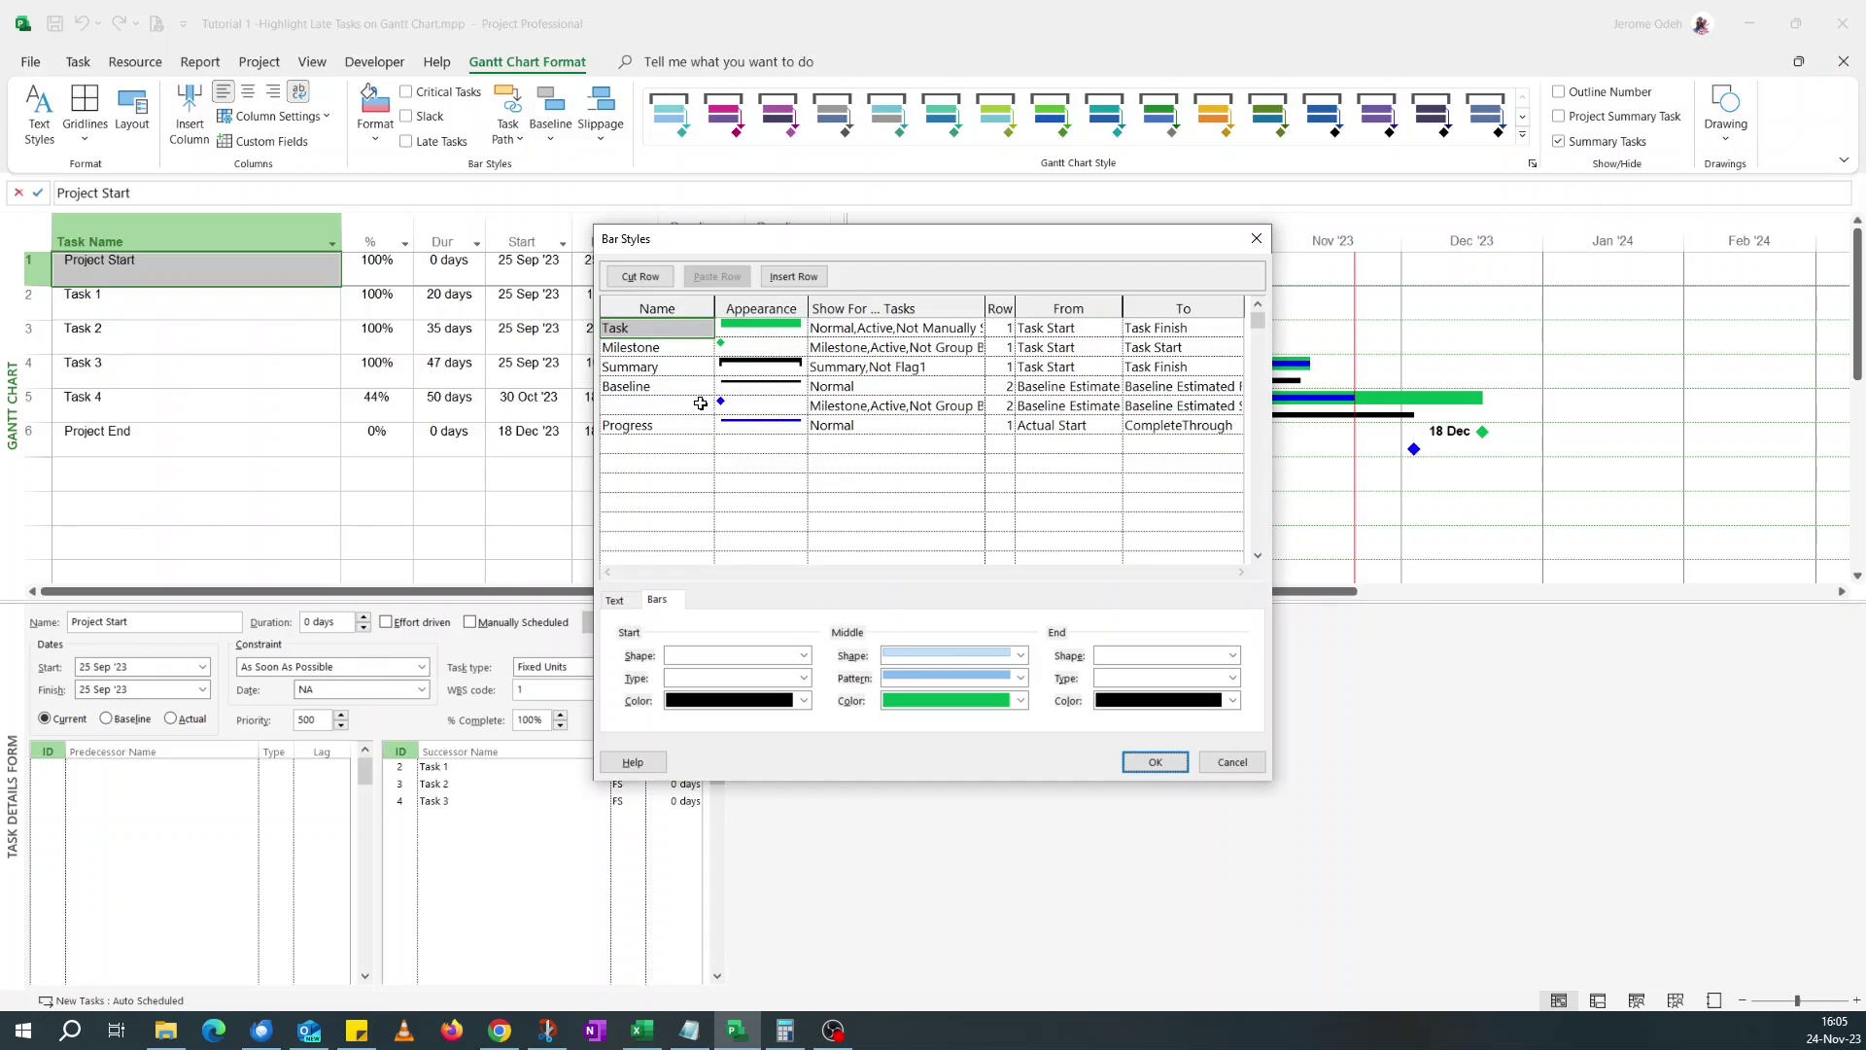
pyautogui.click(682, 389)
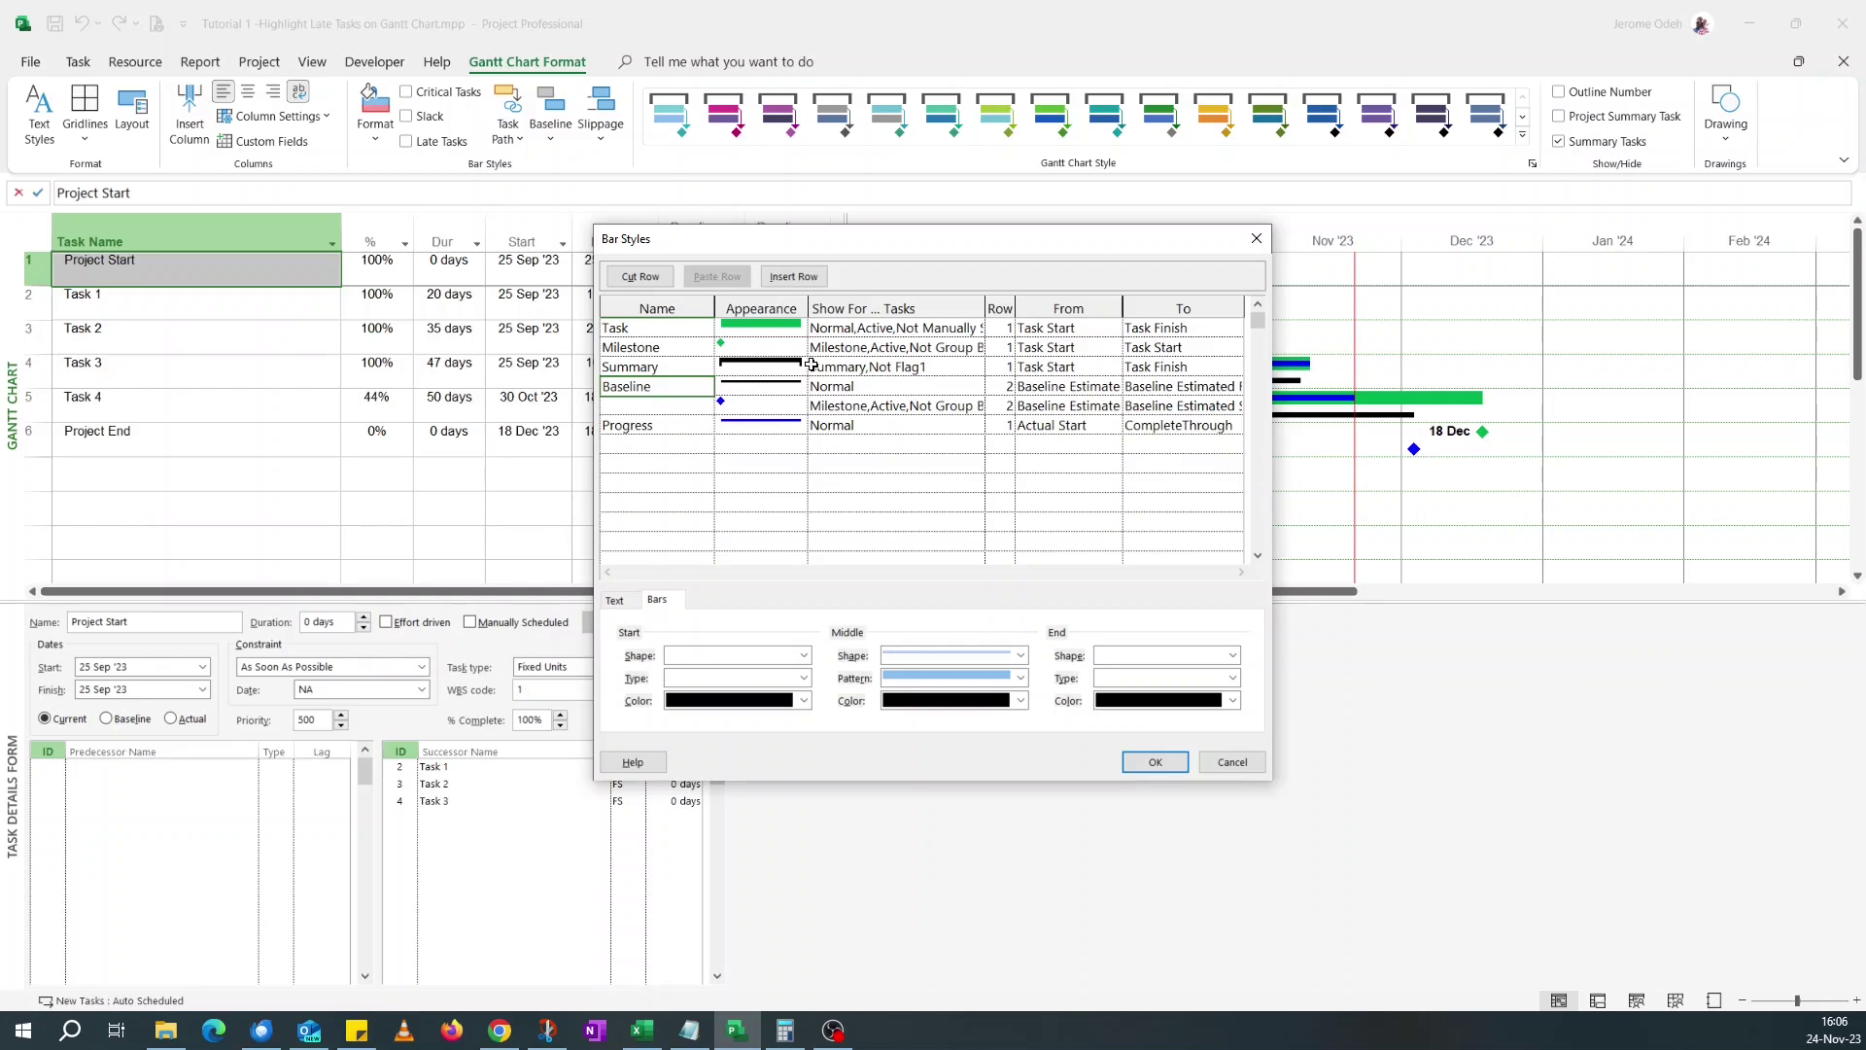
pyautogui.click(641, 277)
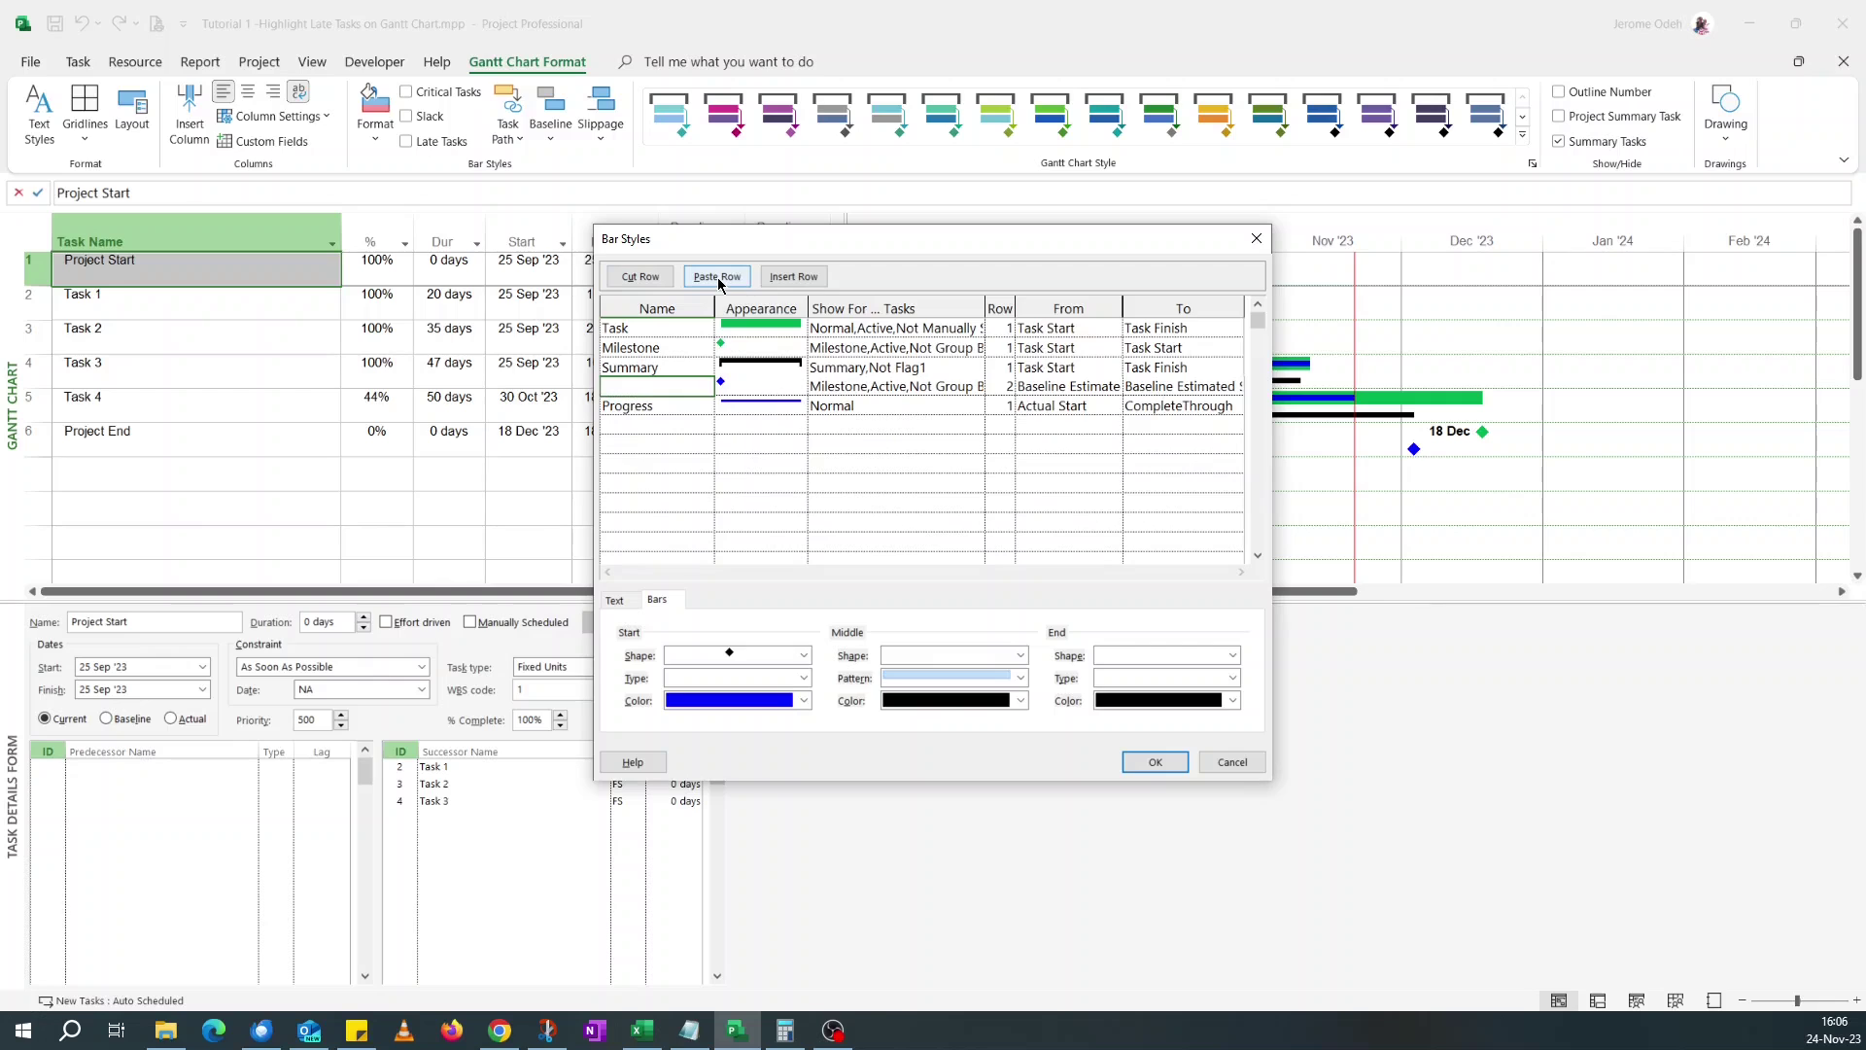
pyautogui.click(718, 277)
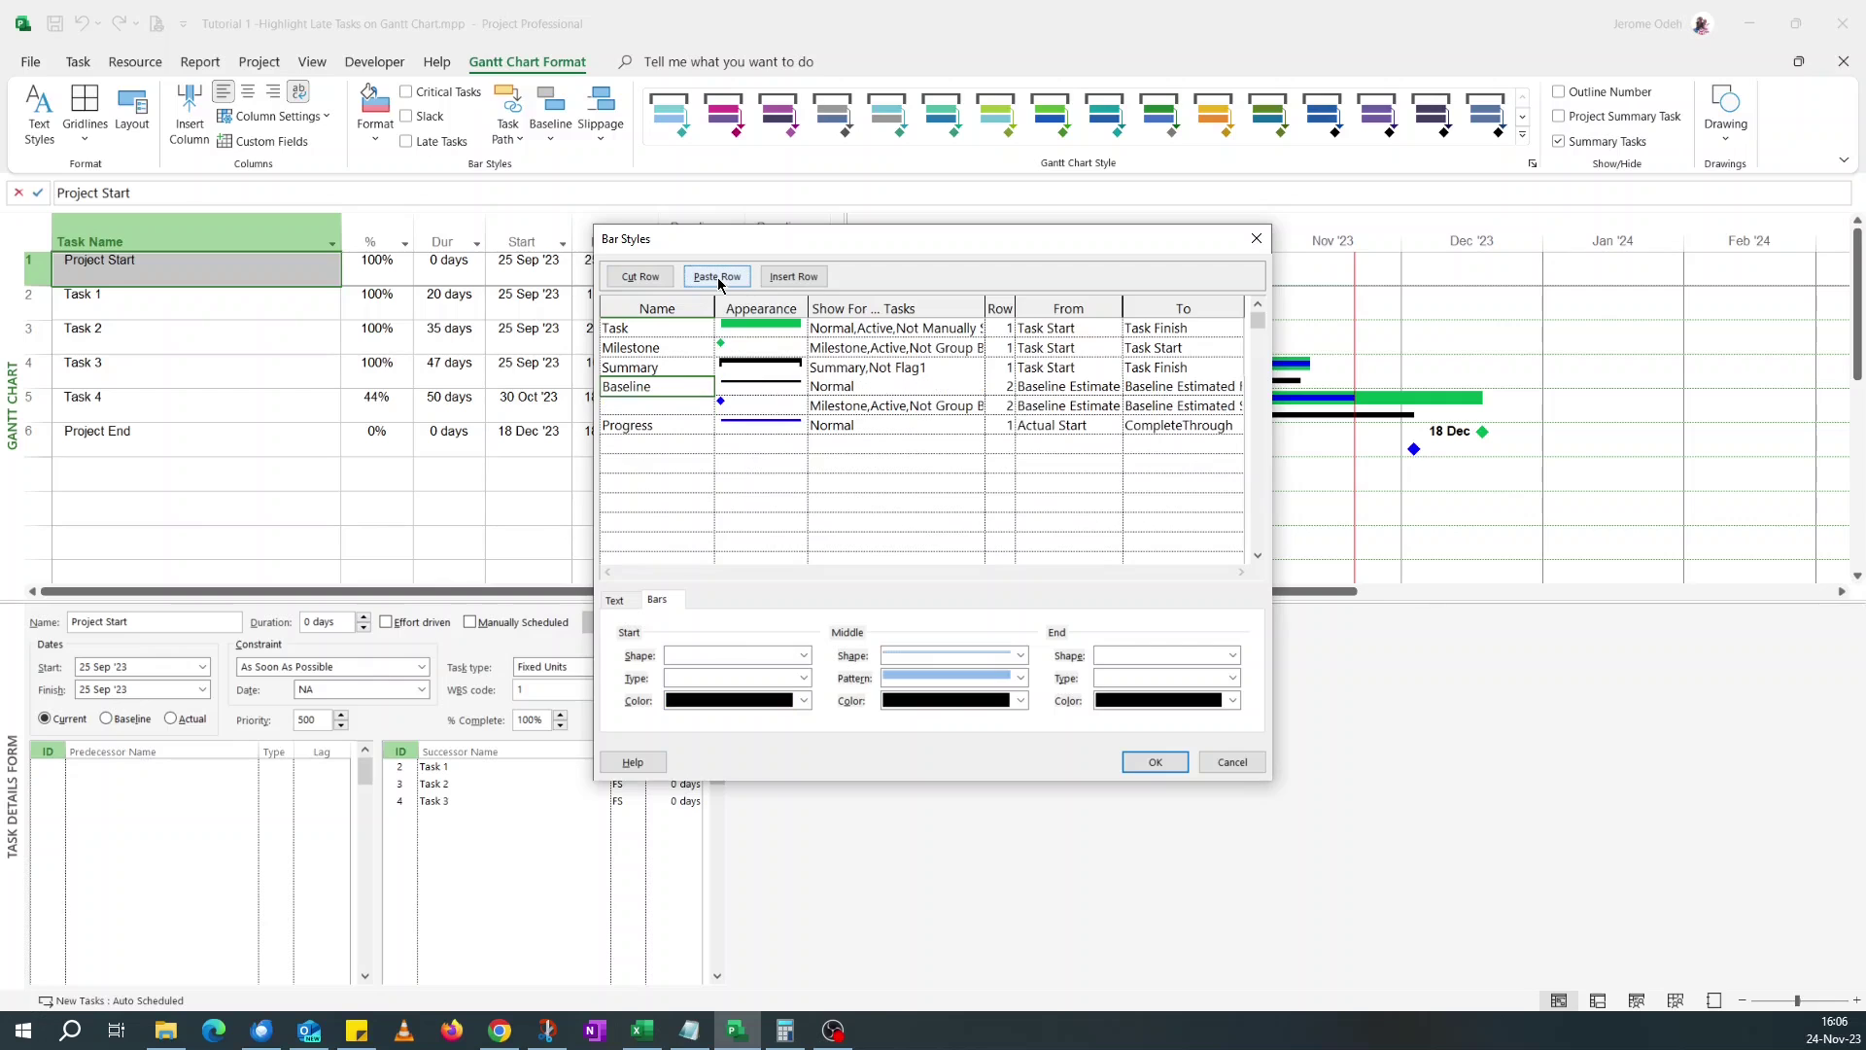
pyautogui.click(667, 429)
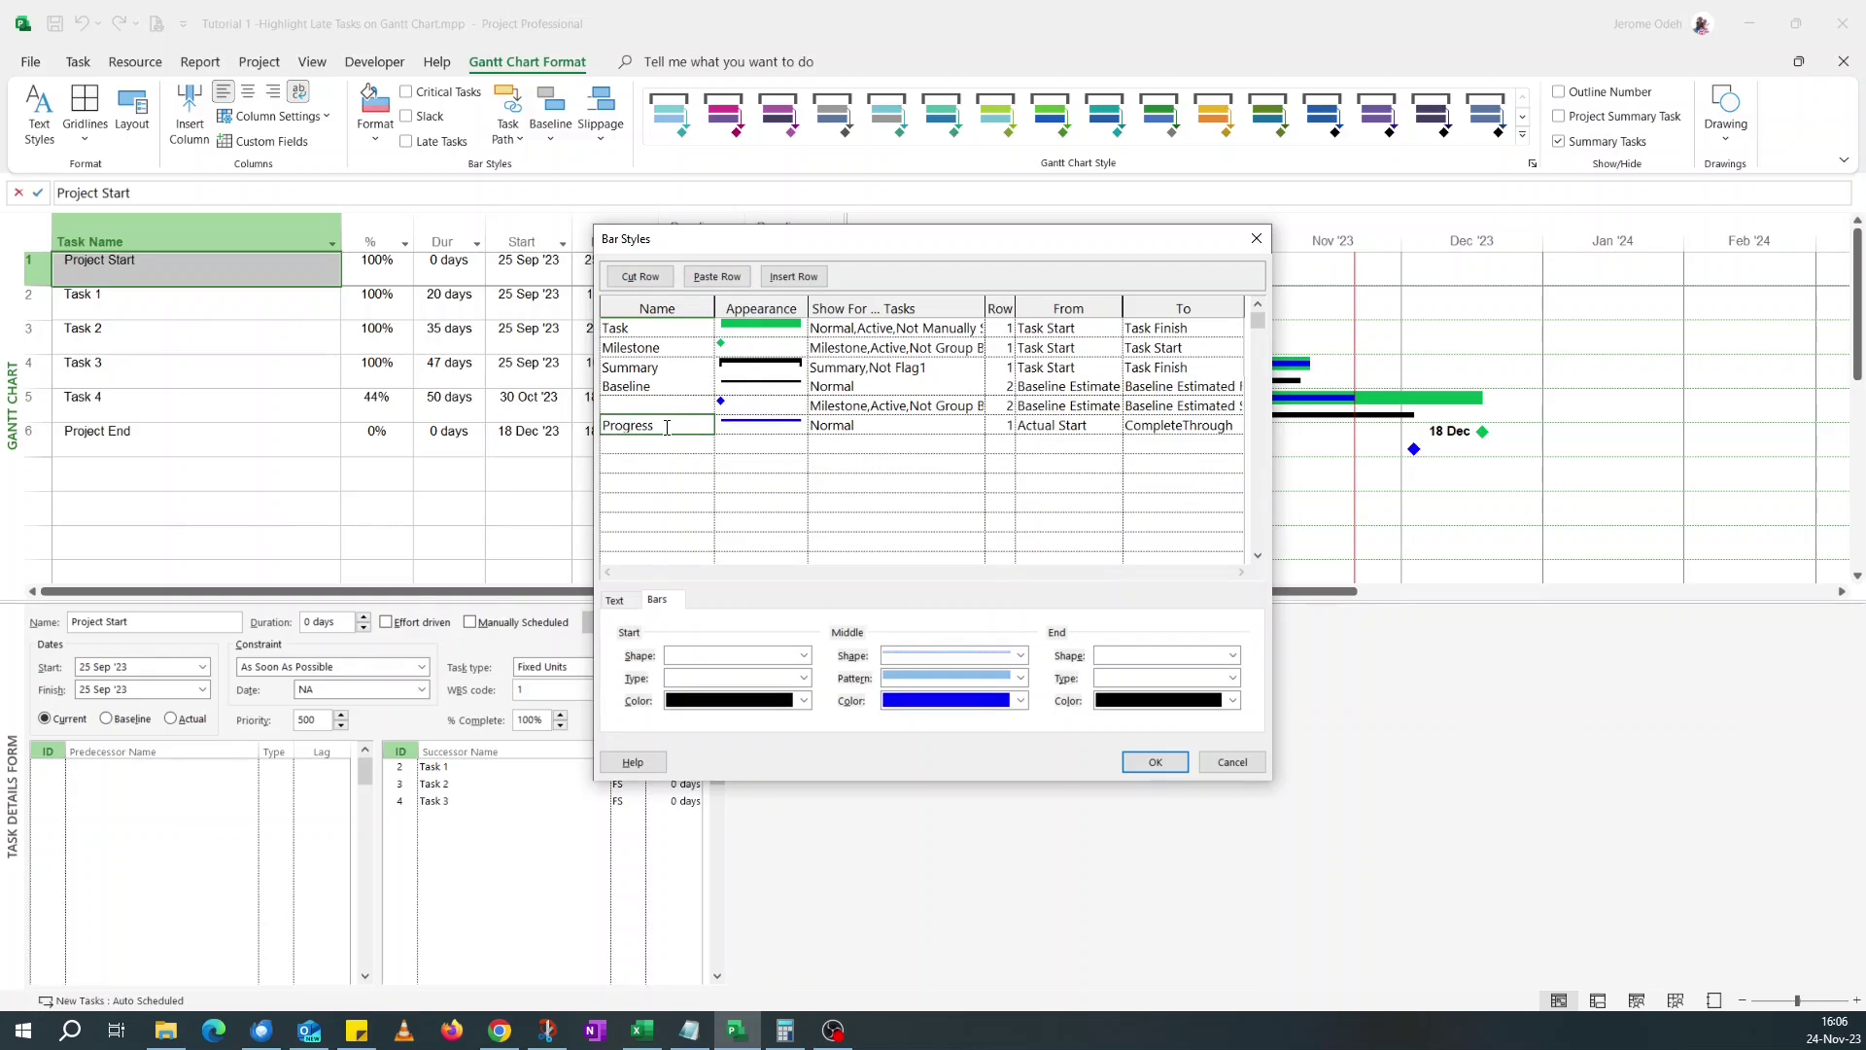
pyautogui.click(719, 282)
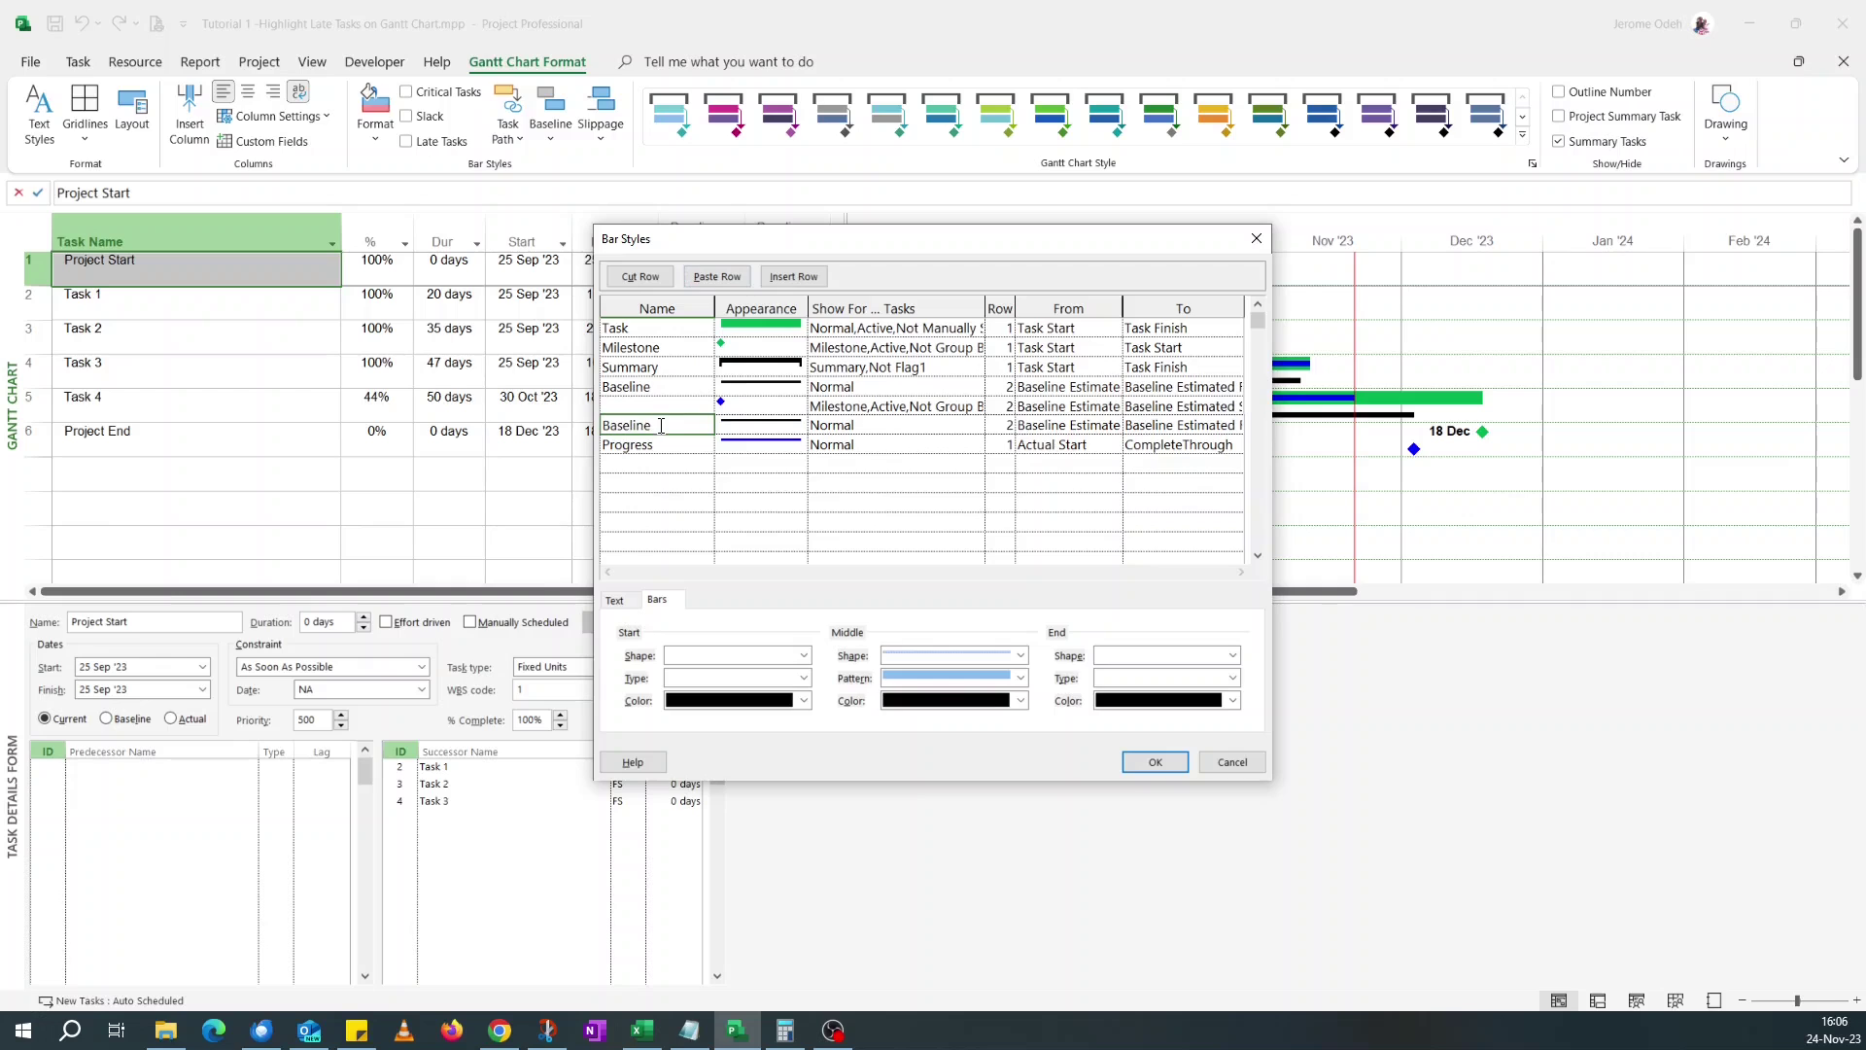
pyautogui.press('BackSpace')
pyautogui.write('Late Task')
# Give Late Task a thicker middle bar starting at Baseline Estimated Finish.
pyautogui.click(792, 425)
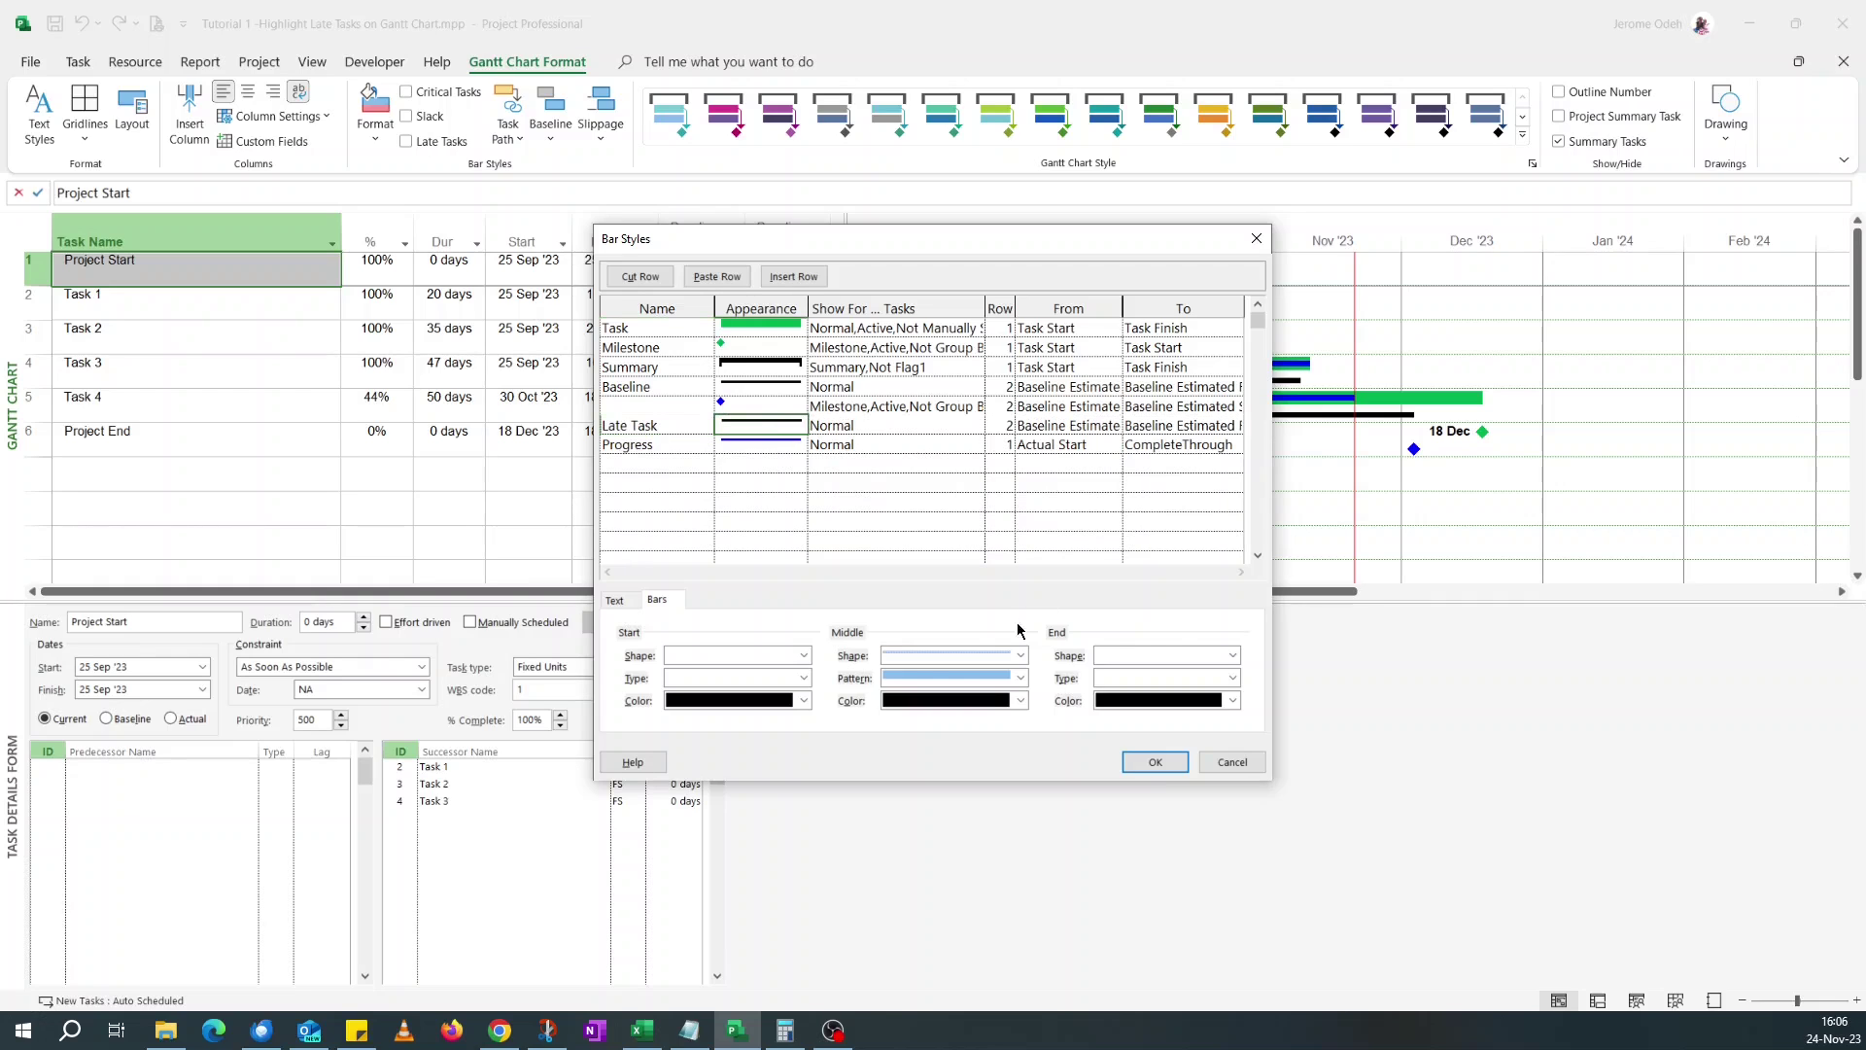
pyautogui.click(965, 657)
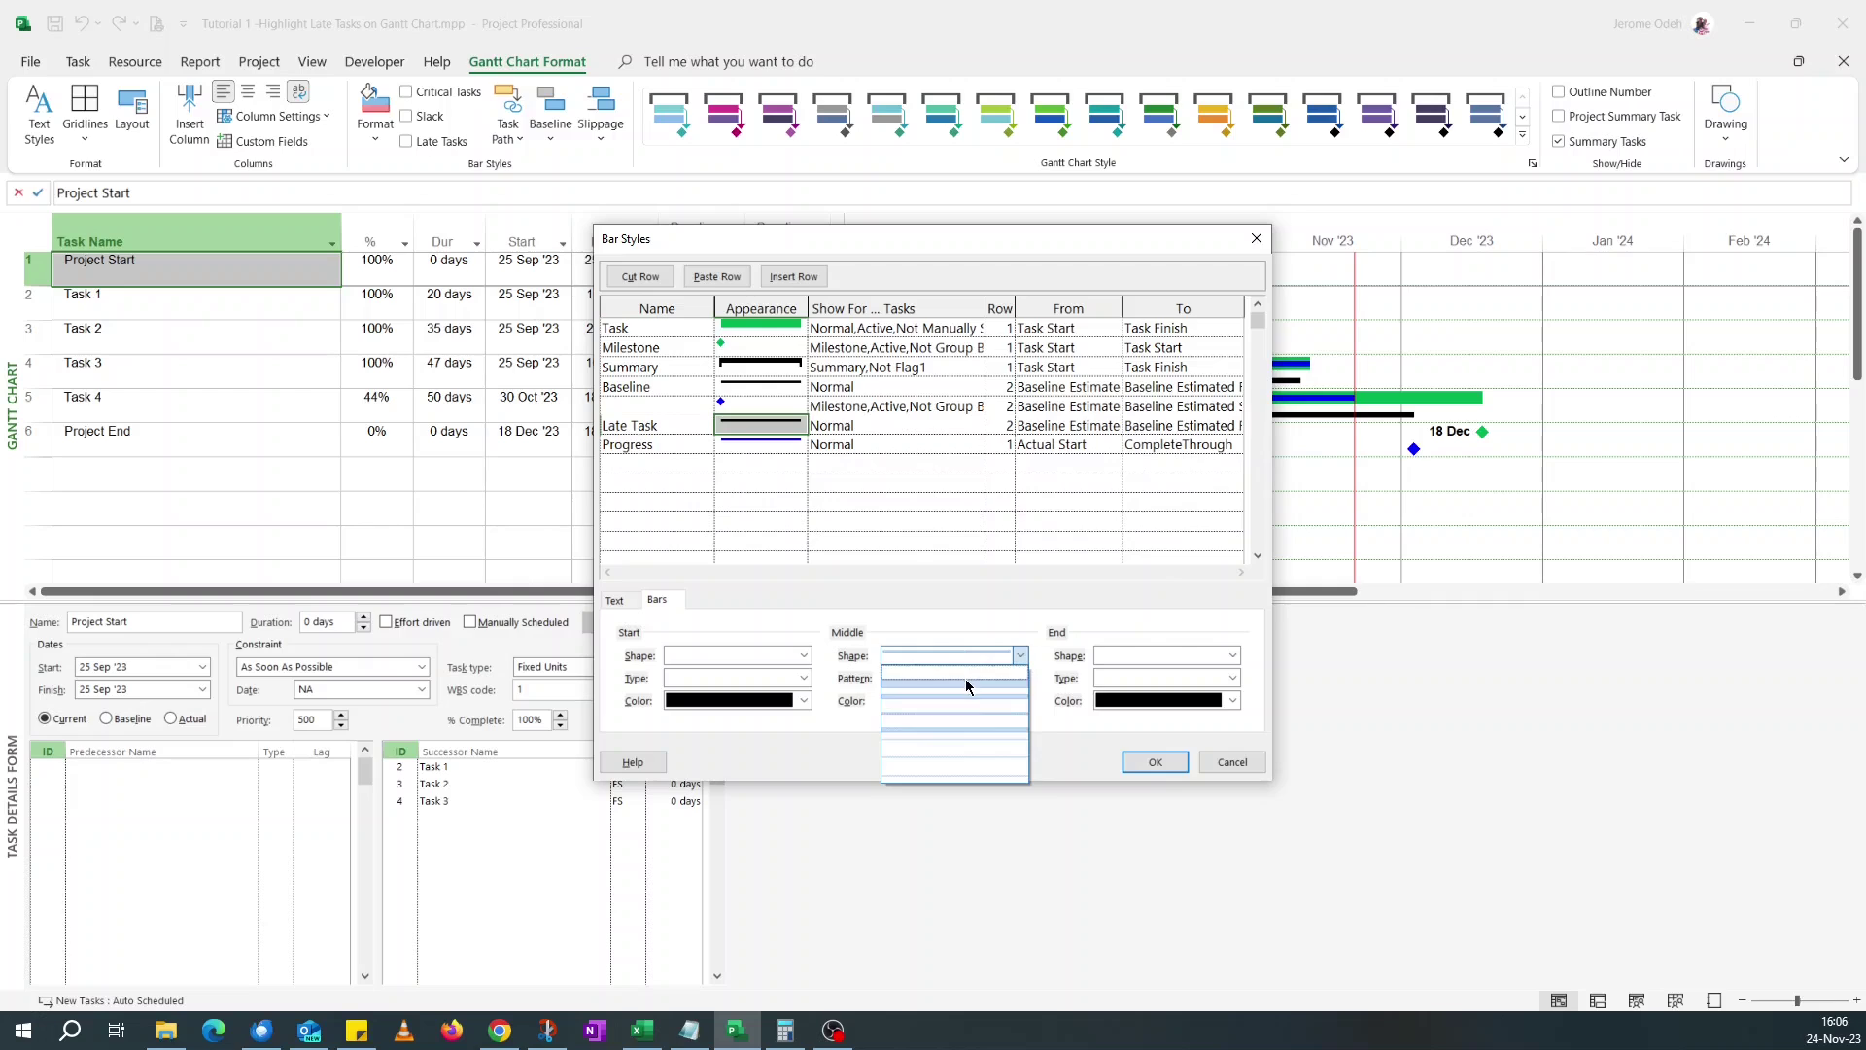
pyautogui.click(960, 683)
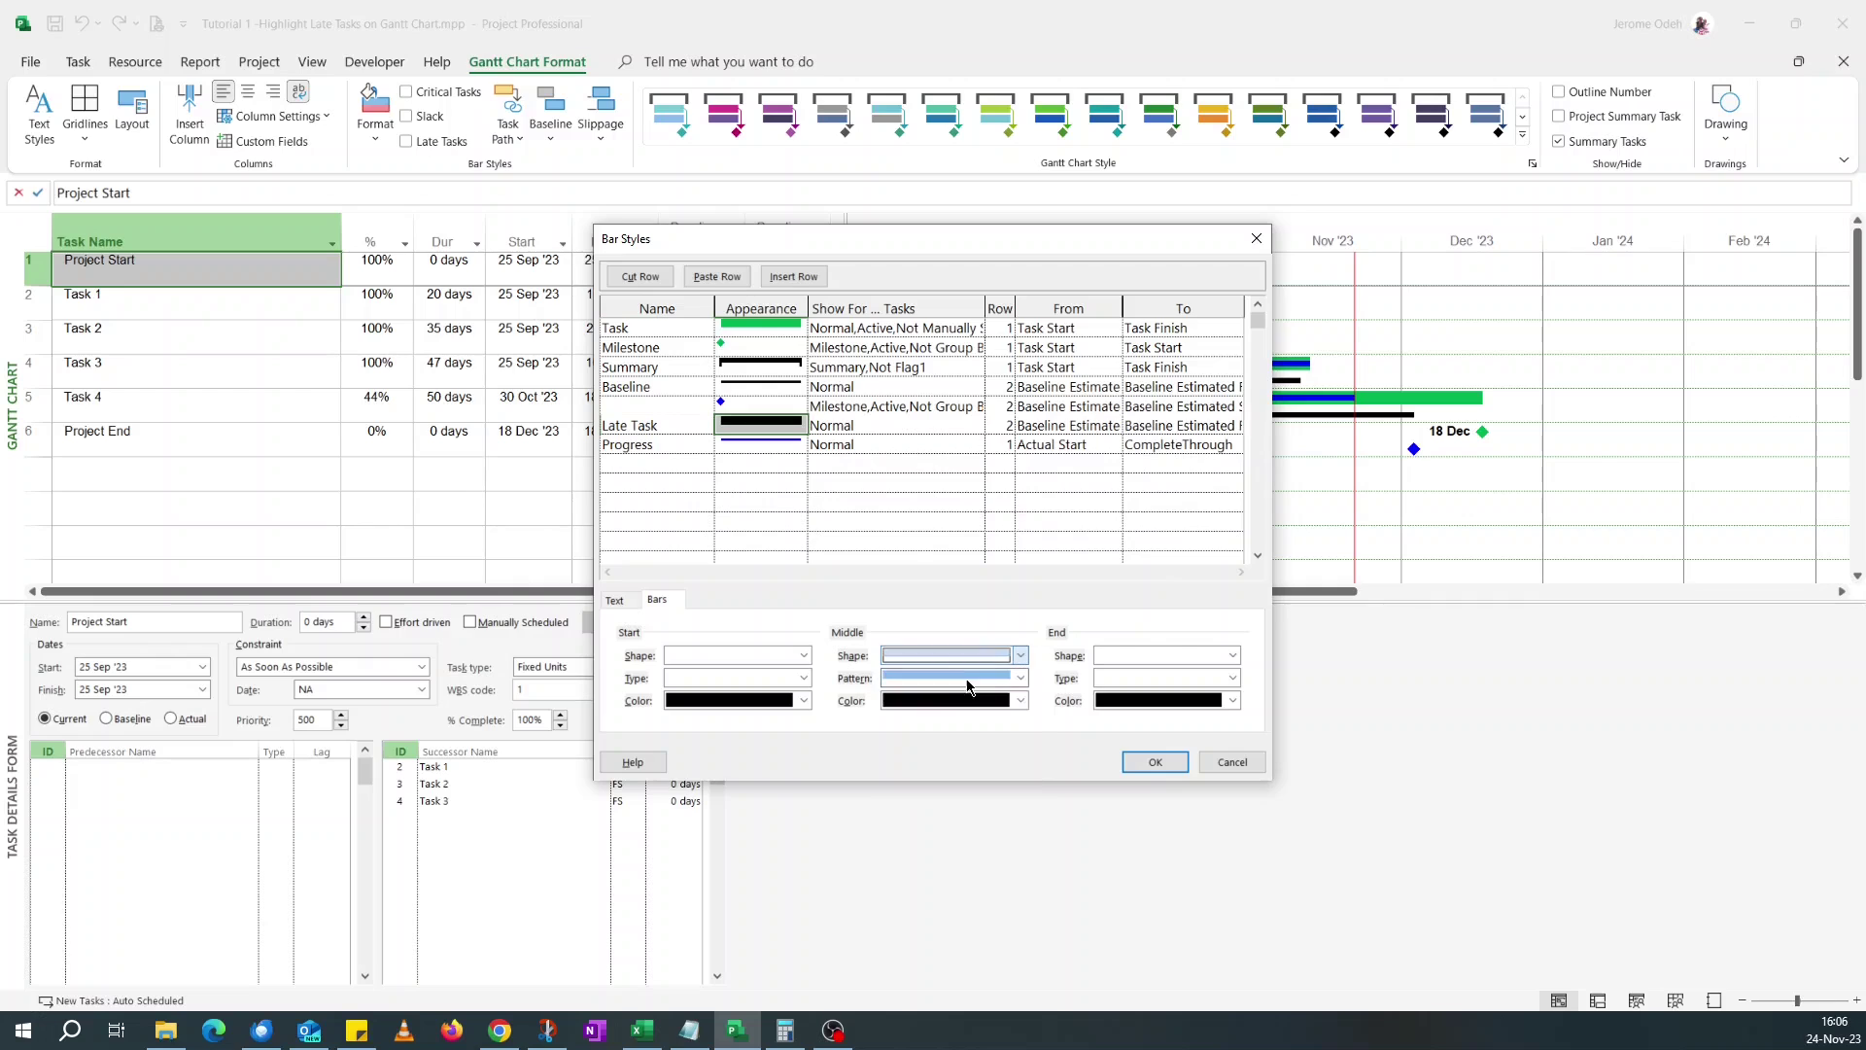
pyautogui.click(886, 425)
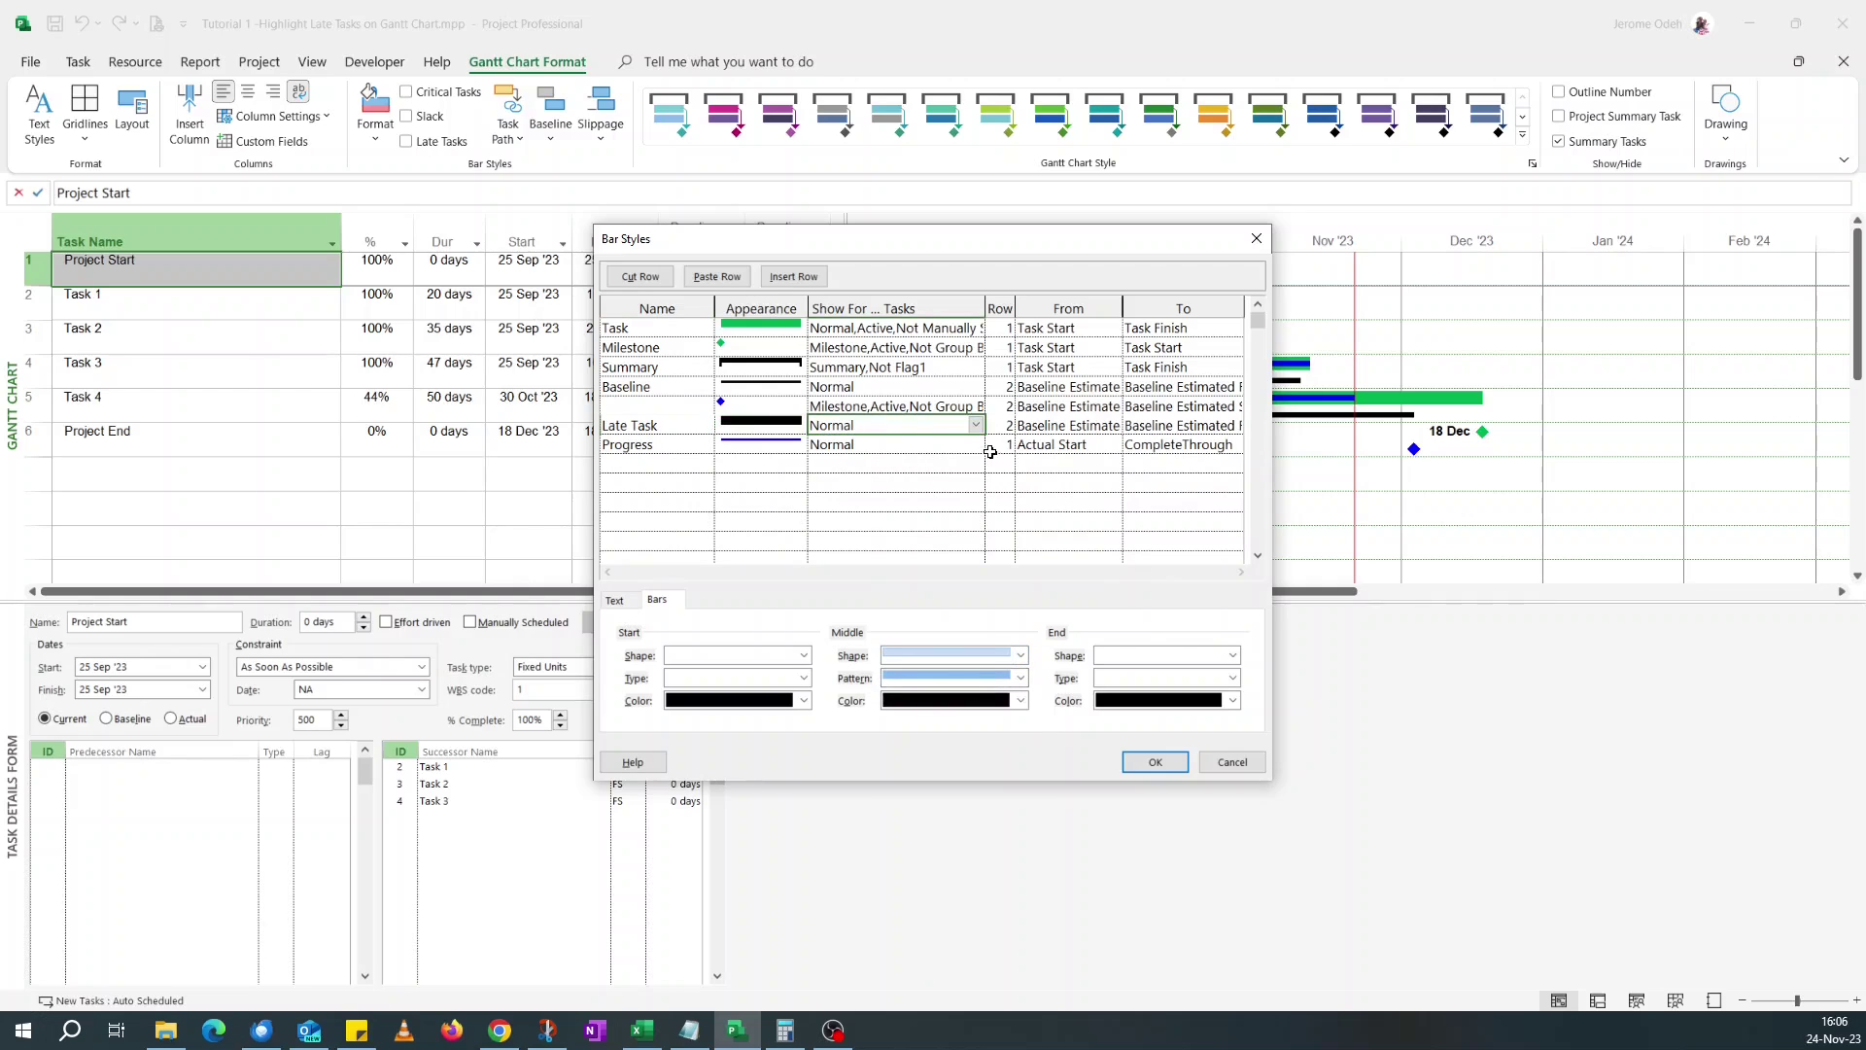
pyautogui.click(1066, 425)
pyautogui.click(1114, 426)
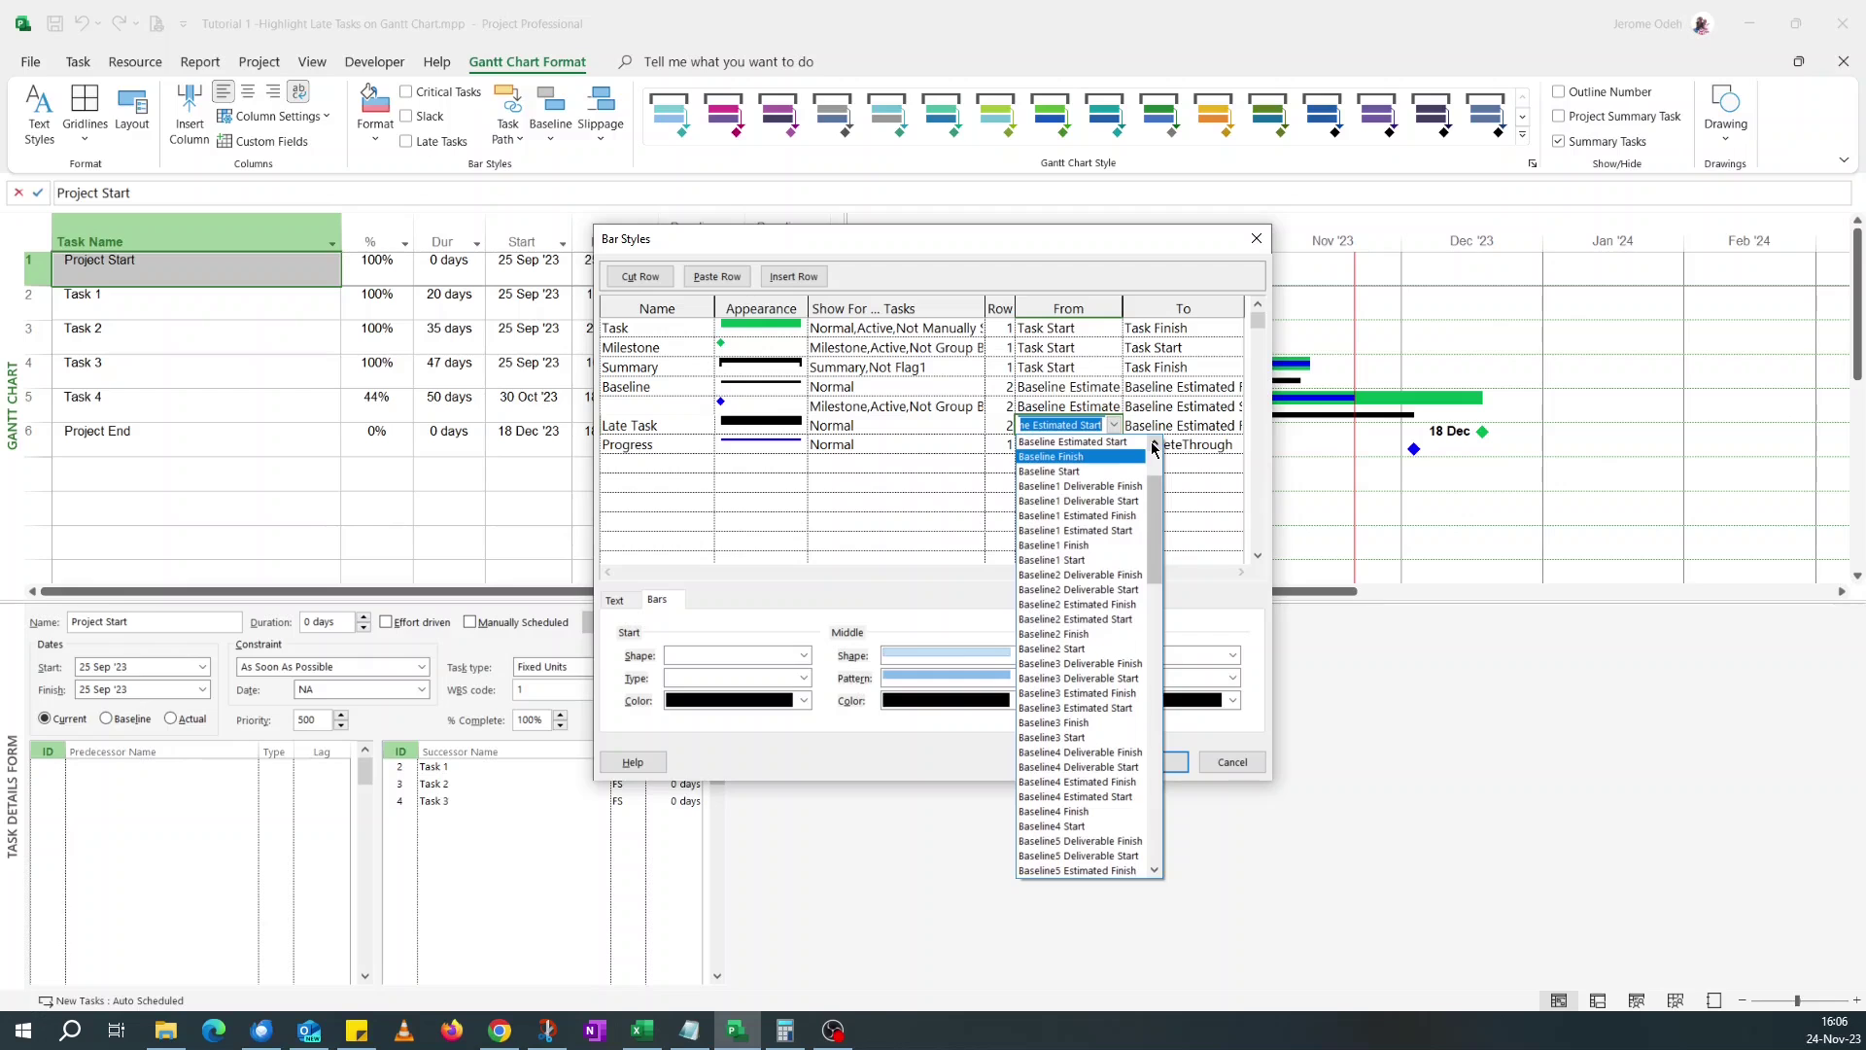
pyautogui.click(1154, 445)
pyautogui.click(1153, 445)
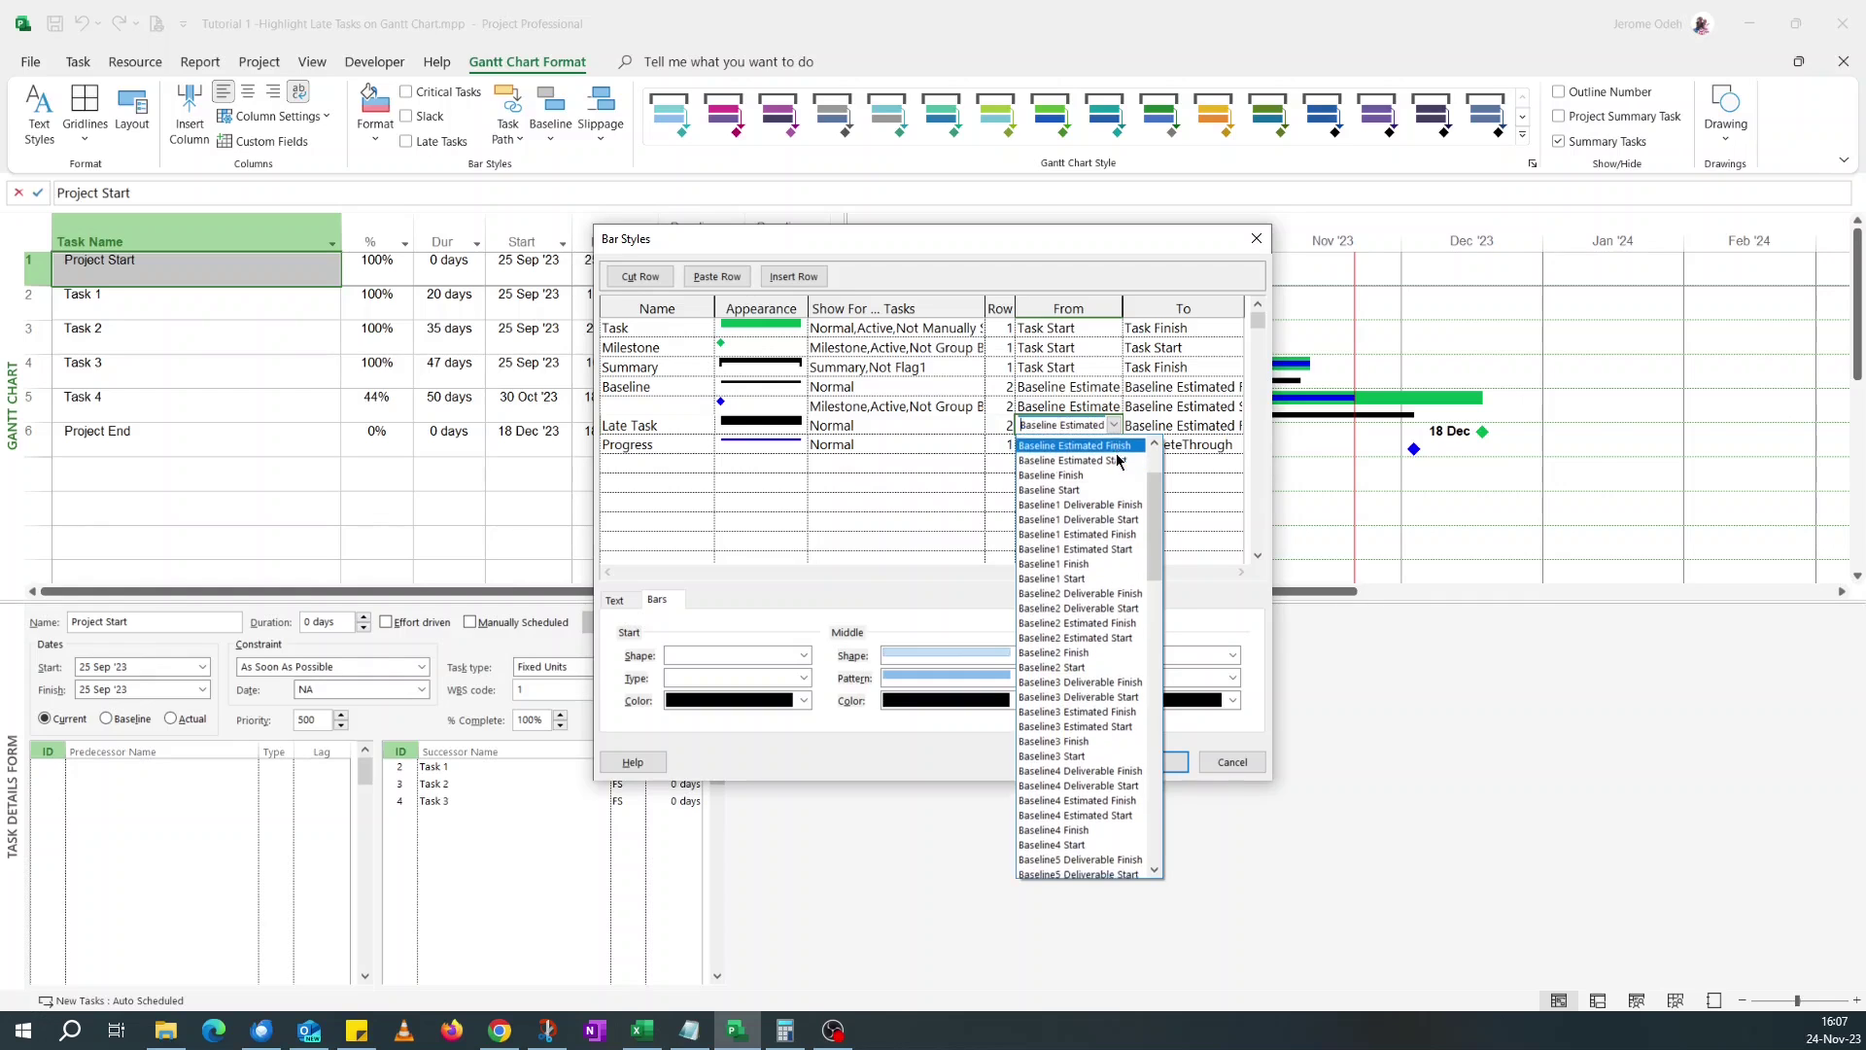
pyautogui.click(1117, 456)
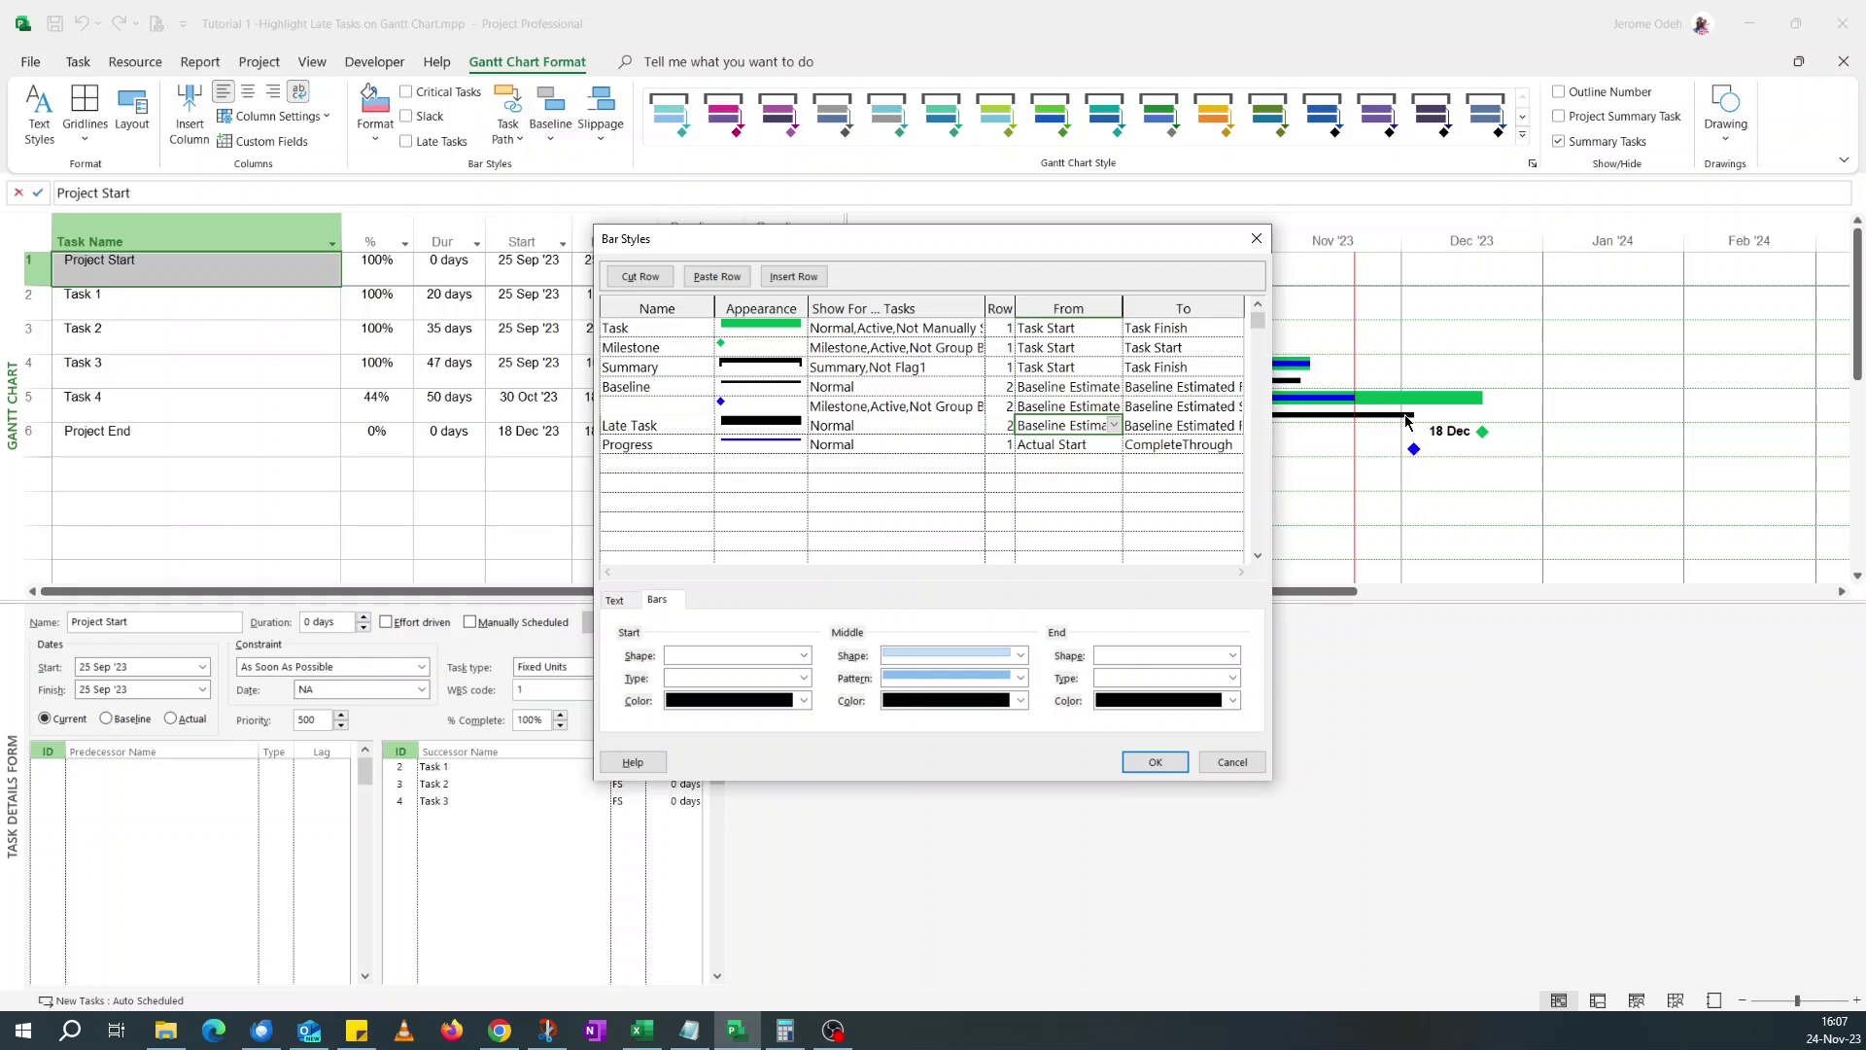
# Keep the Late Task bar's Show For condition set to Normal tasks.
pyautogui.click(980, 430)
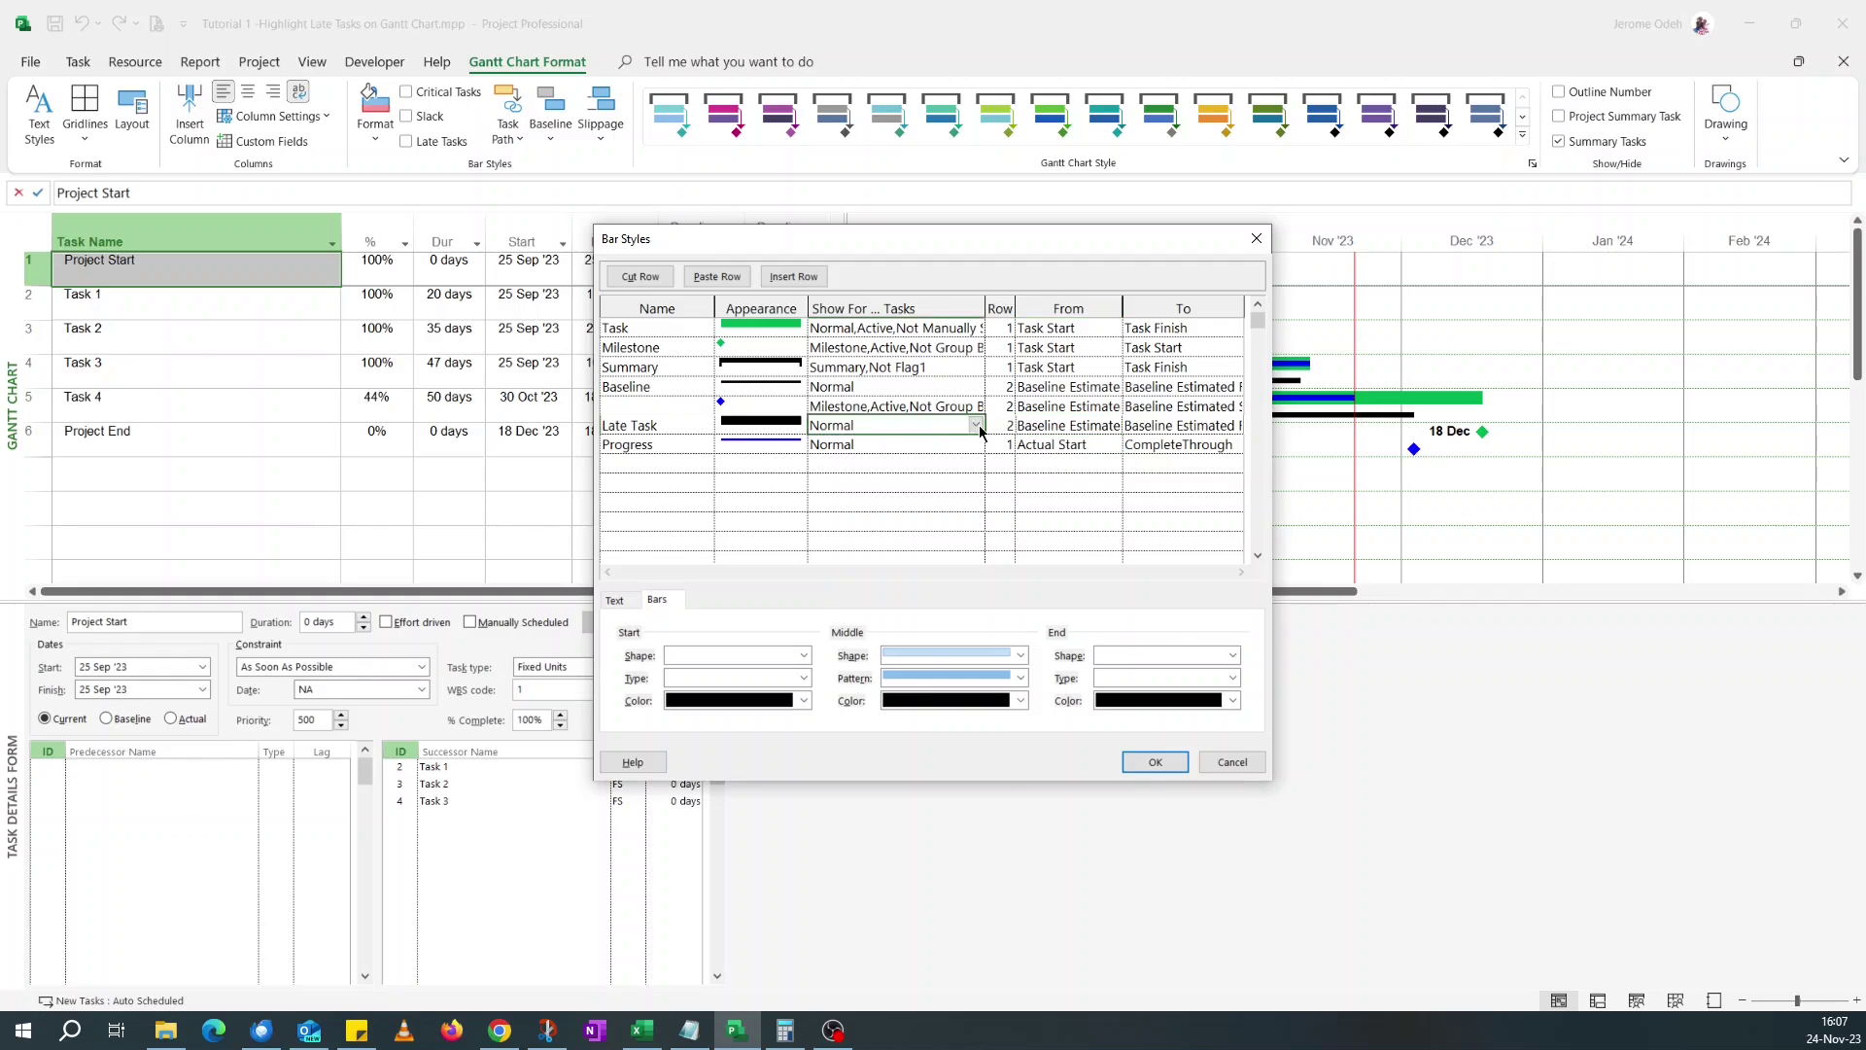
pyautogui.click(975, 427)
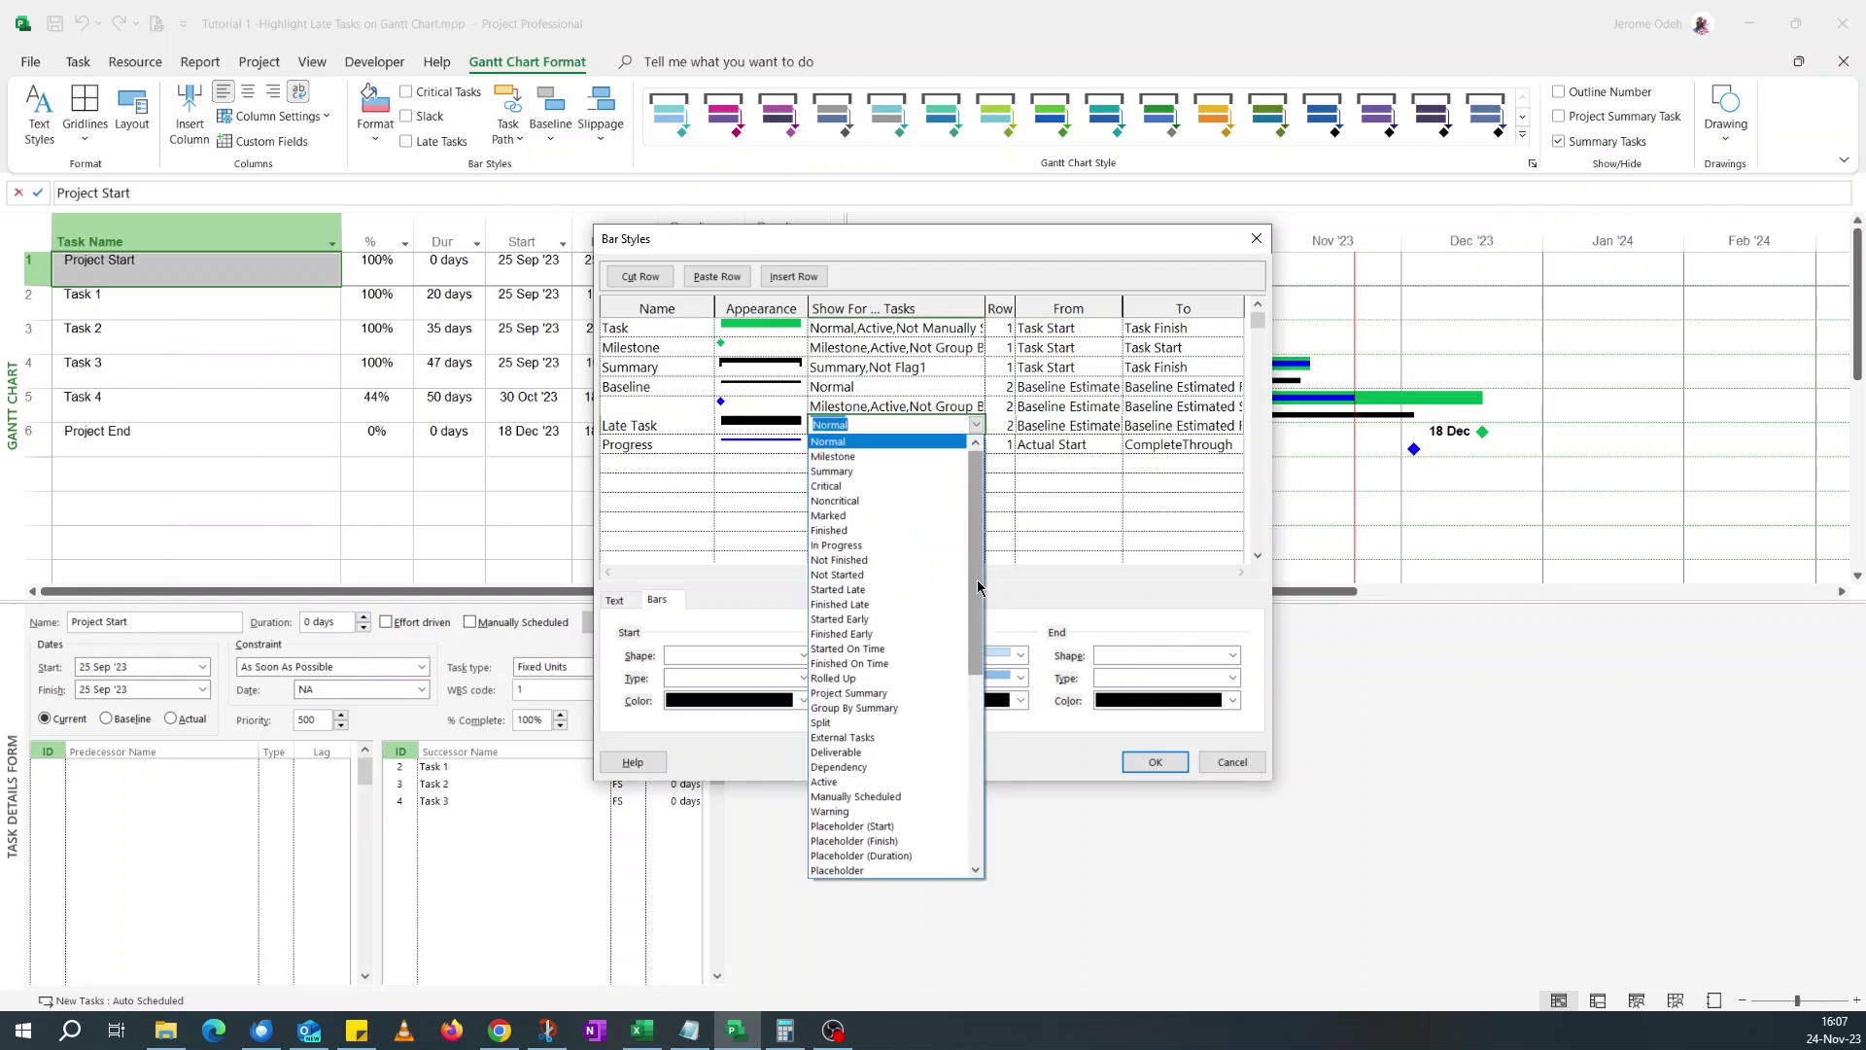
pyautogui.moveTo(979, 586); pyautogui.dragTo(997, 522)
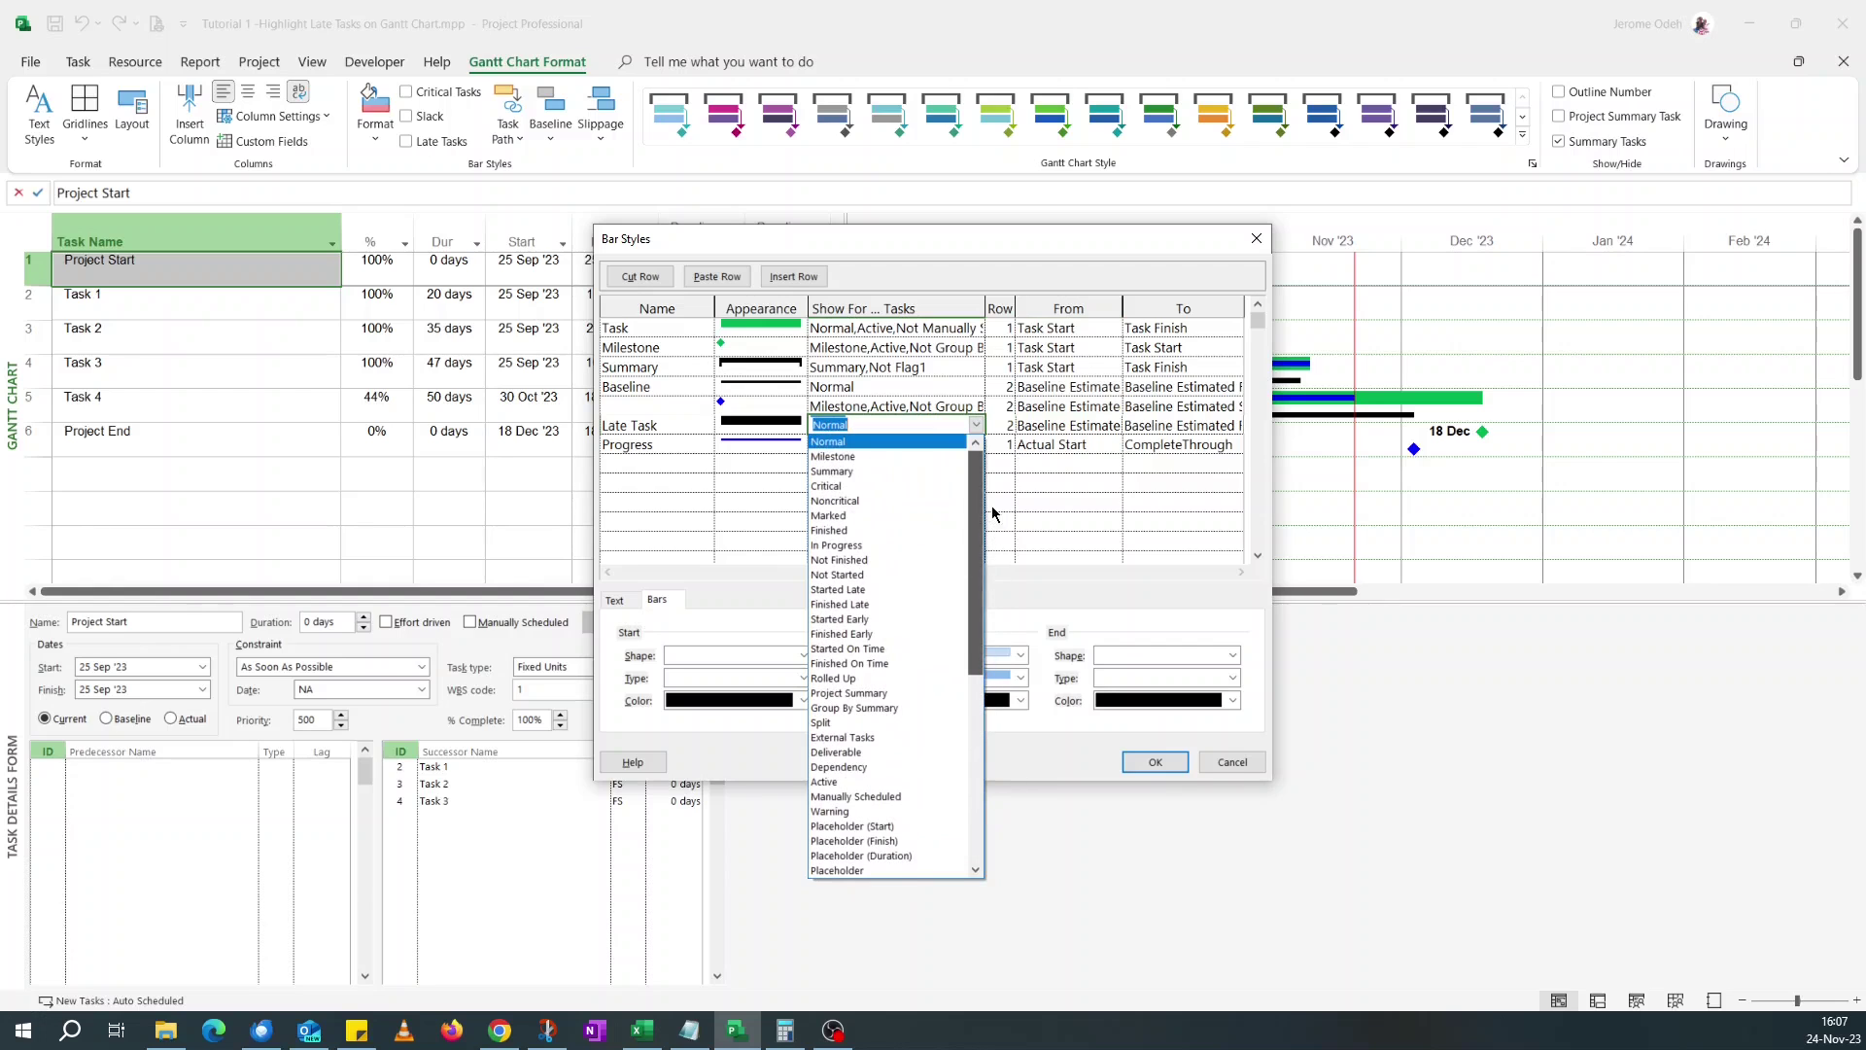
pyautogui.click(919, 443)
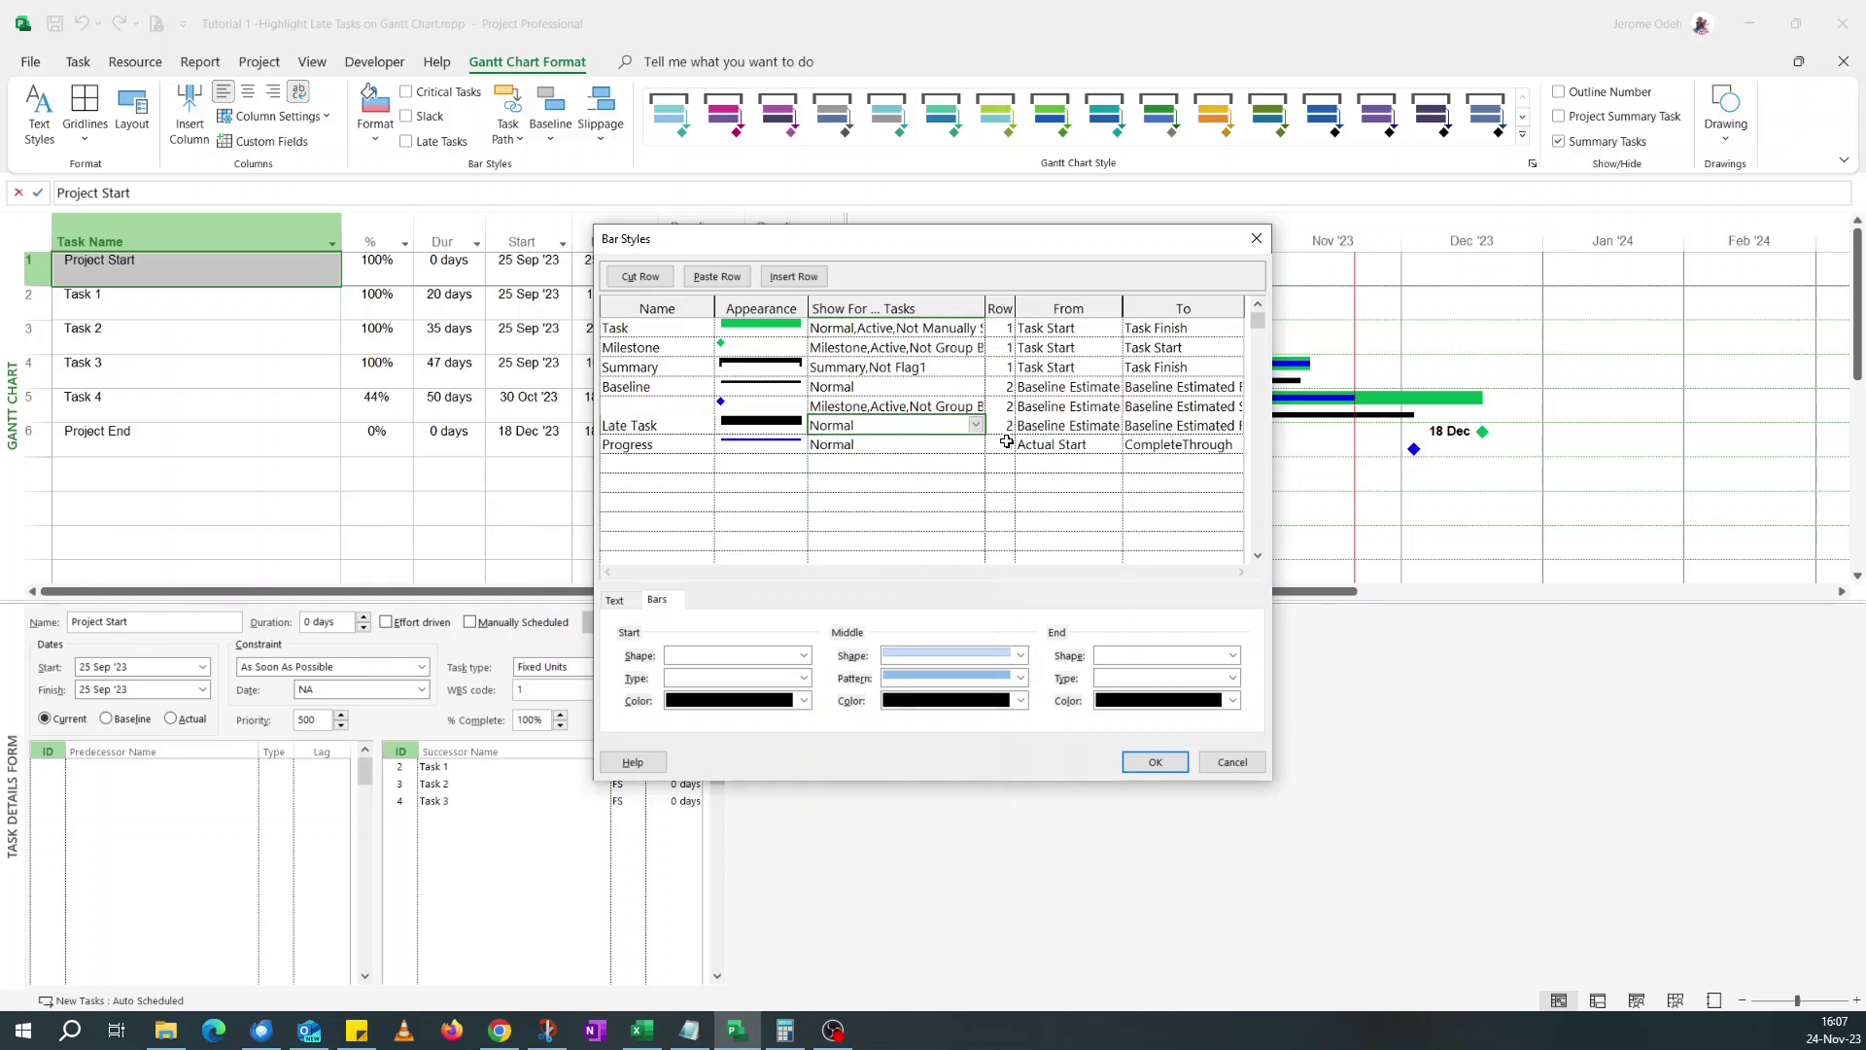
pyautogui.click(1092, 428)
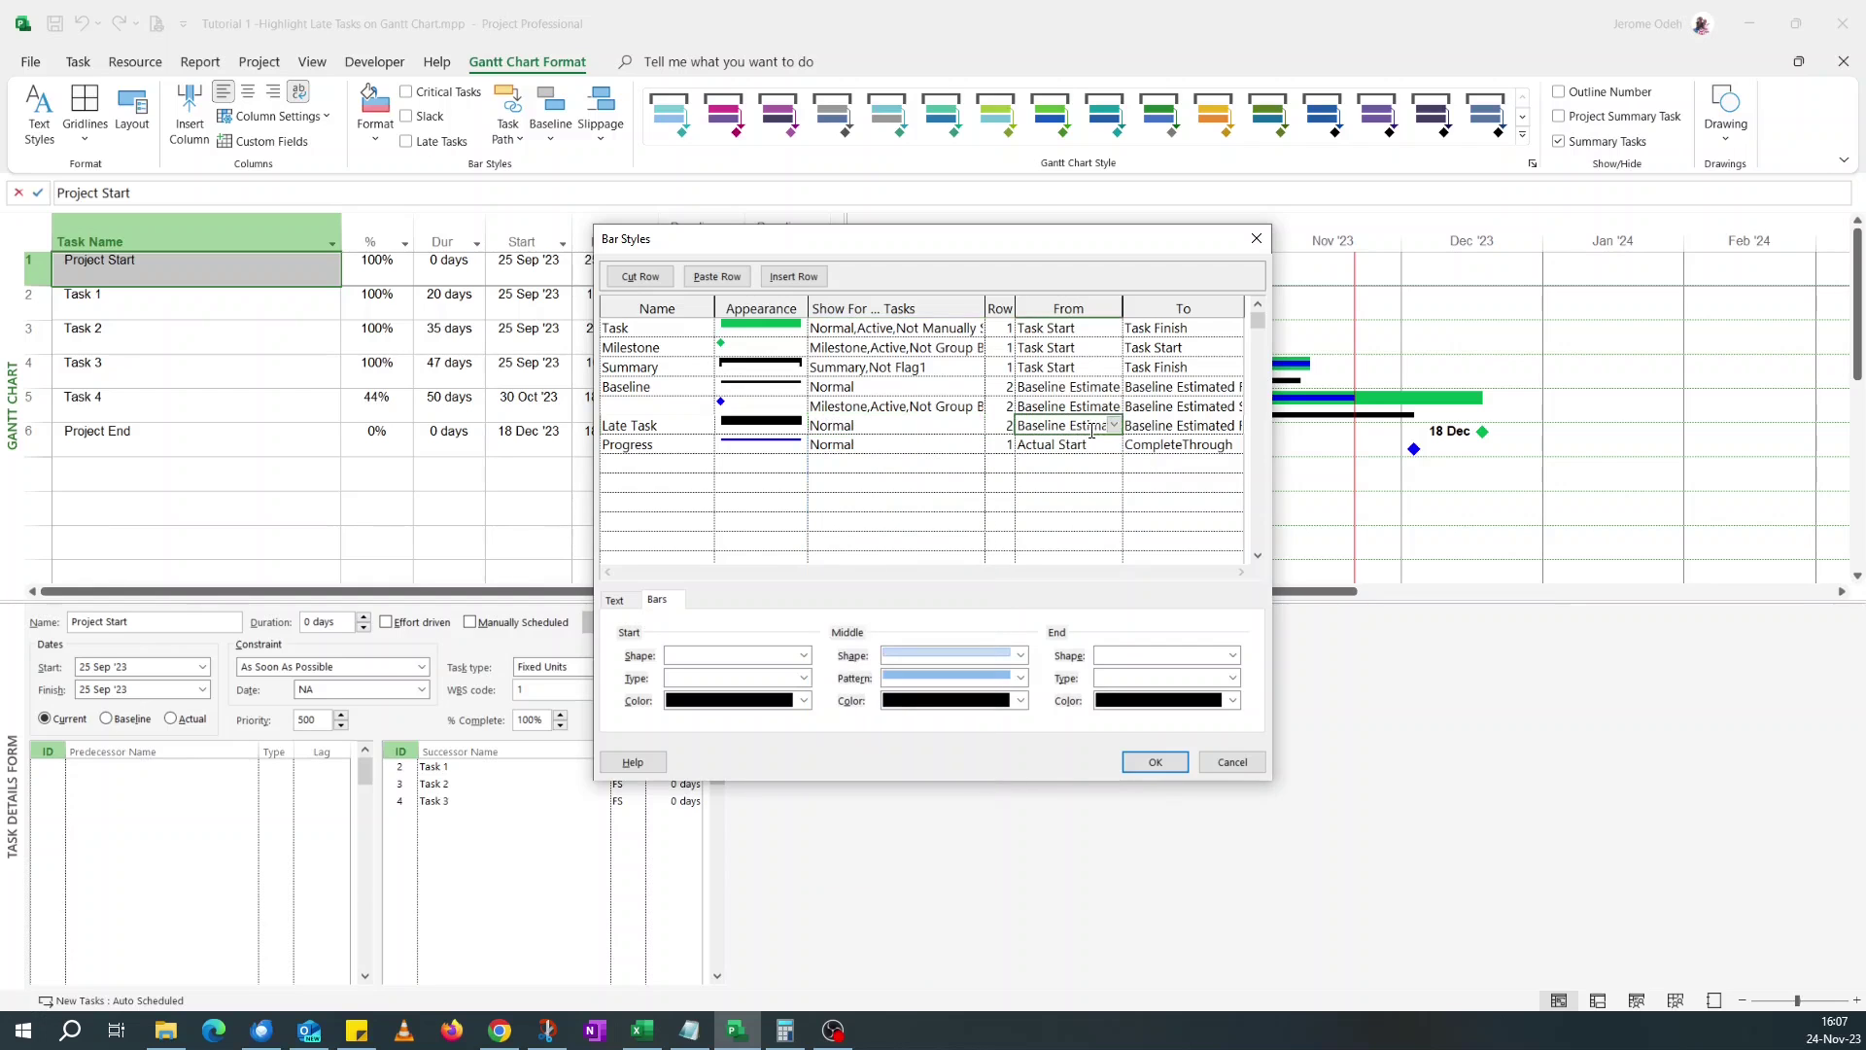
# Set the Late Task bar's To field to Task Finish.
pyautogui.click(1185, 428)
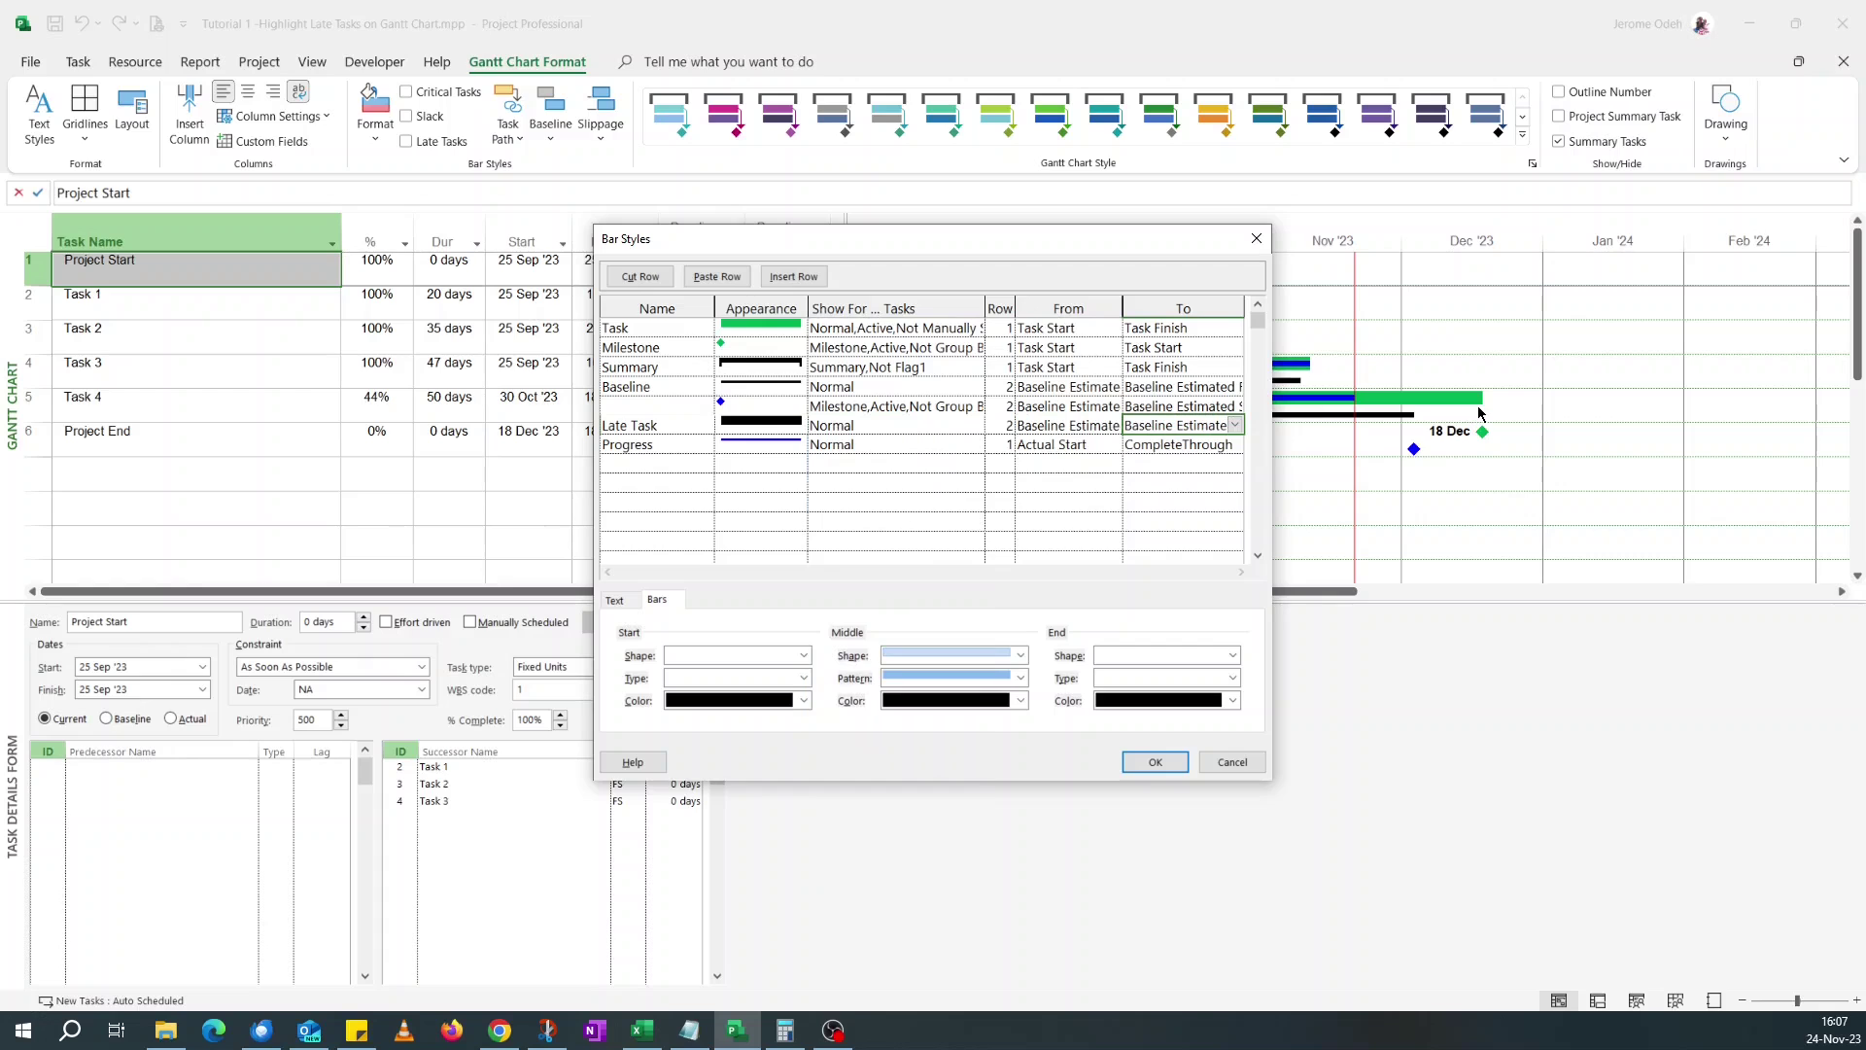
pyautogui.click(1242, 428)
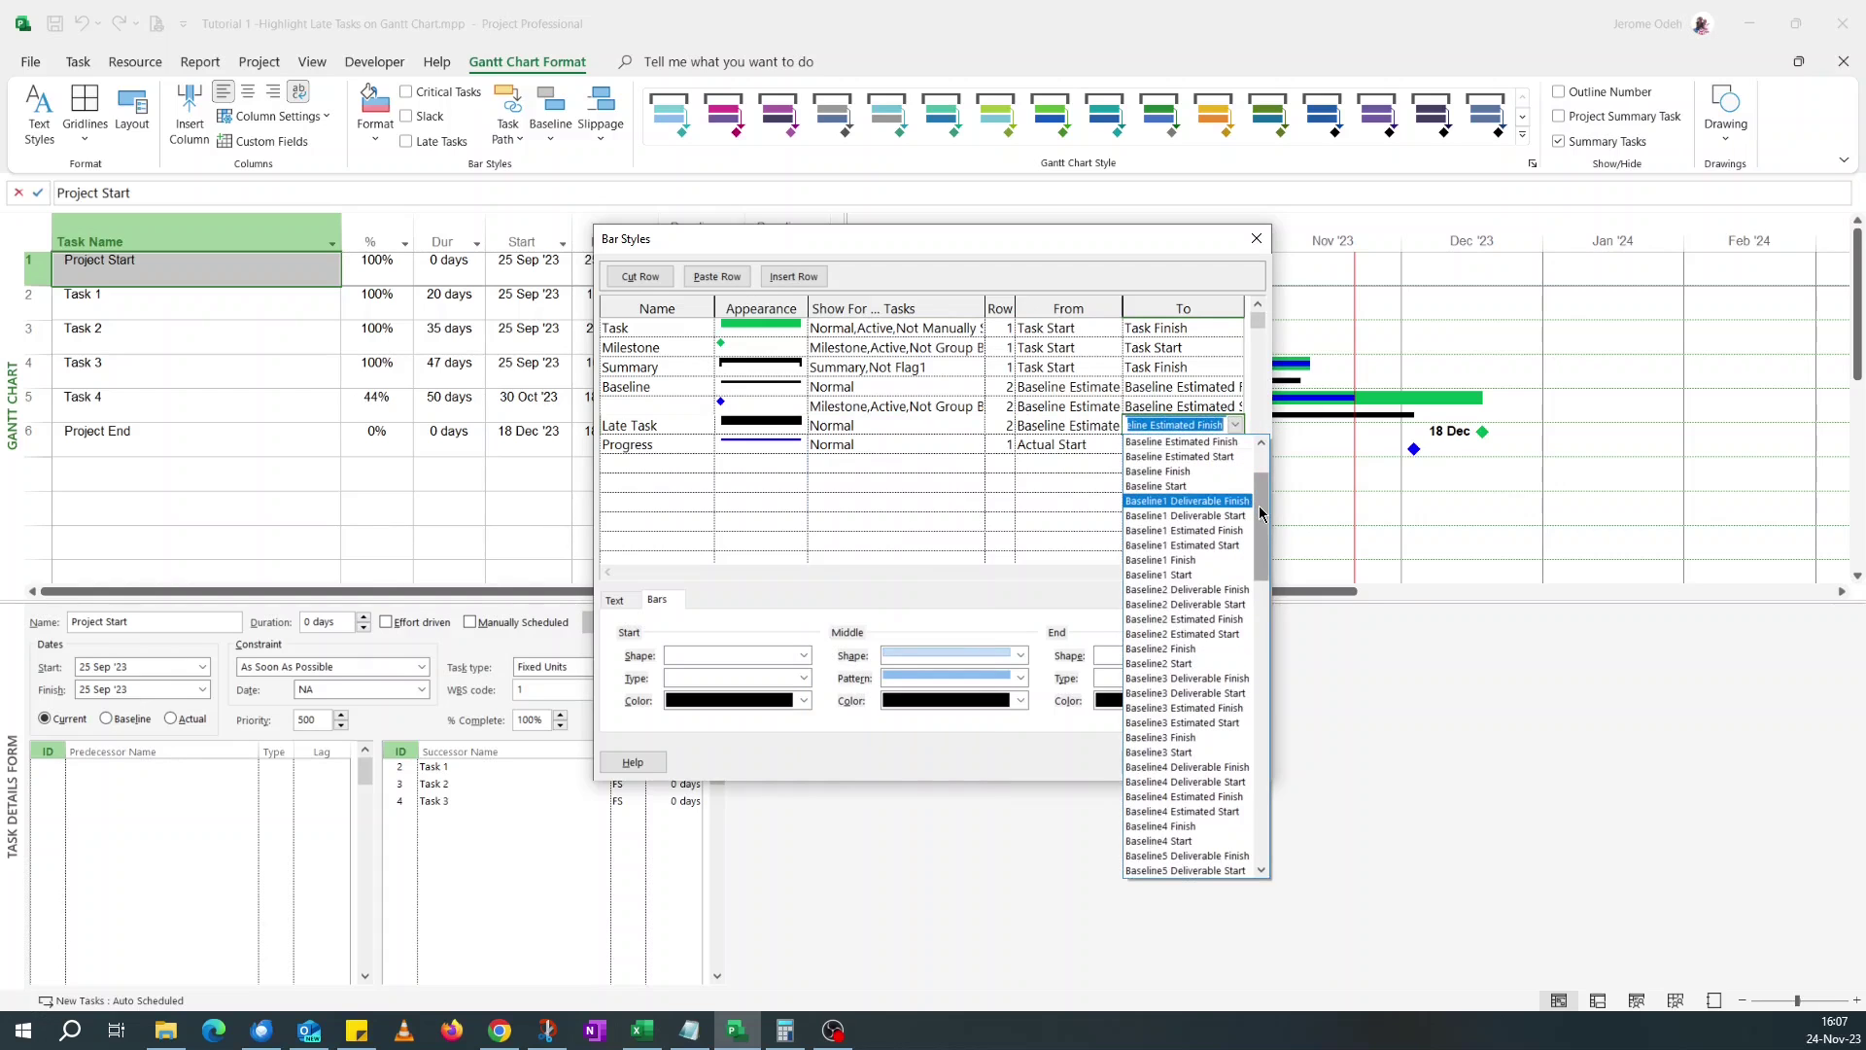
pyautogui.scroll(2, 1264, 506)
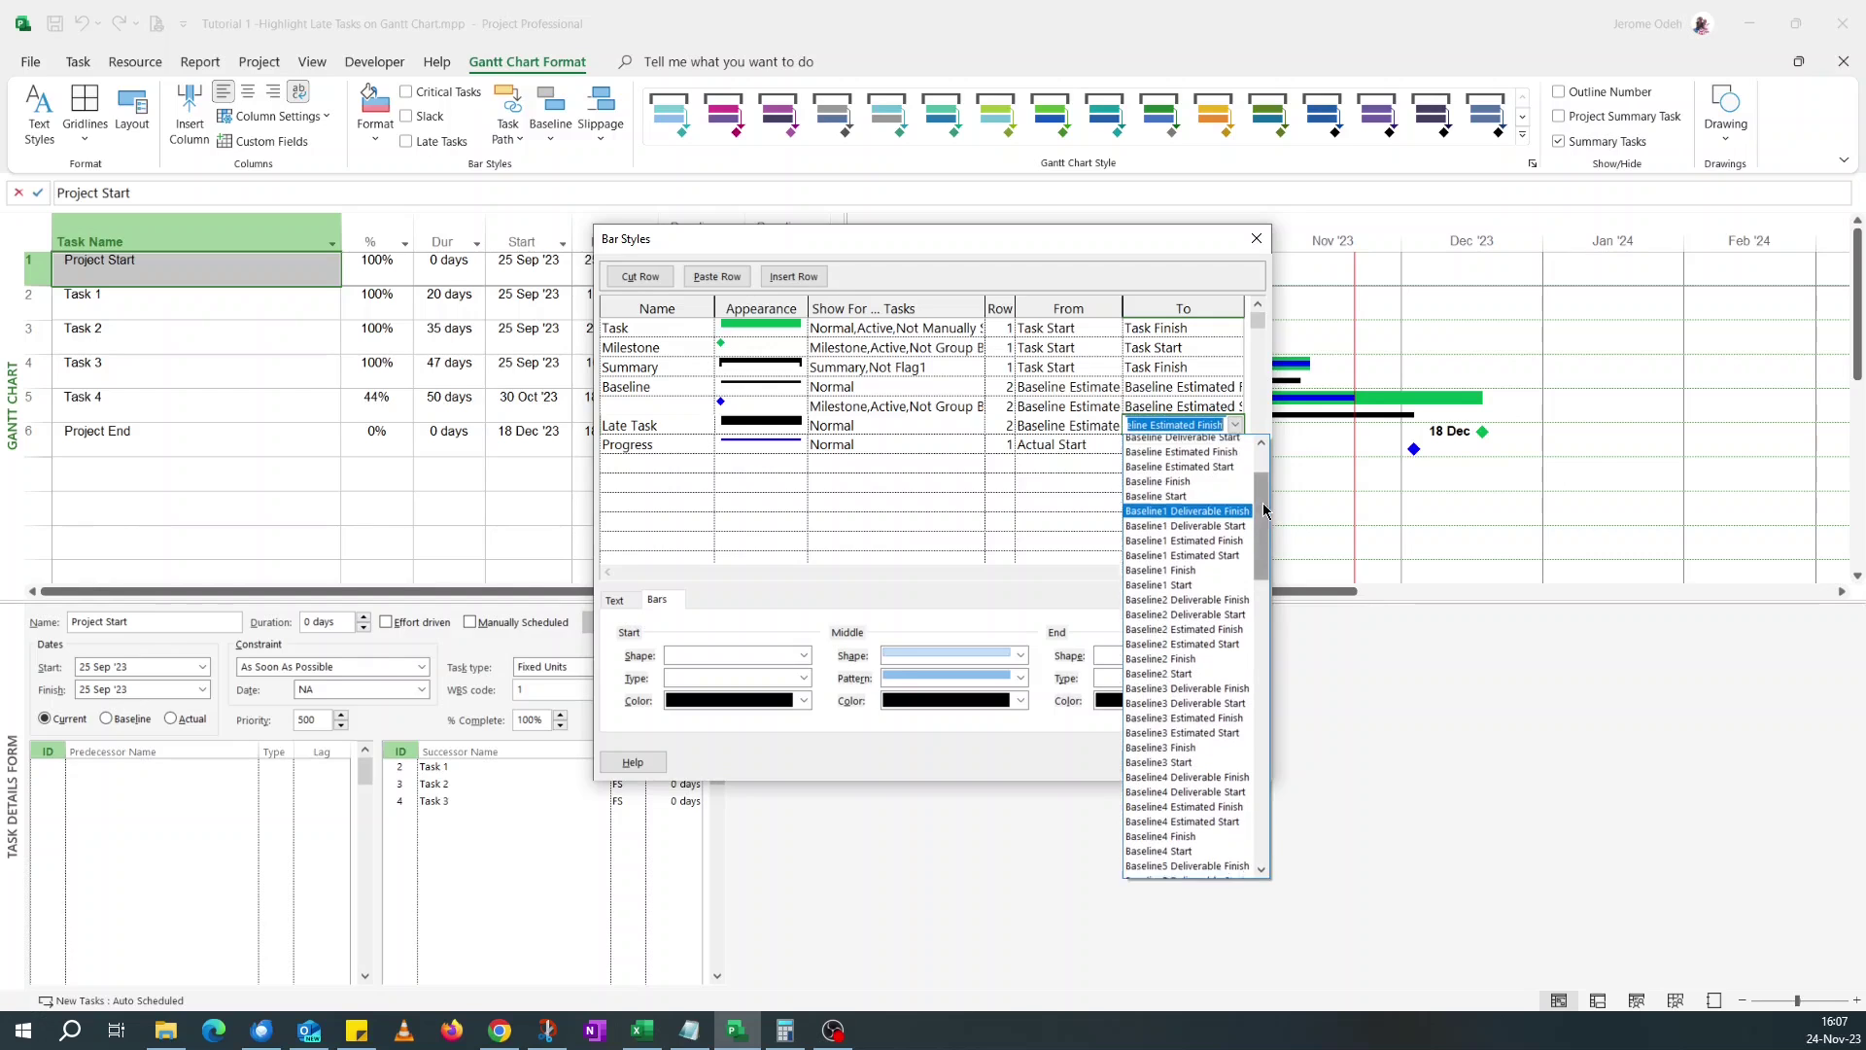
pyautogui.write('Task')
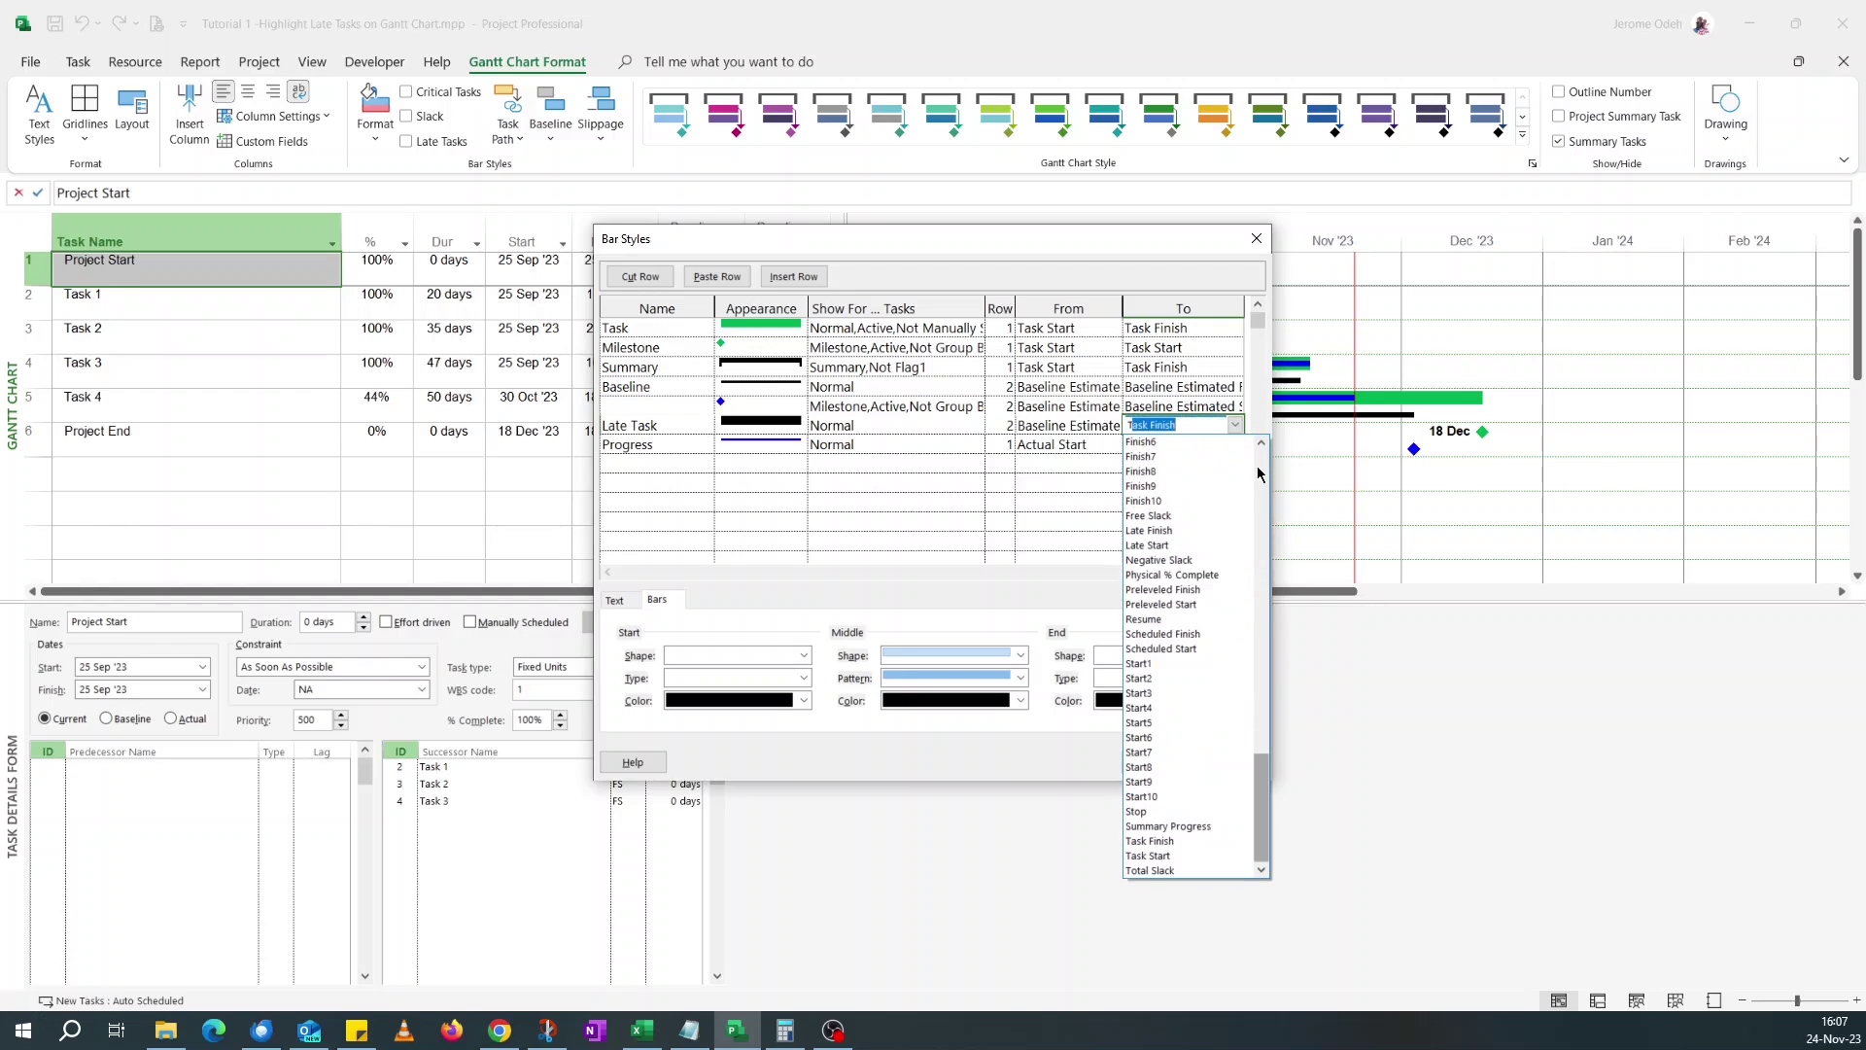
pyautogui.click(1106, 425)
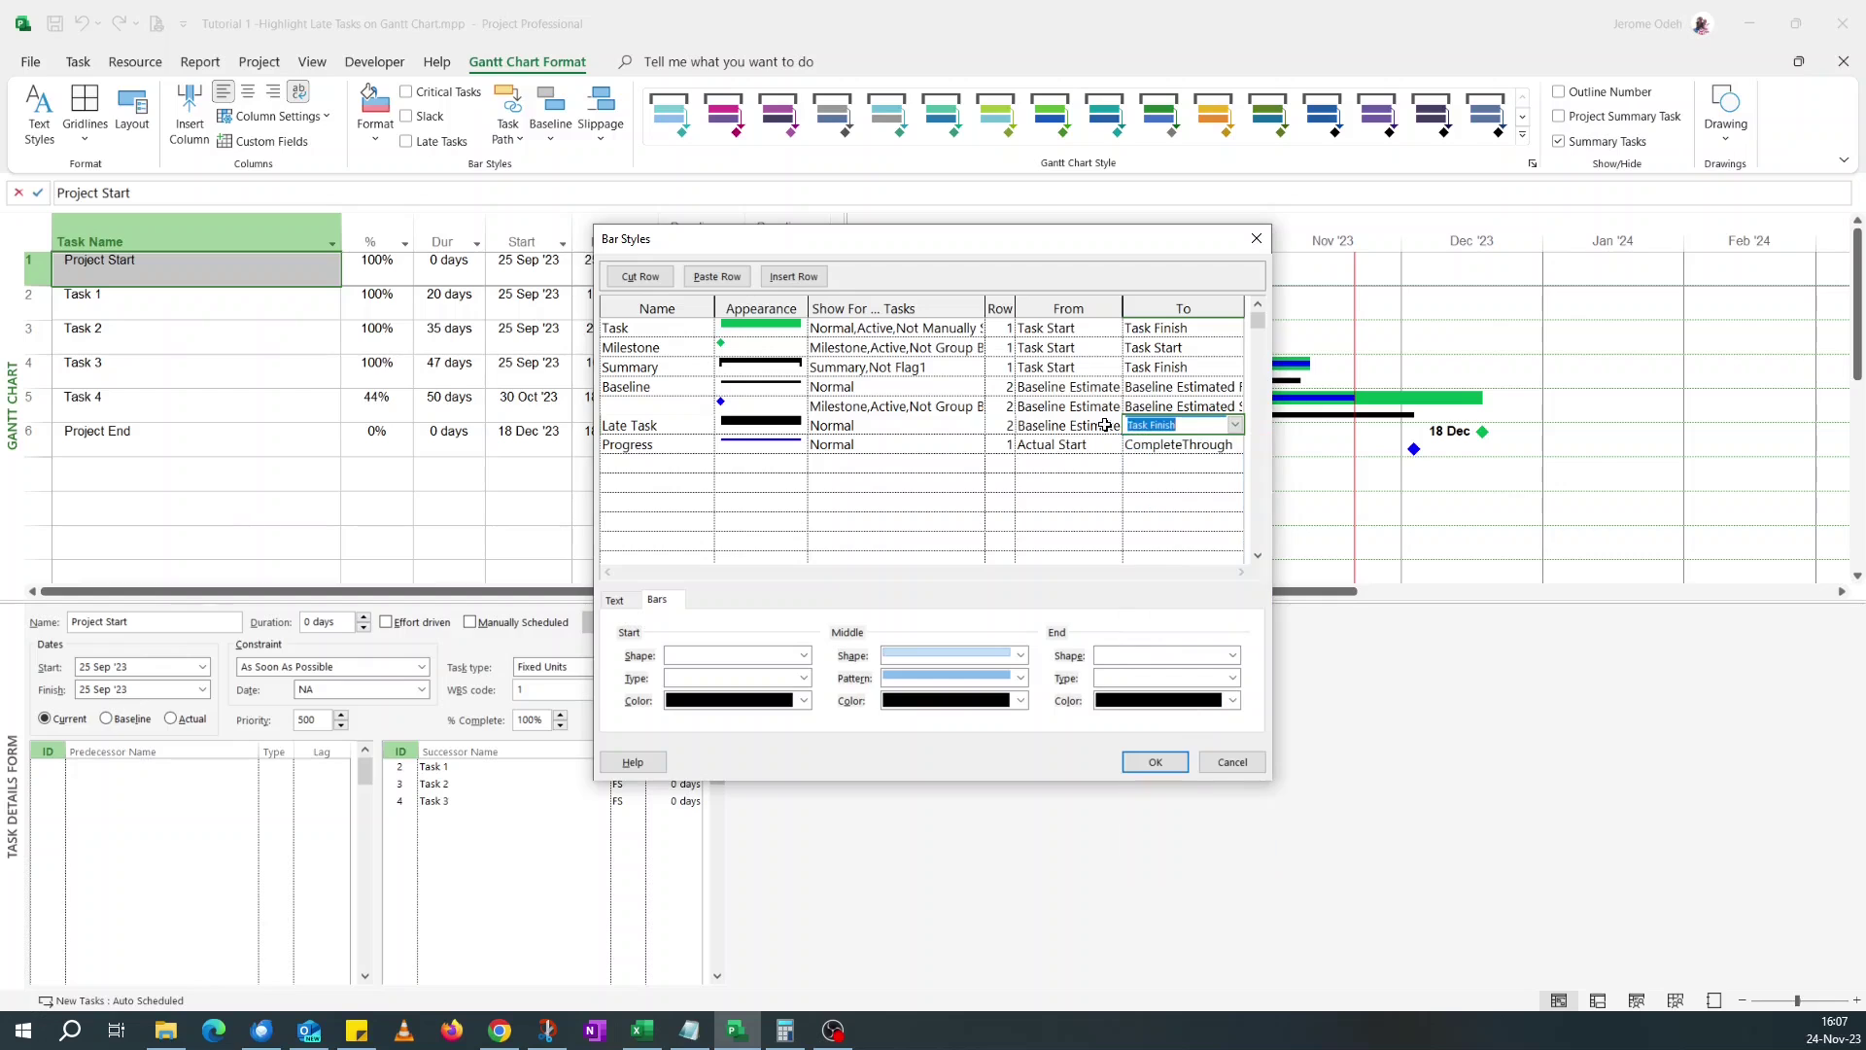
pyautogui.click(1232, 425)
pyautogui.click(1079, 423)
# Change the Late Task middle shape and add a red right-pointing start triangle.
pyautogui.click(789, 418)
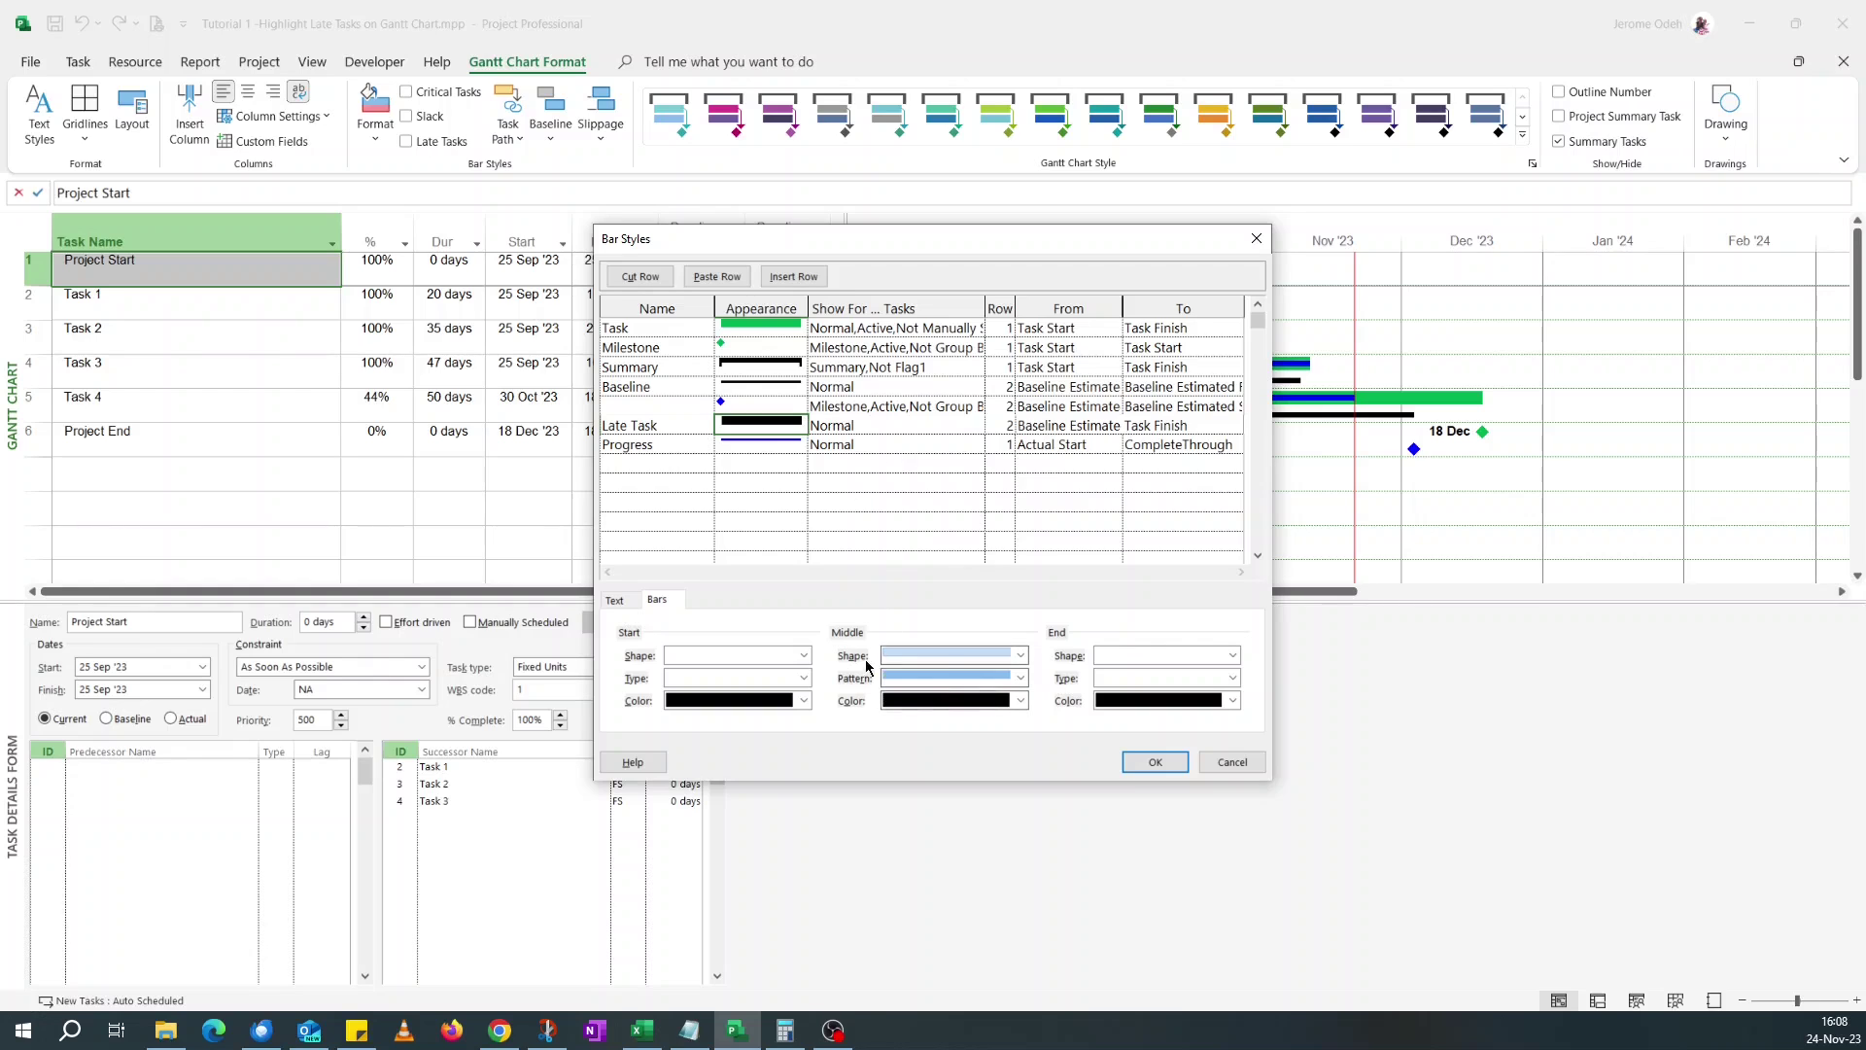
pyautogui.click(923, 656)
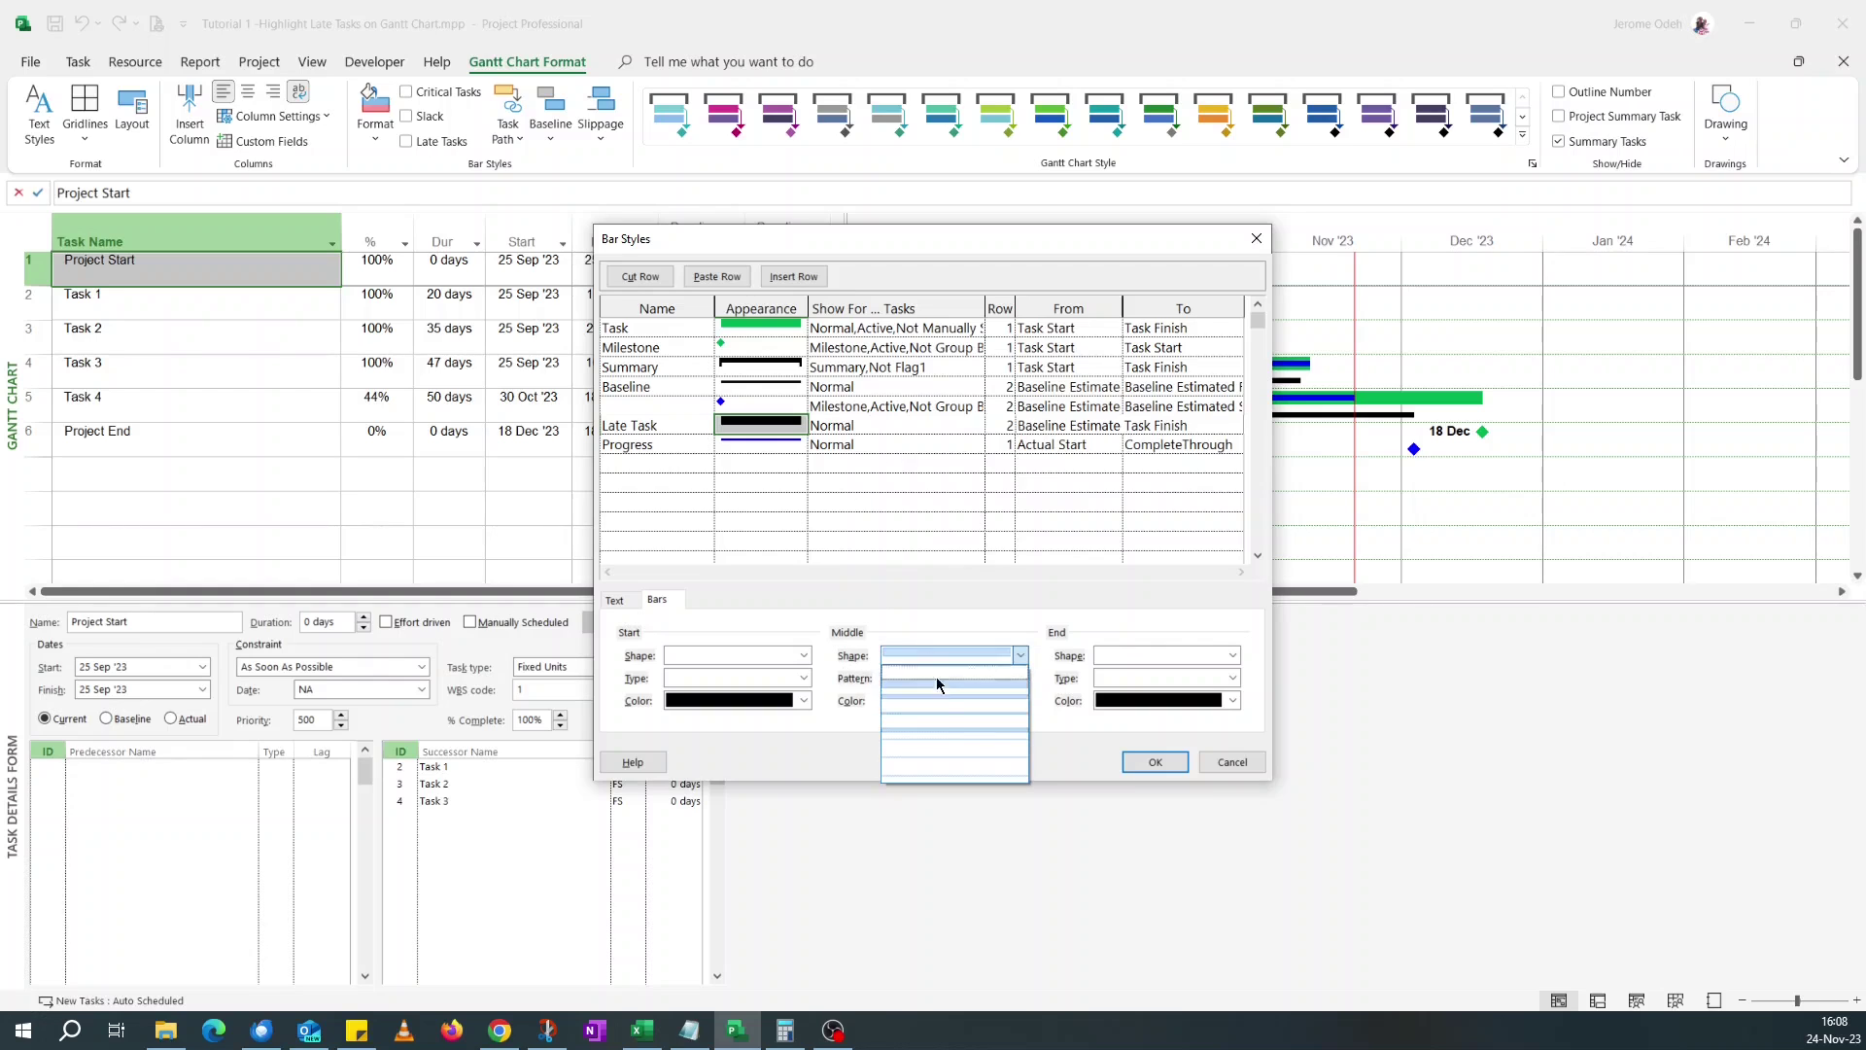
pyautogui.click(950, 716)
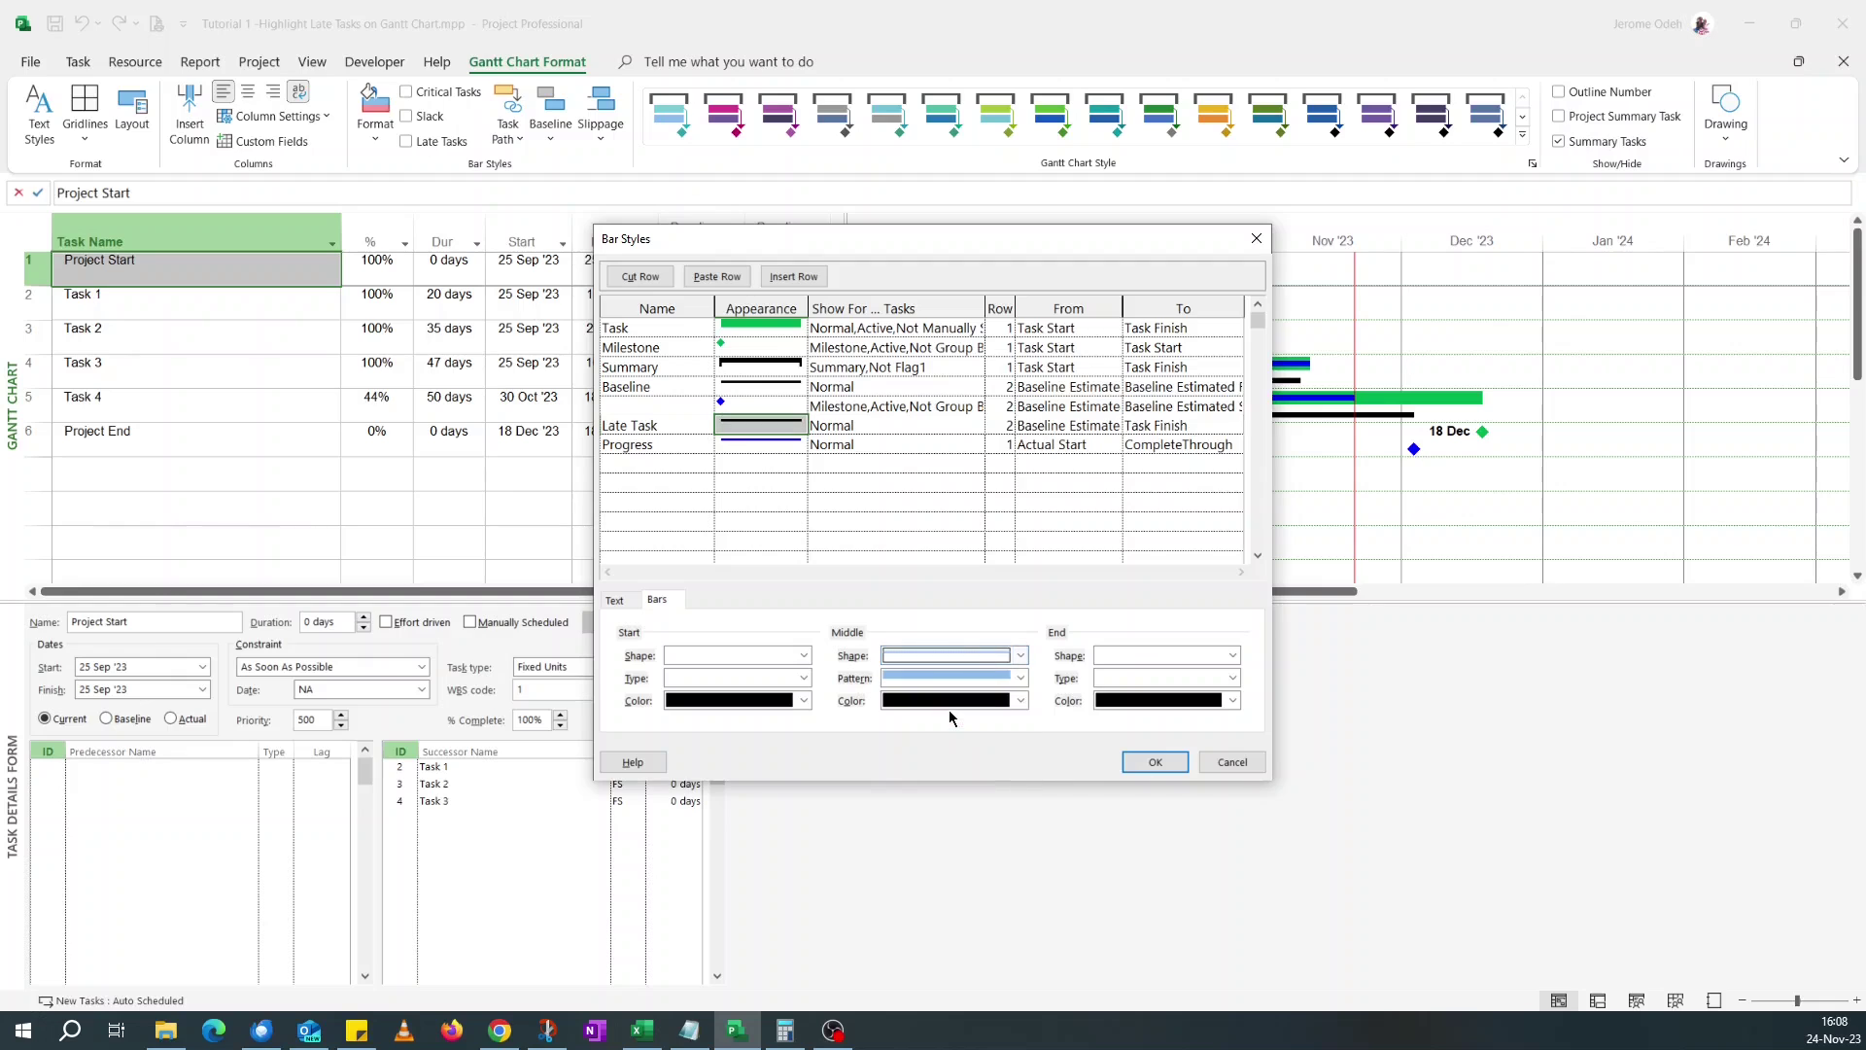
pyautogui.click(803, 655)
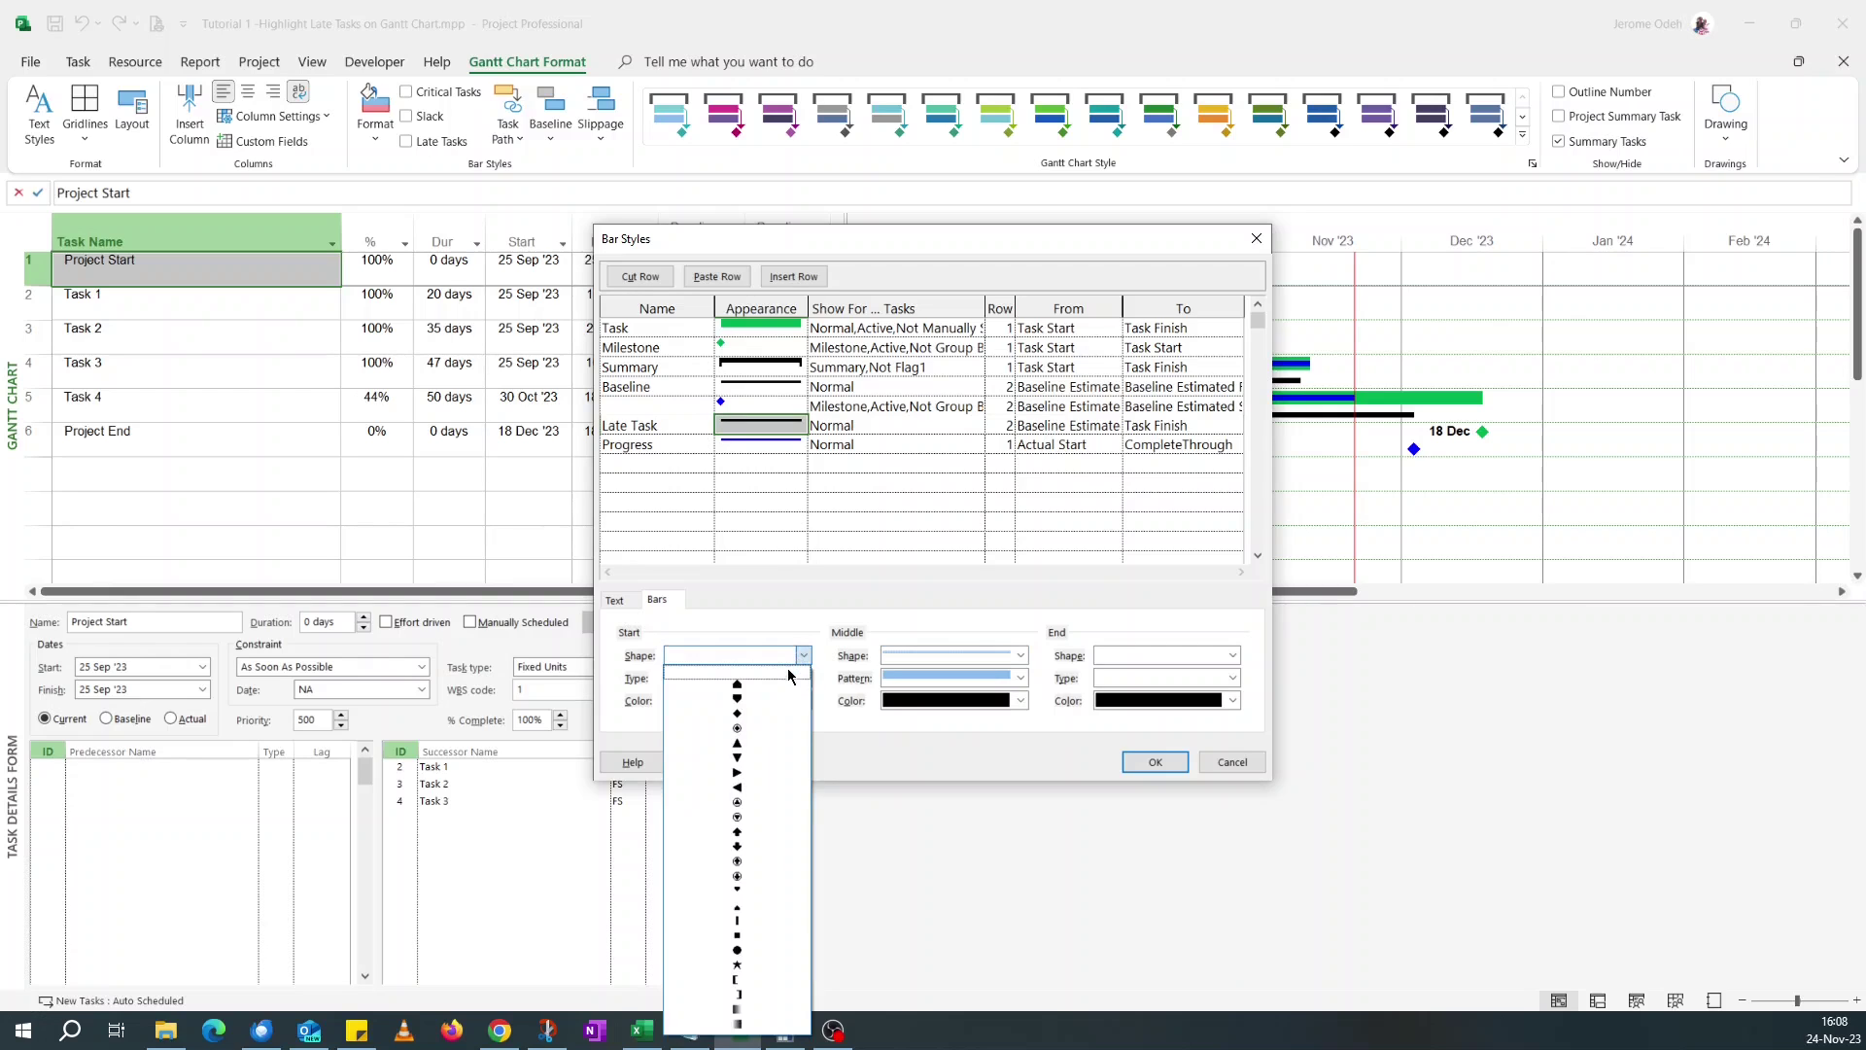
pyautogui.click(738, 772)
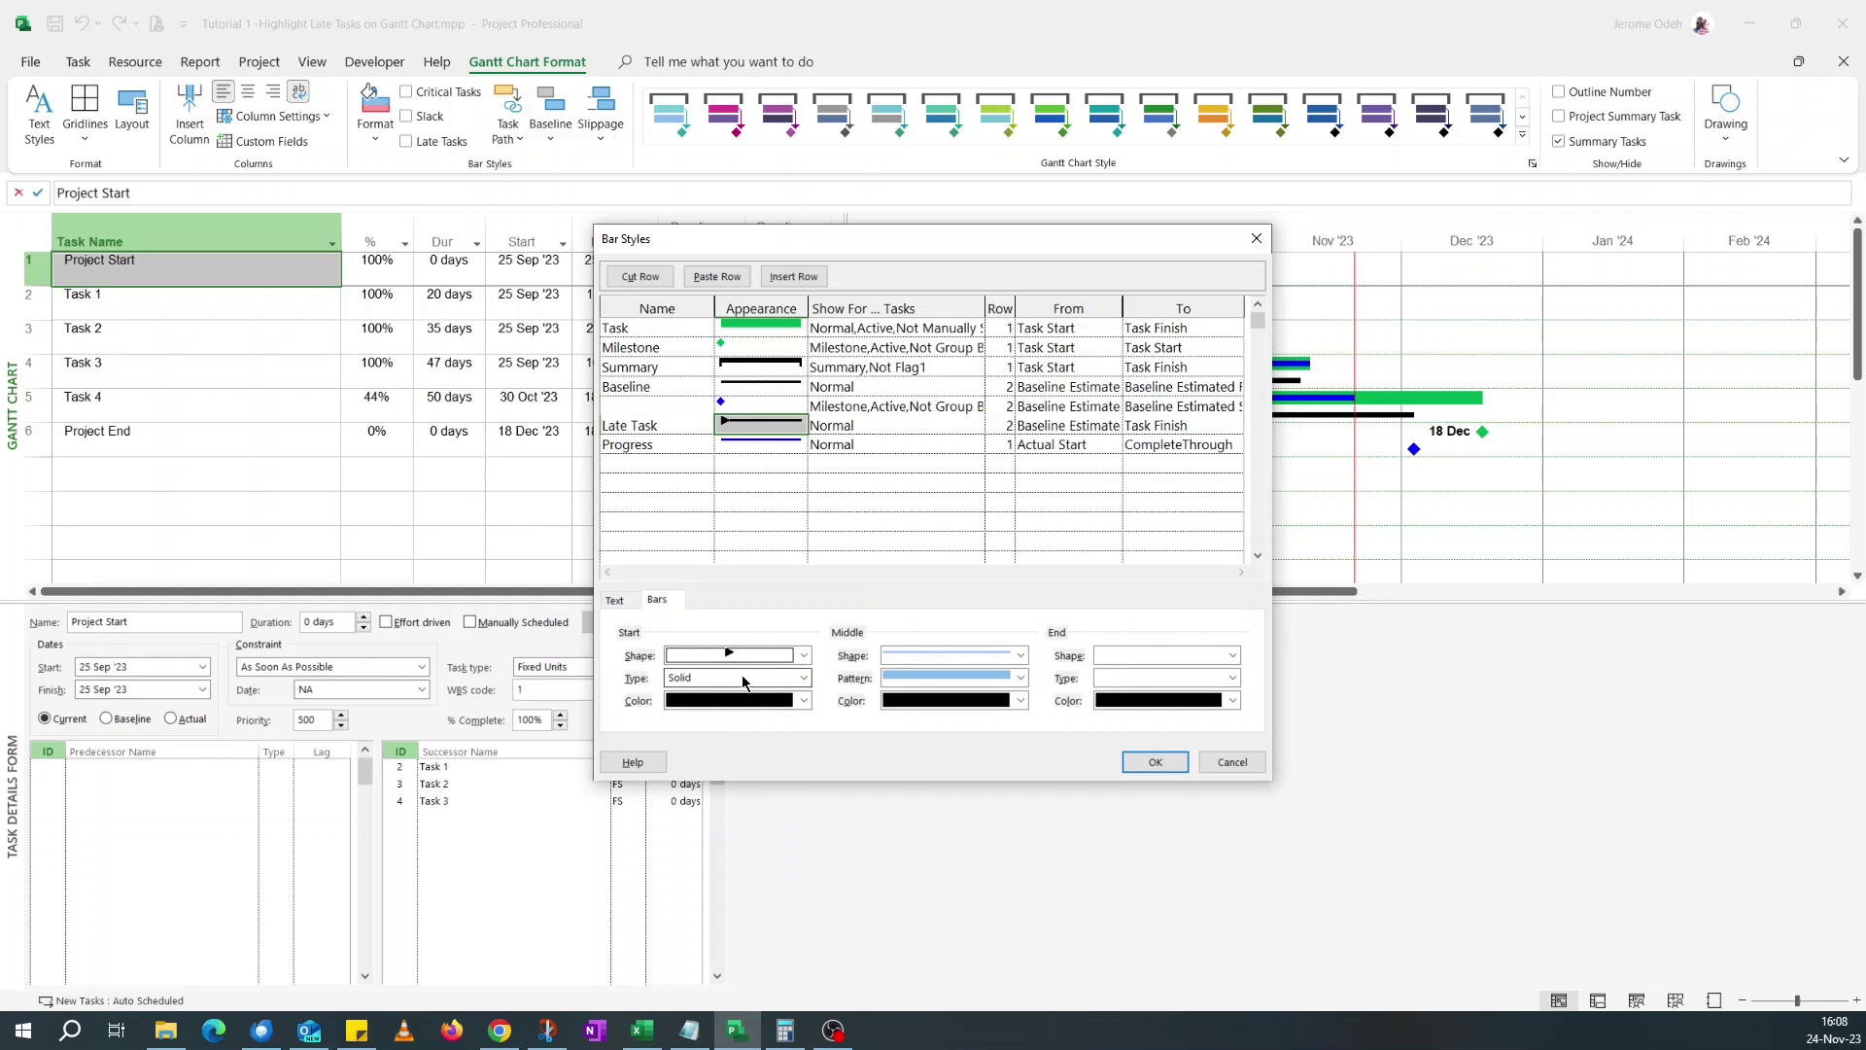
pyautogui.click(763, 700)
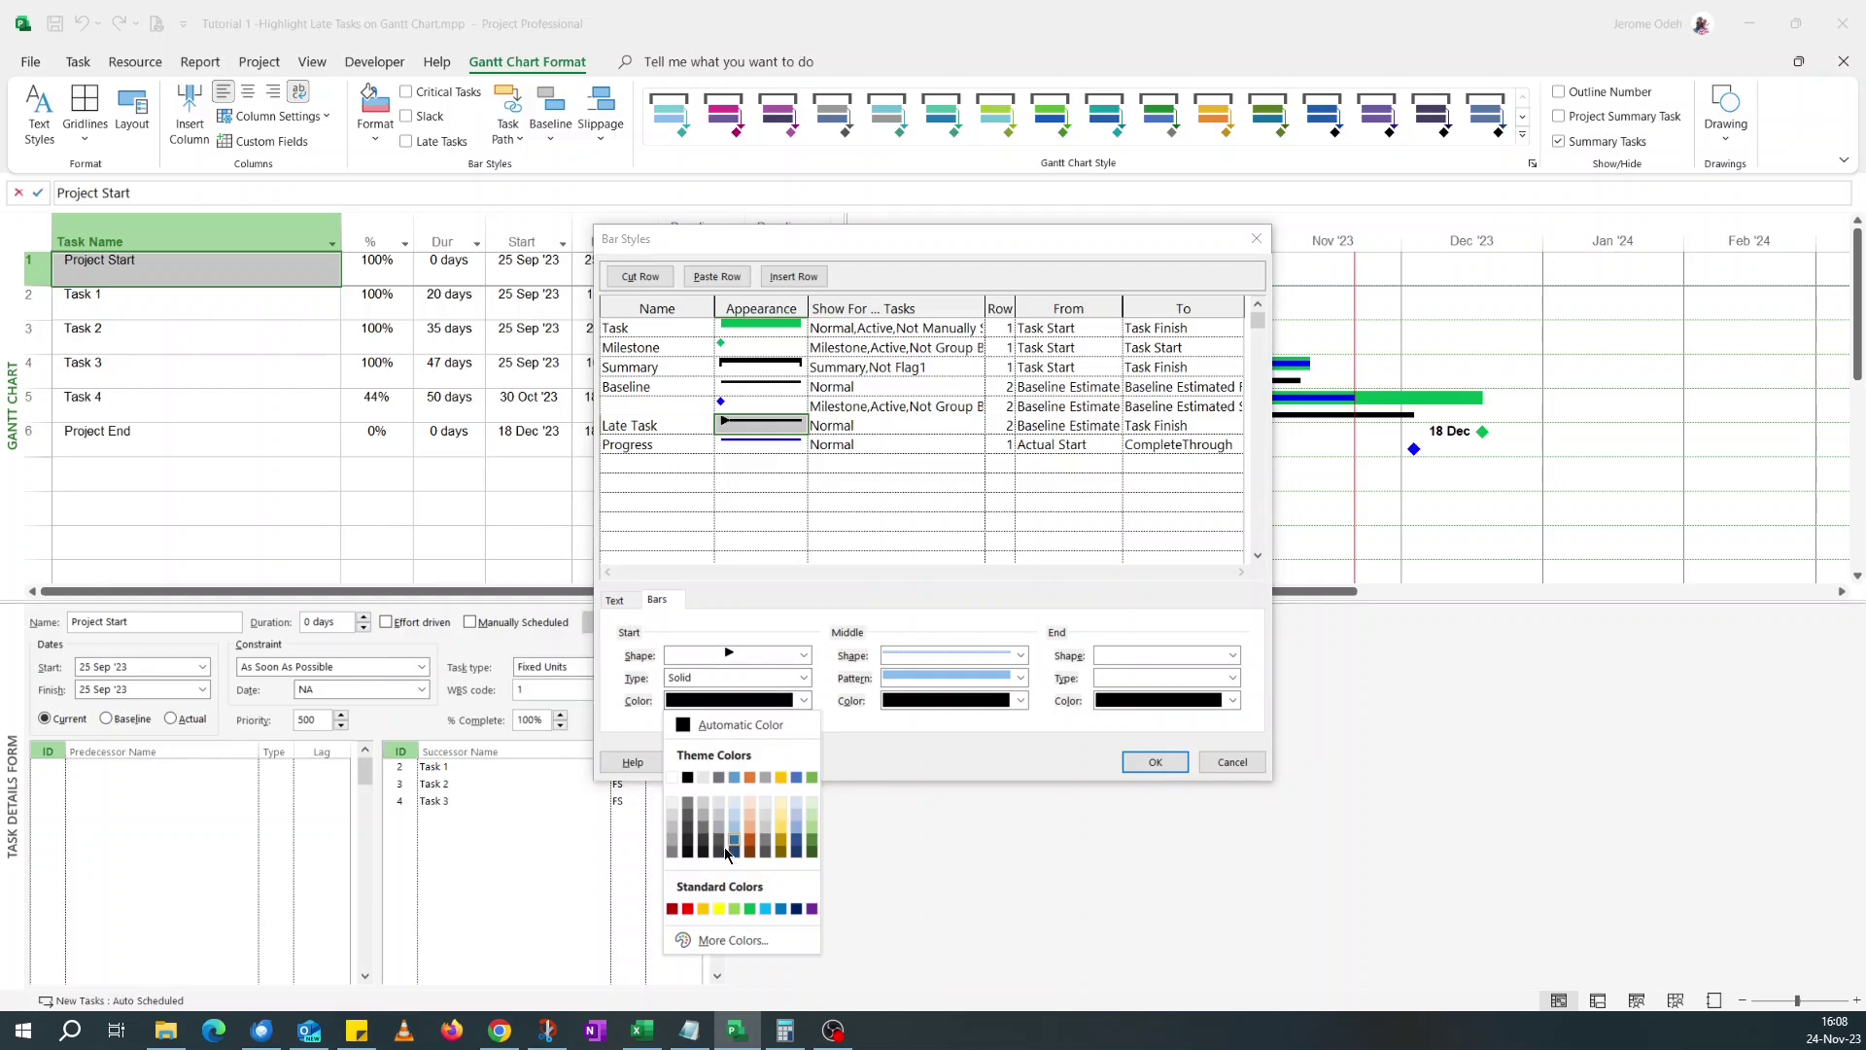
pyautogui.click(687, 908)
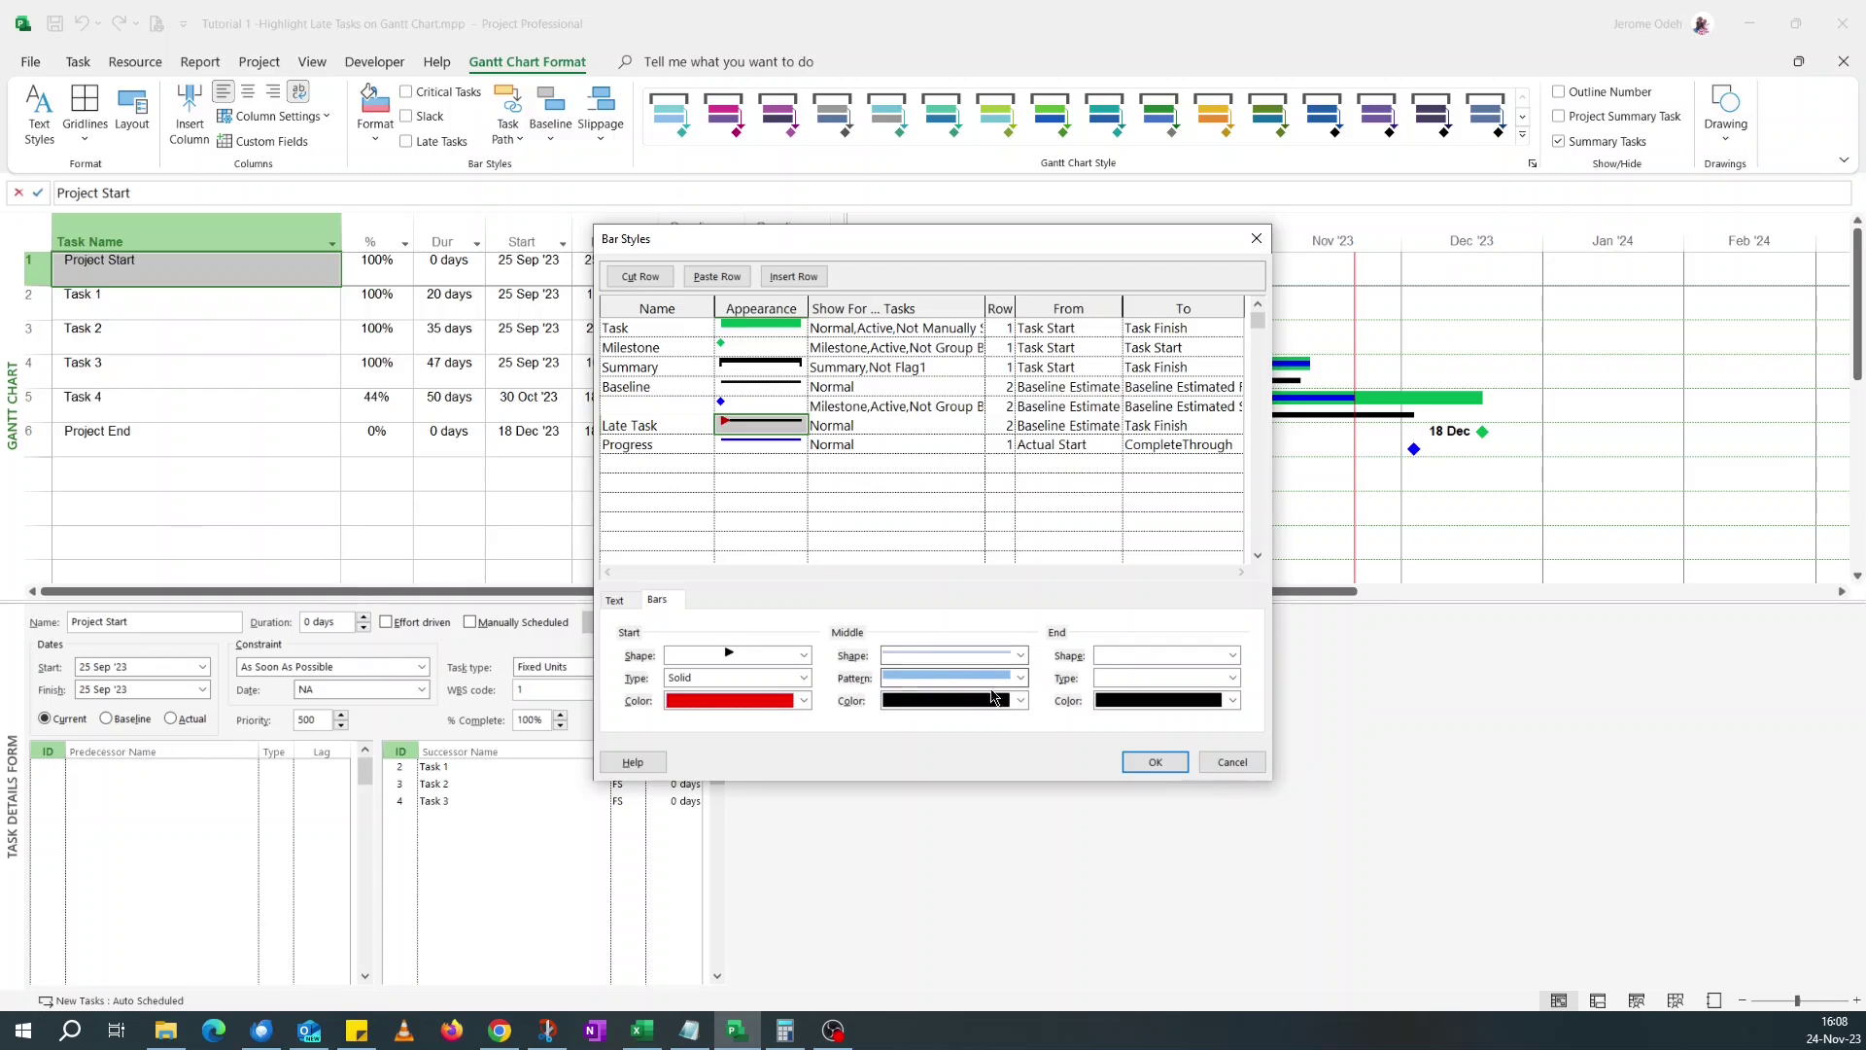
# Colour the Late Task middle red, add a red left-pointing end triangle, and apply.
pyautogui.click(1017, 707)
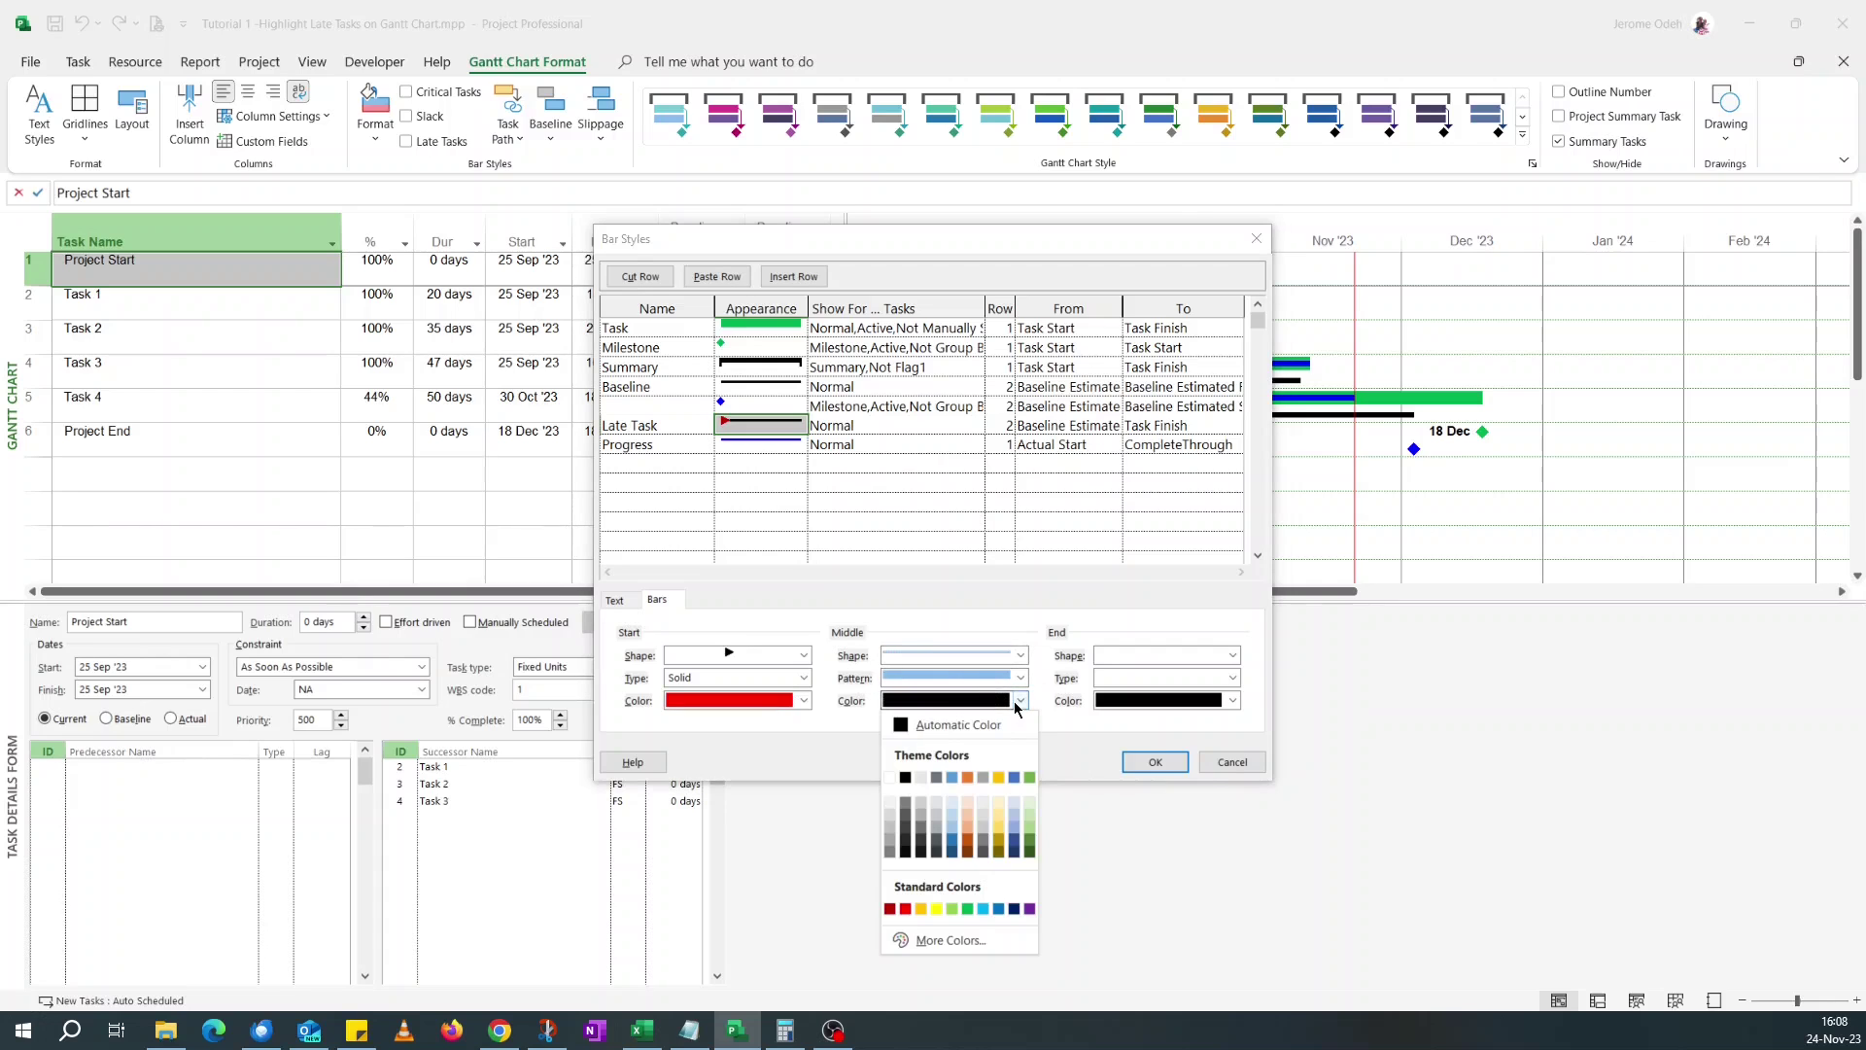
pyautogui.click(910, 915)
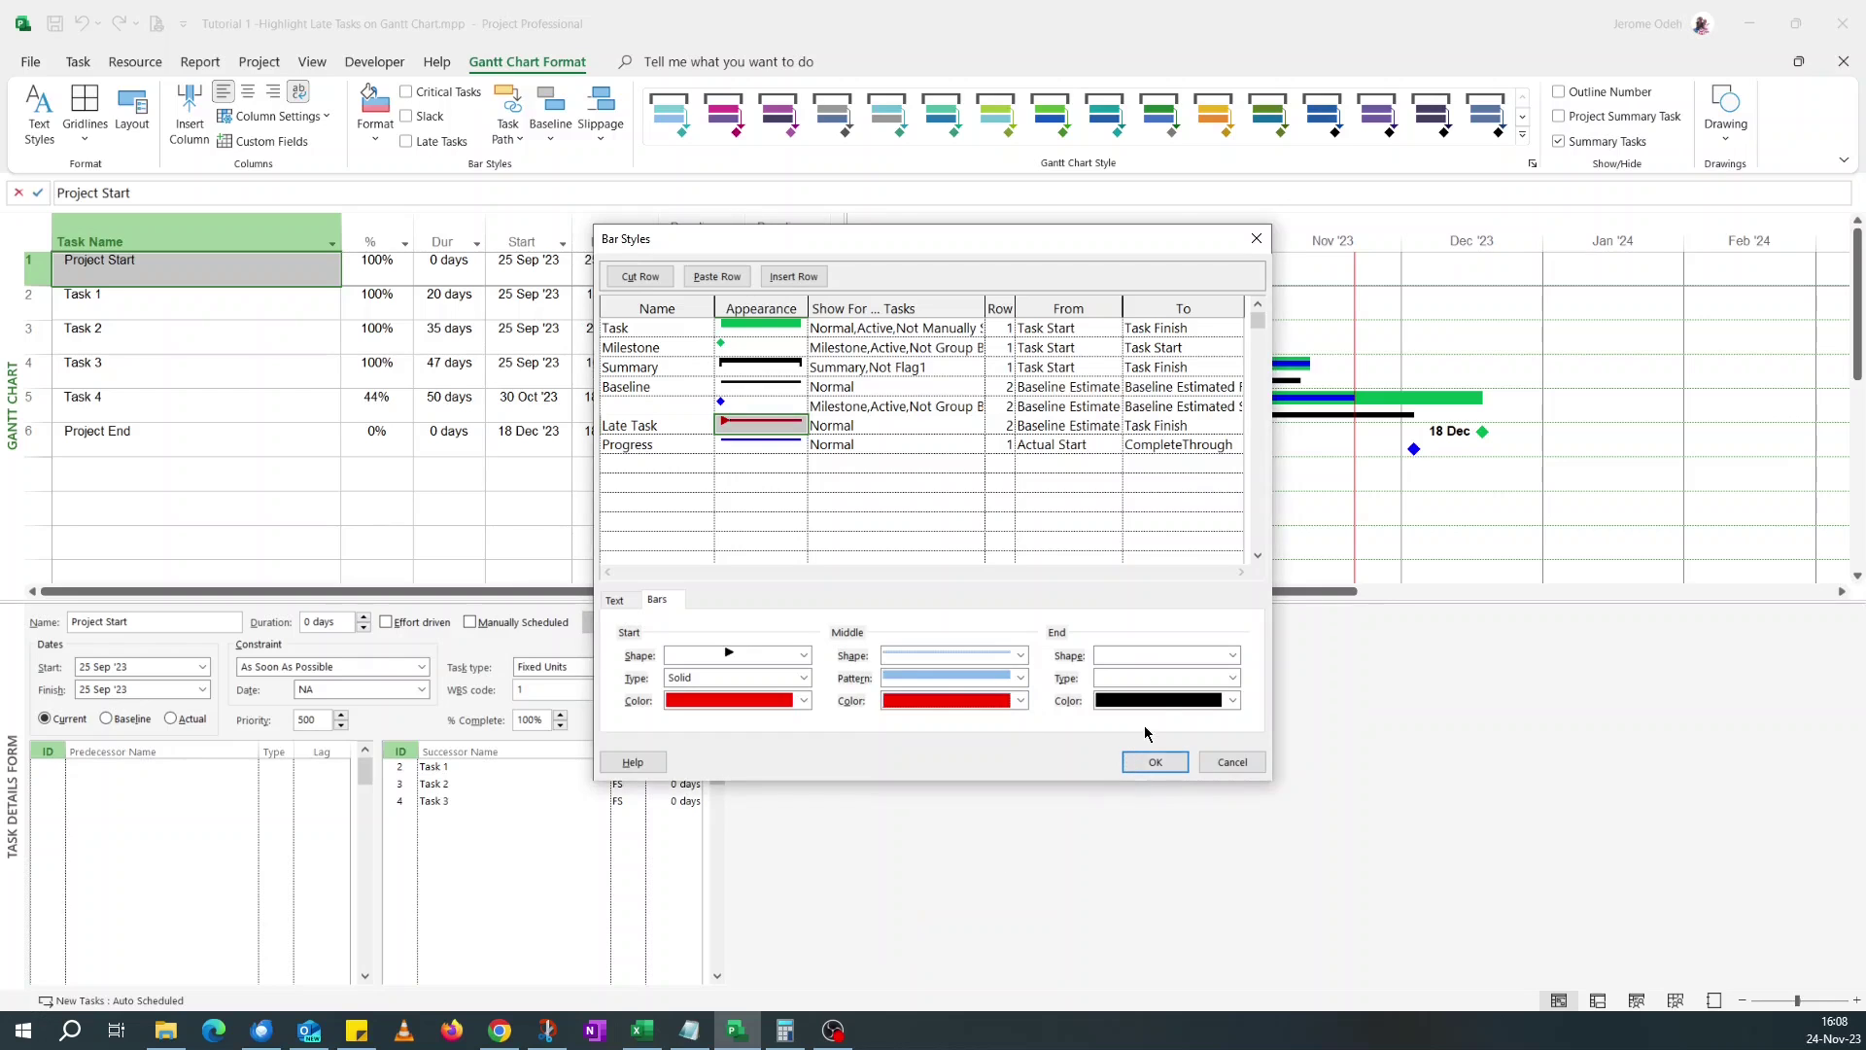
pyautogui.click(1177, 658)
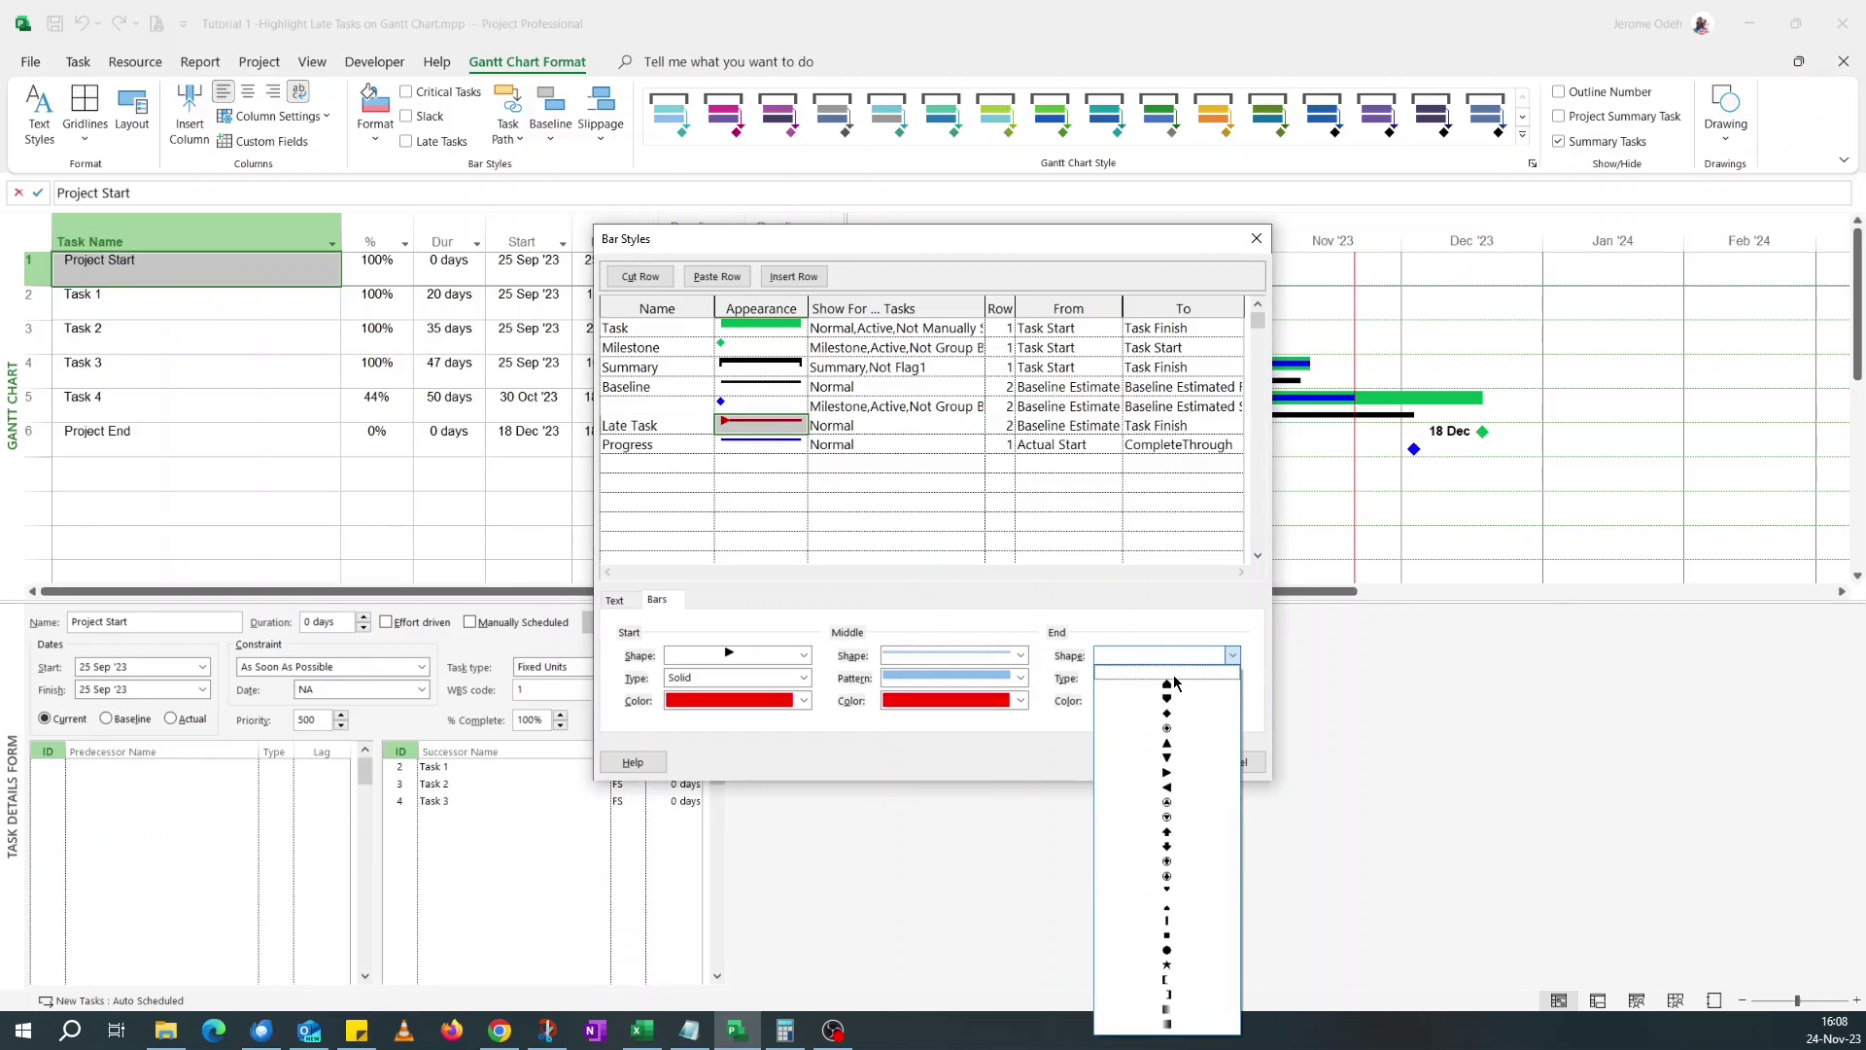
pyautogui.click(1175, 791)
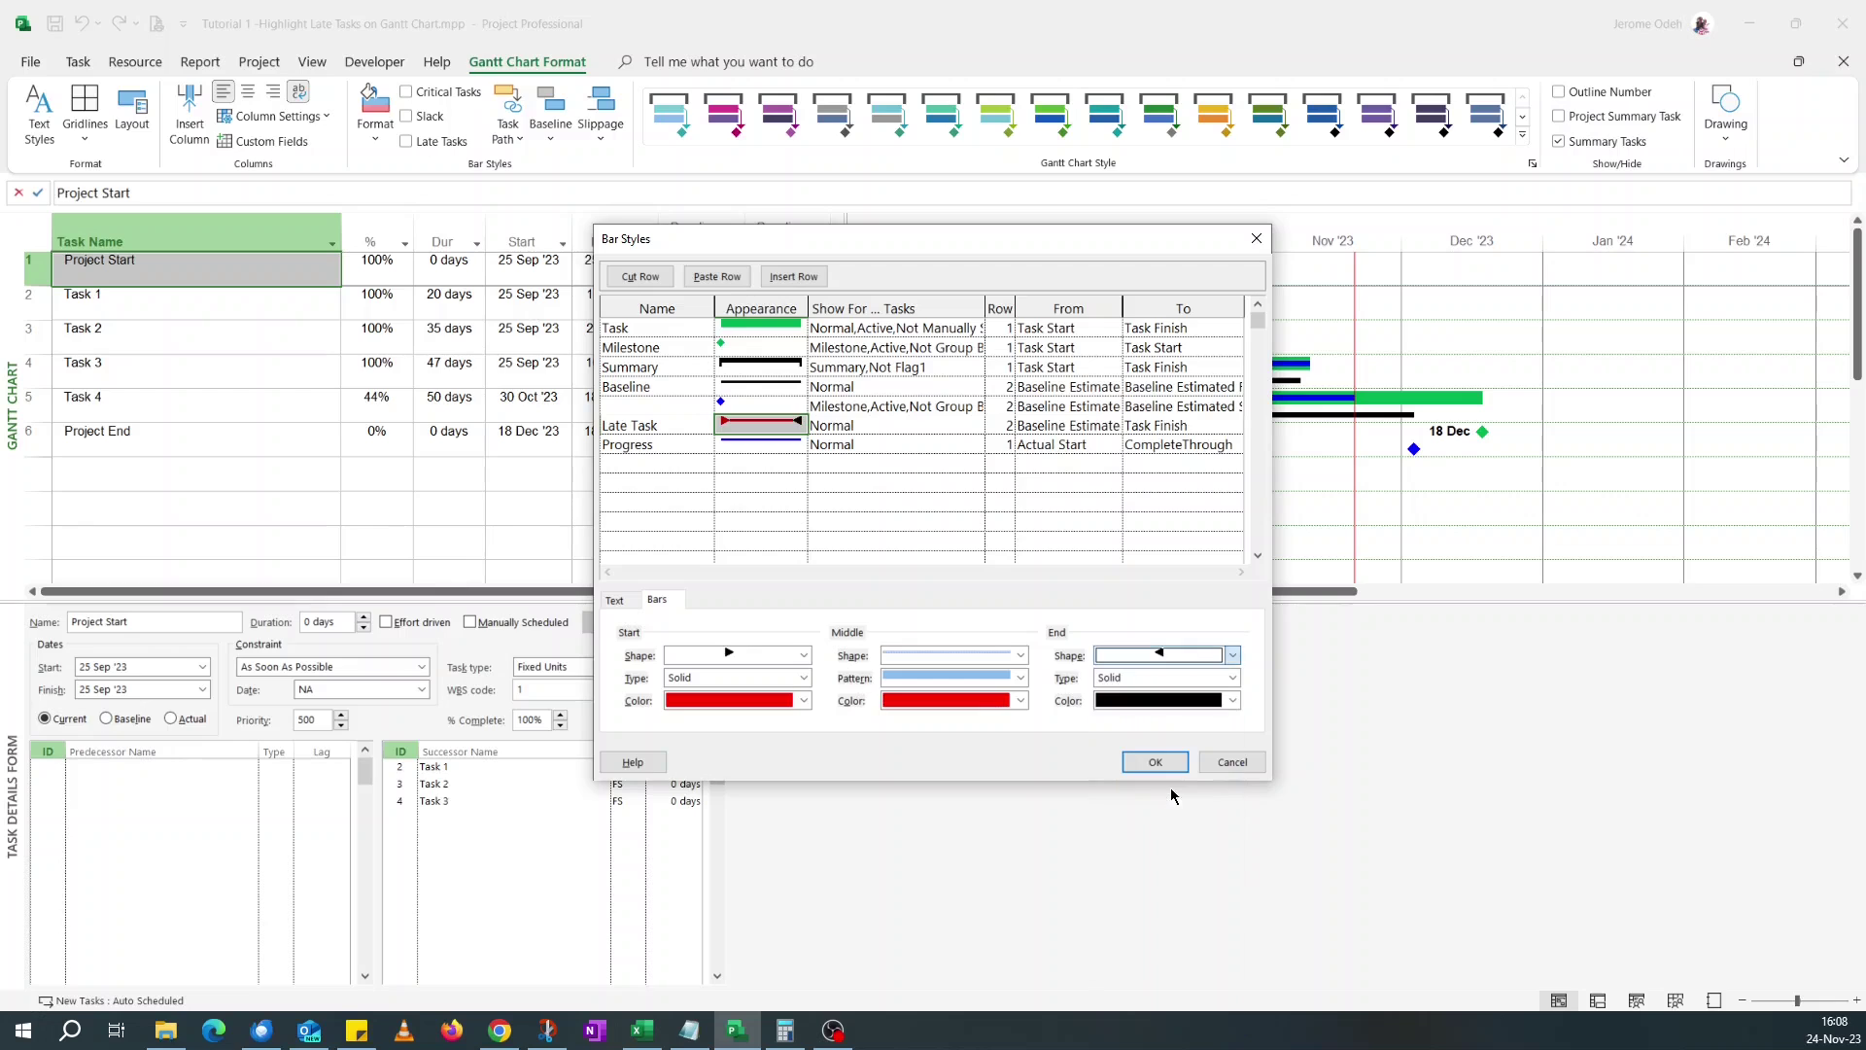
pyautogui.click(1215, 701)
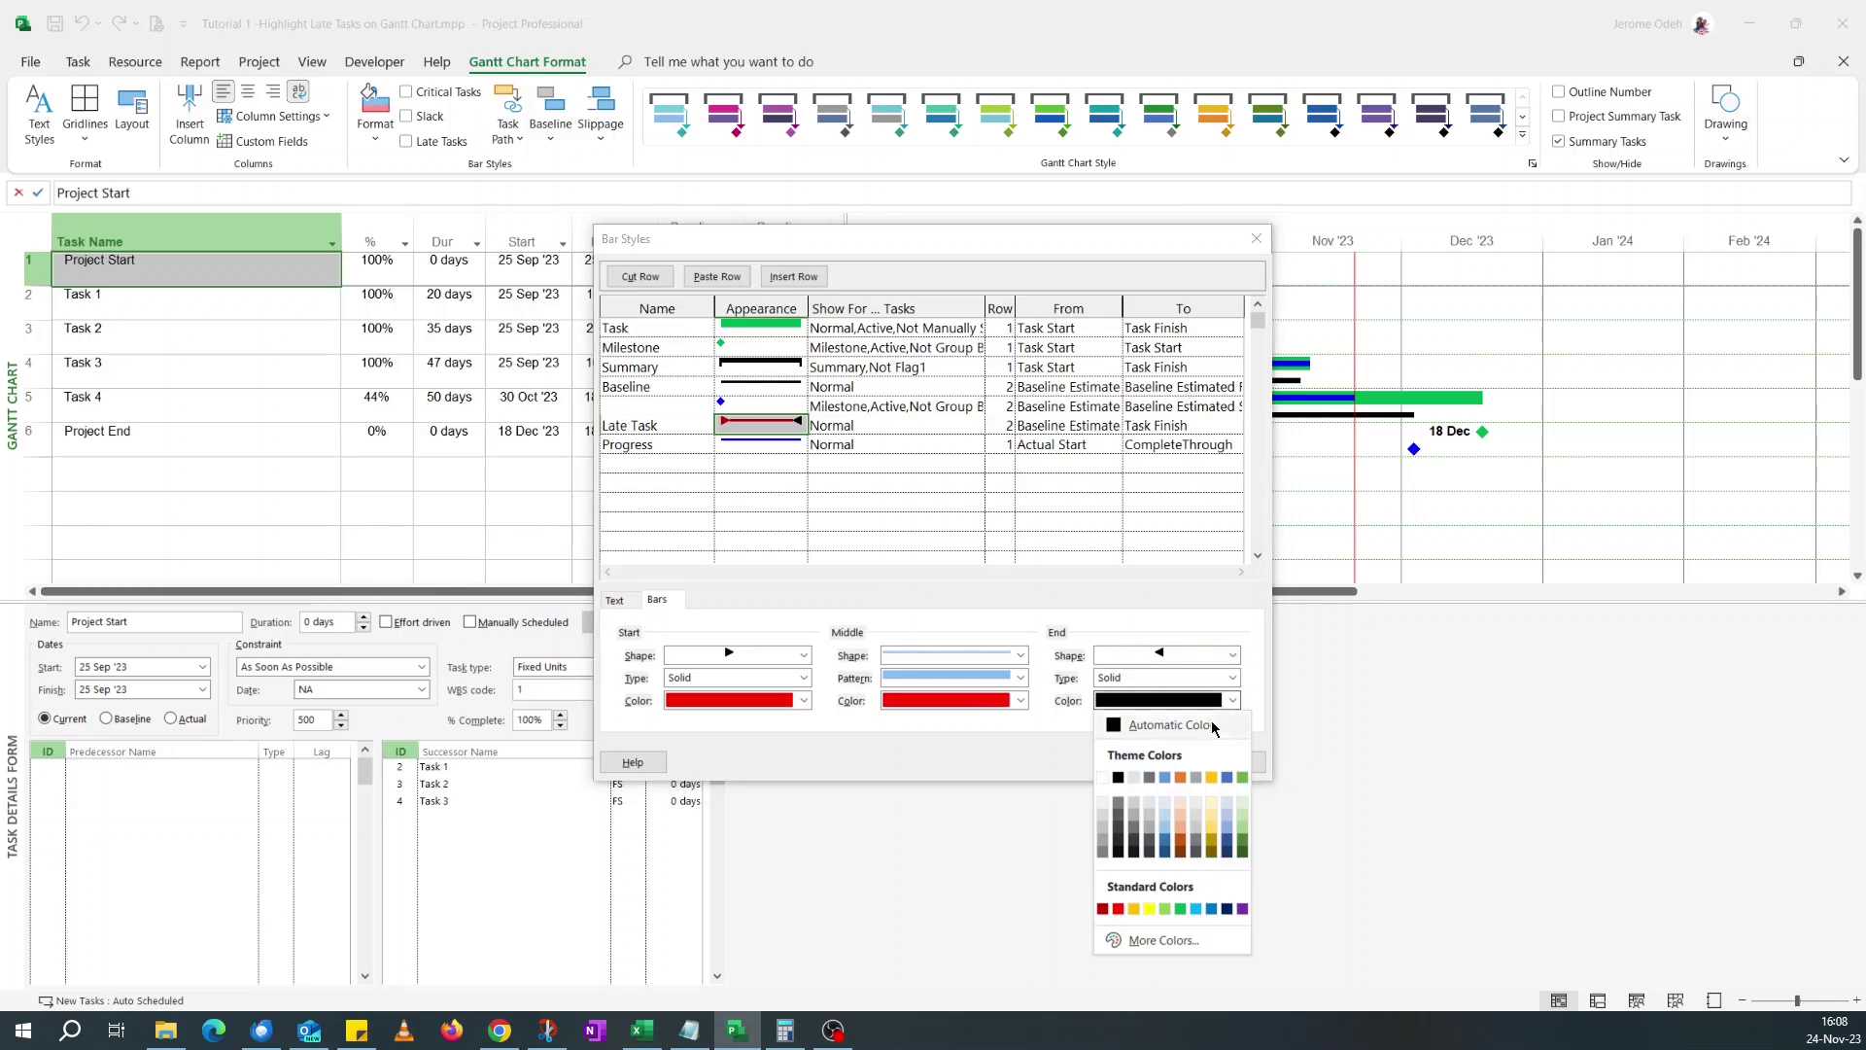
pyautogui.click(1122, 909)
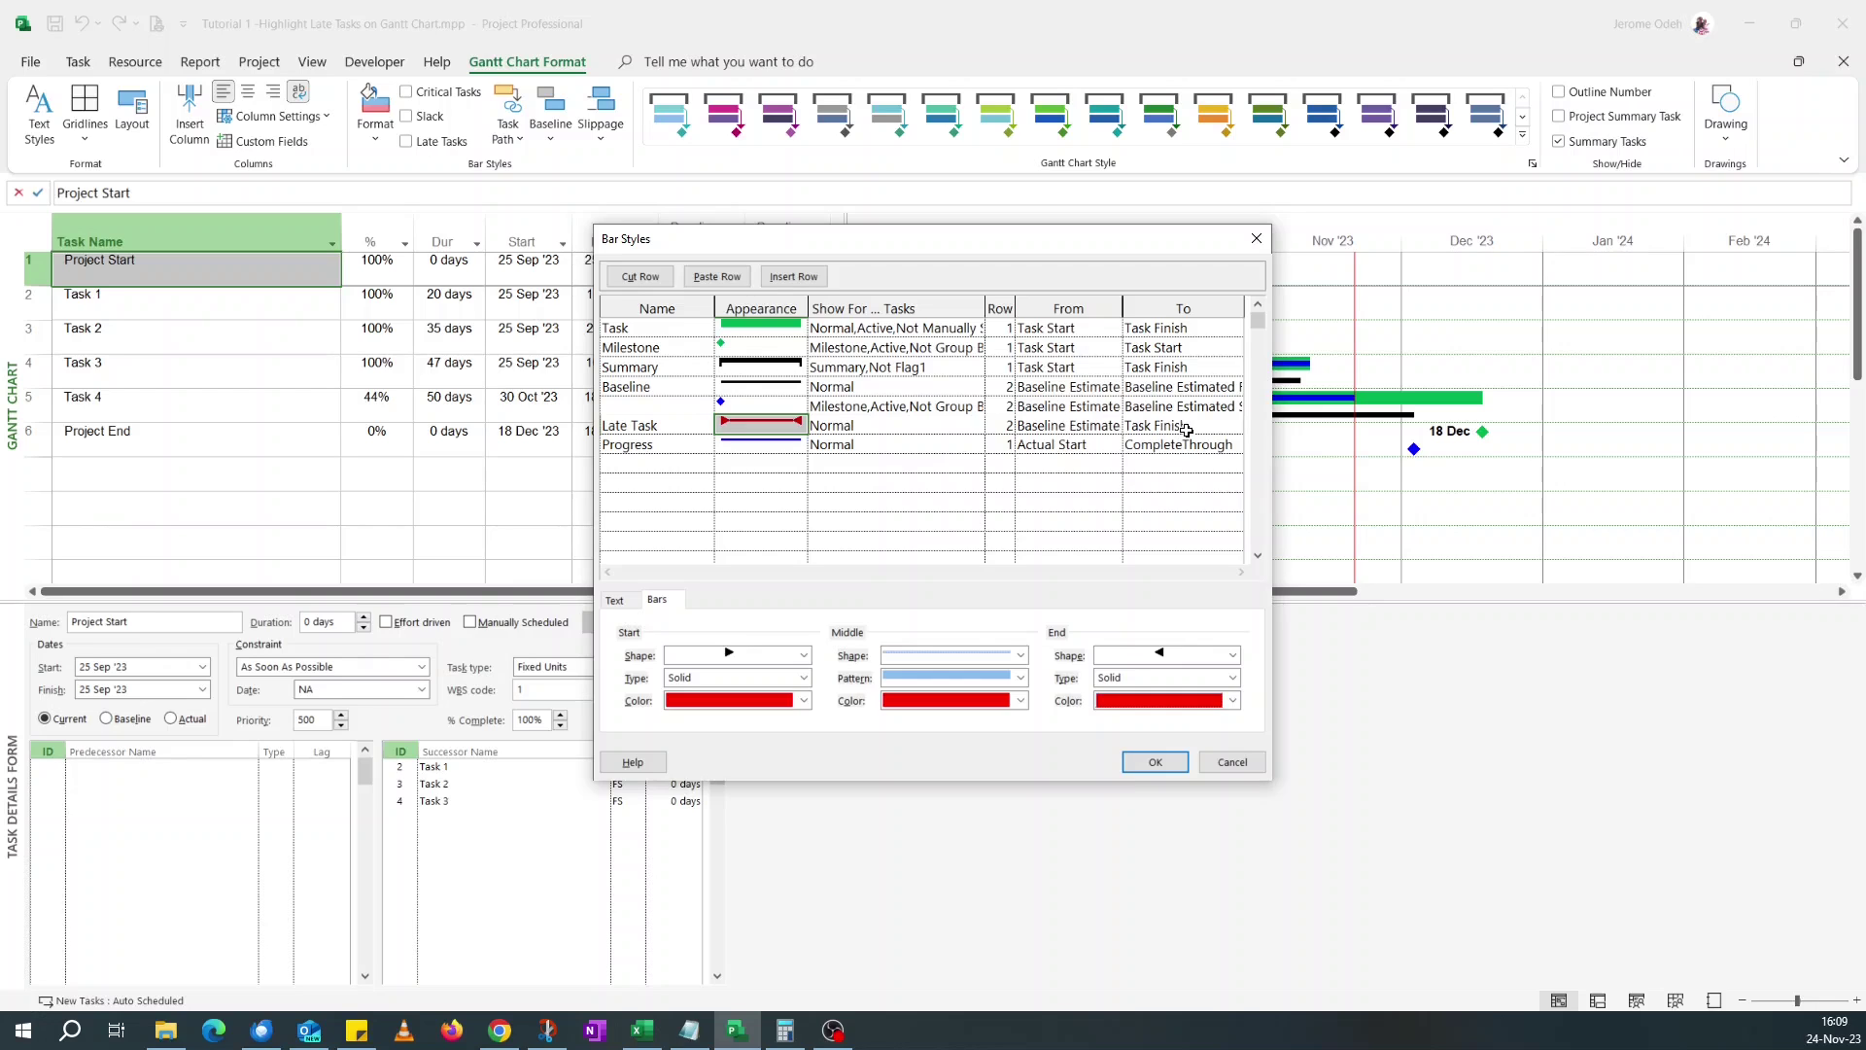
pyautogui.click(1169, 768)
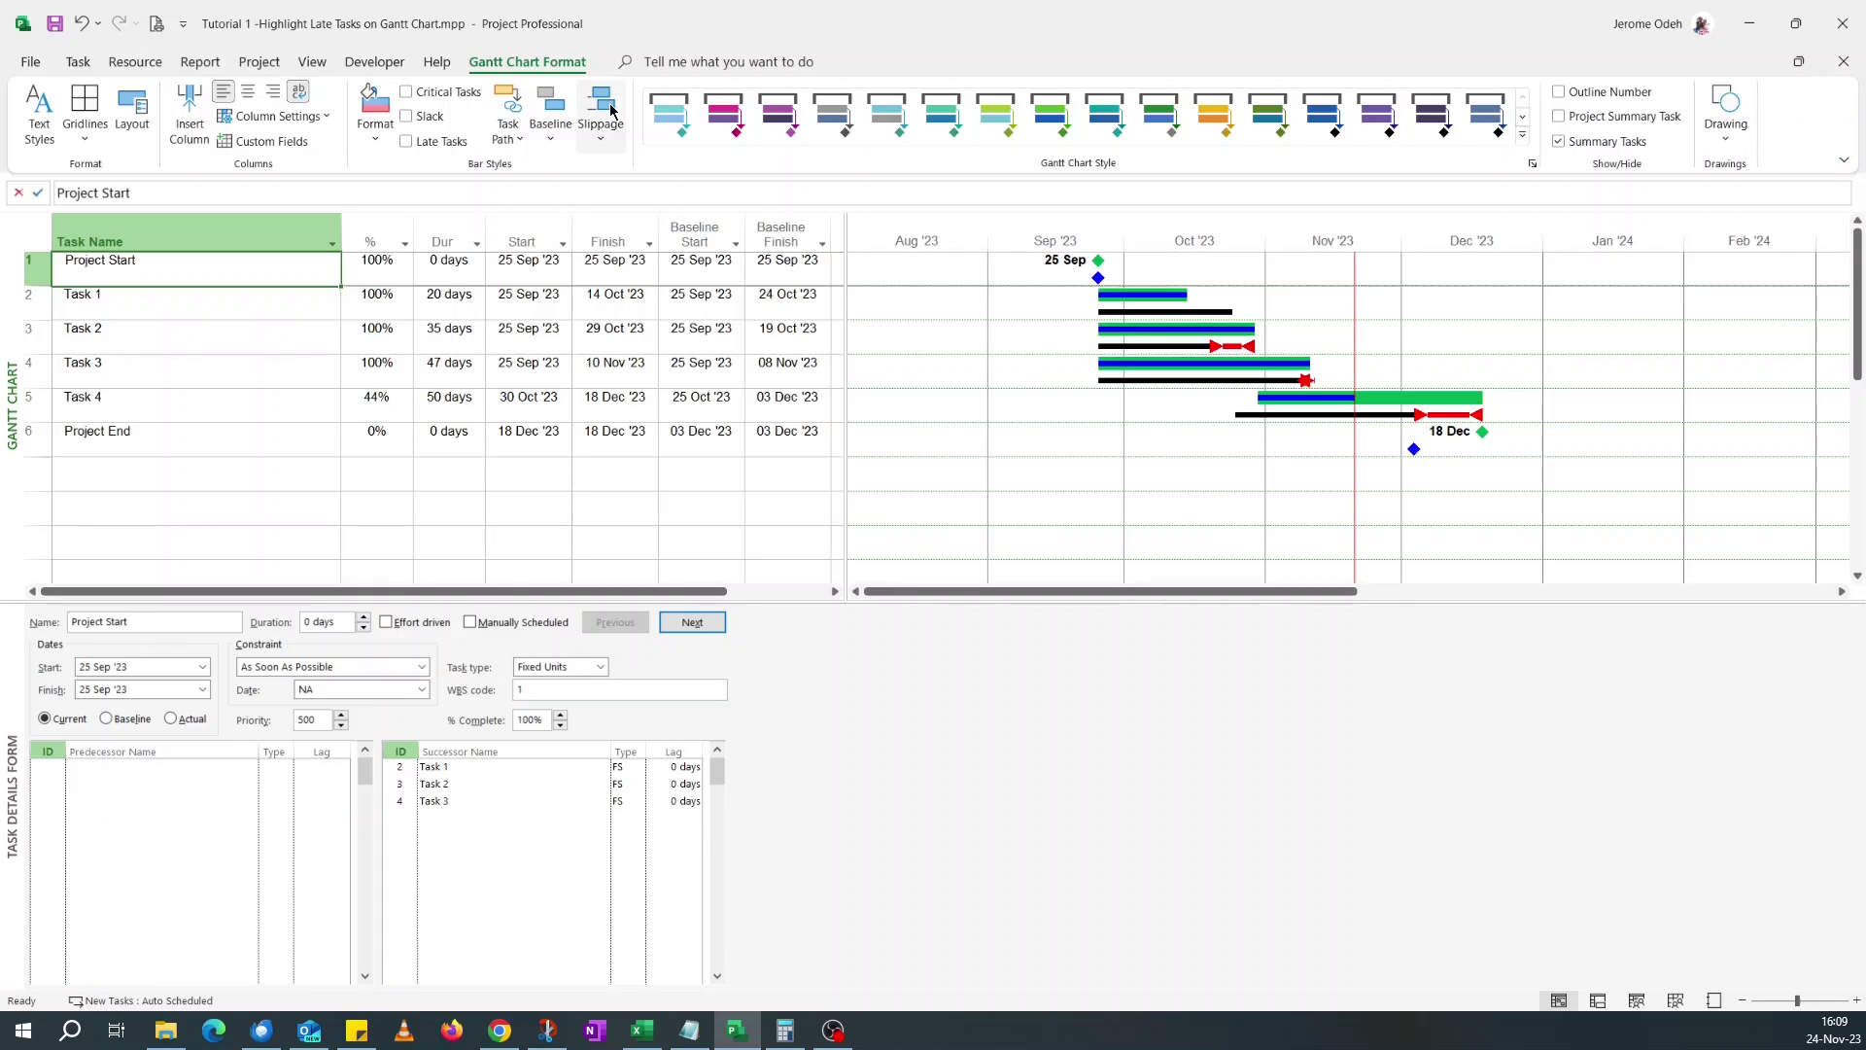
# Set the Late Task style's right-side text to Finish Variance and apply it.
pyautogui.click(374, 139)
pyautogui.click(389, 193)
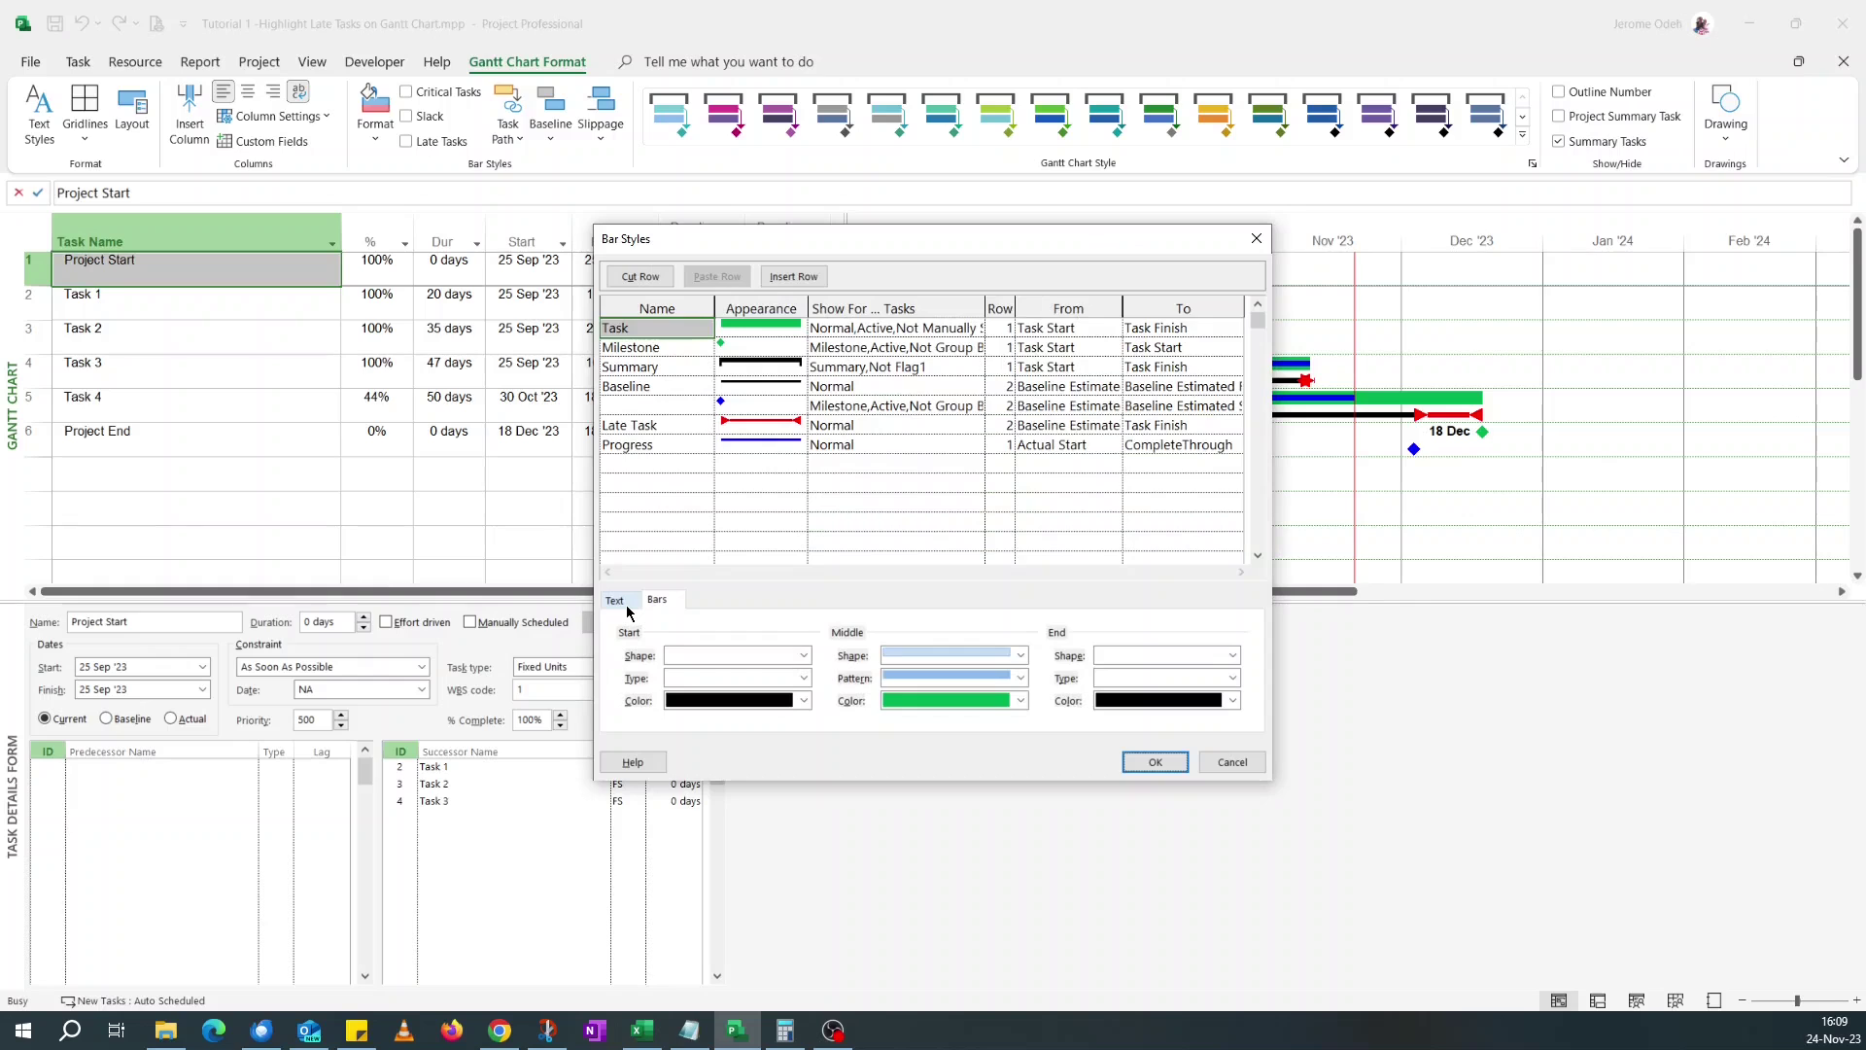
pyautogui.click(667, 428)
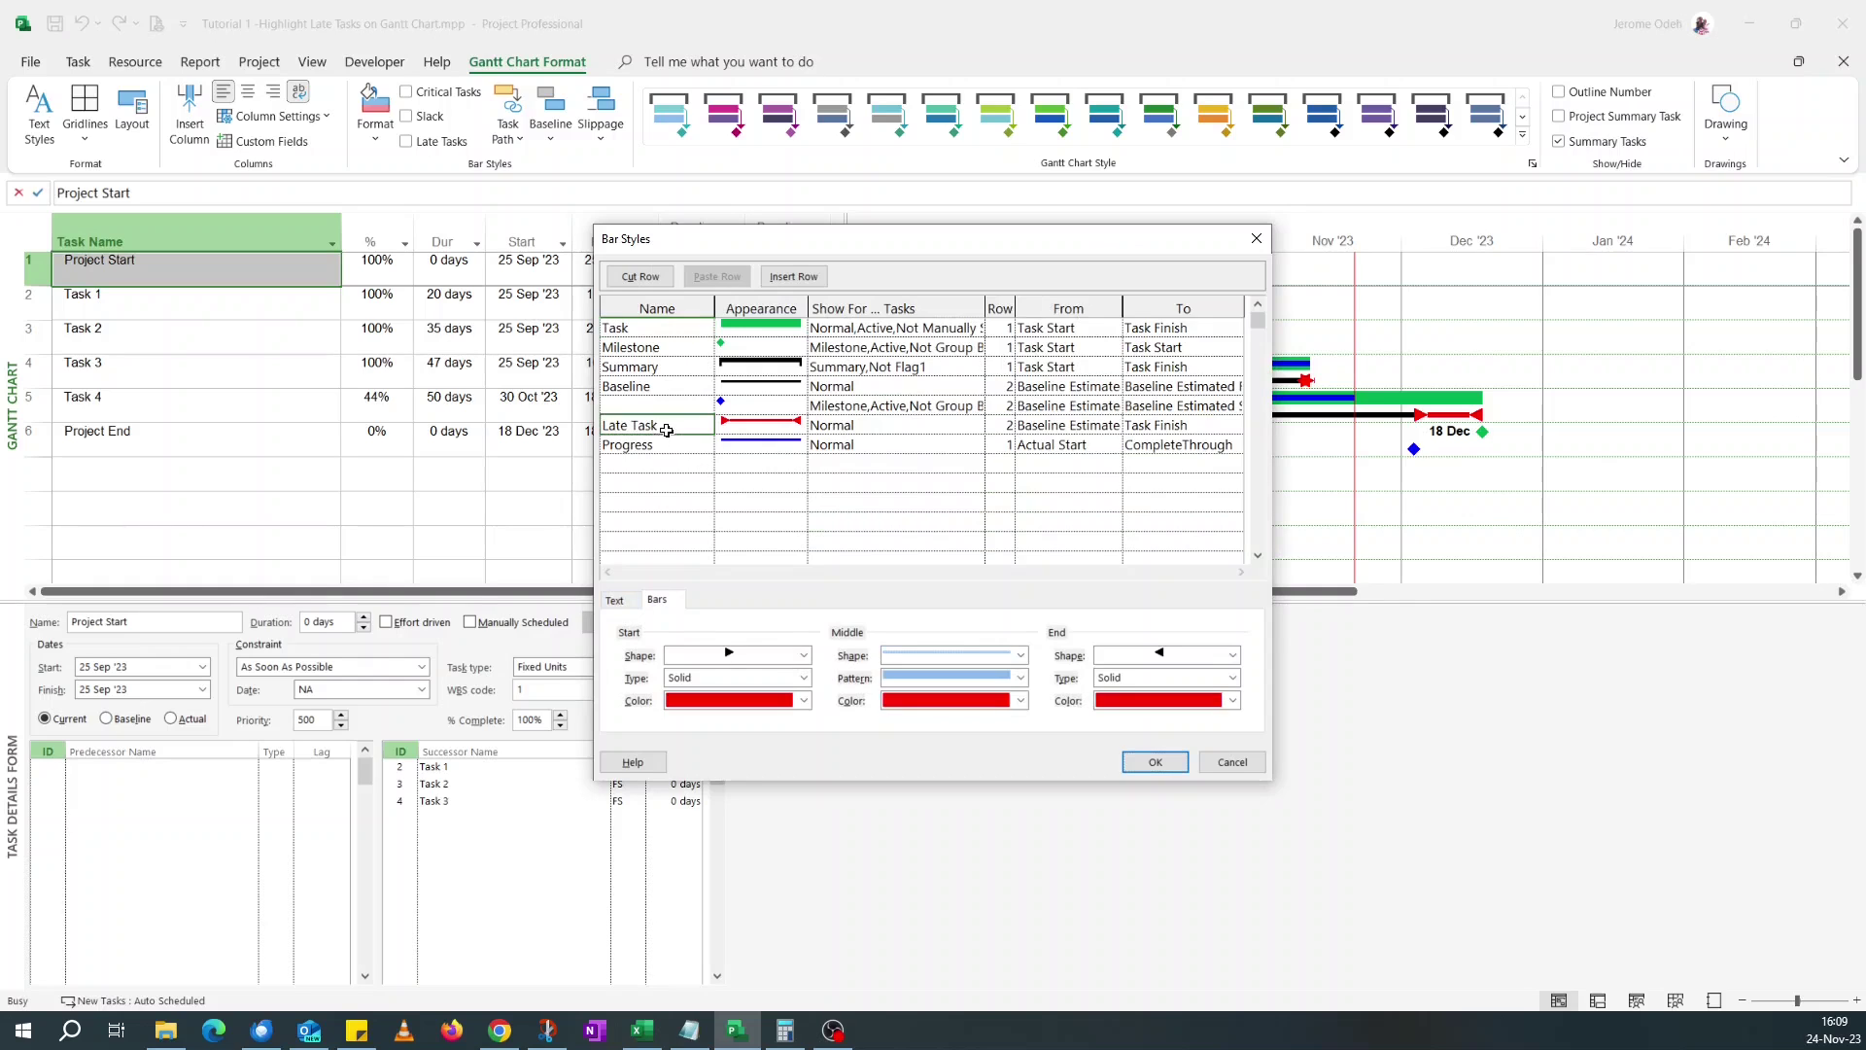
pyautogui.click(617, 600)
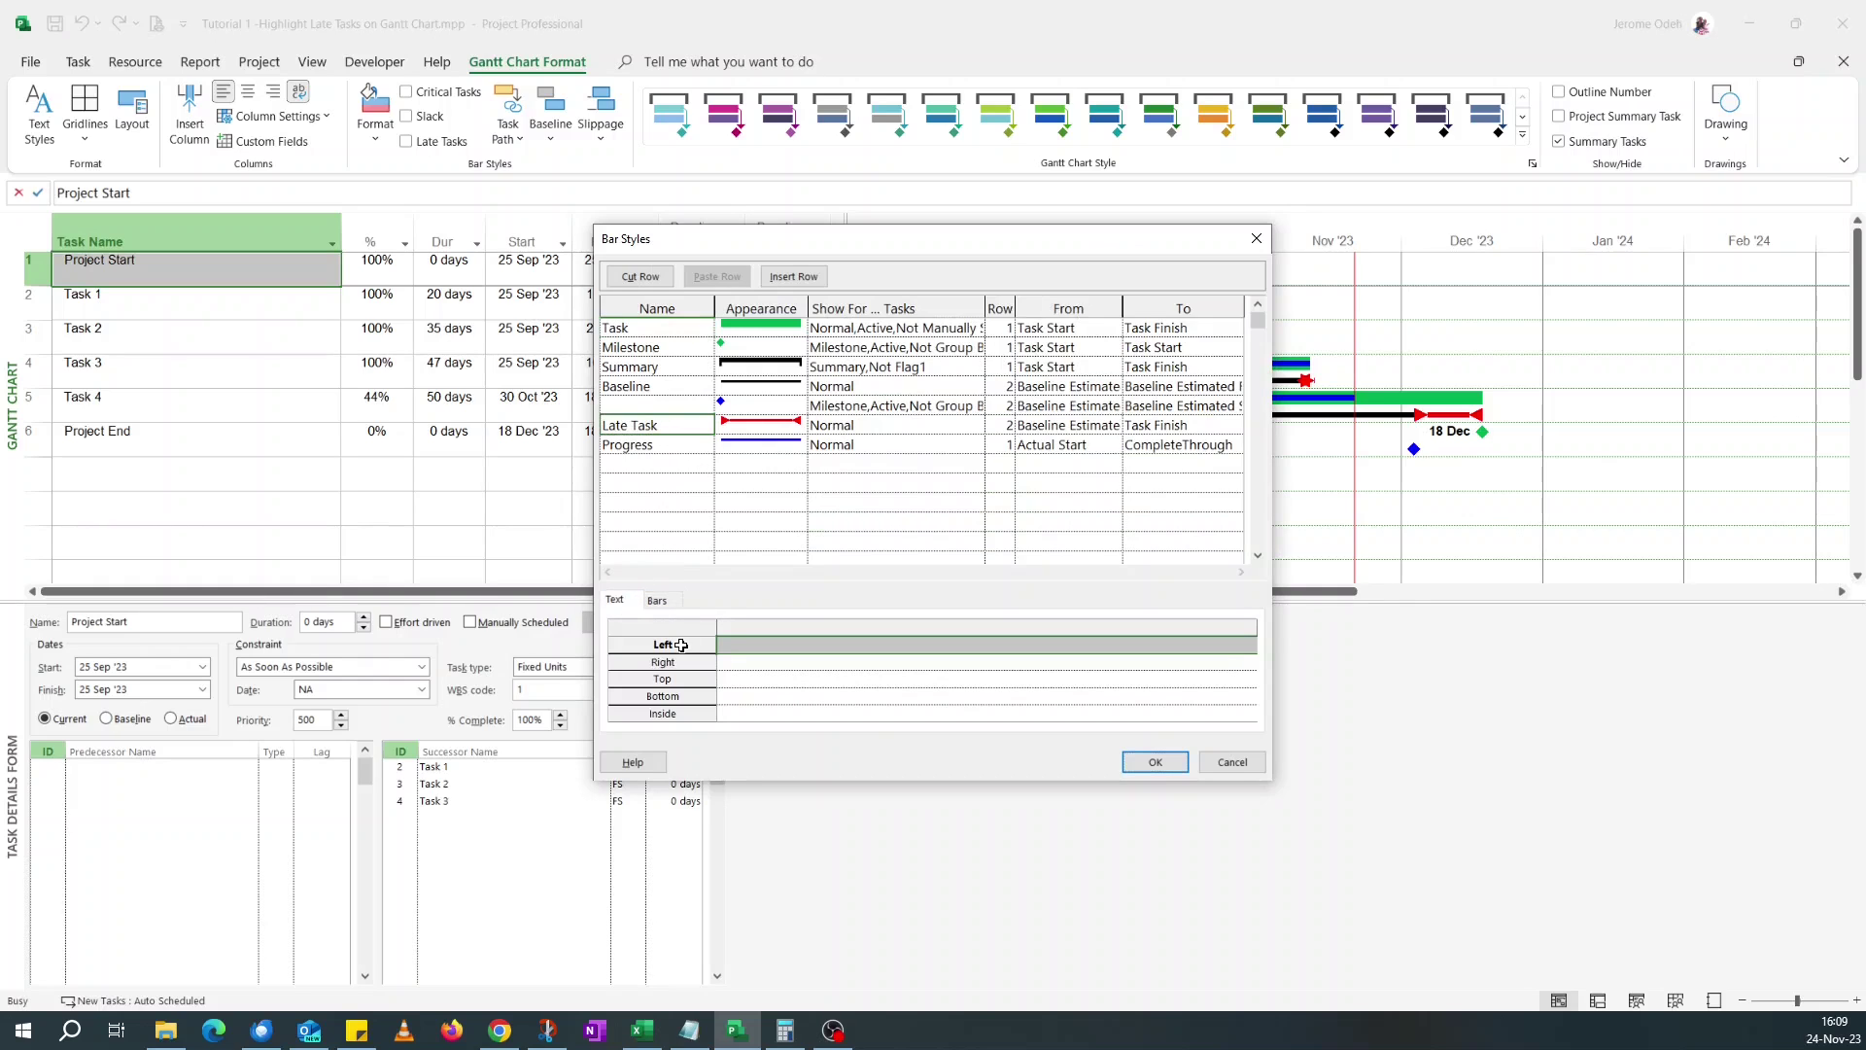
pyautogui.click(734, 664)
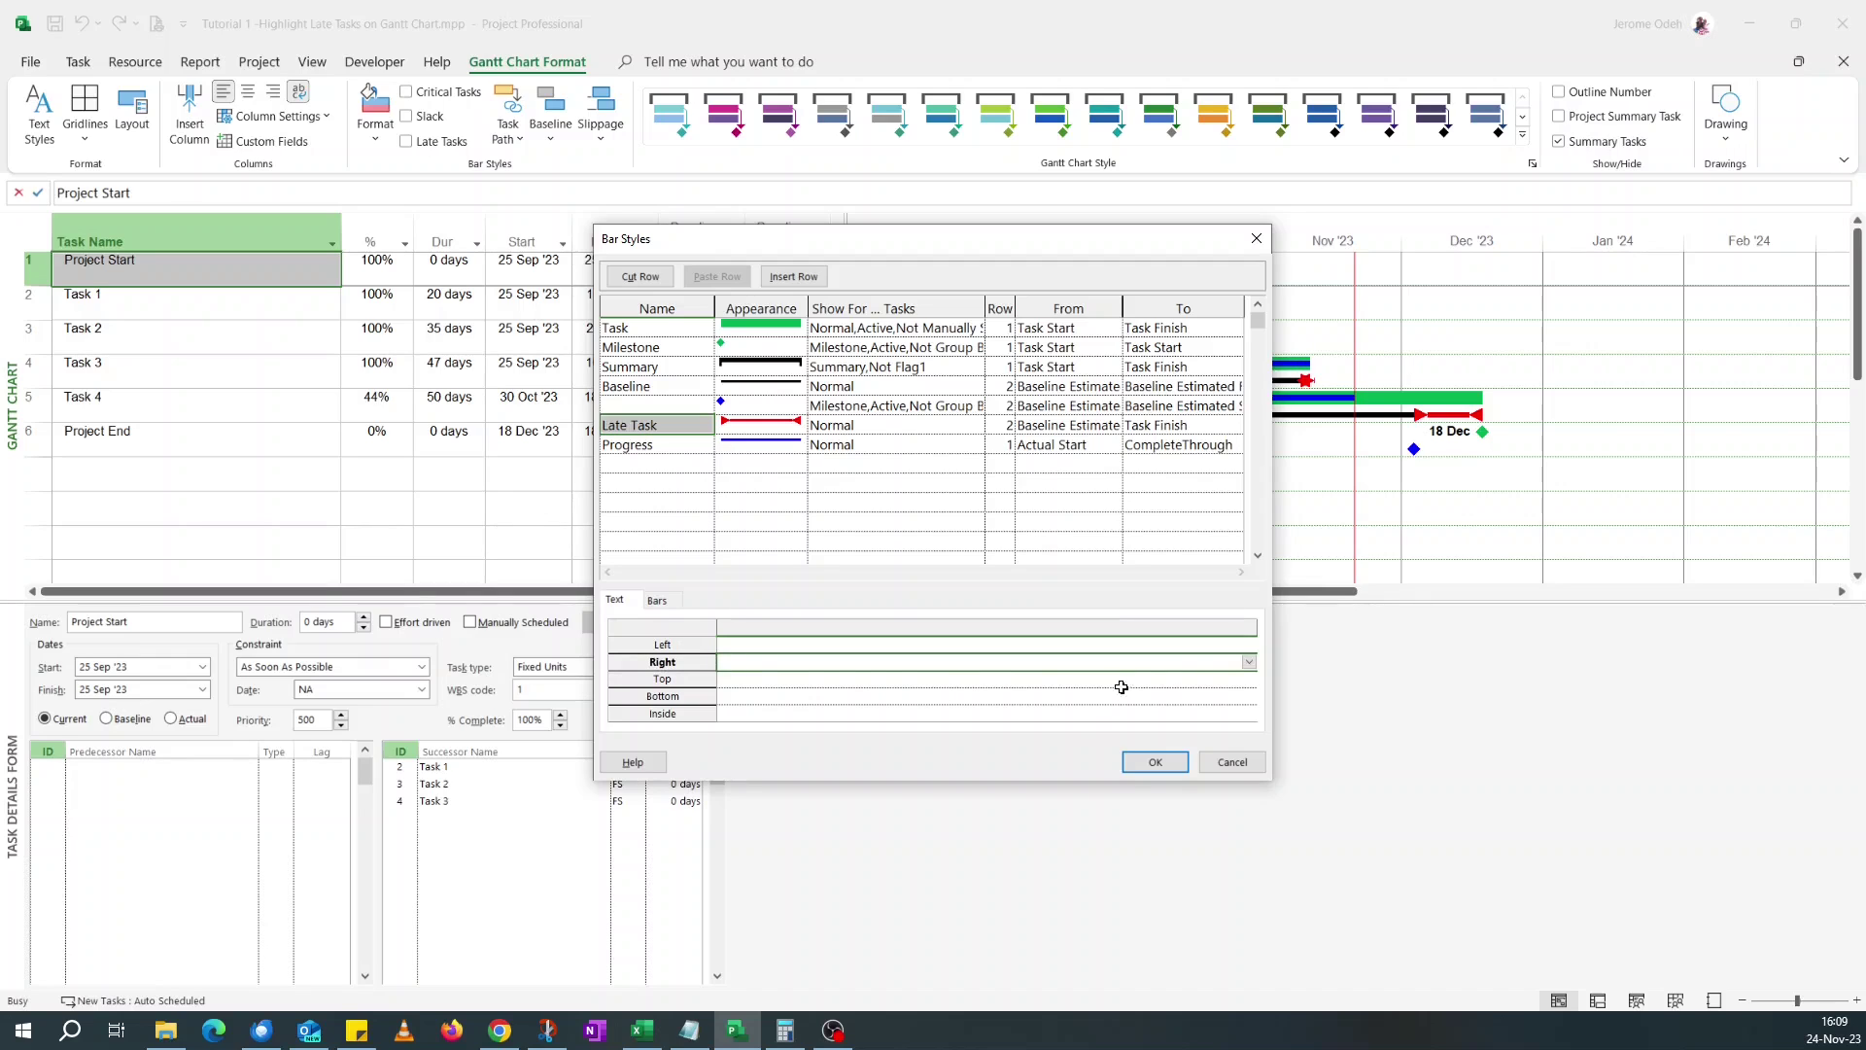
pyautogui.click(1248, 663)
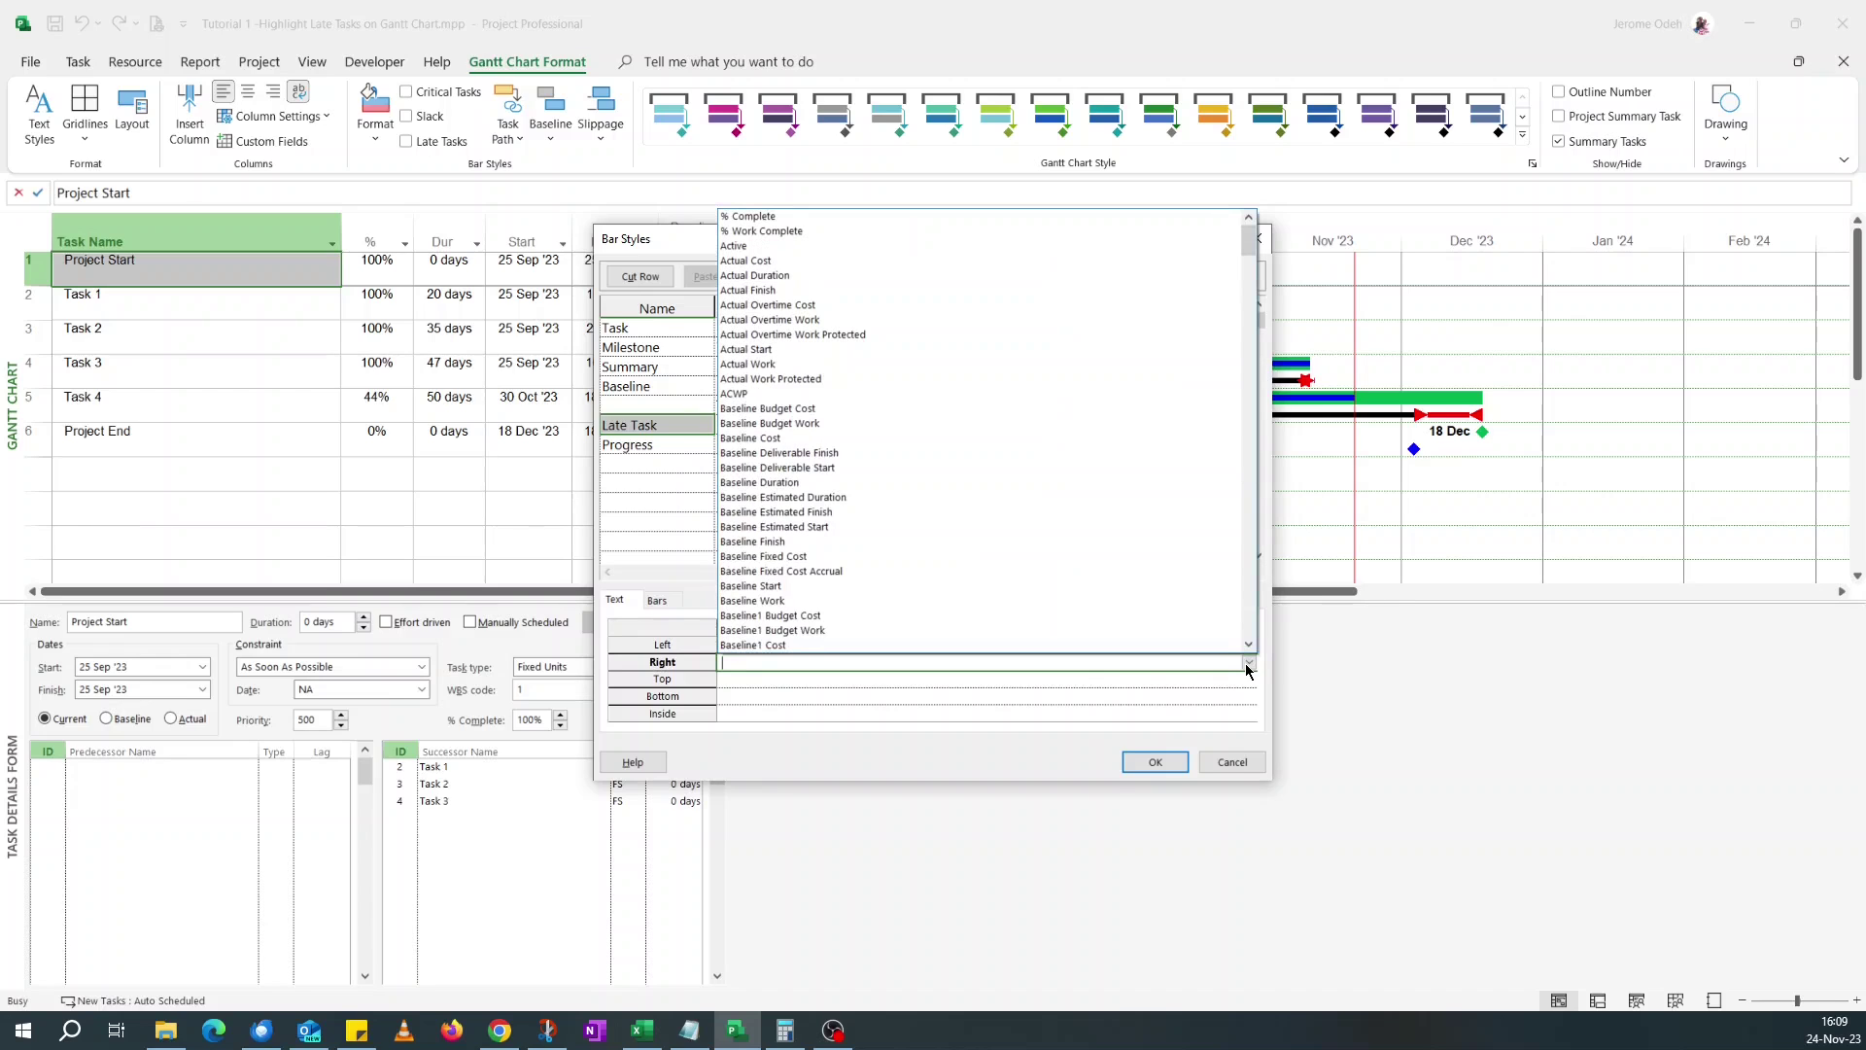
pyautogui.write('Finish')
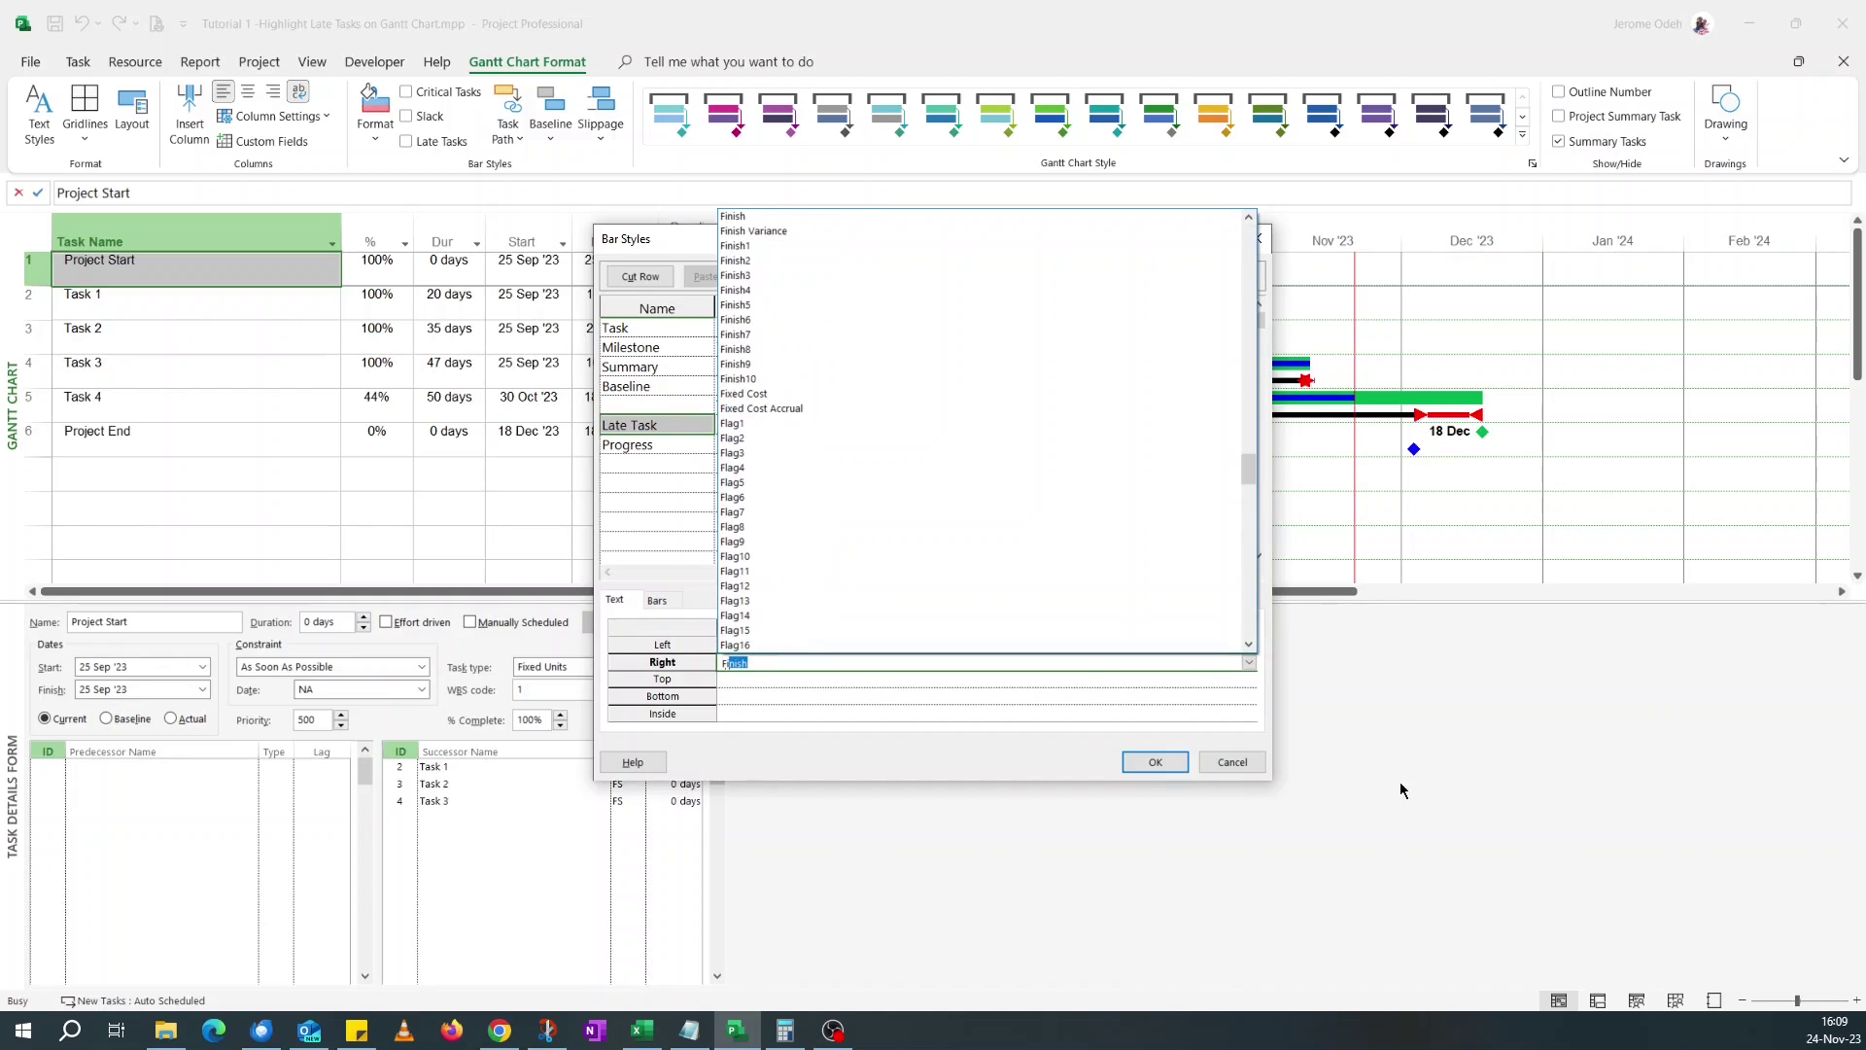
pyautogui.click(783, 234)
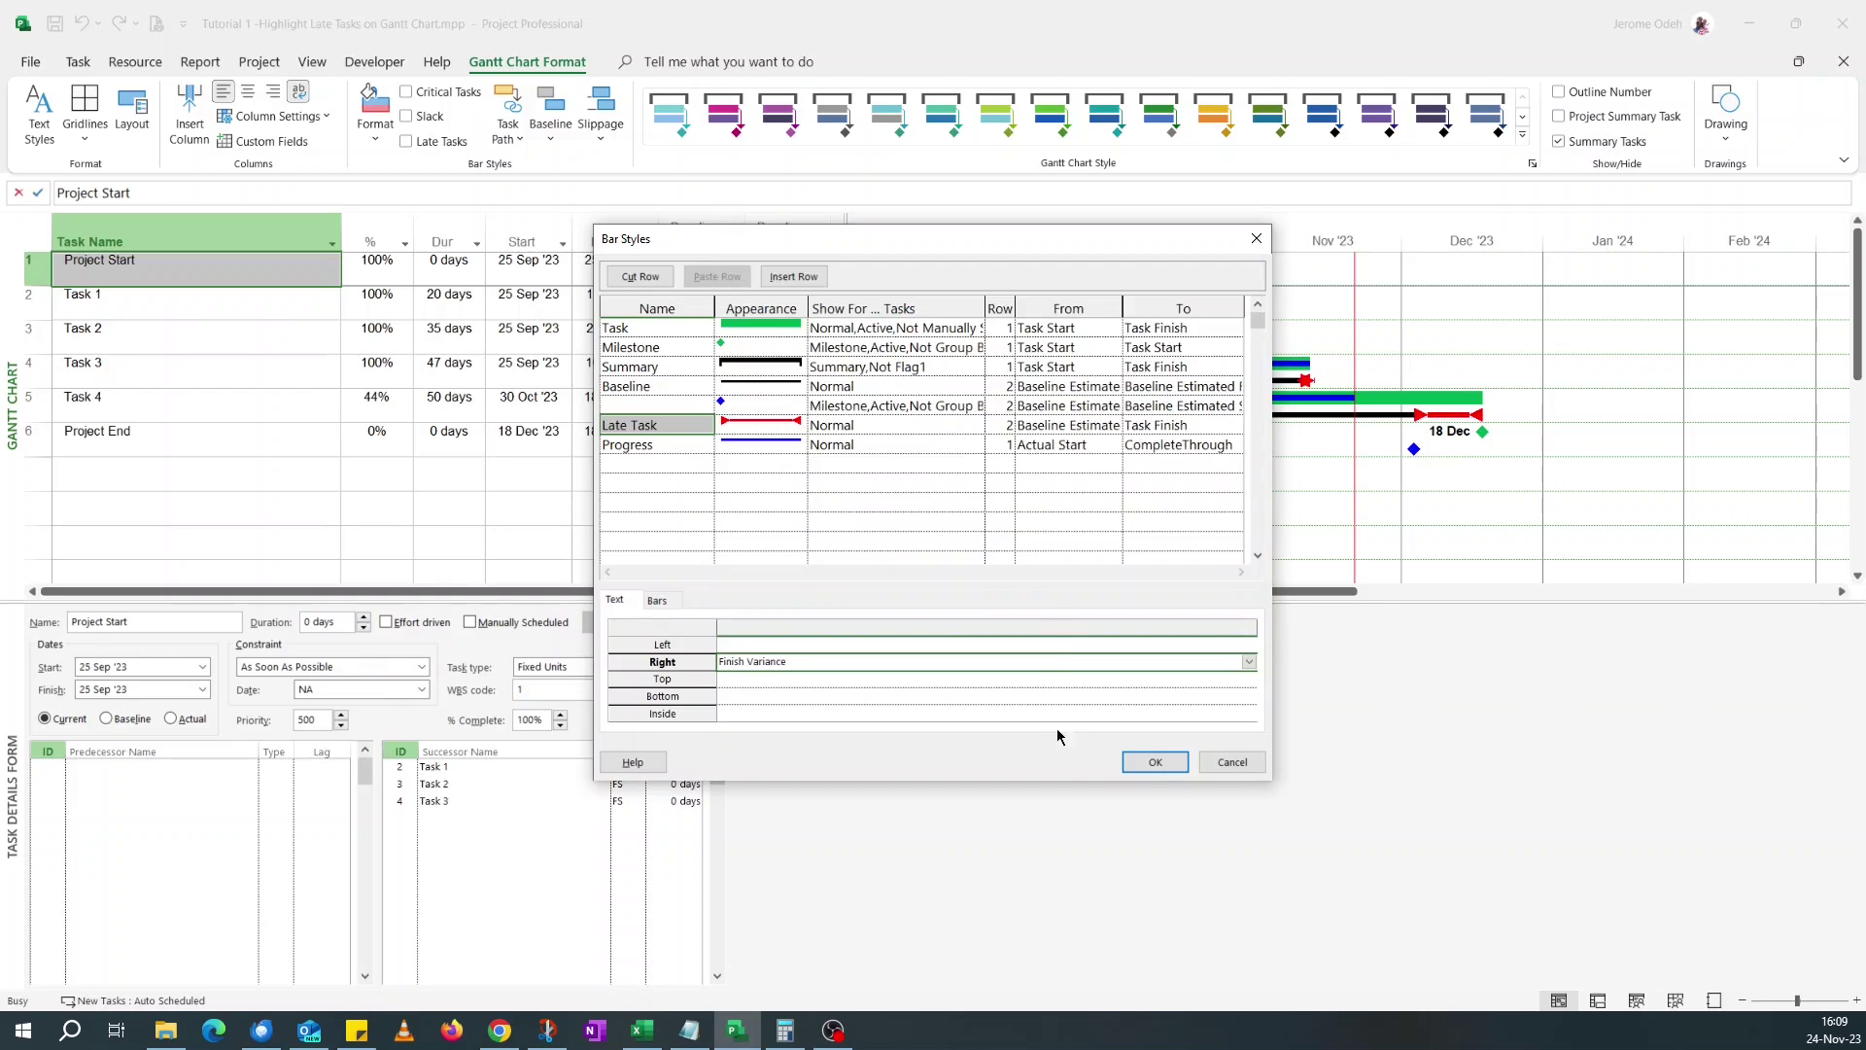
pyautogui.click(1156, 762)
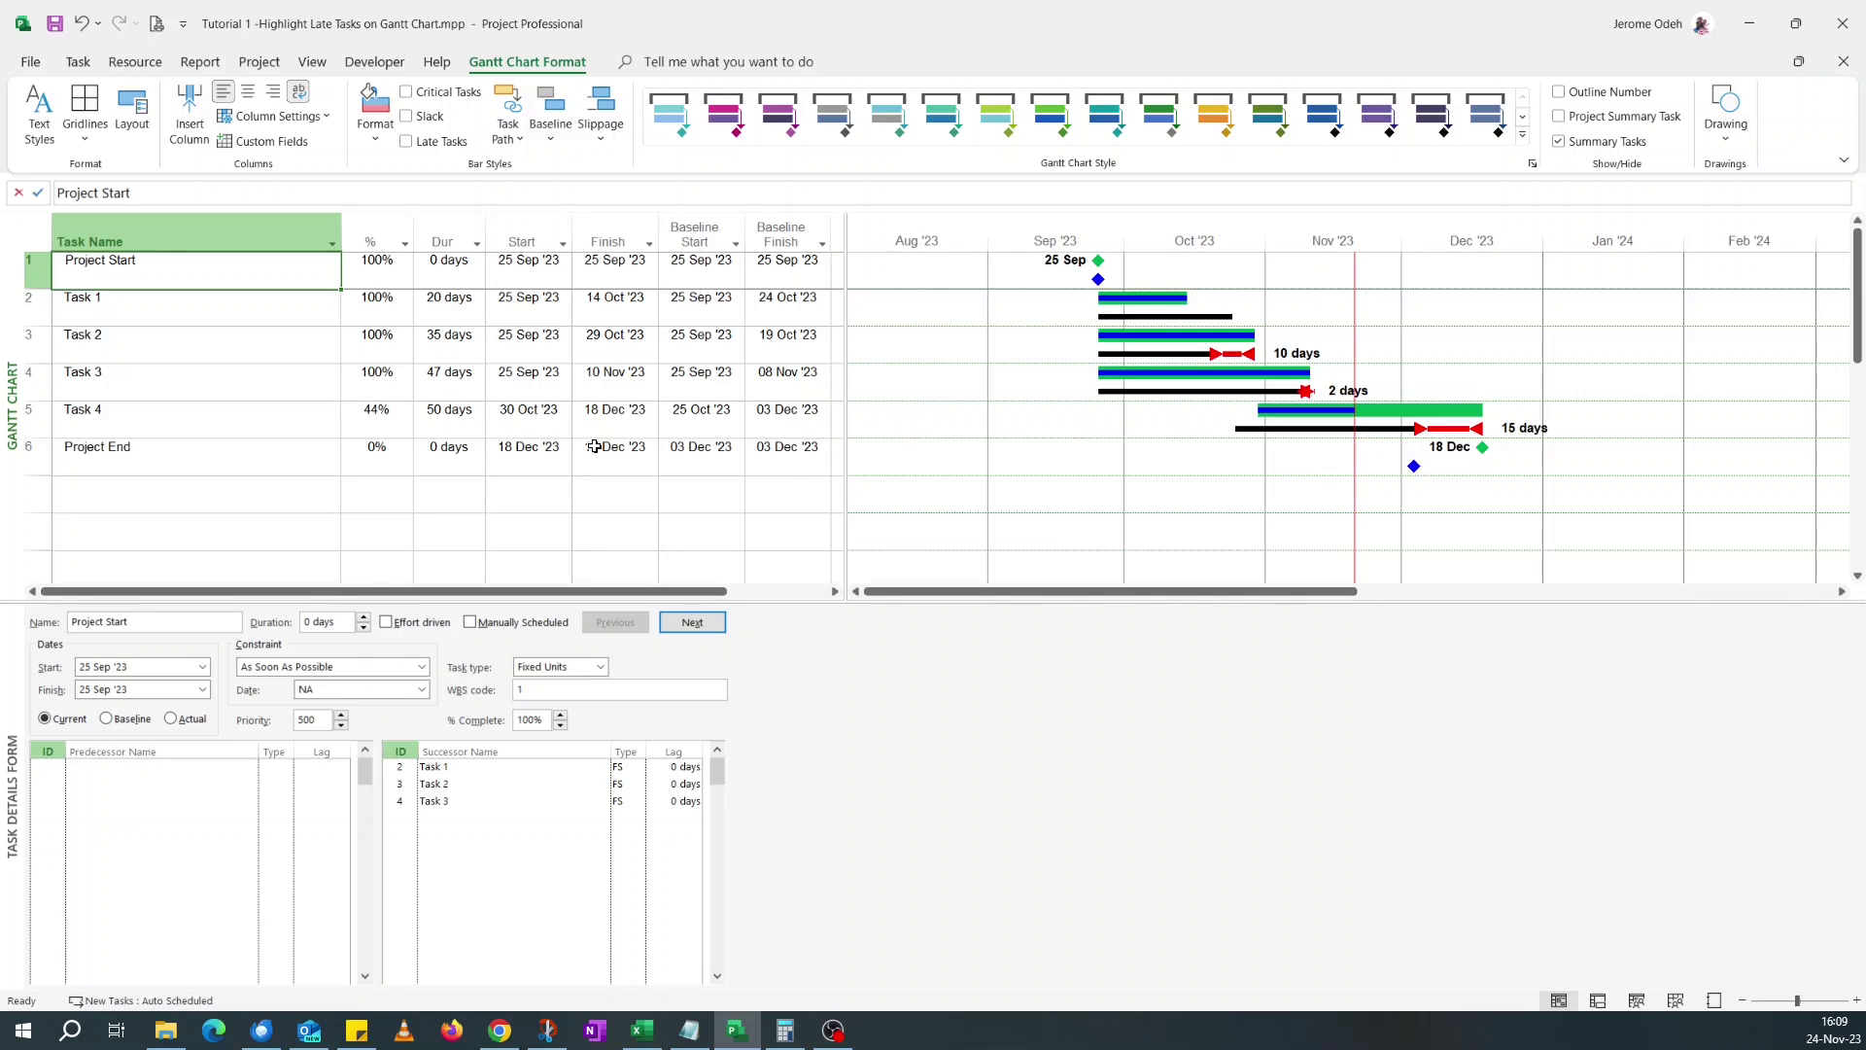
# Reopen Bar Styles and select the unnamed milestone row, undoing an accidental condition edit.
pyautogui.click(377, 136)
pyautogui.click(401, 197)
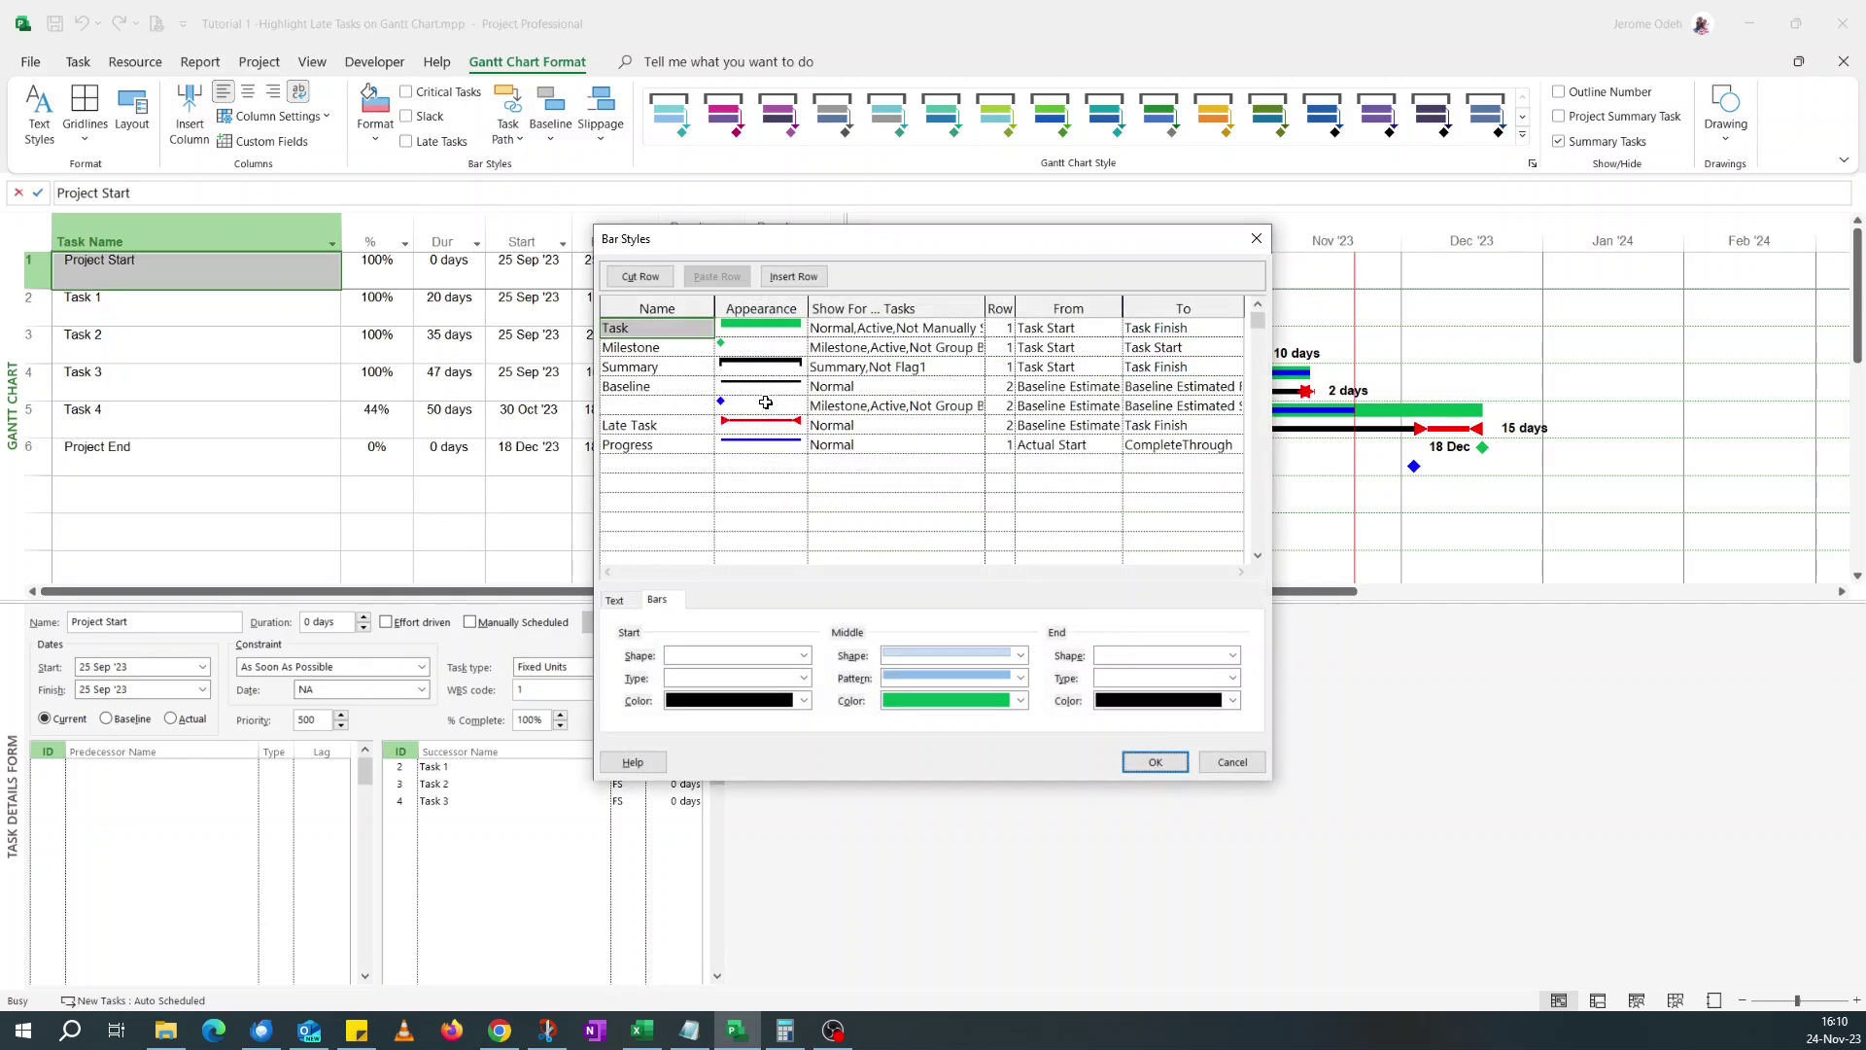
pyautogui.click(679, 407)
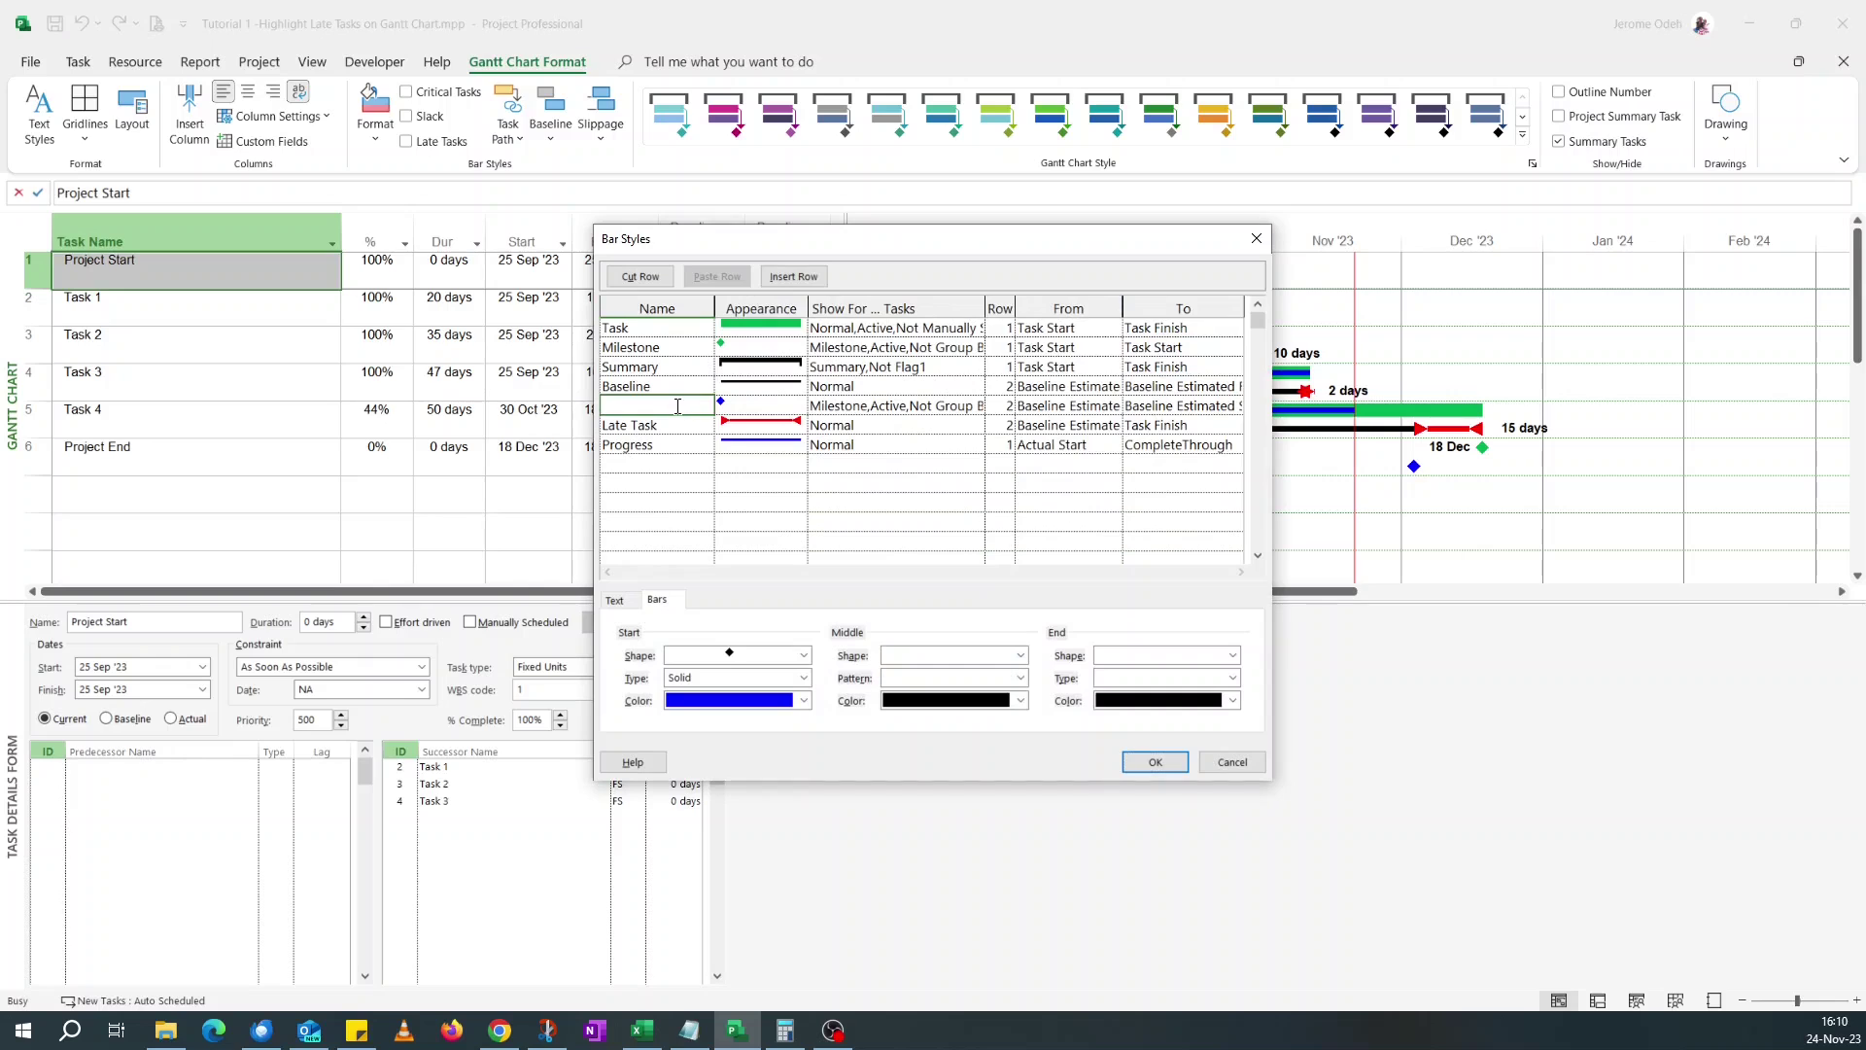
pyautogui.click(886, 406)
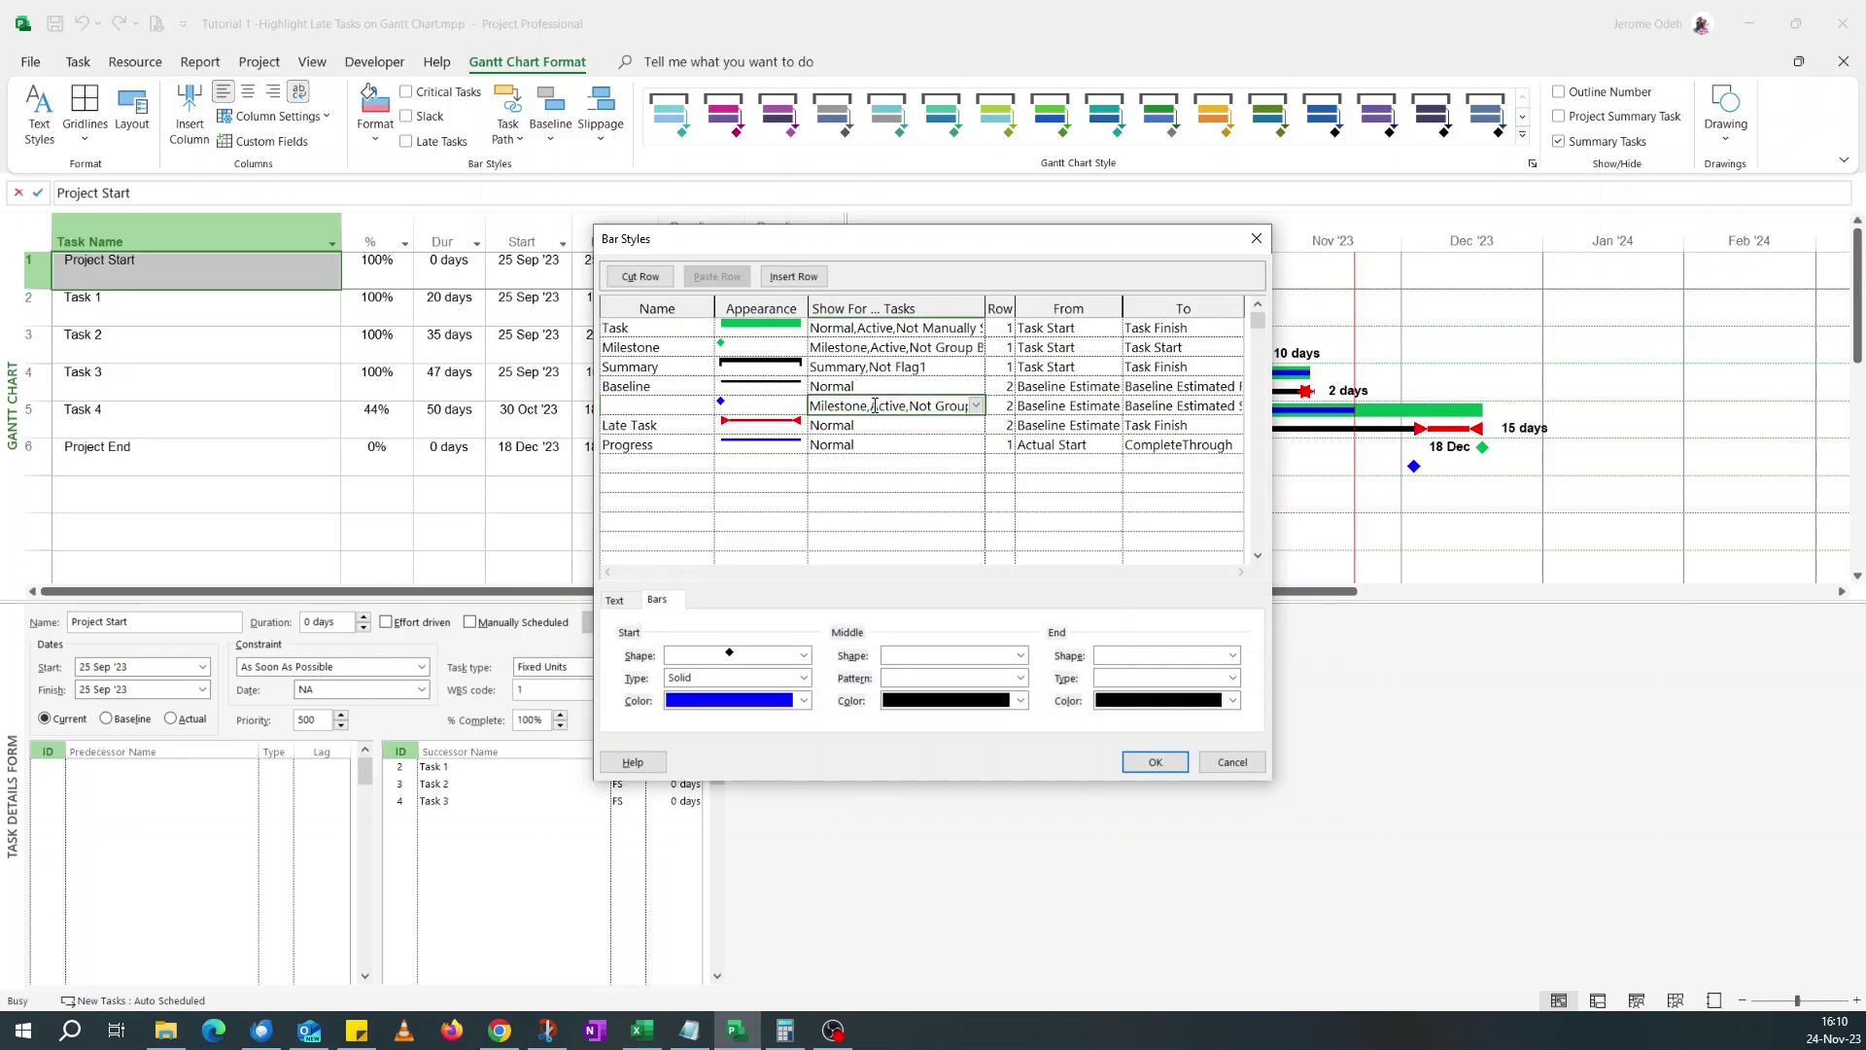
pyautogui.write('Summary,Not Manually Scheduled')
pyautogui.hotkey('ctrl', 'z')
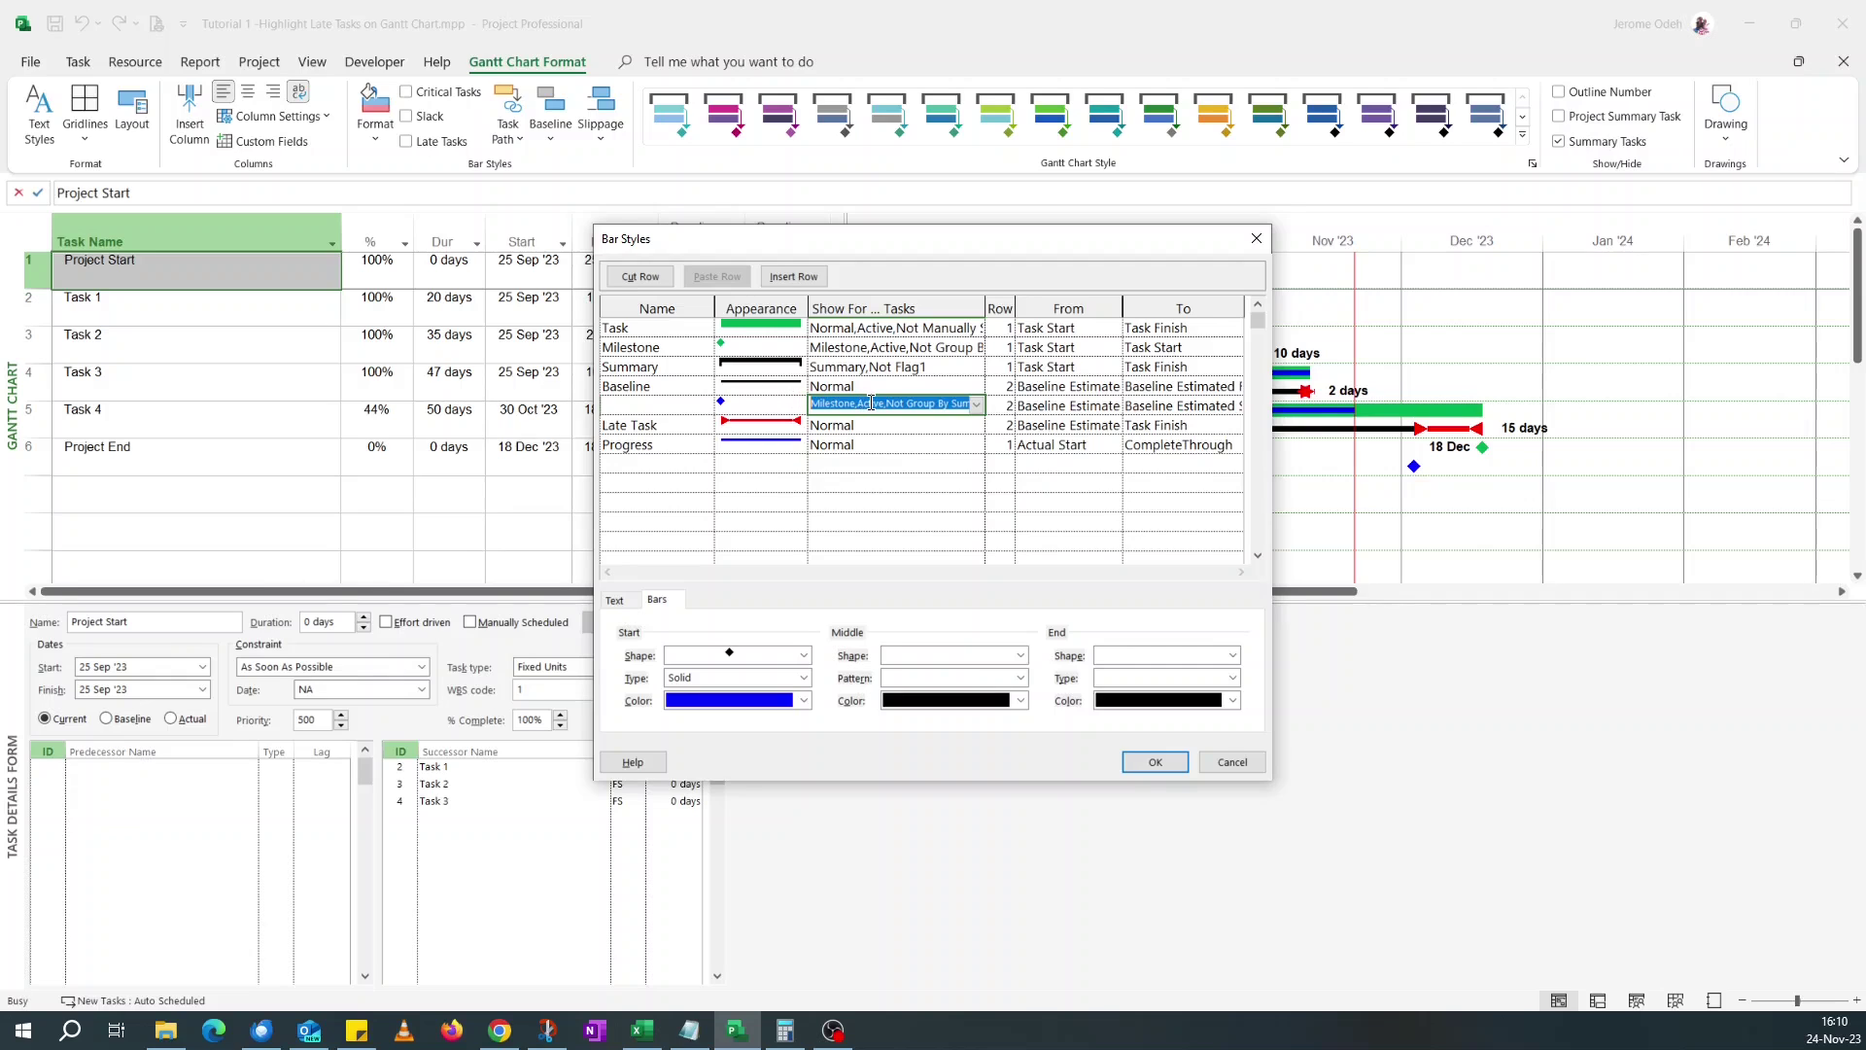
pyautogui.click(938, 406)
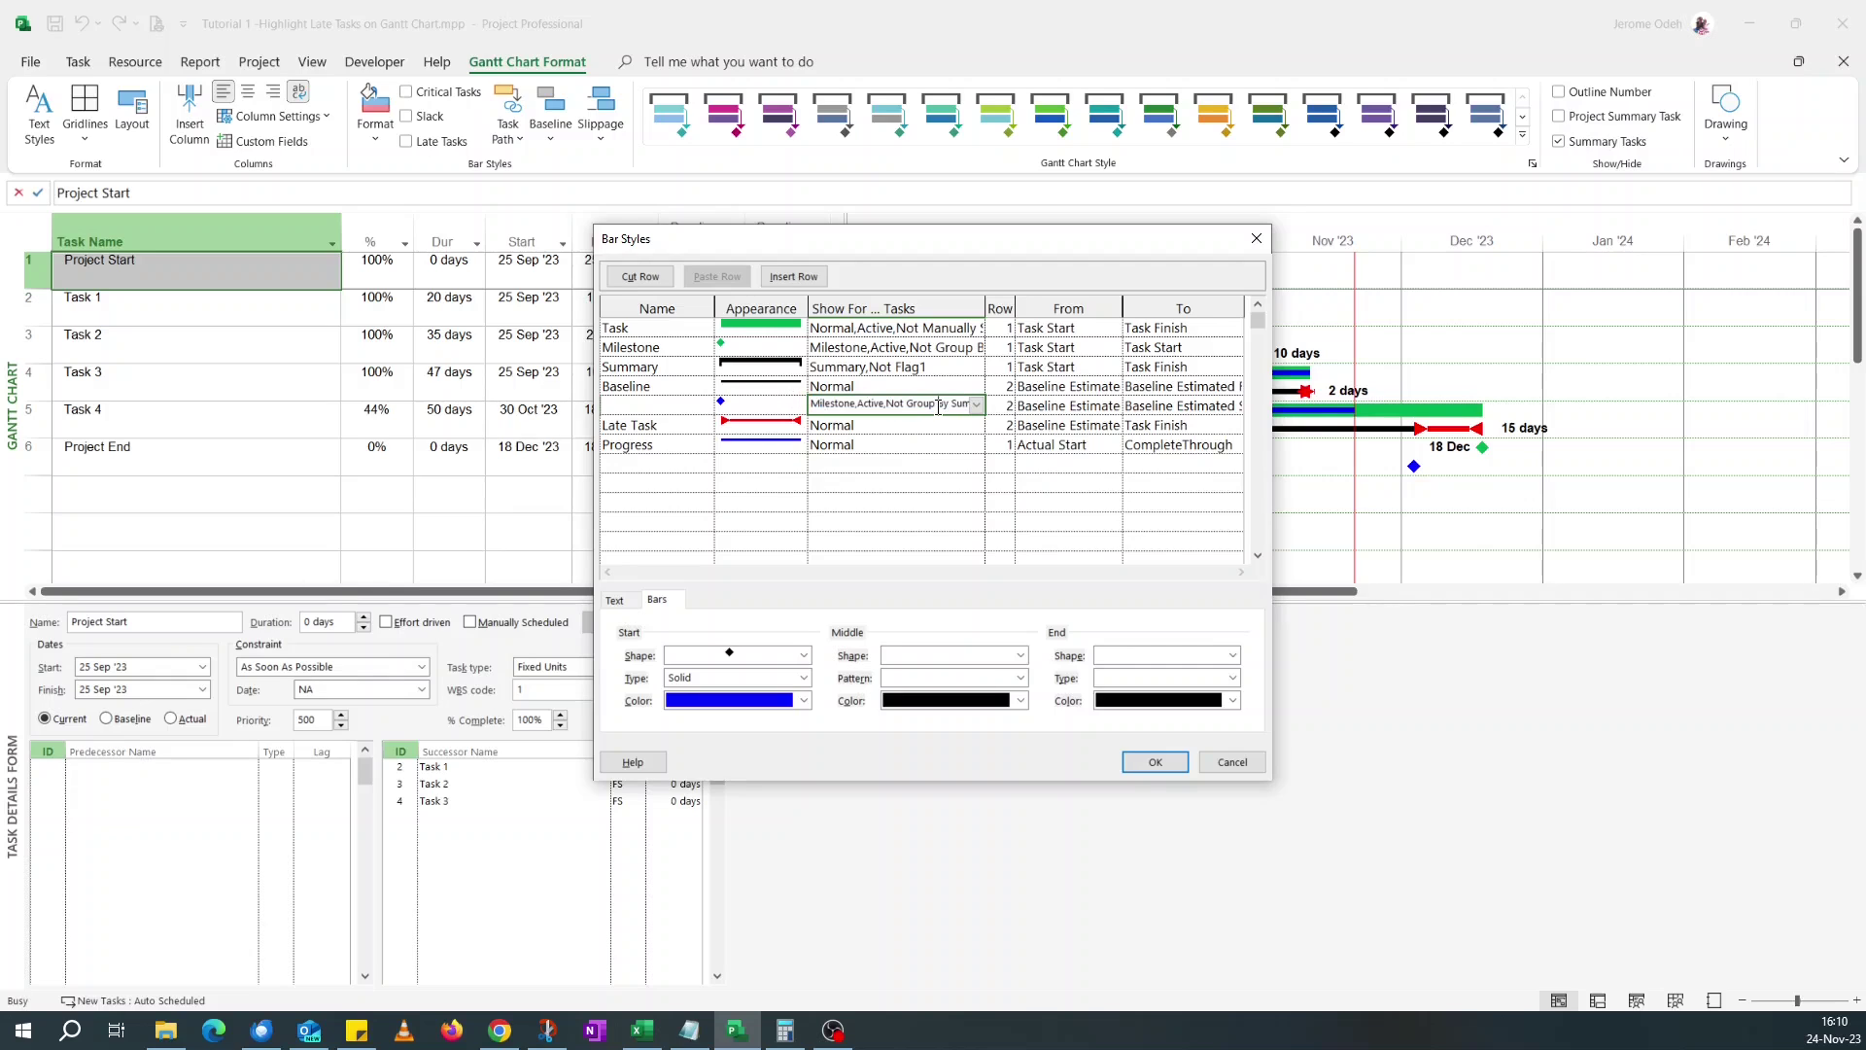
pyautogui.hotkey('ctrl', 'z')
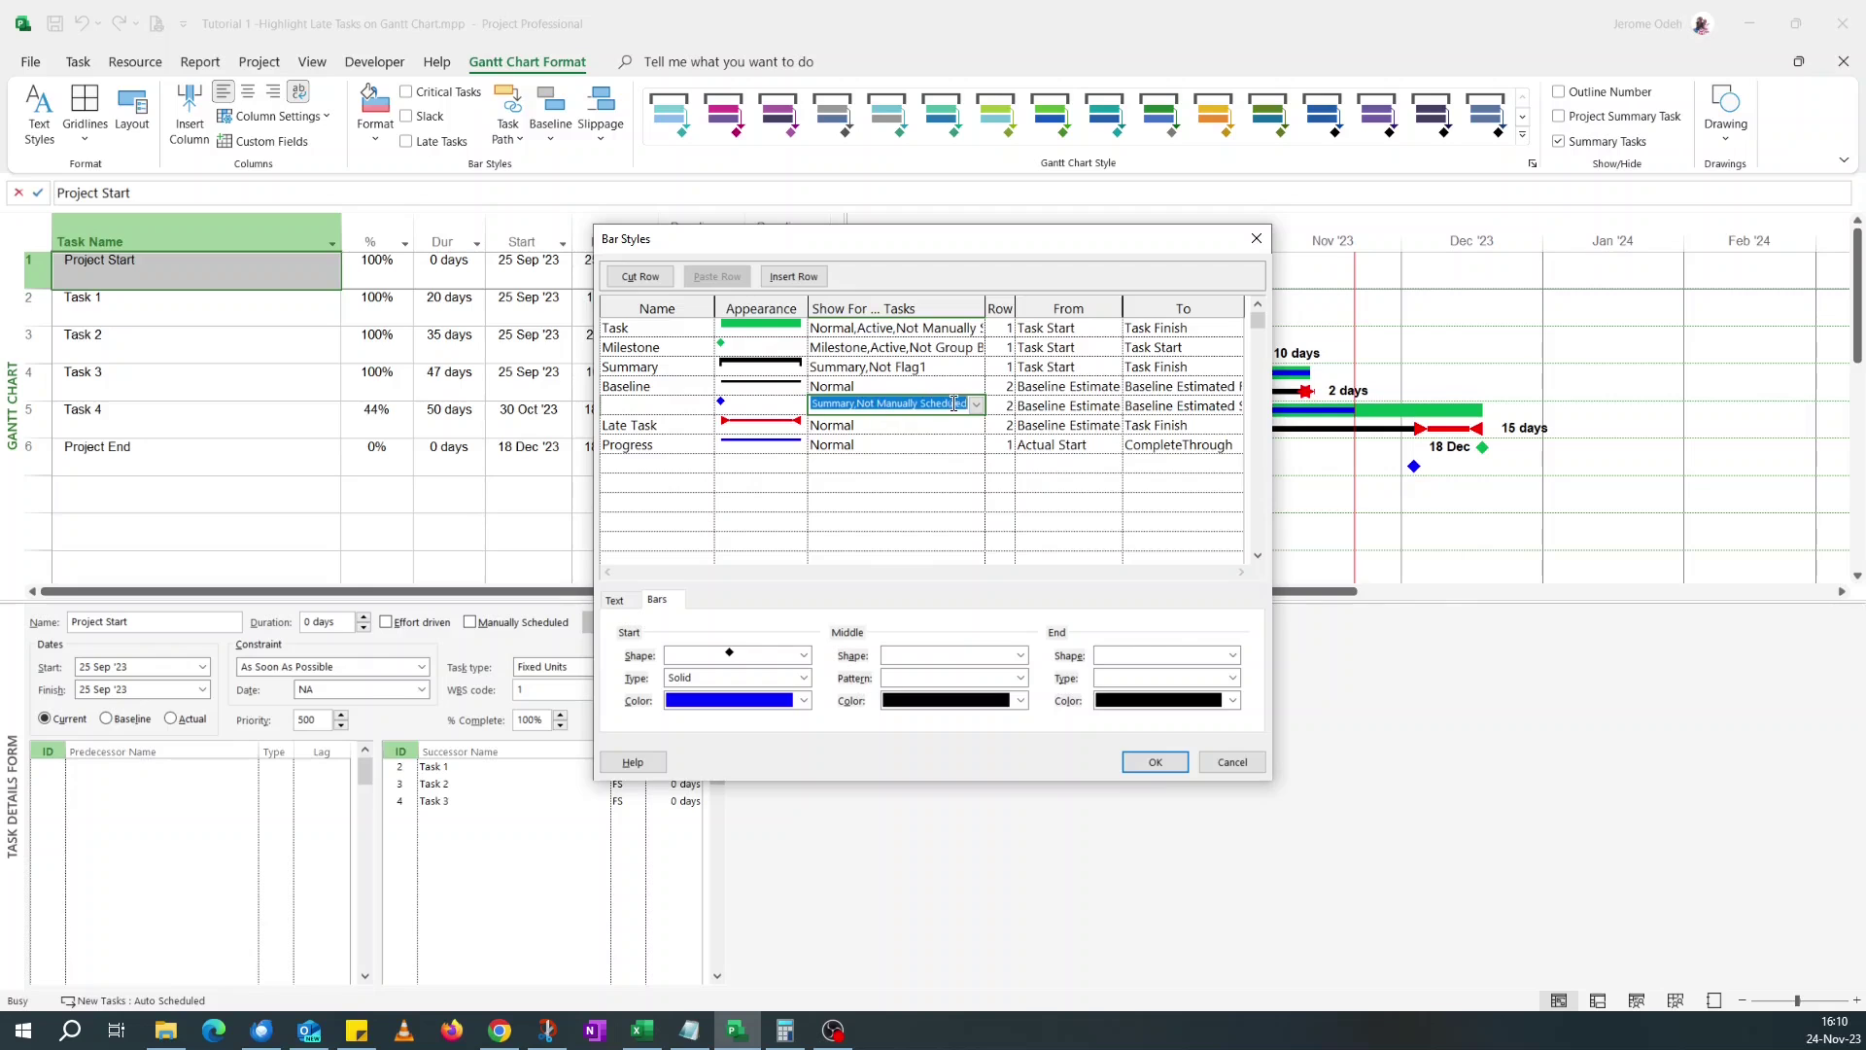
pyautogui.click(702, 405)
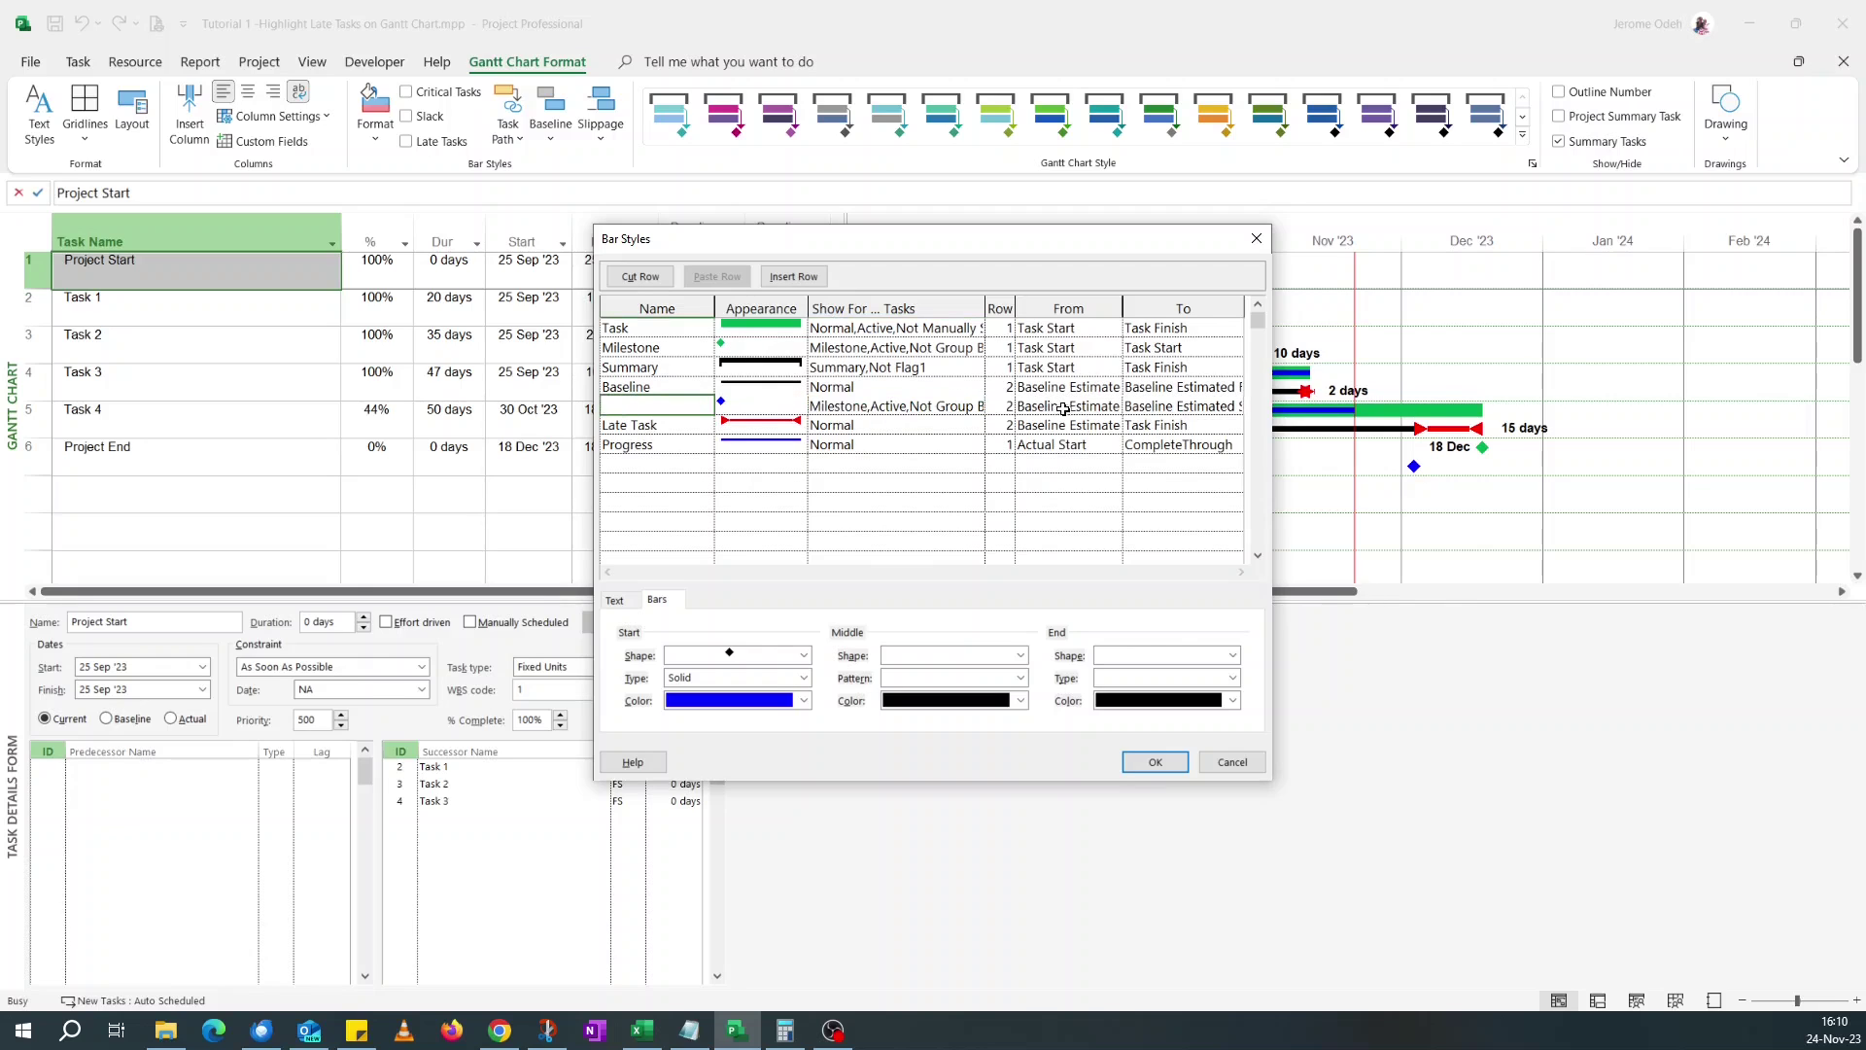
pyautogui.click(1109, 408)
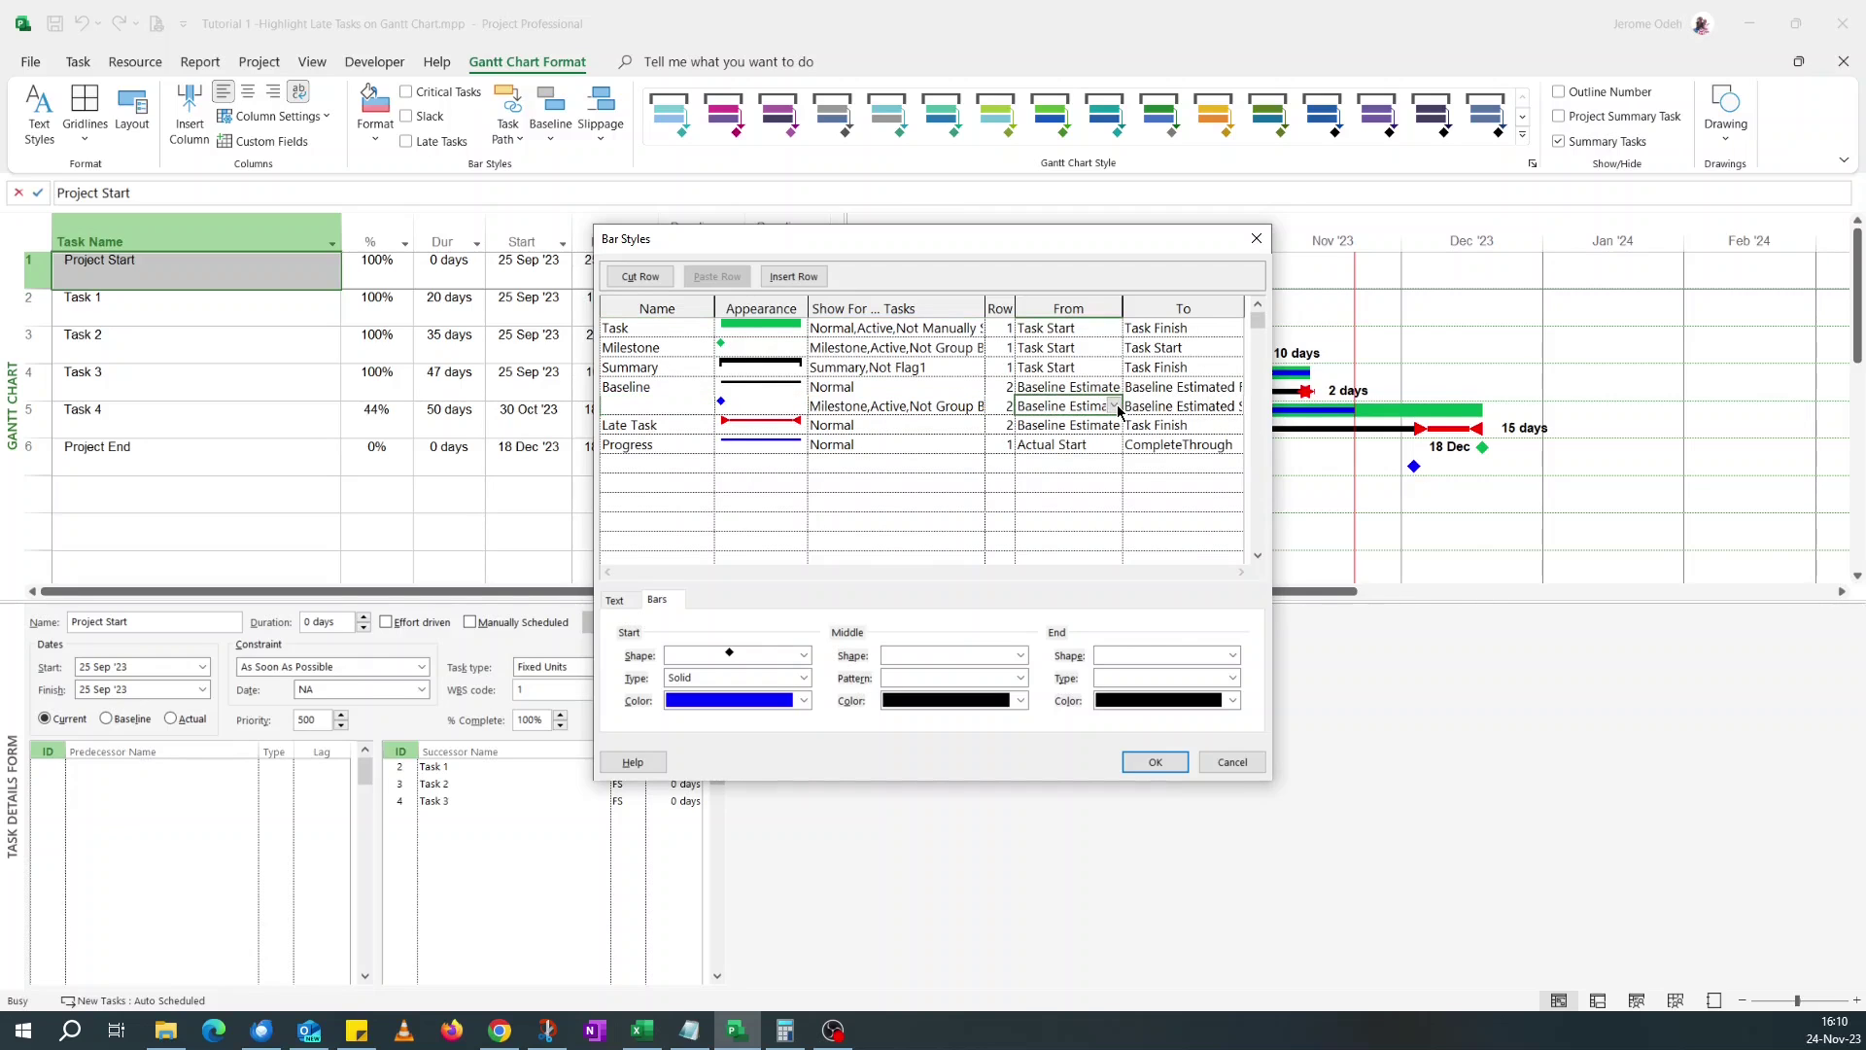
# Cut the milestone row, paste it back above Late Task, and paste a copy above Progress.
pyautogui.click(663, 407)
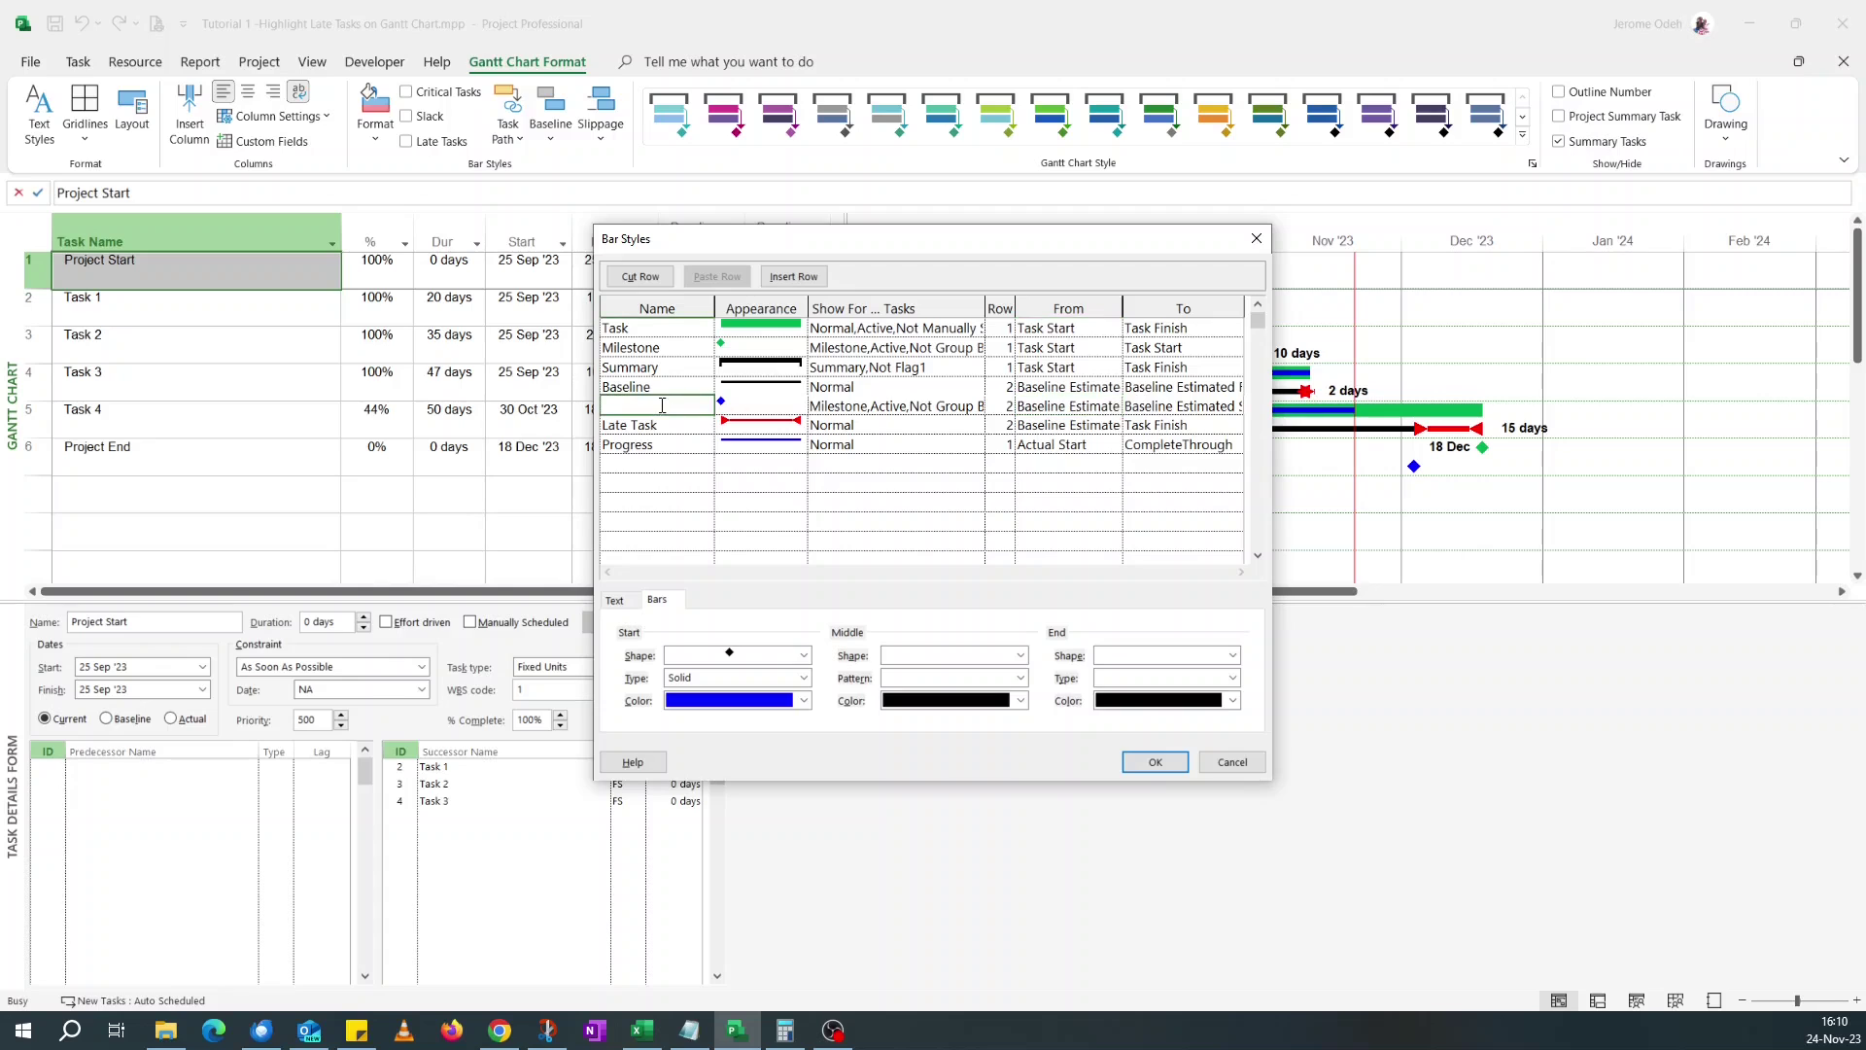
pyautogui.click(641, 277)
pyautogui.click(693, 280)
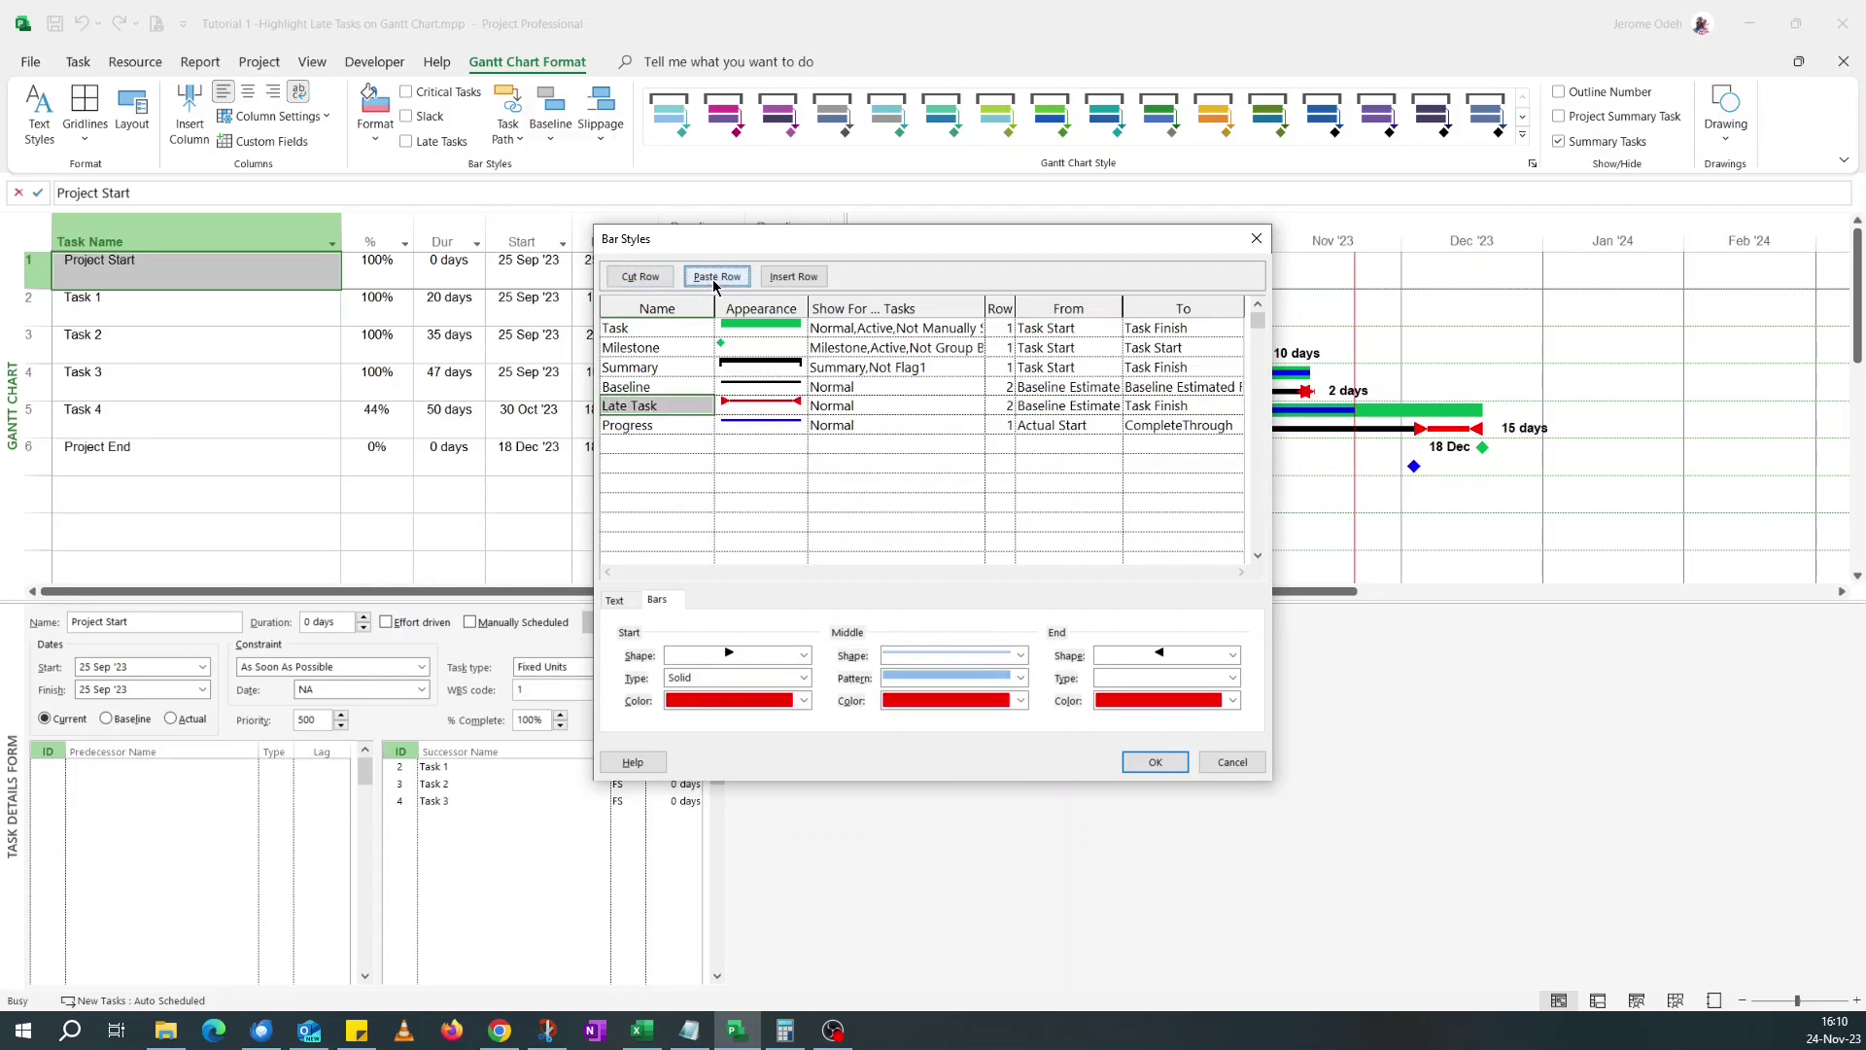
pyautogui.click(651, 443)
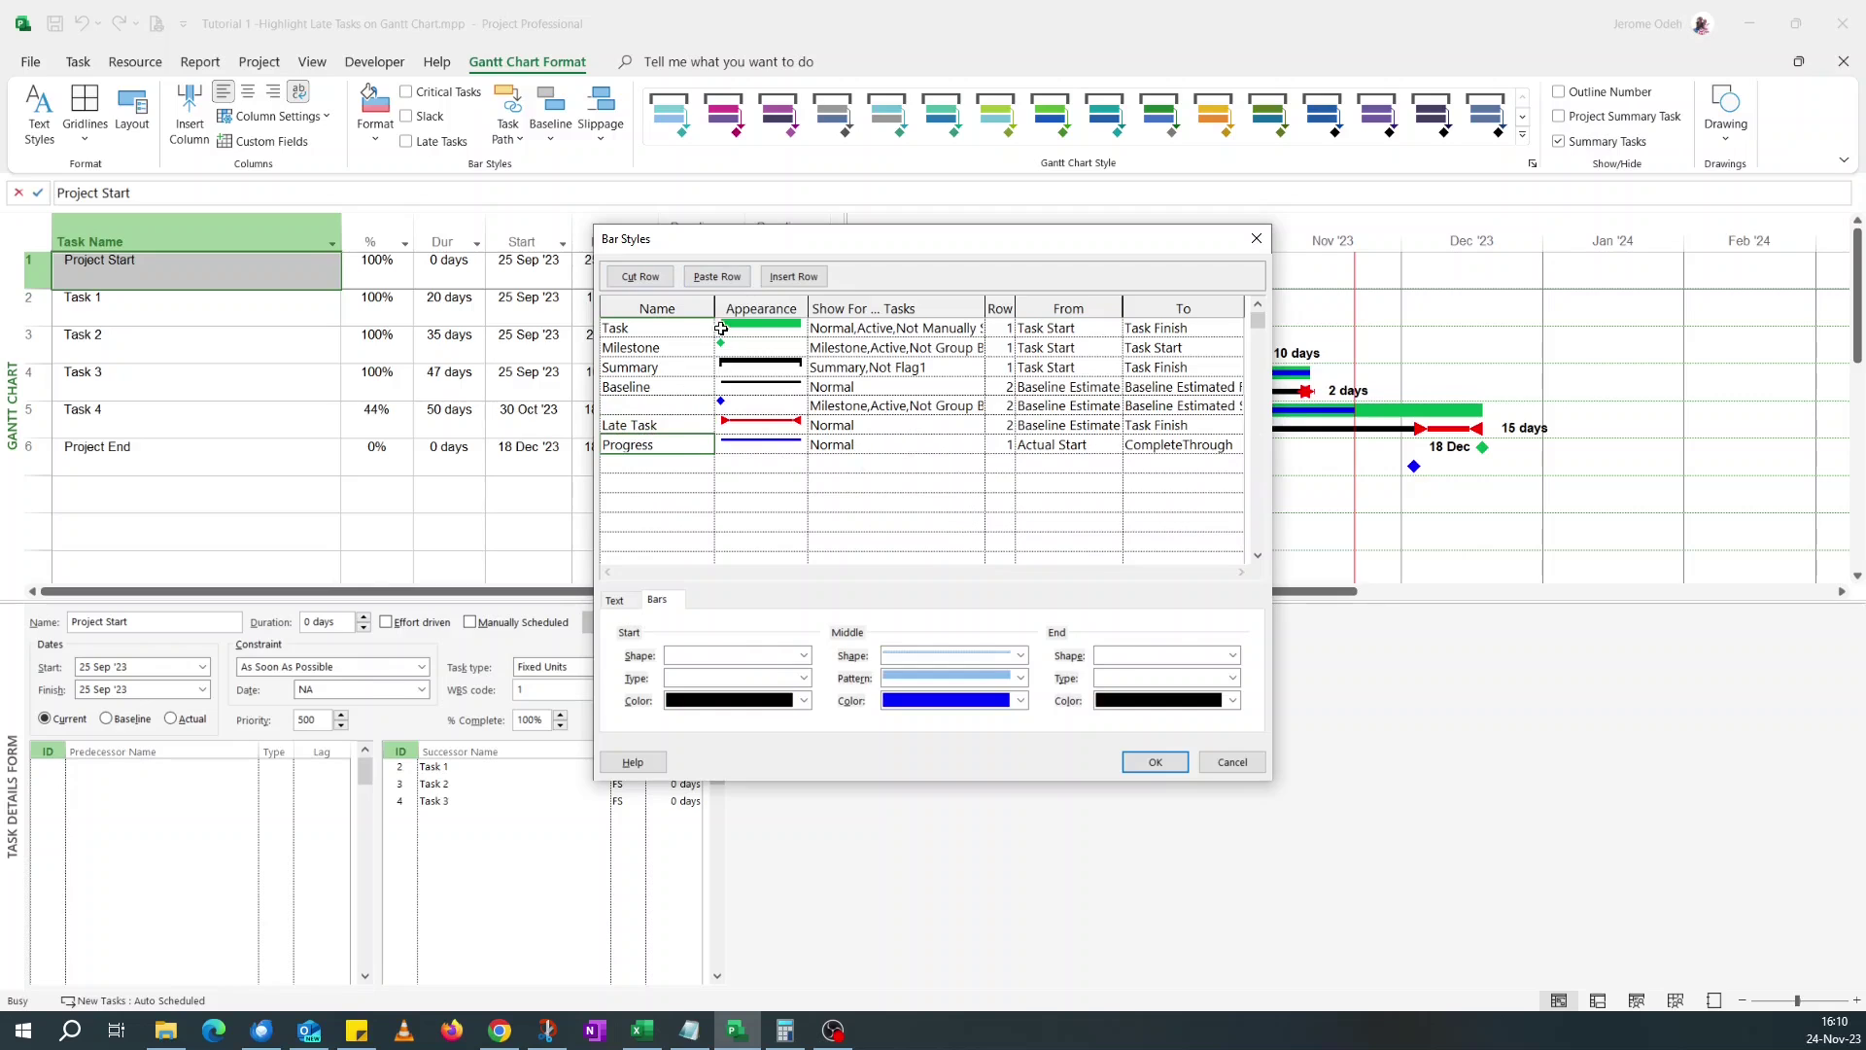
pyautogui.click(718, 277)
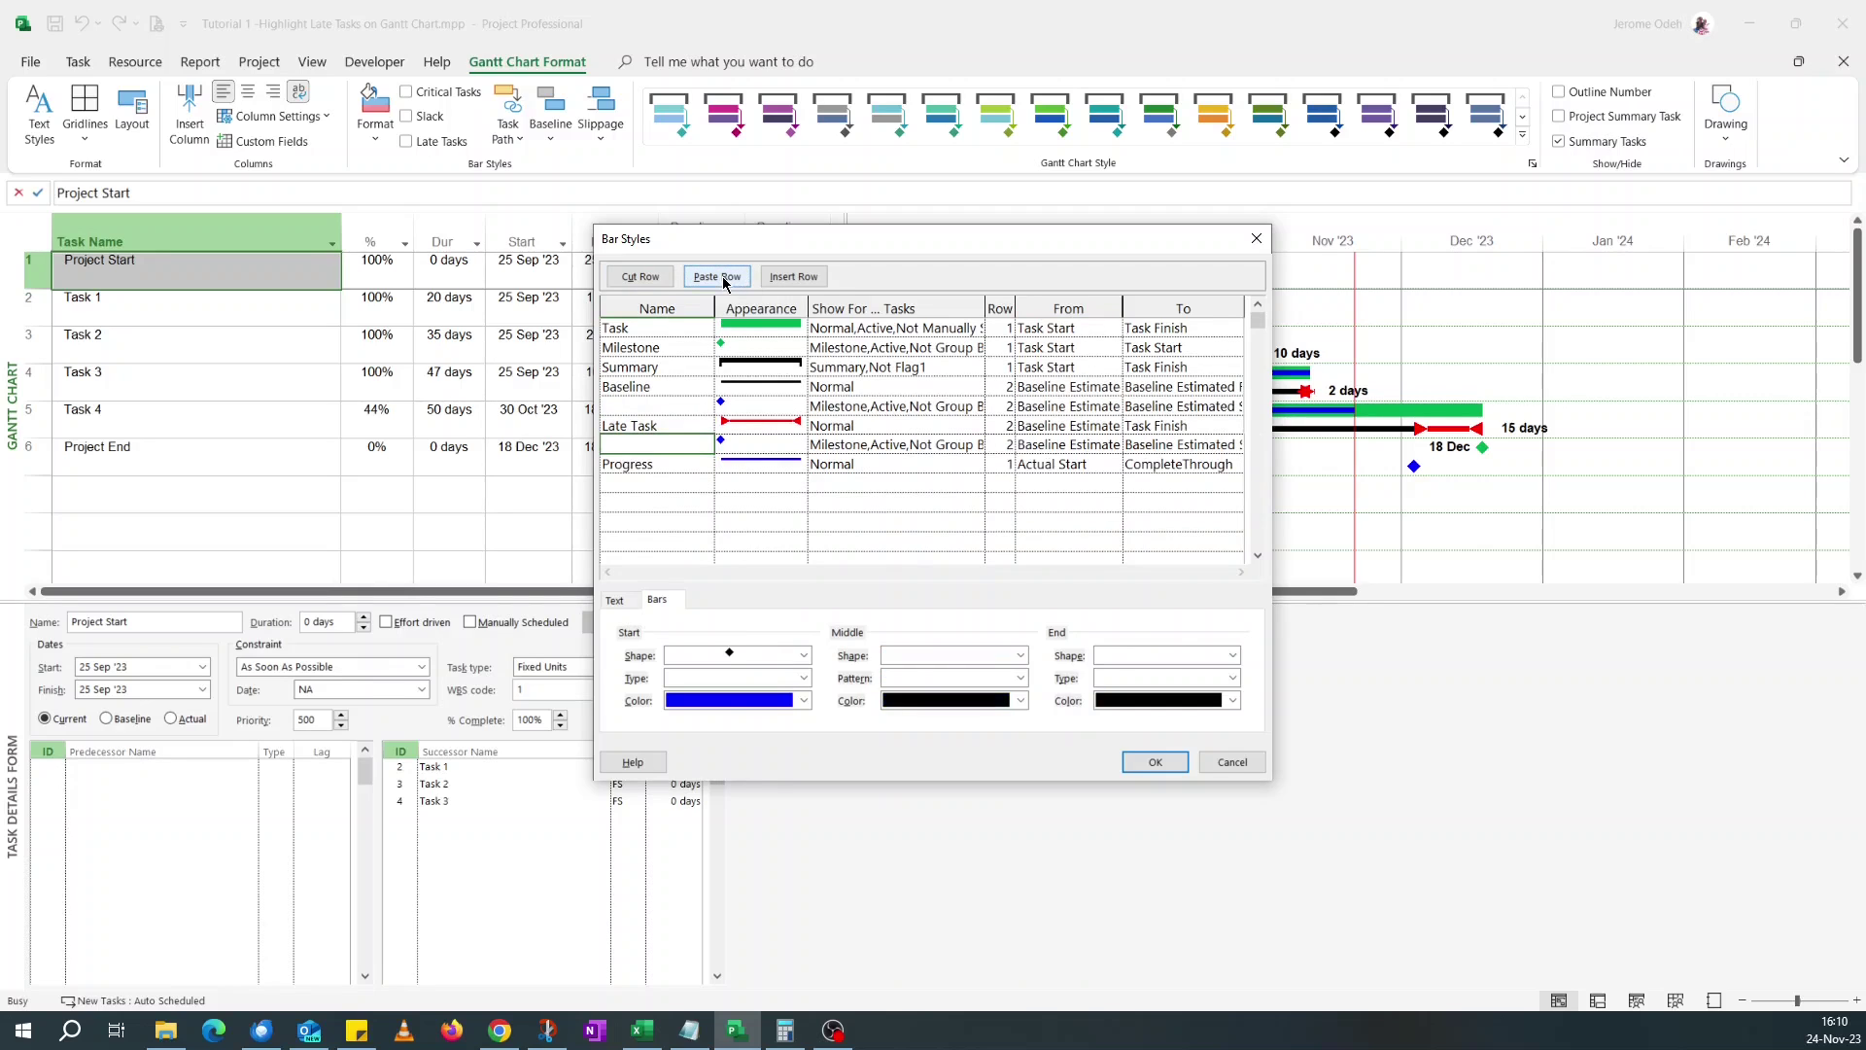
# Remove the copied style's start marker and give it a solid red end diamond.
pyautogui.click(757, 444)
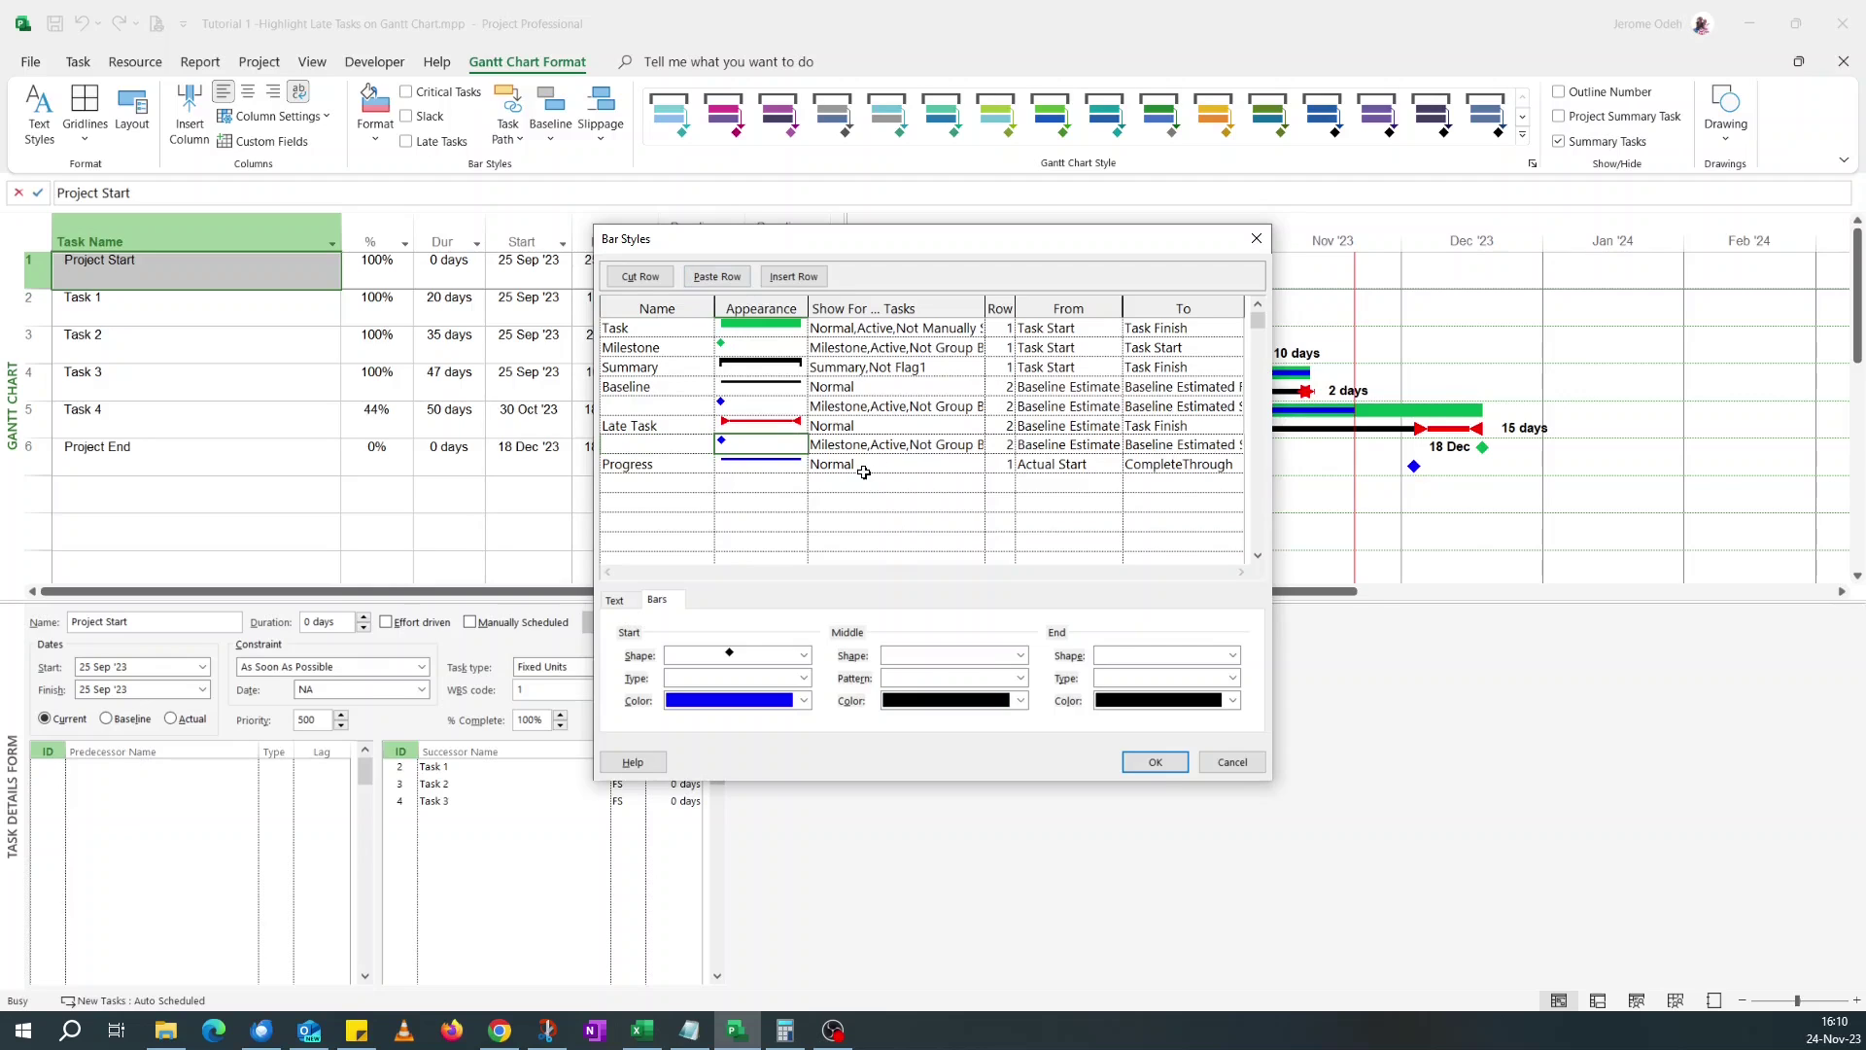
pyautogui.click(775, 658)
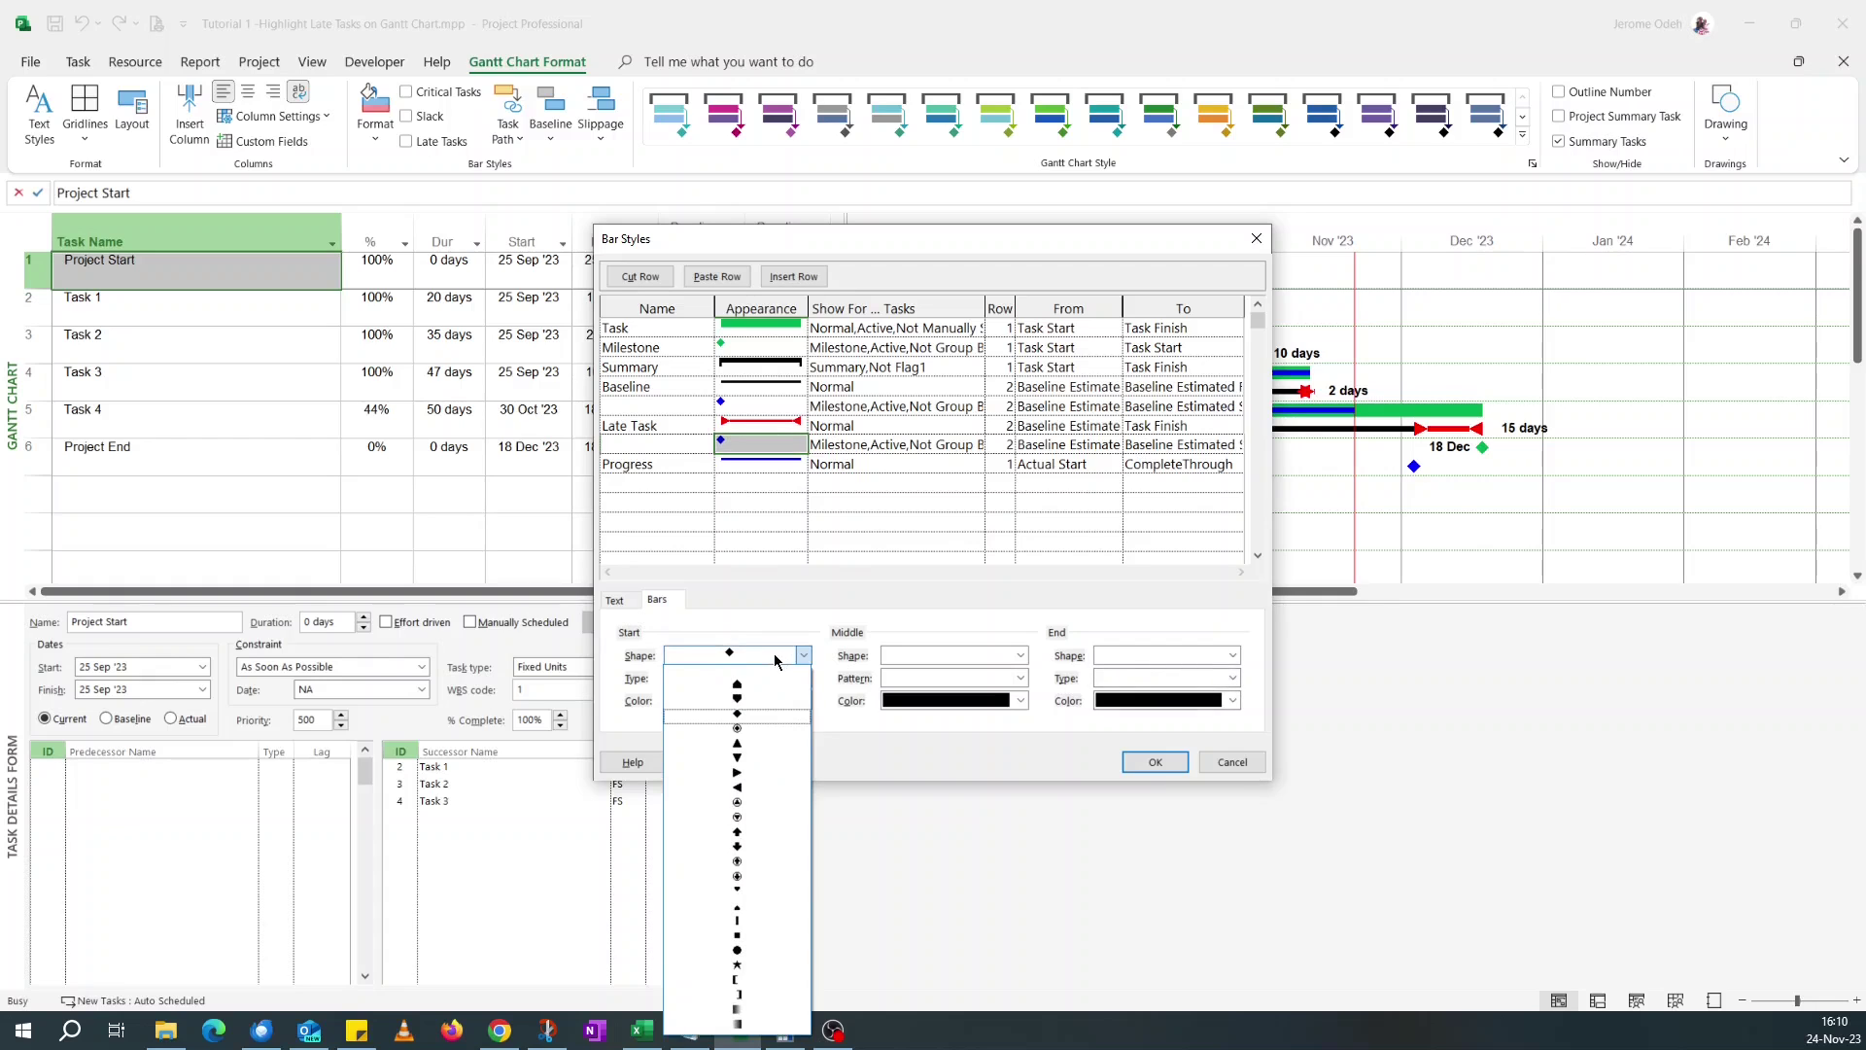
pyautogui.click(758, 673)
pyautogui.click(1208, 657)
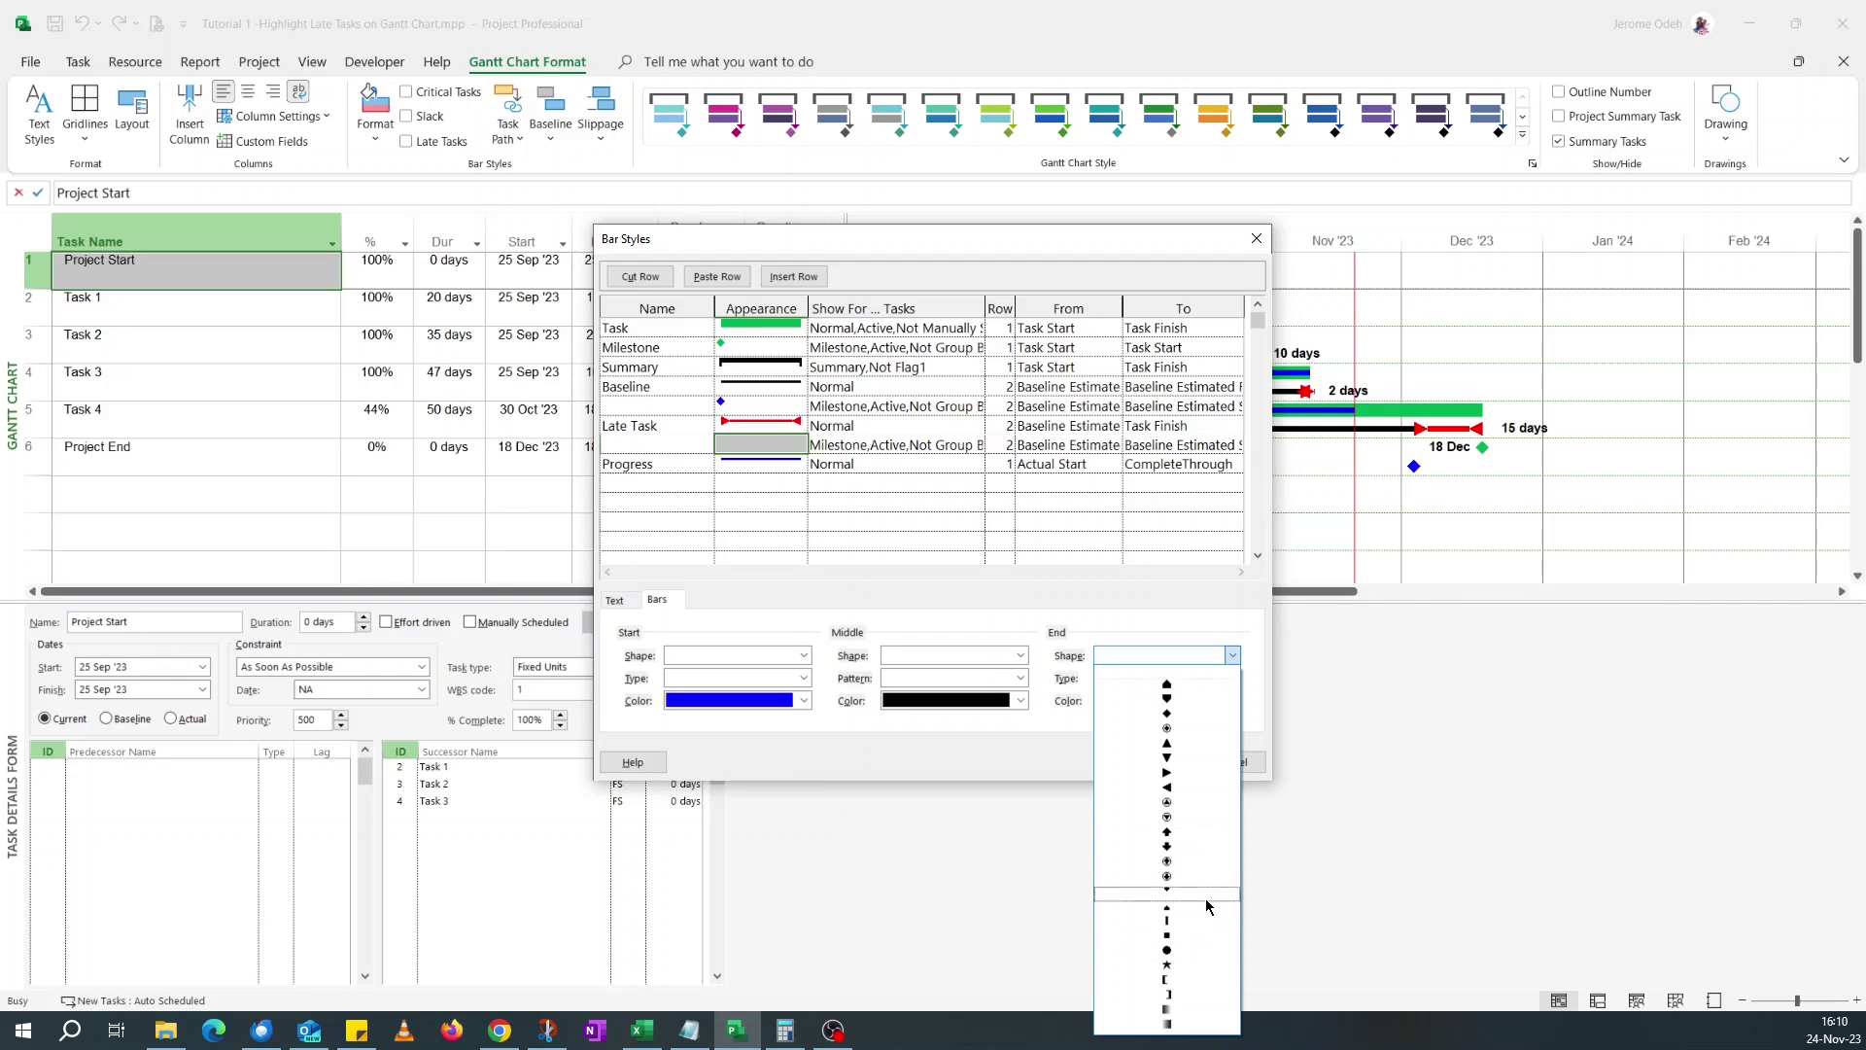
pyautogui.click(1179, 713)
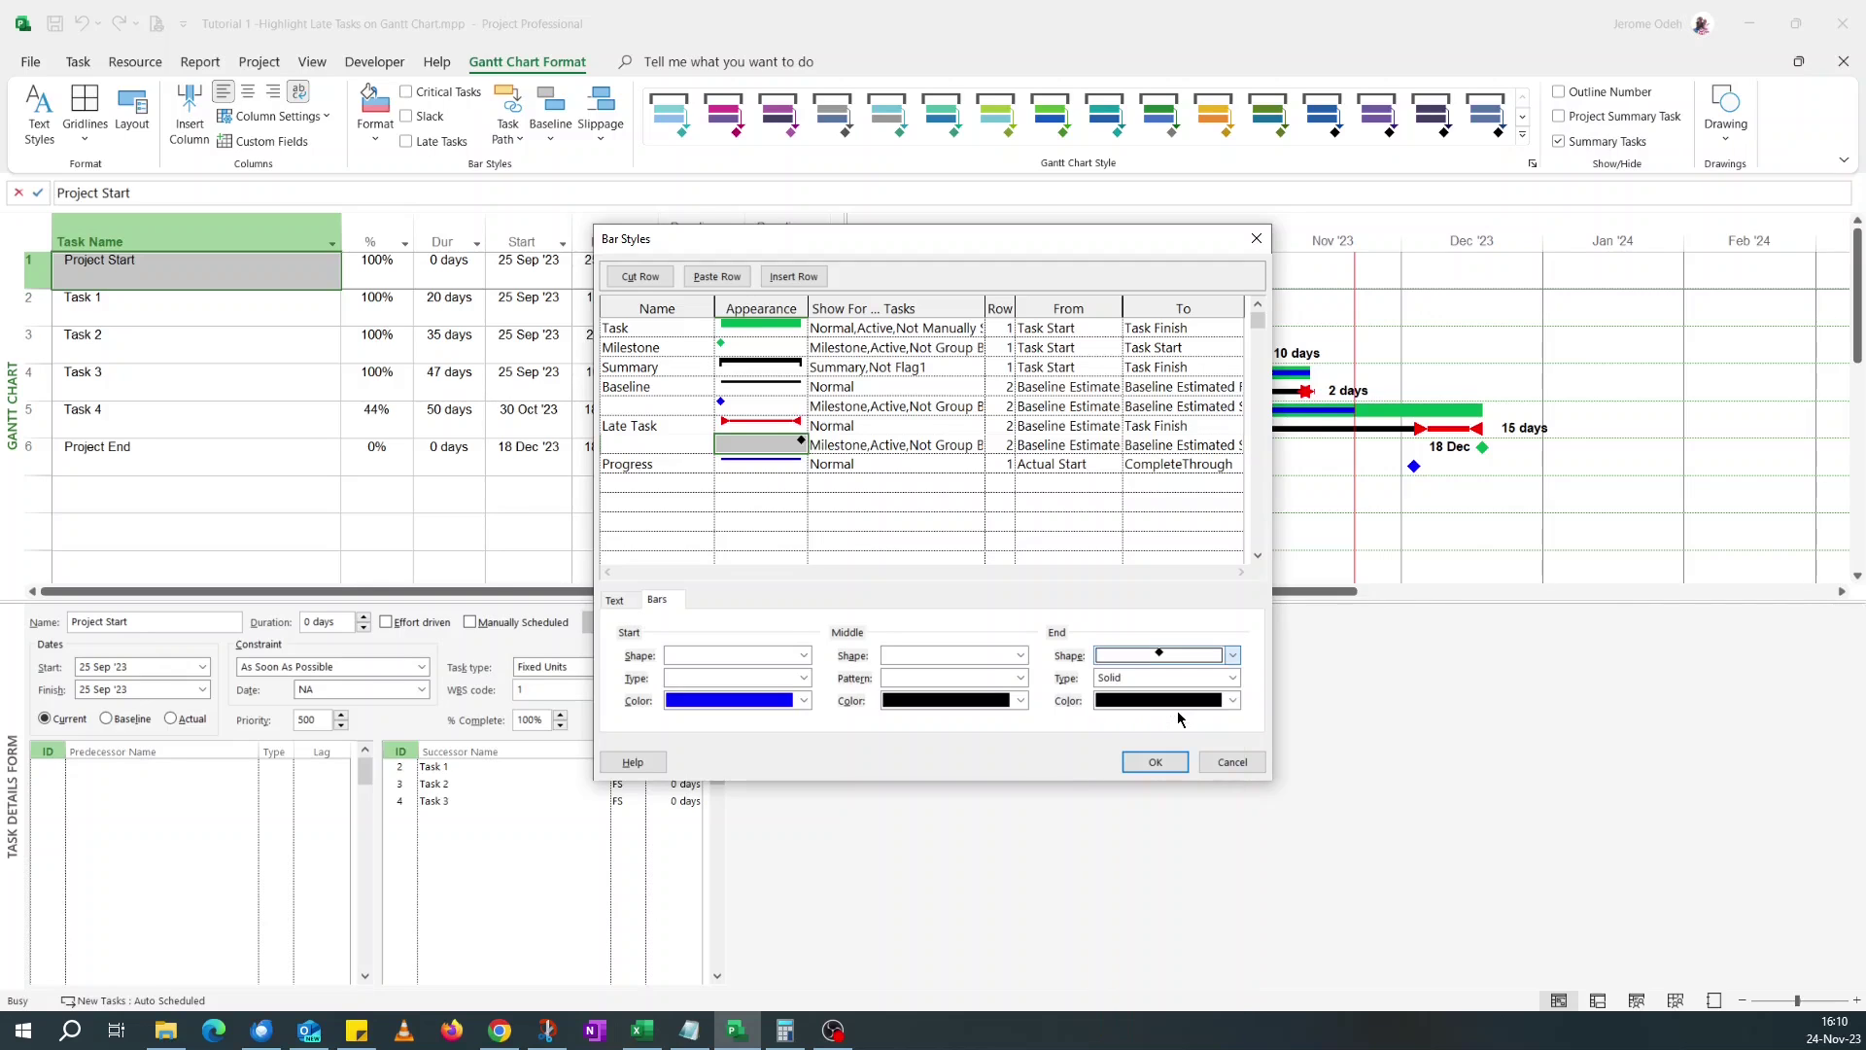
pyautogui.click(1233, 700)
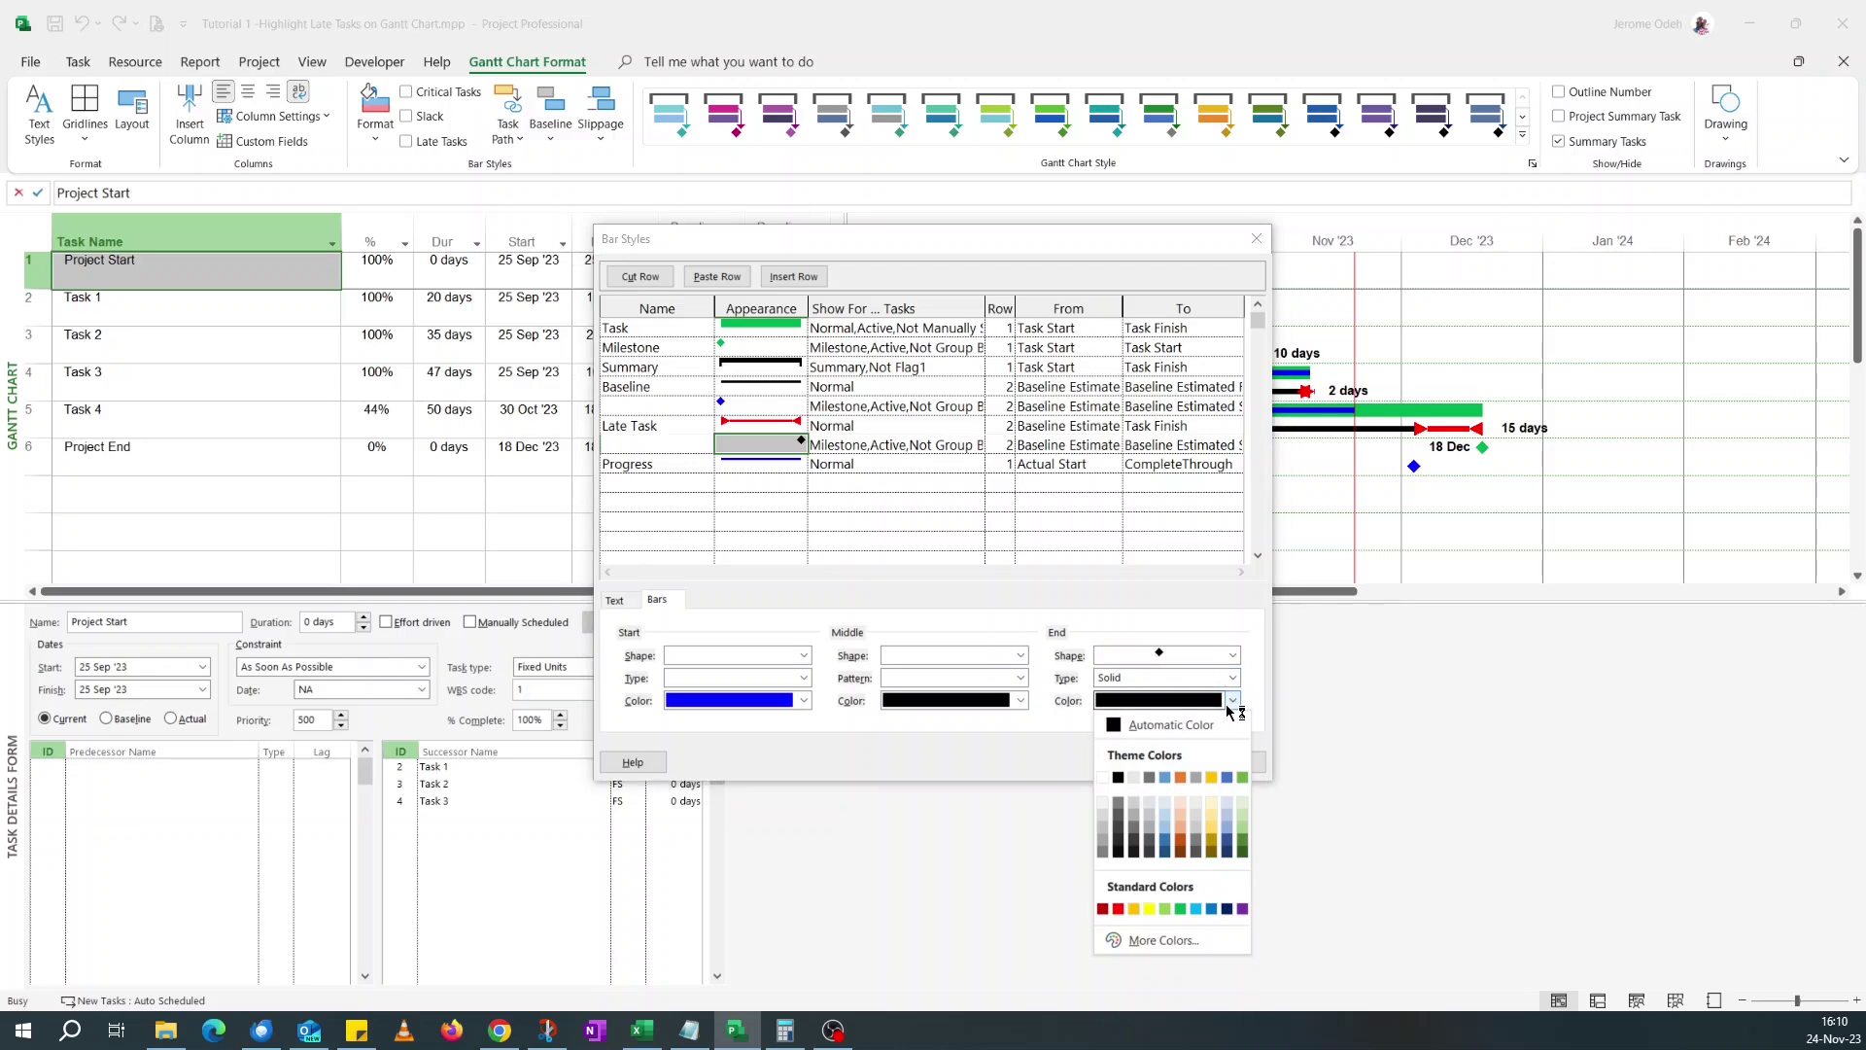
pyautogui.click(1120, 908)
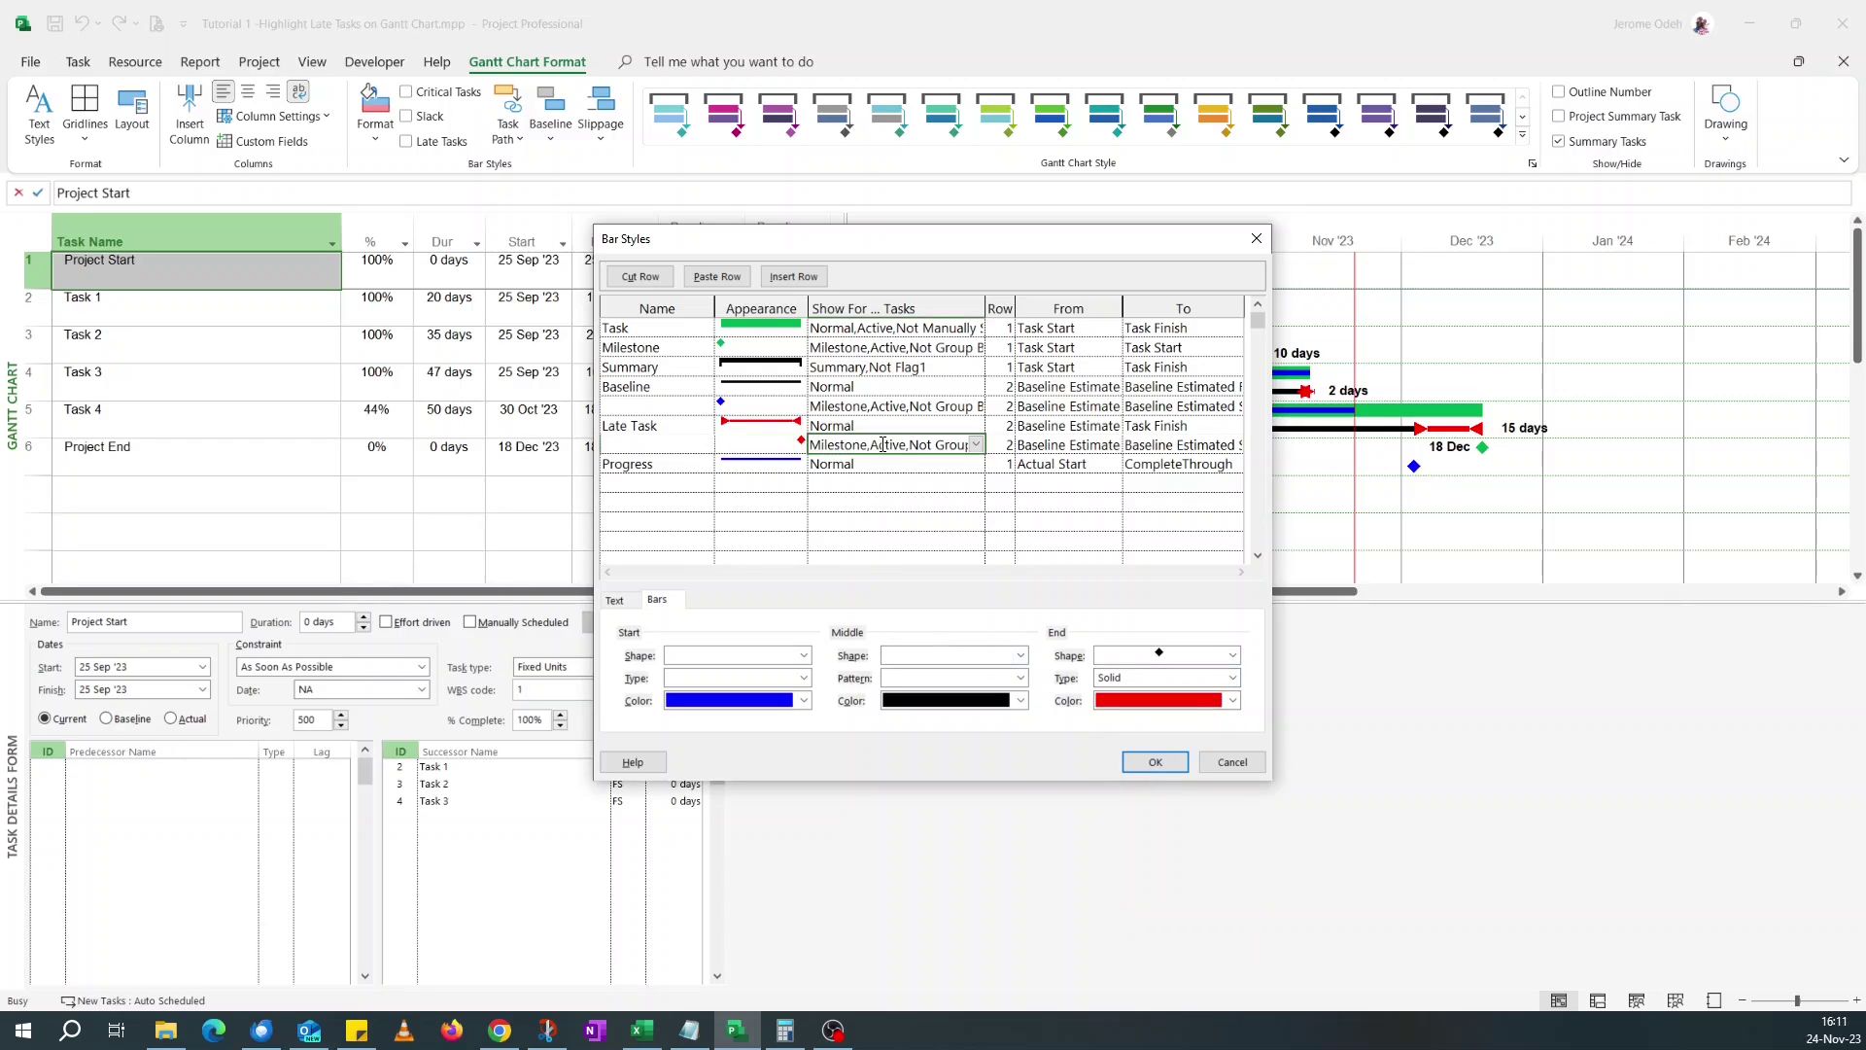
# Set the copied milestone style's From and To dates to Baseline Estimated Start.
pyautogui.click(1069, 446)
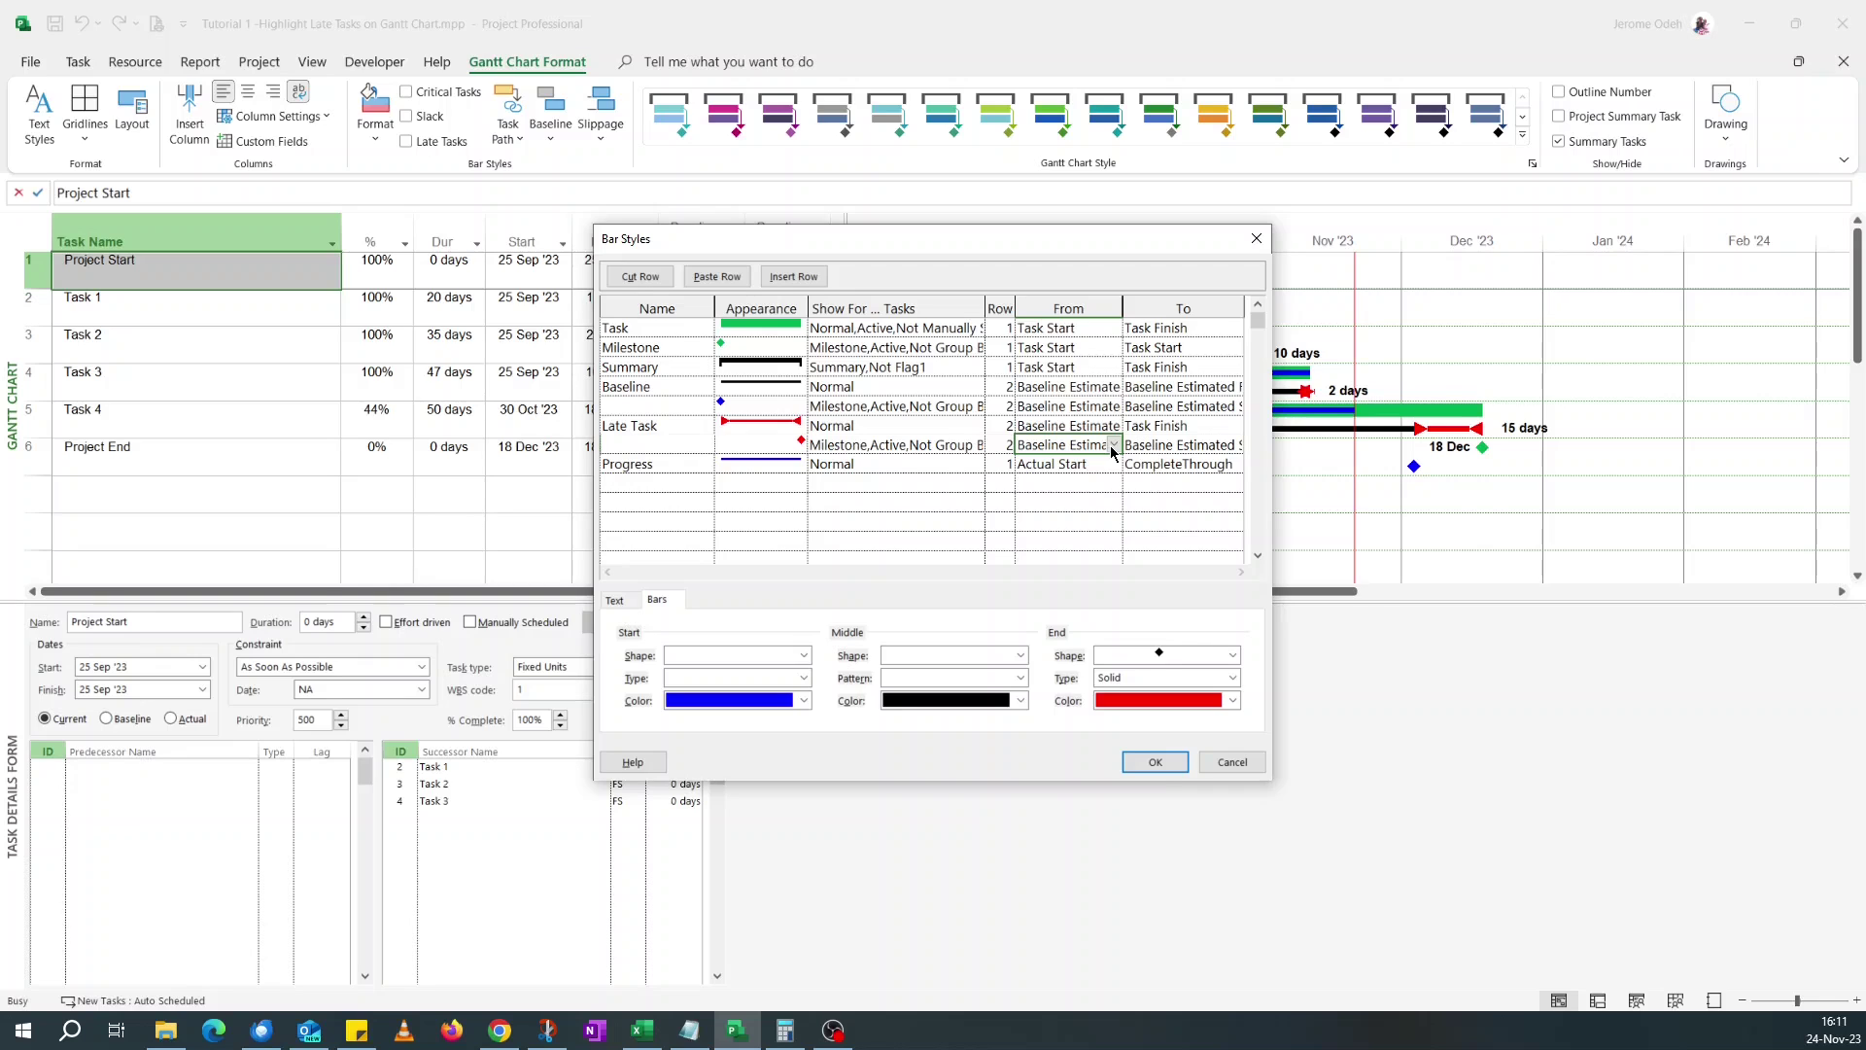
pyautogui.click(1114, 444)
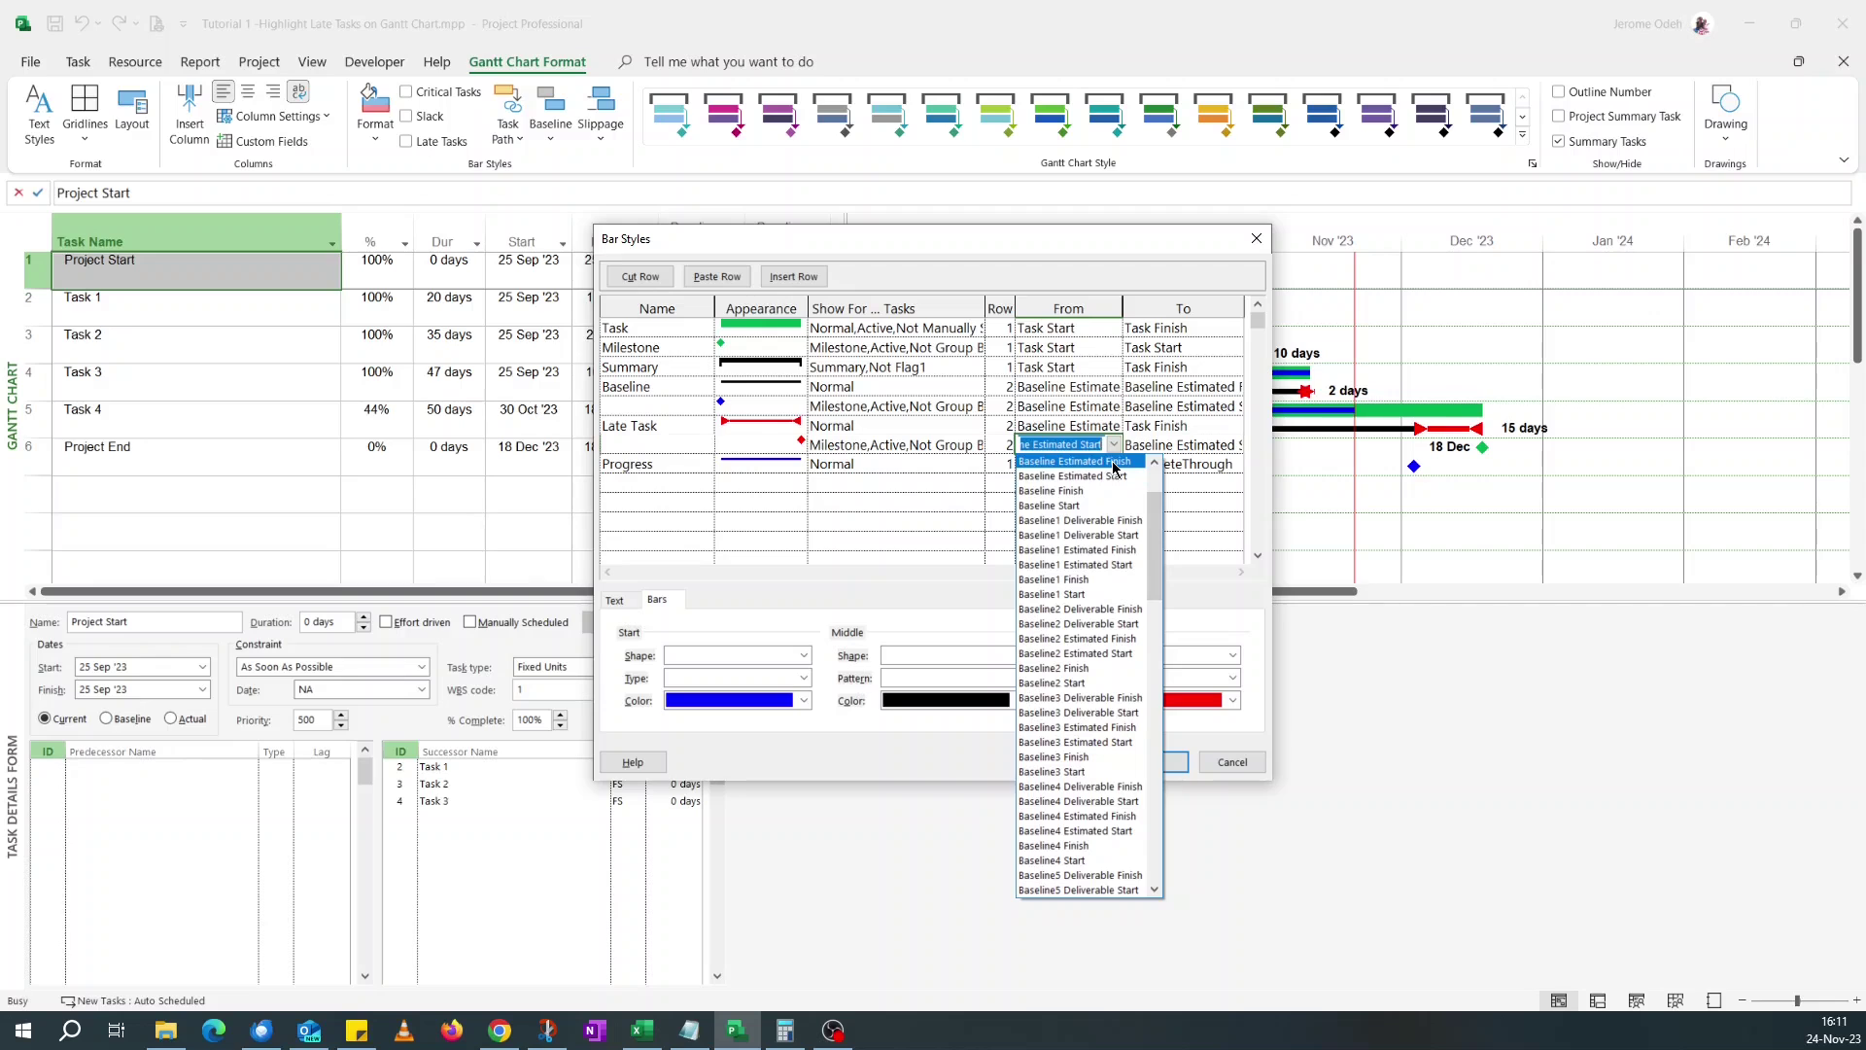
pyautogui.click(1113, 468)
pyautogui.click(1205, 447)
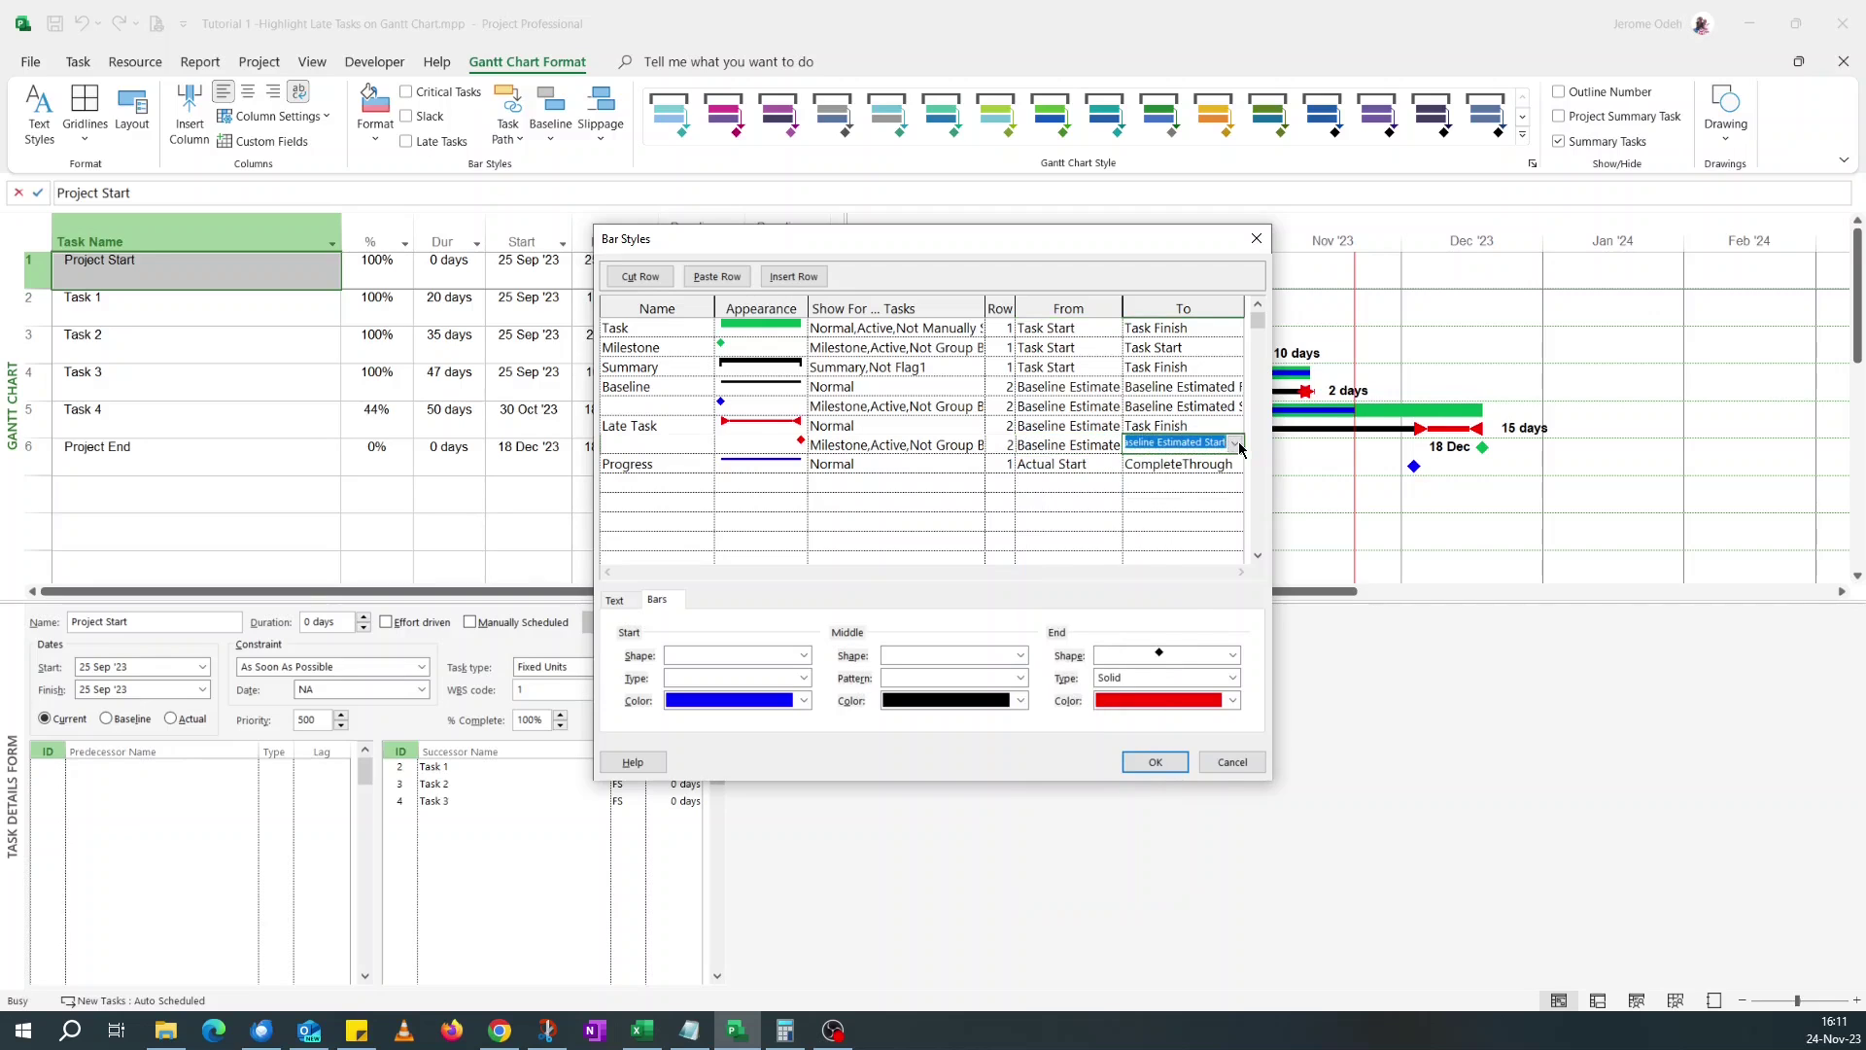
pyautogui.click(1238, 445)
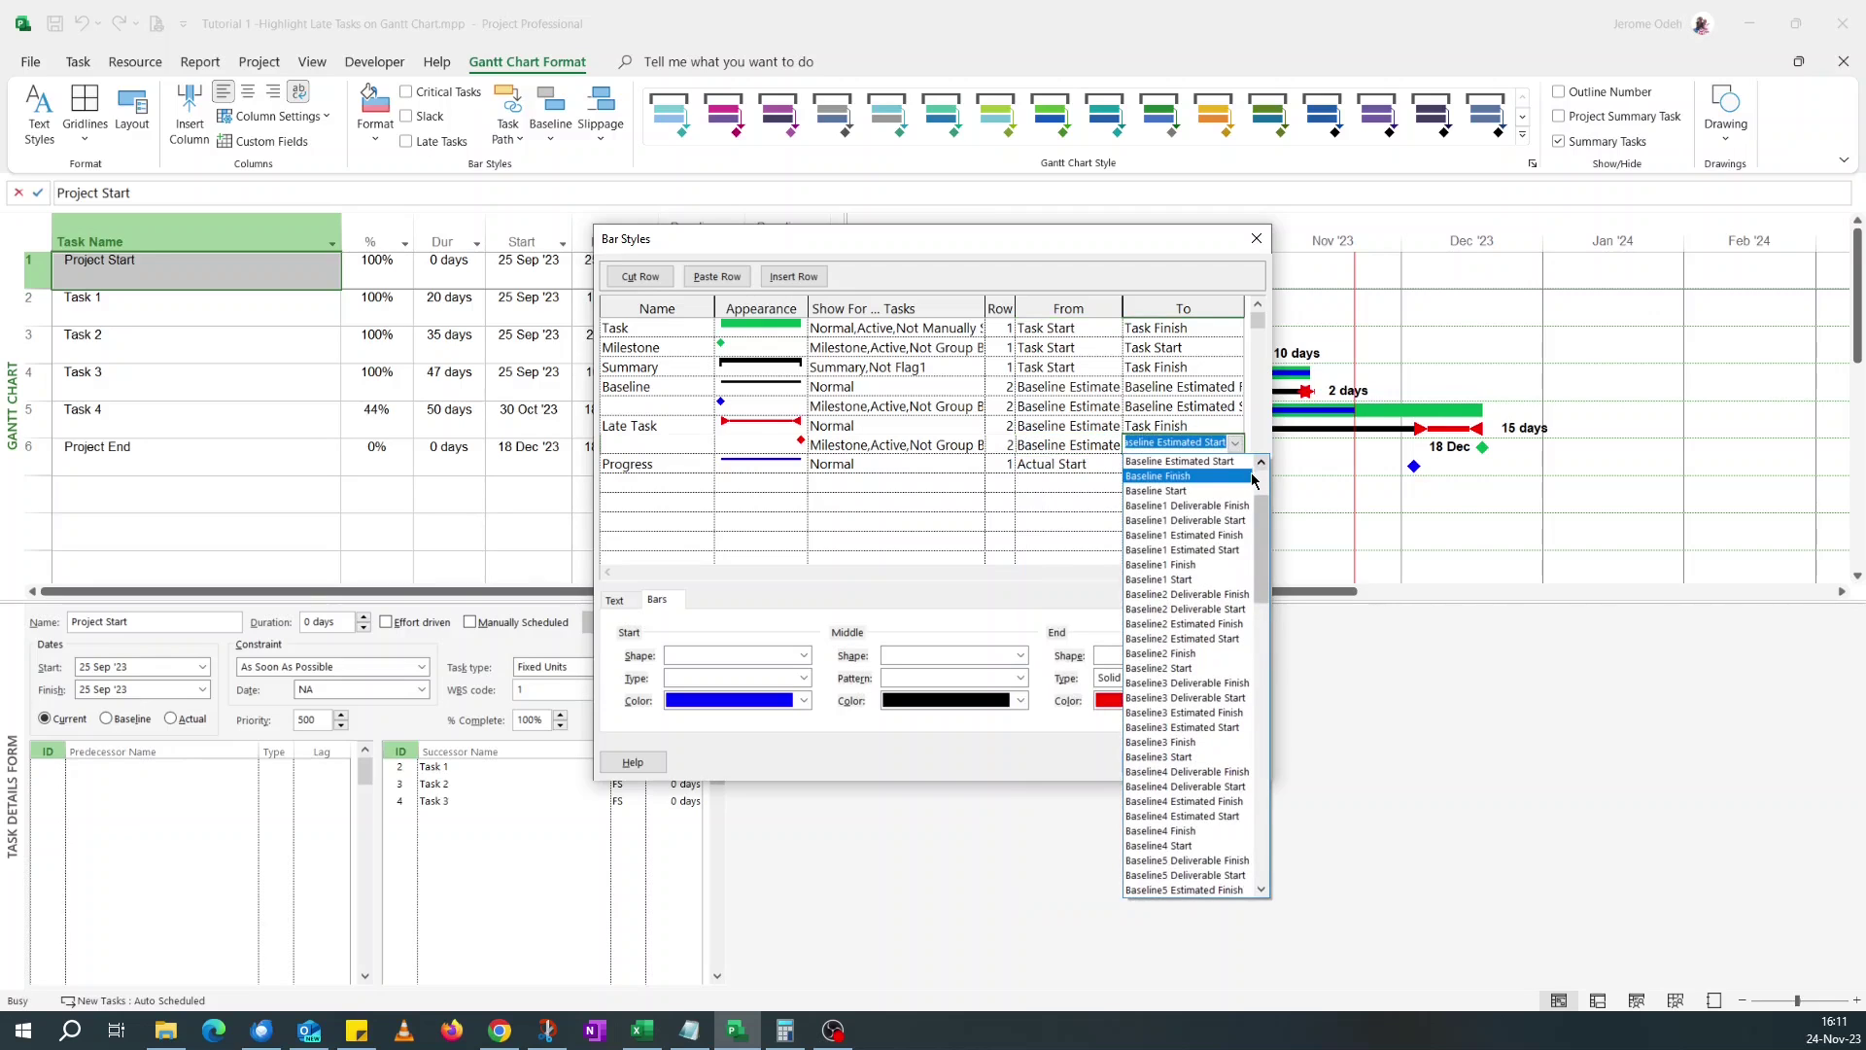
pyautogui.click(1226, 462)
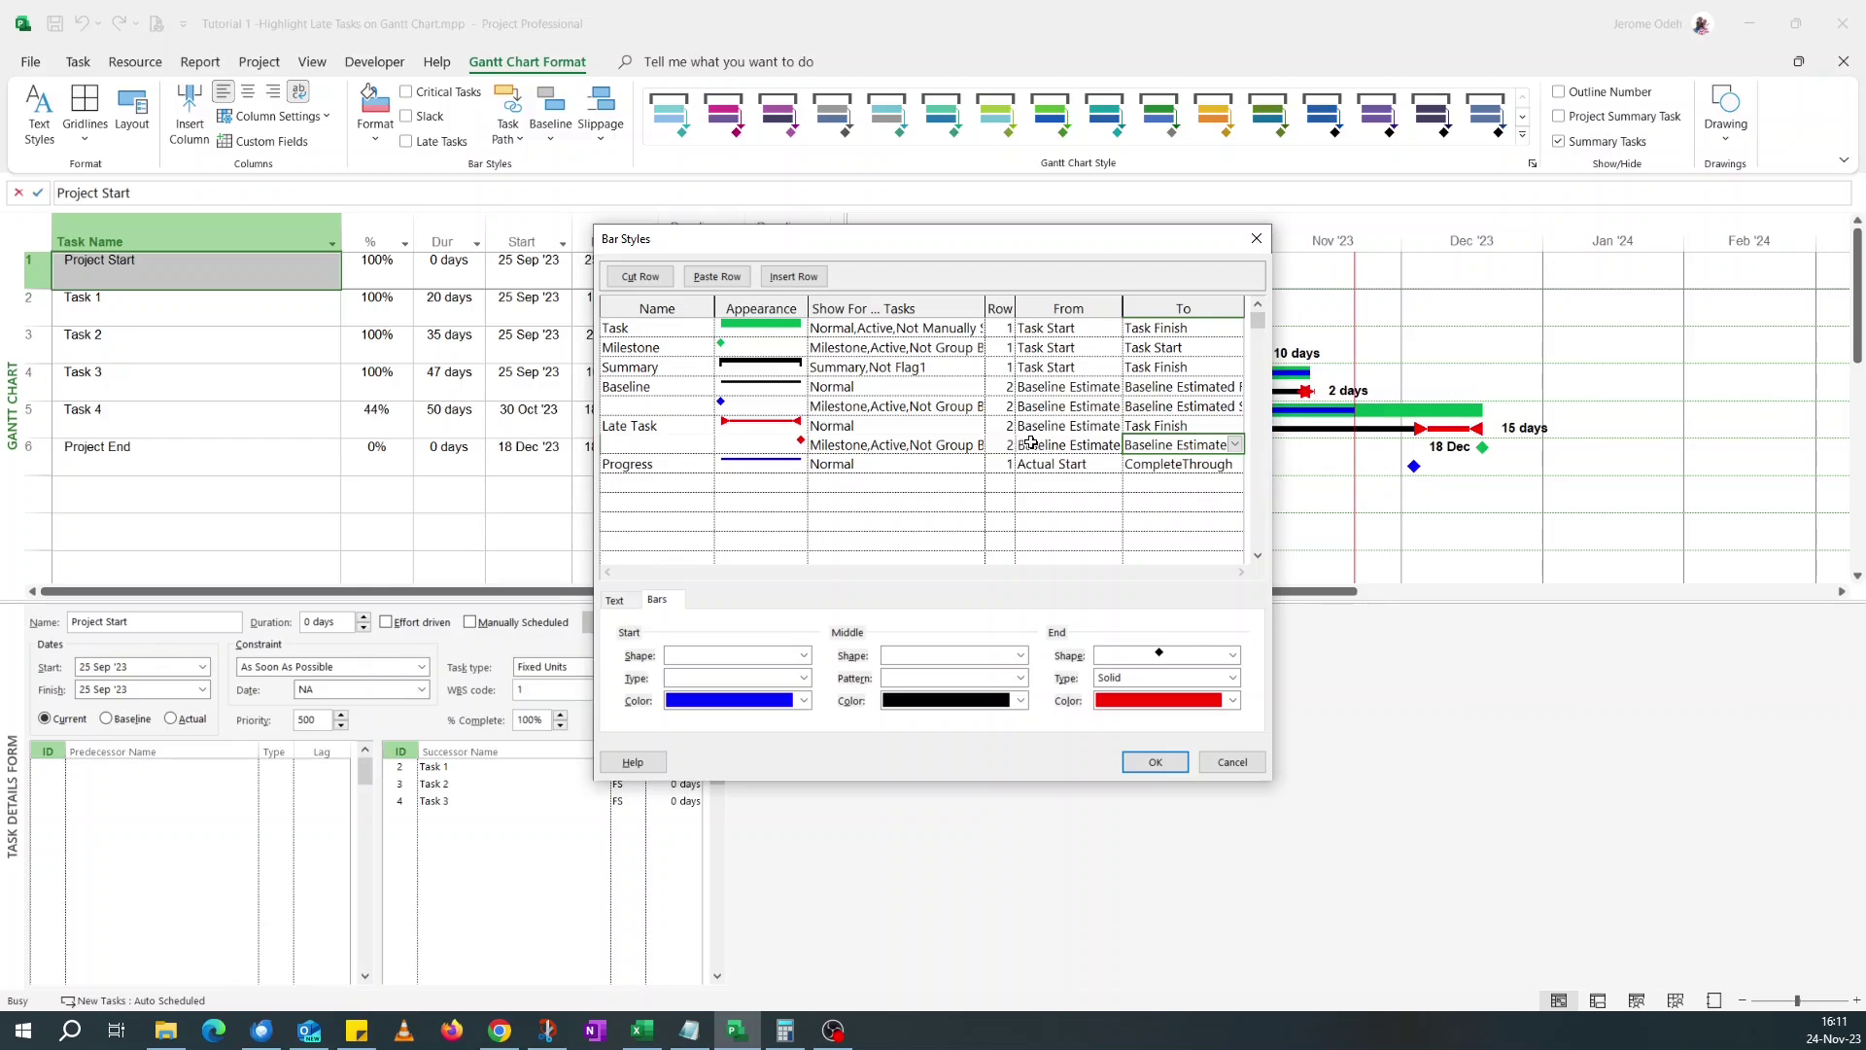
pyautogui.click(866, 446)
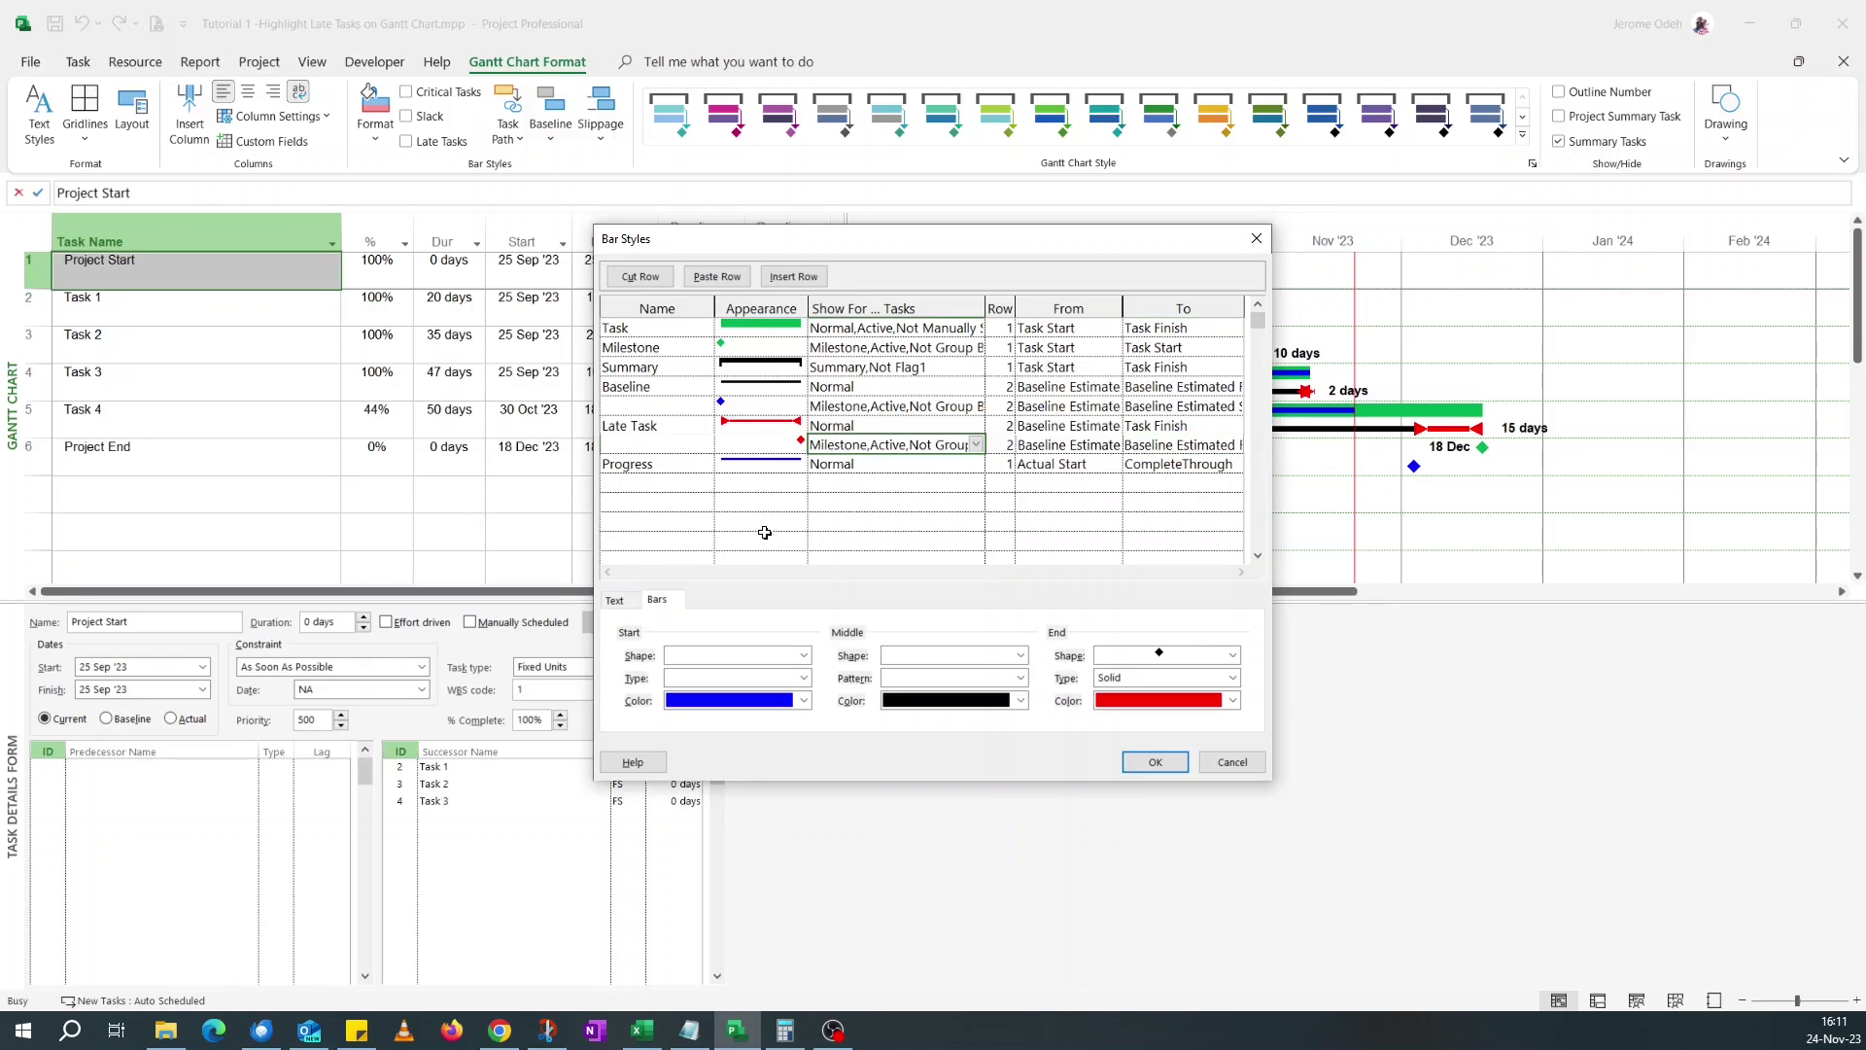
# Put Finish Variance as the right-side text of the red milestone style and close Bar Styles.
pyautogui.click(623, 604)
pyautogui.click(753, 665)
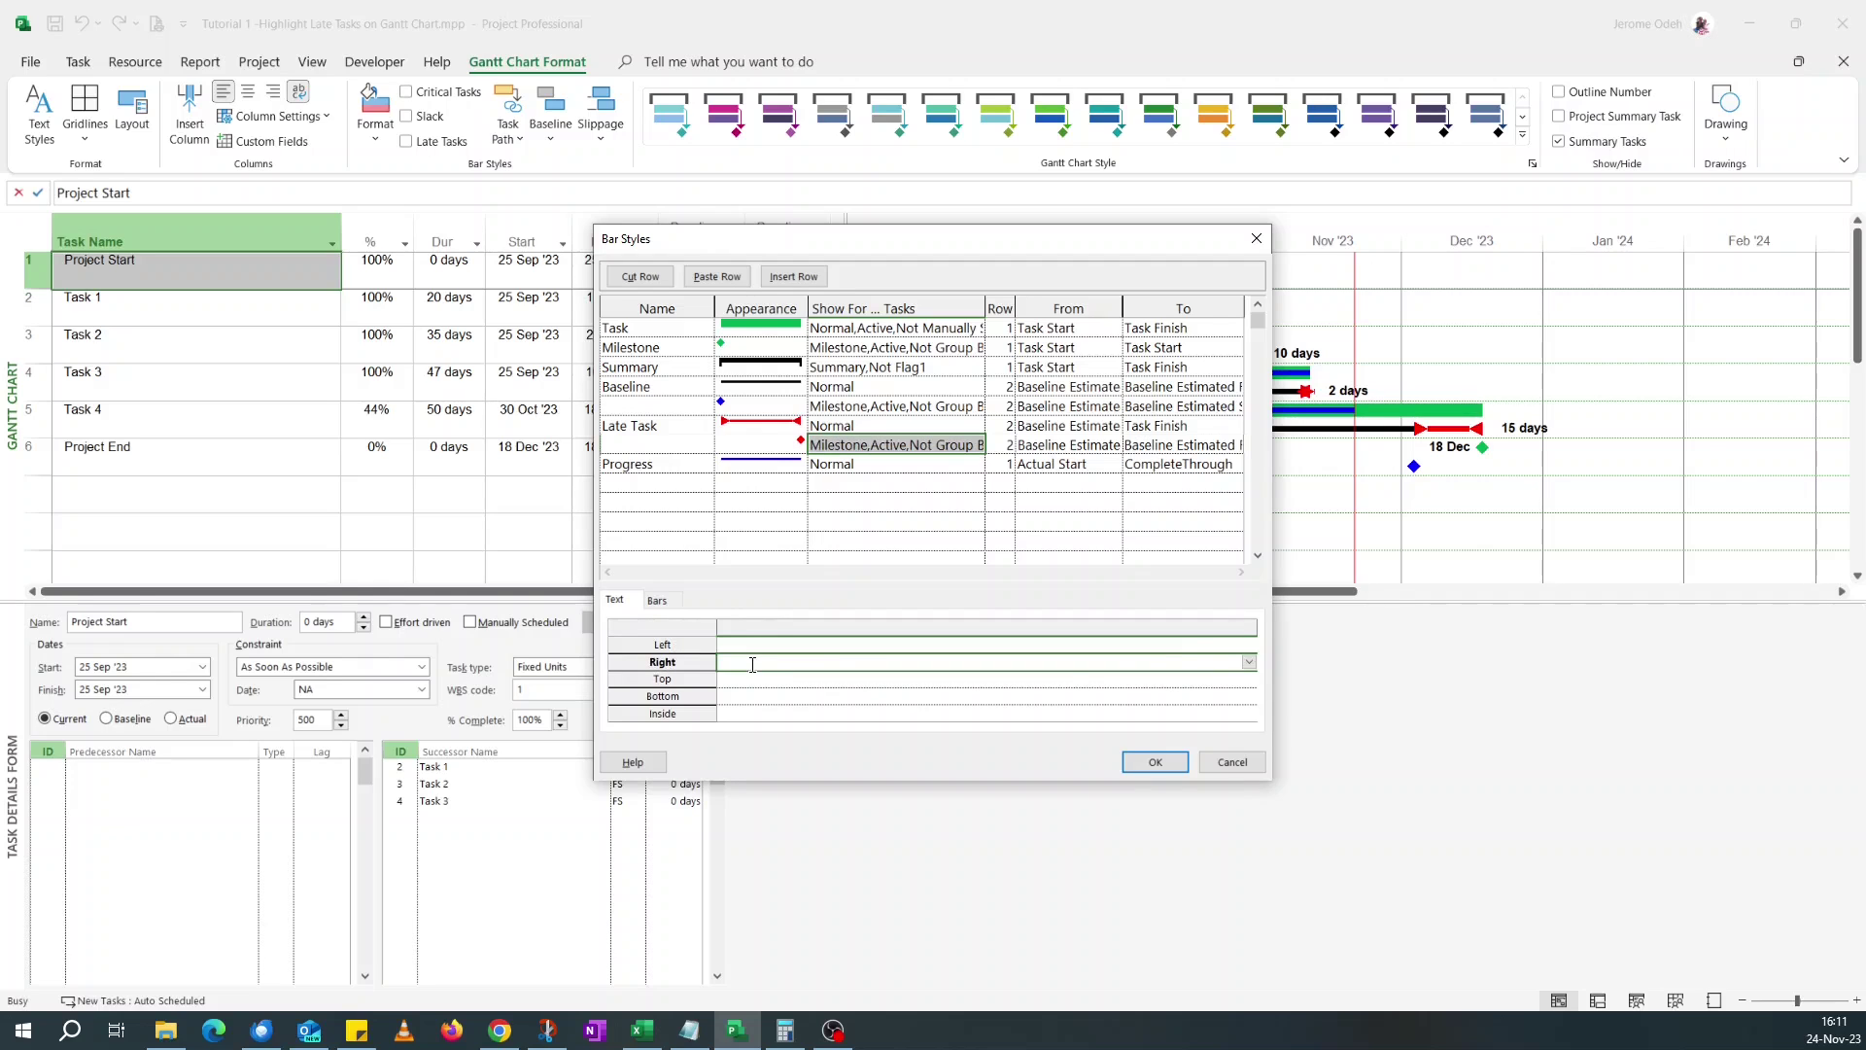
pyautogui.click(1245, 662)
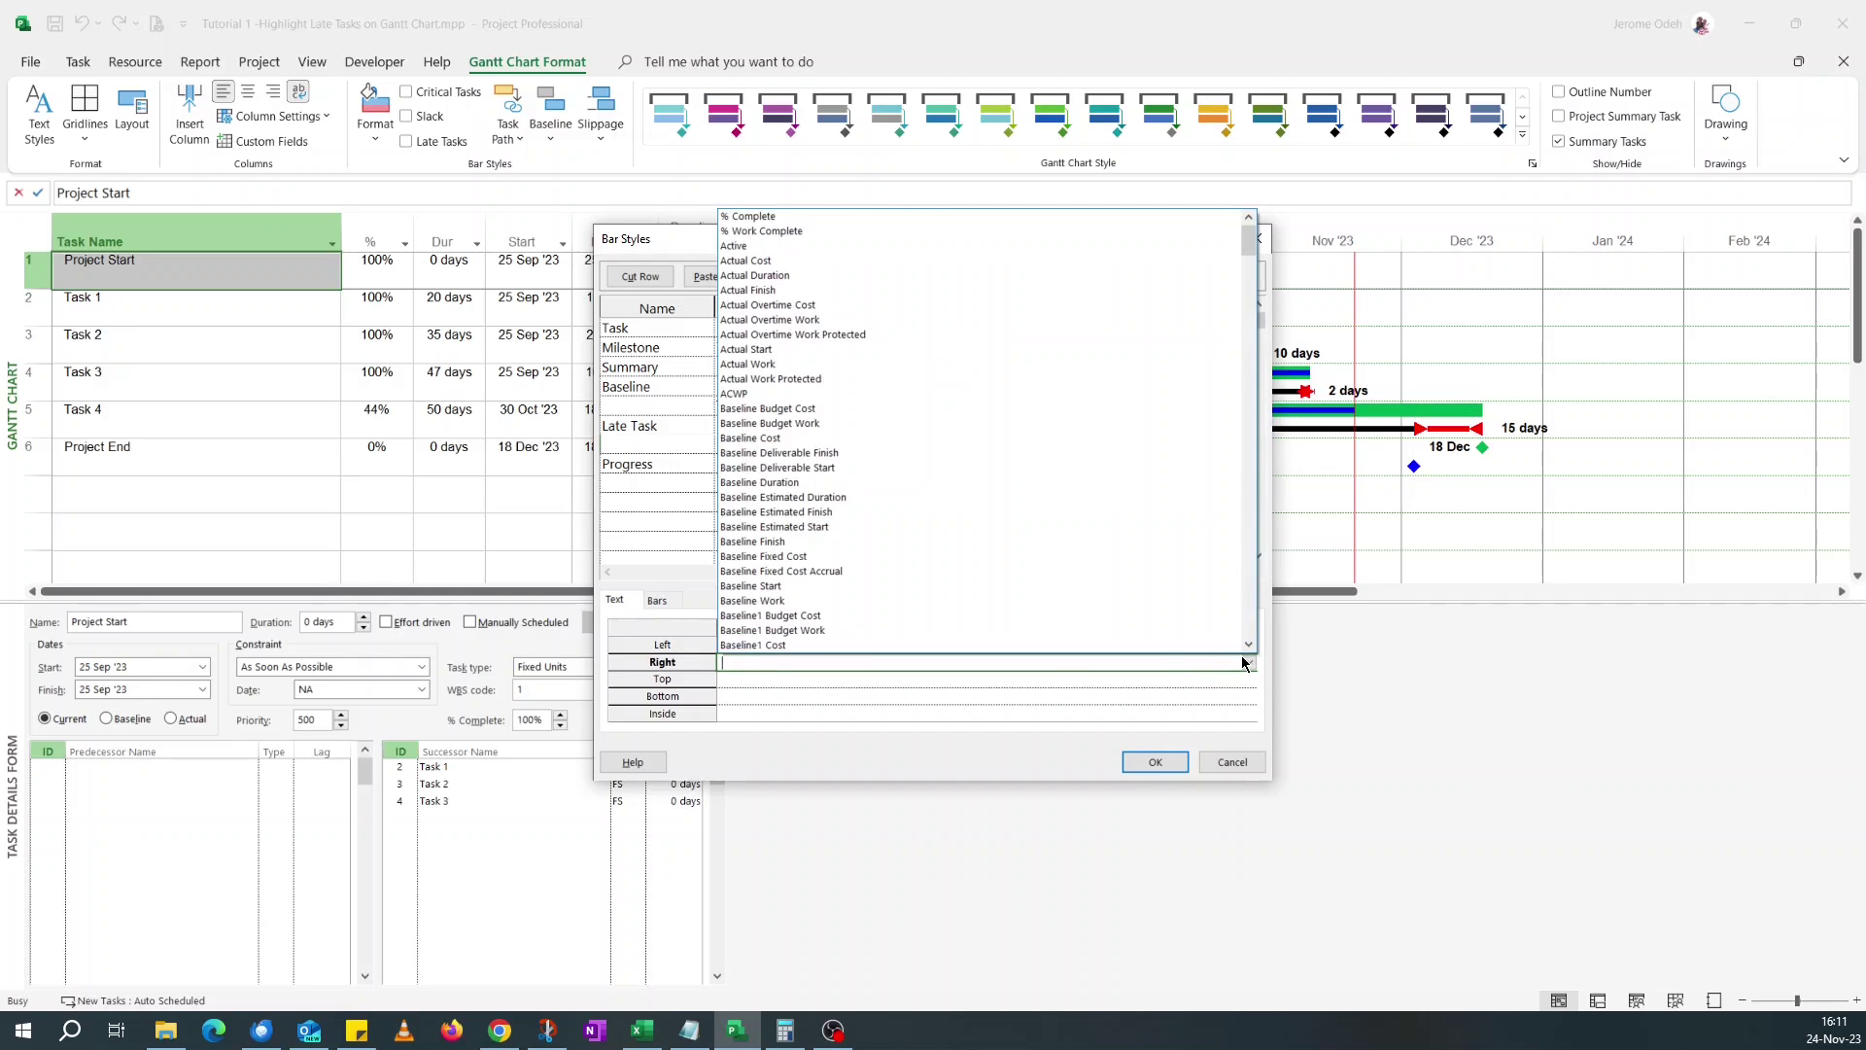
pyautogui.write('Finish')
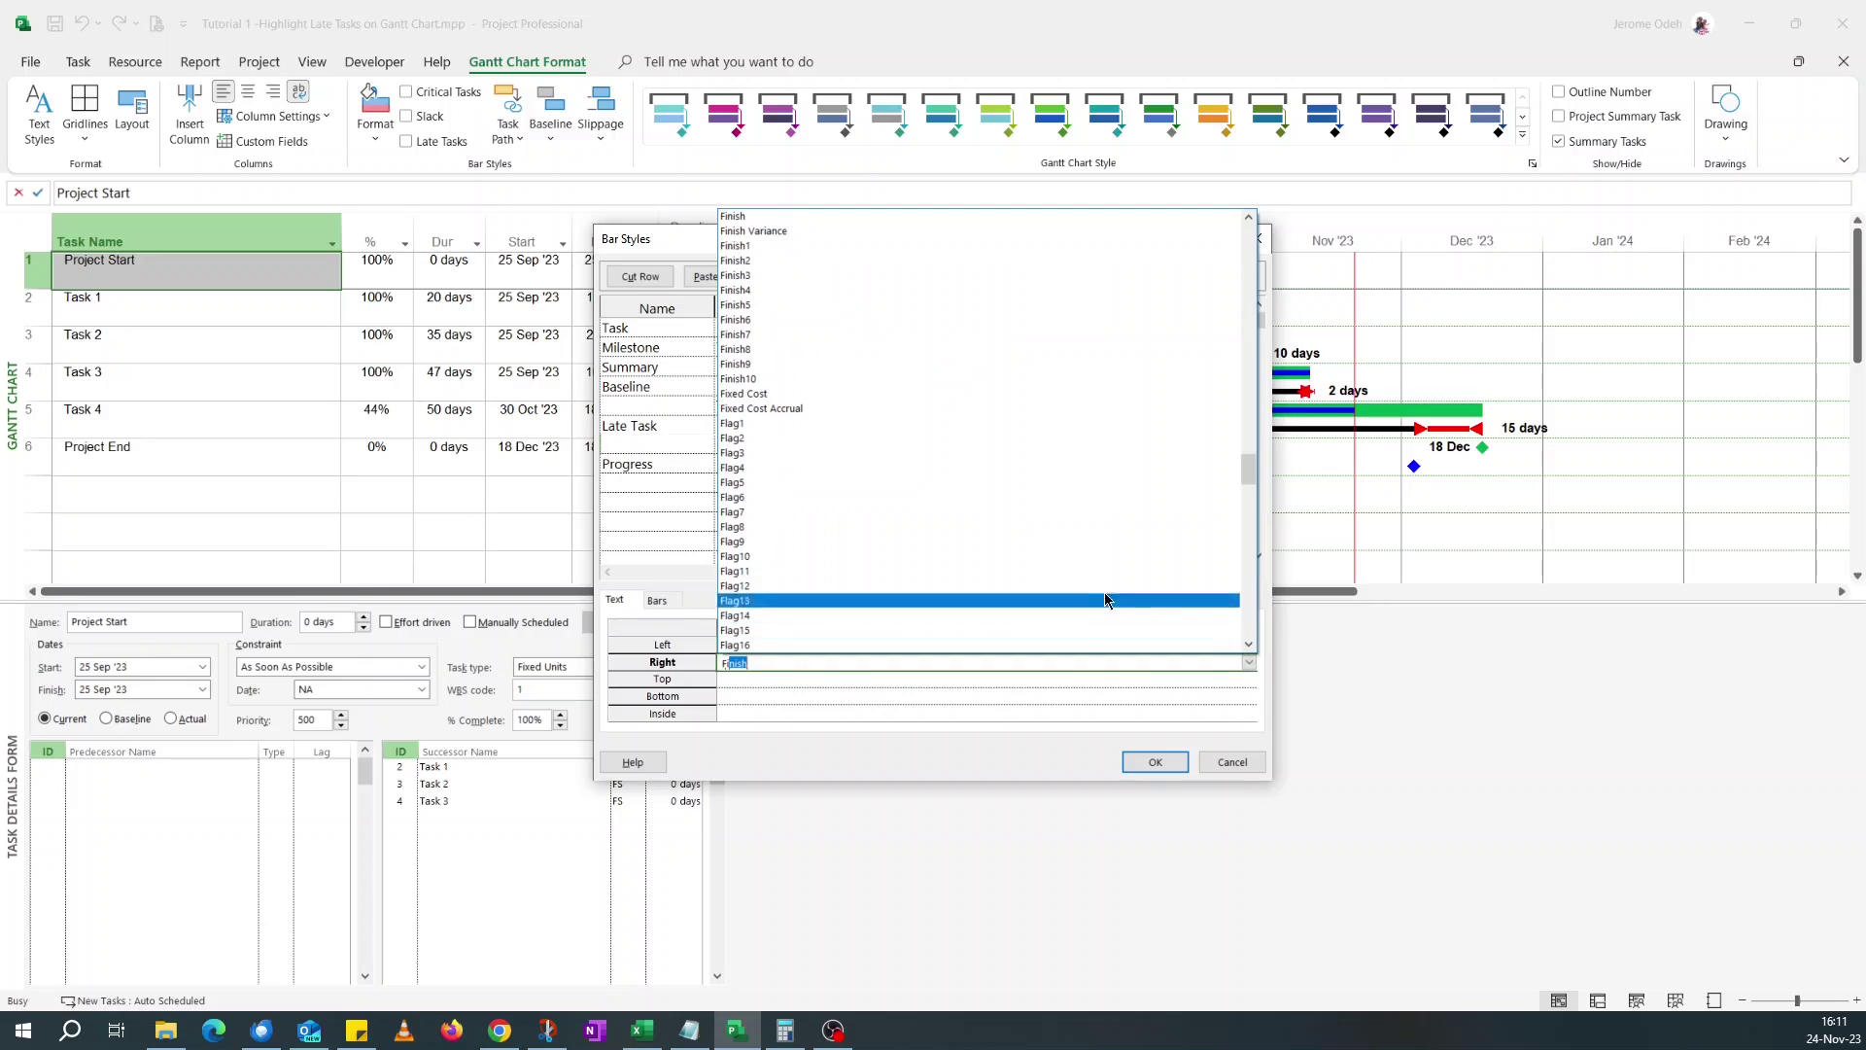
pyautogui.click(828, 238)
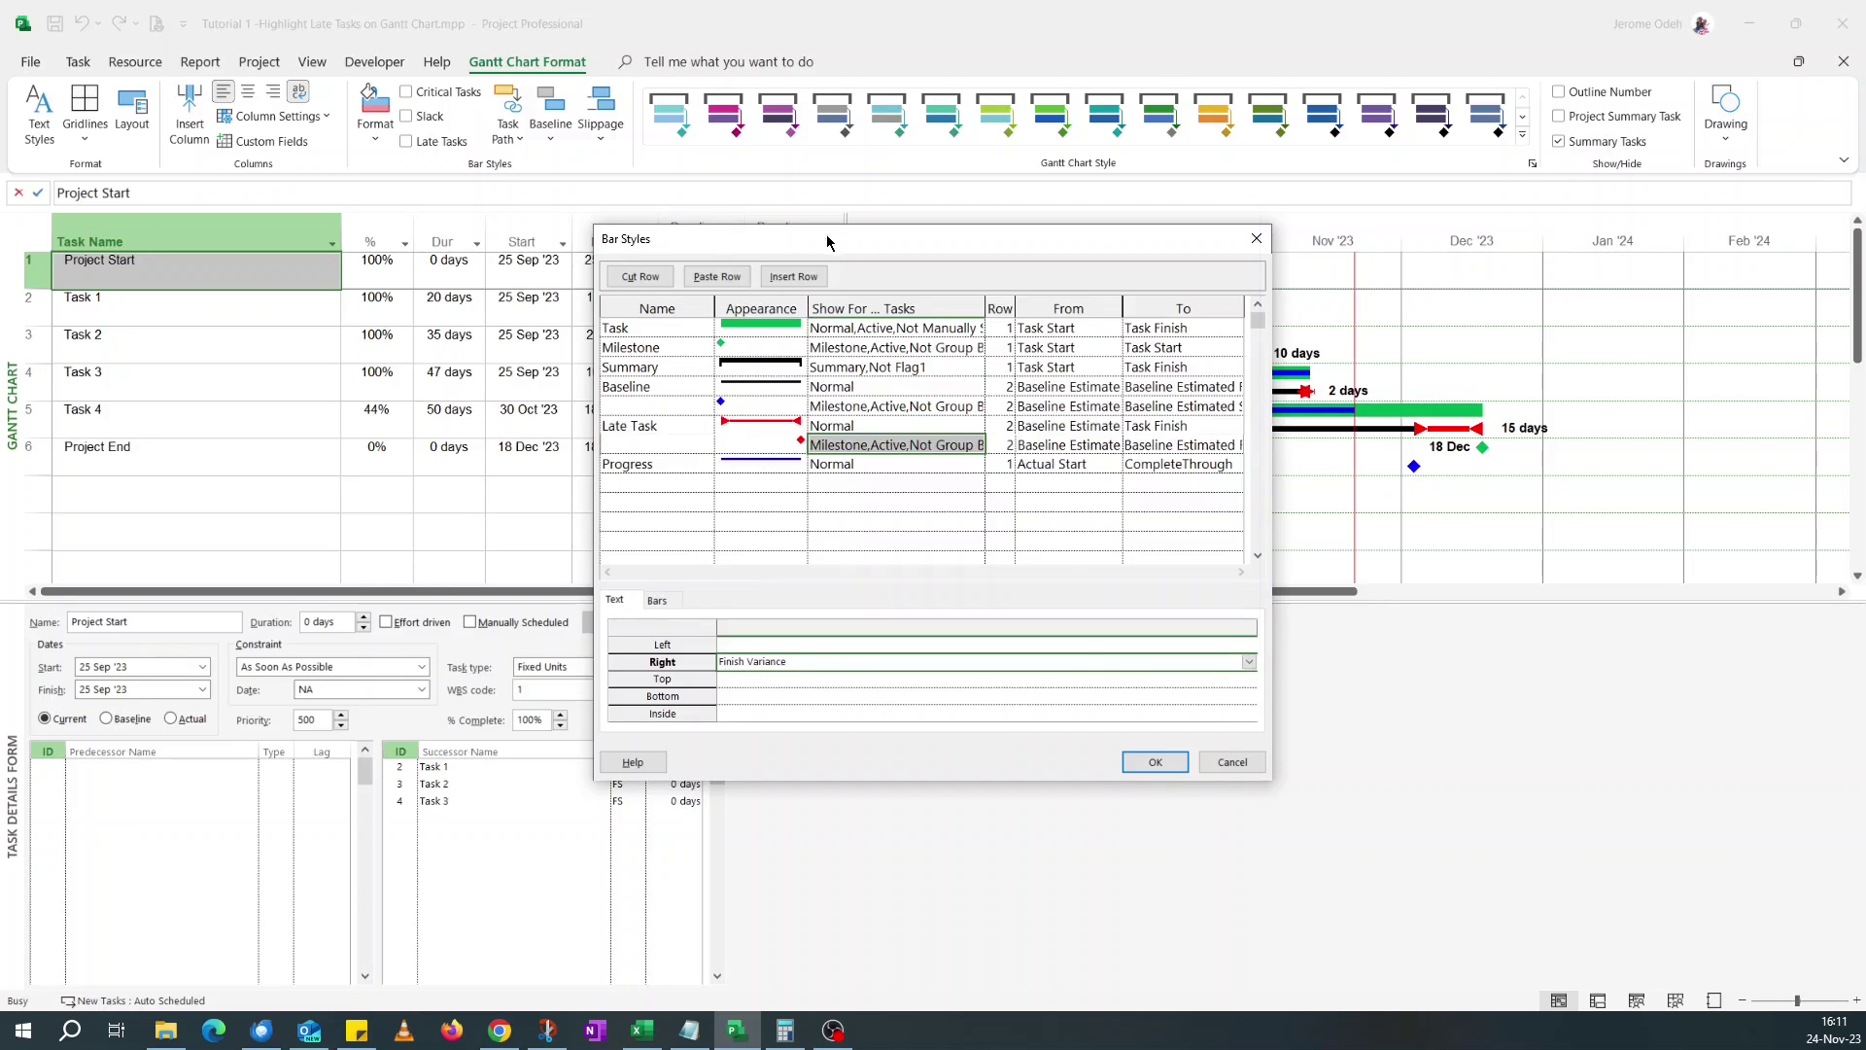
pyautogui.click(1173, 762)
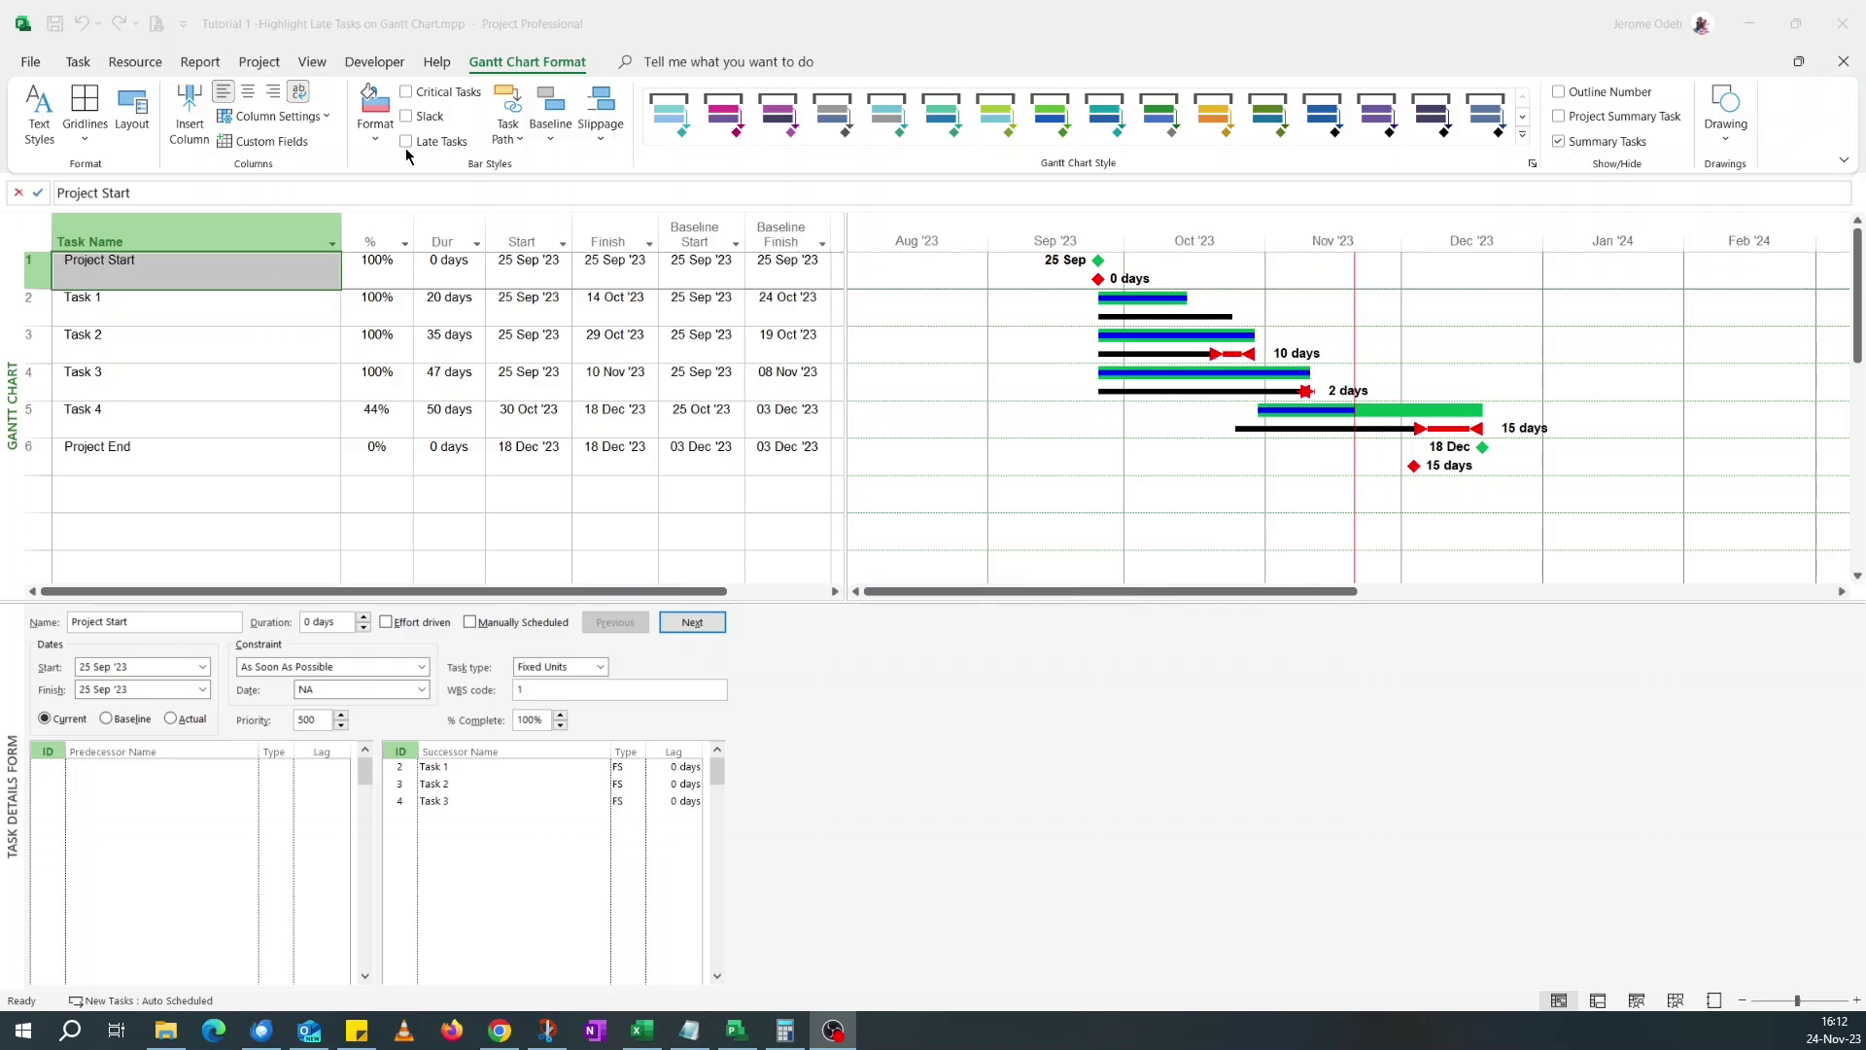
# Change the red milestone style's To field to Task Finish and apply it.
pyautogui.click(377, 148)
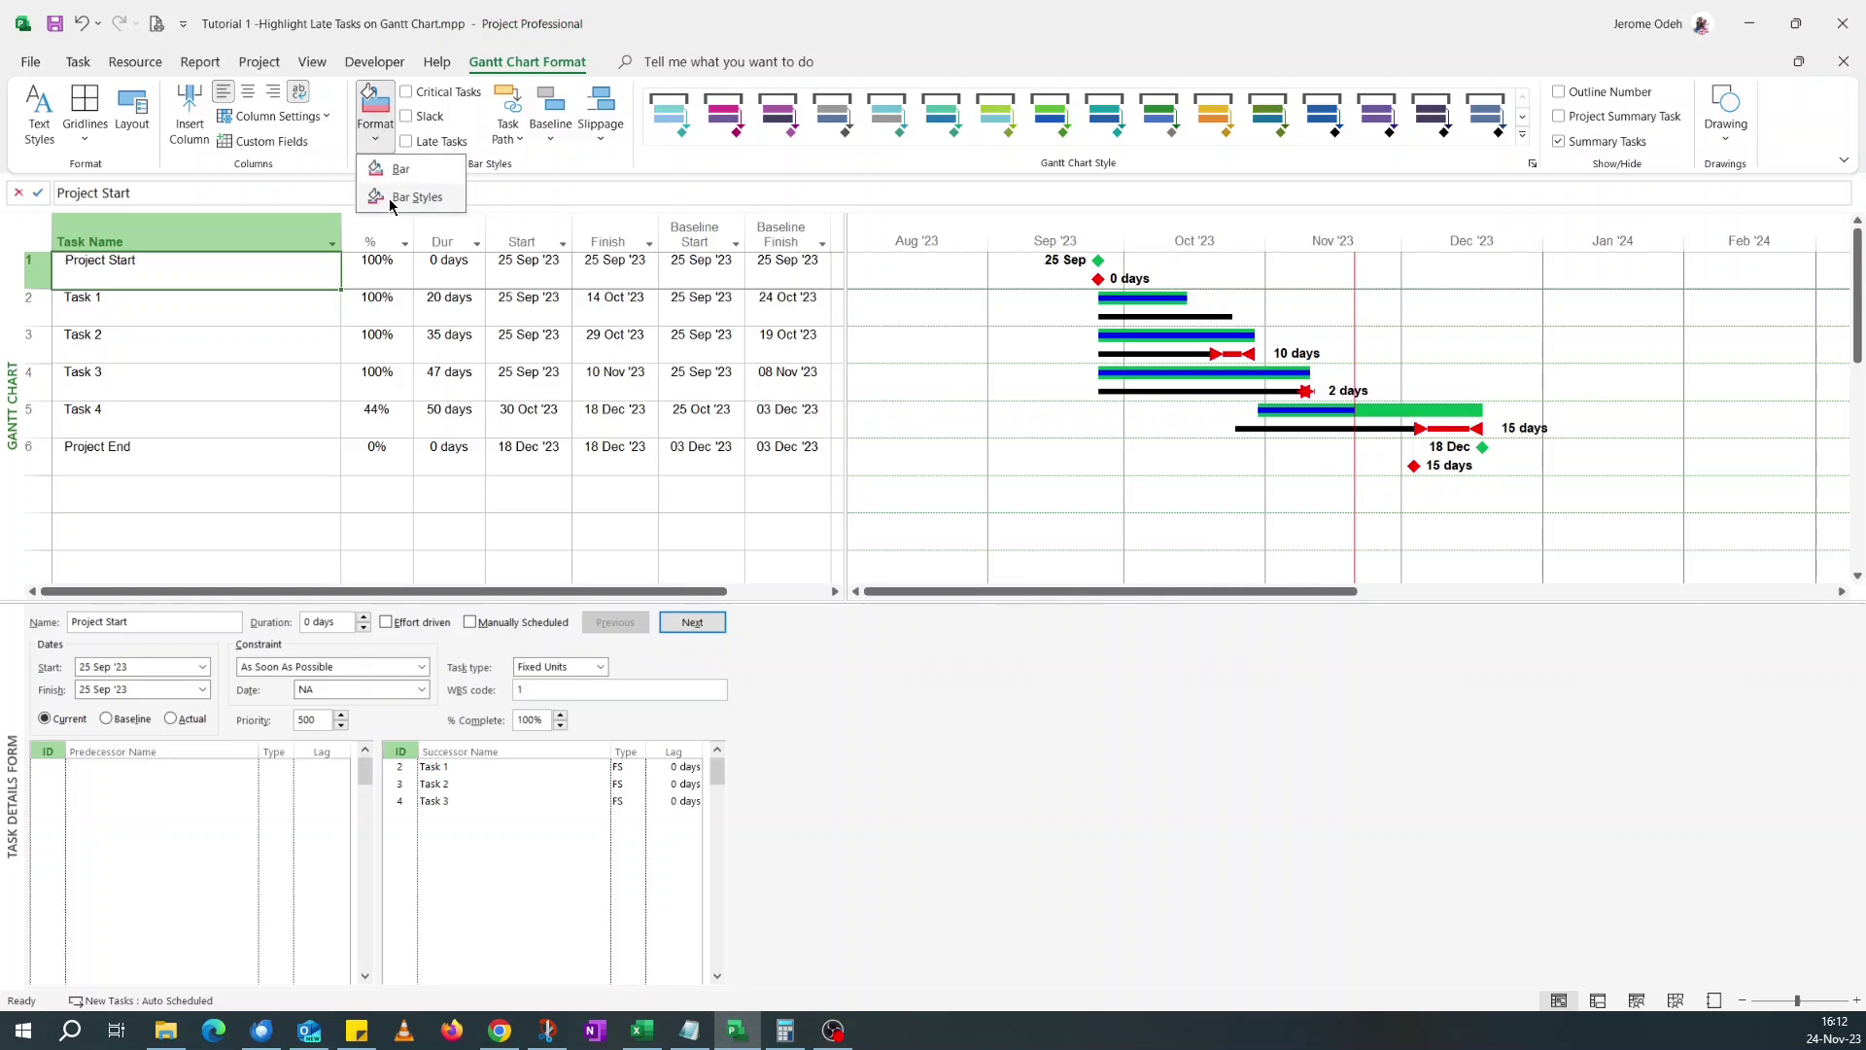
pyautogui.click(394, 202)
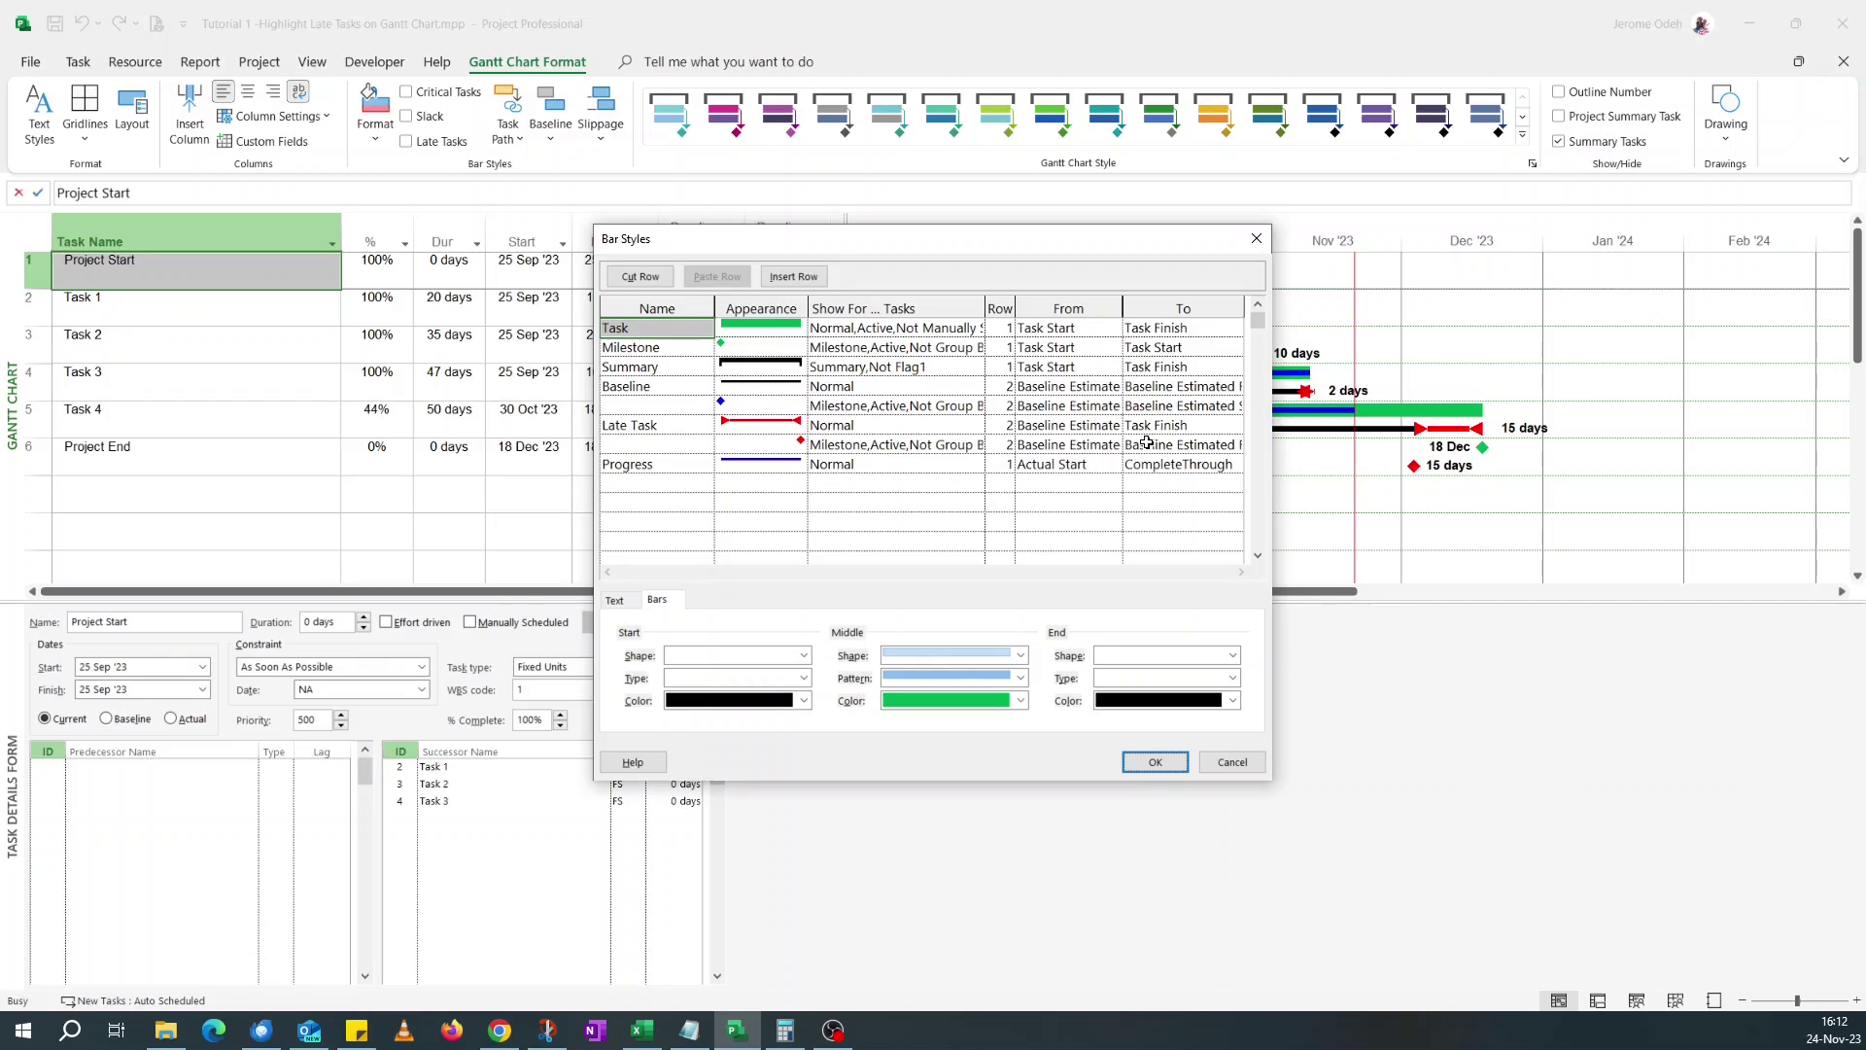
pyautogui.click(1228, 446)
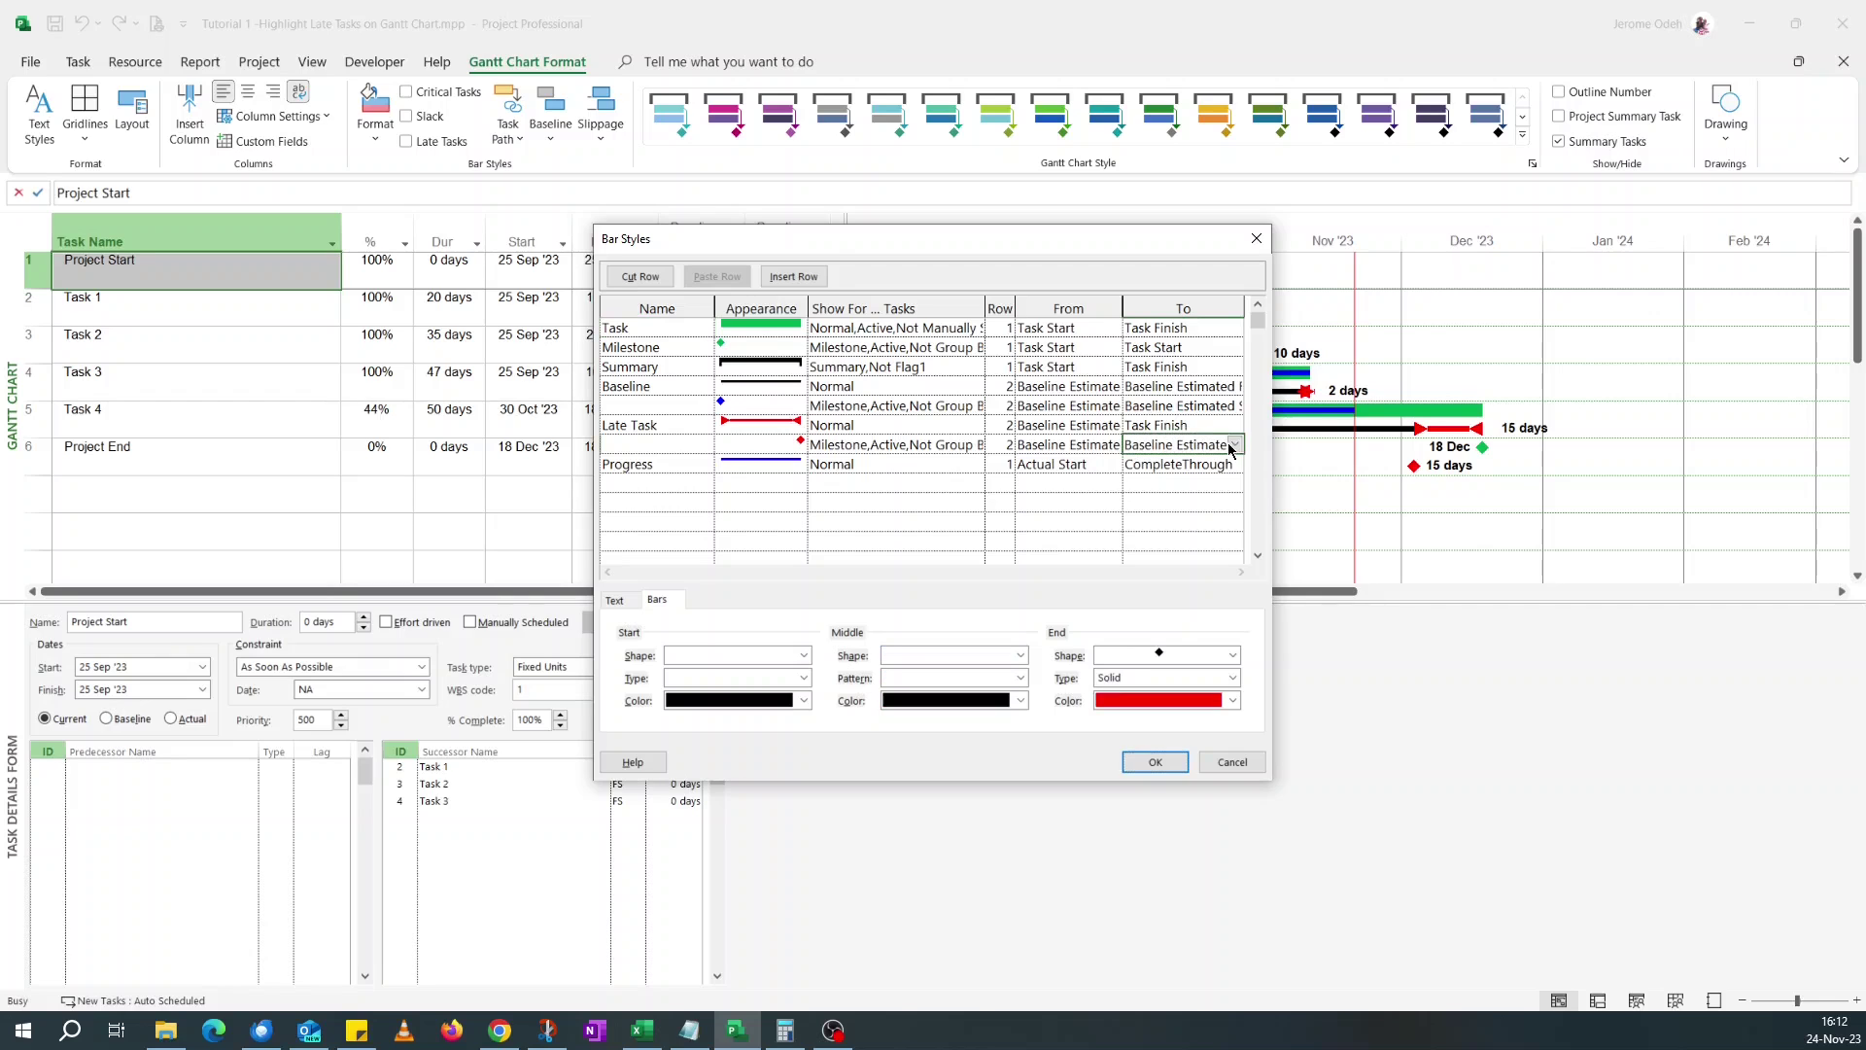
pyautogui.click(1235, 445)
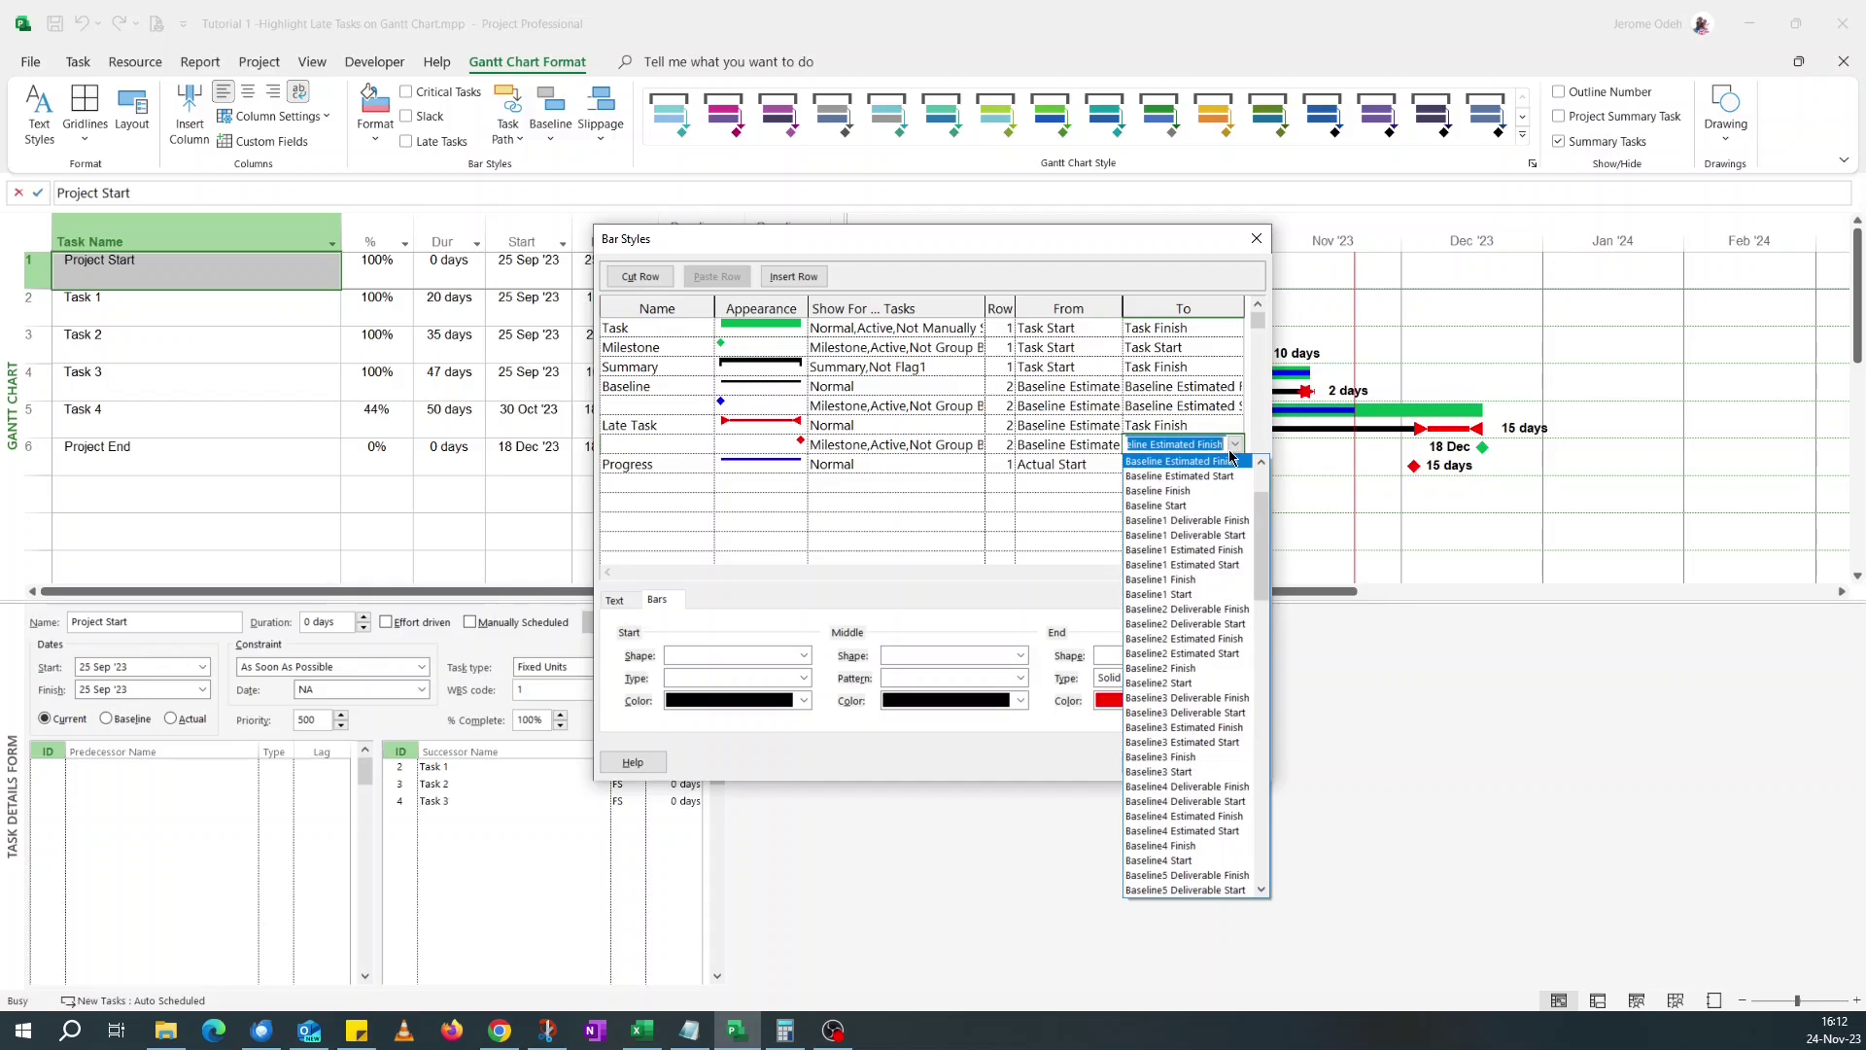
pyautogui.write('Task')
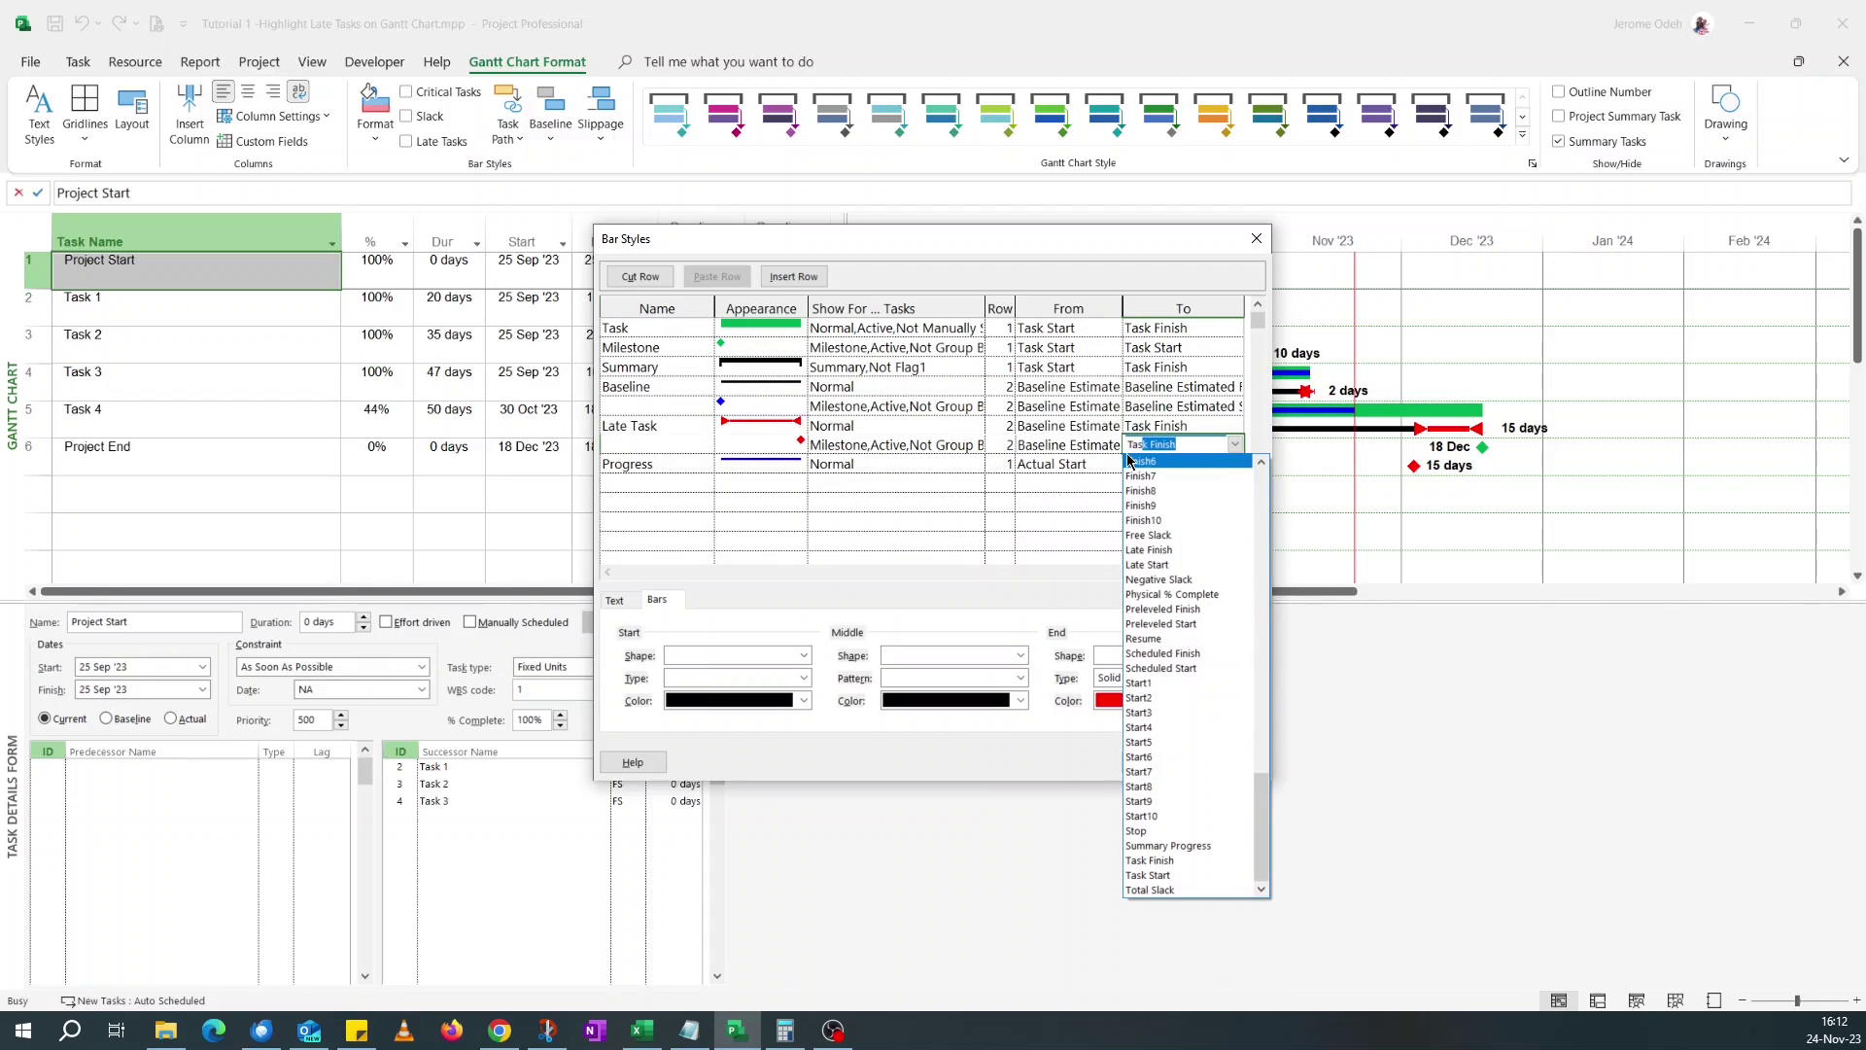
pyautogui.click(1111, 449)
pyautogui.click(1075, 463)
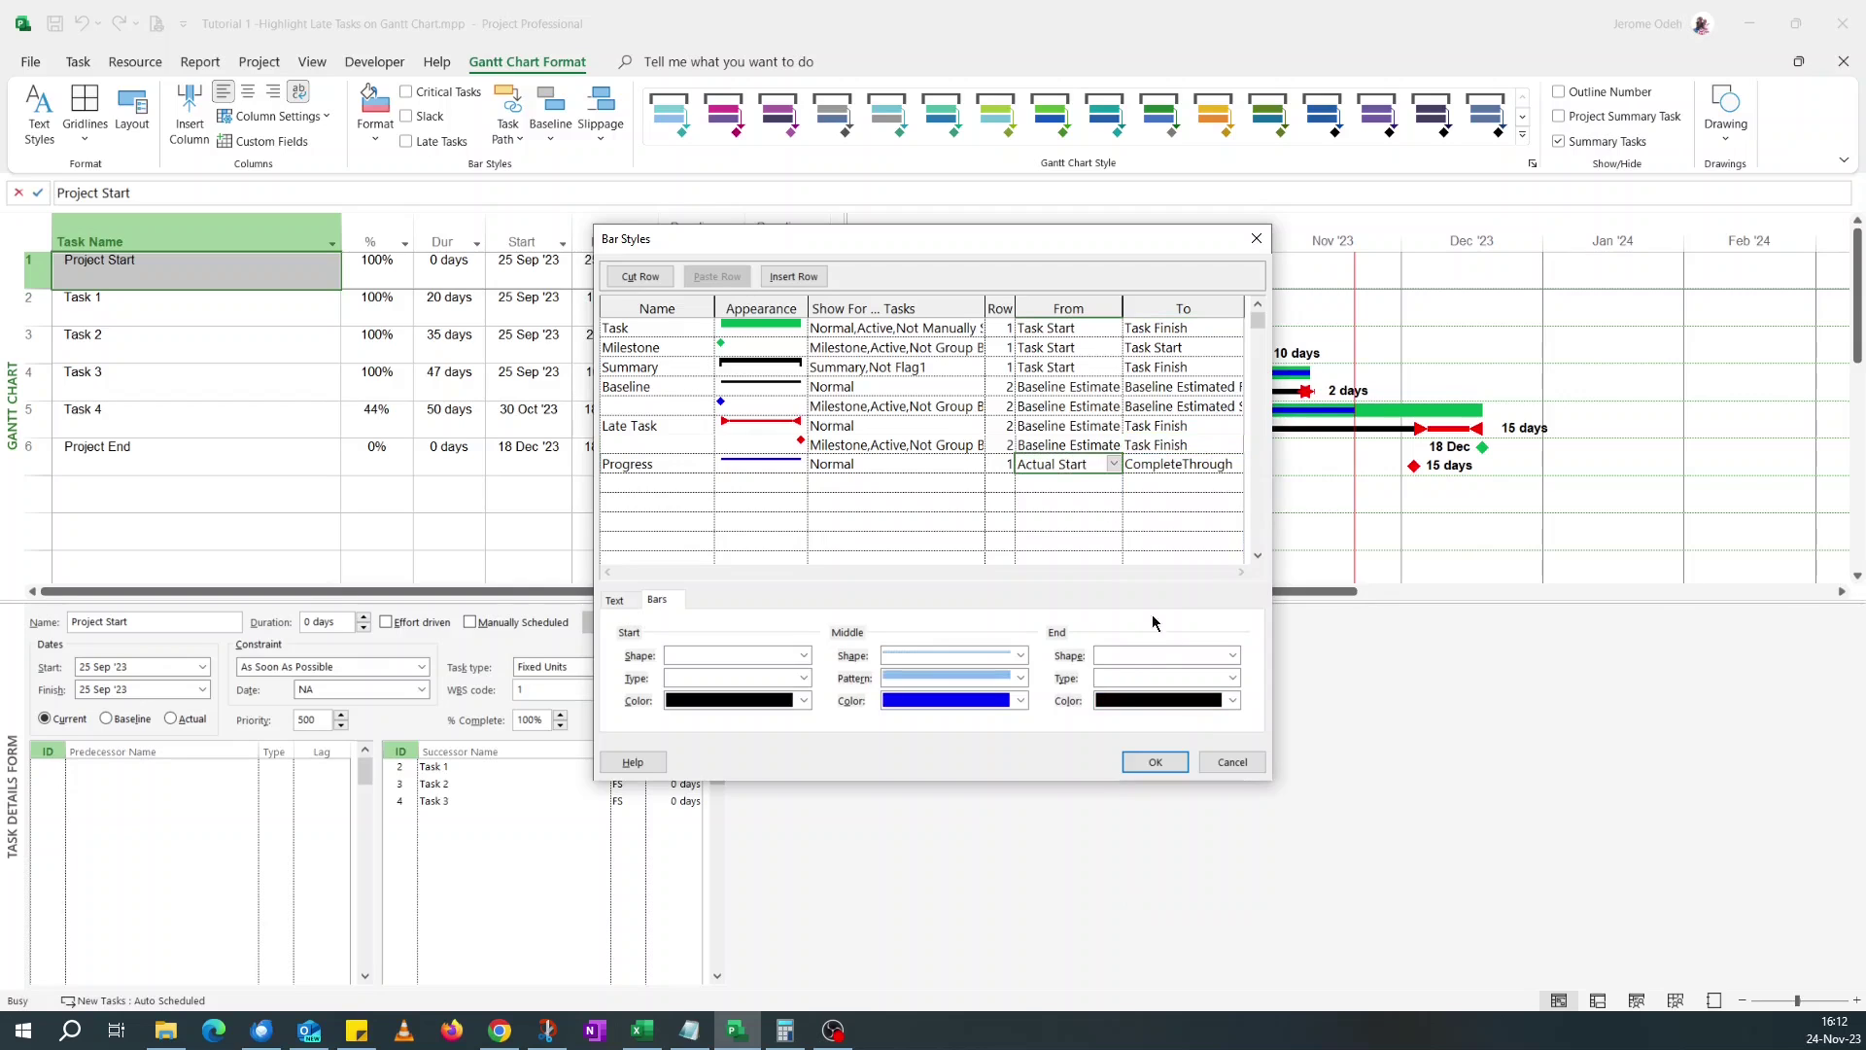
pyautogui.click(1037, 442)
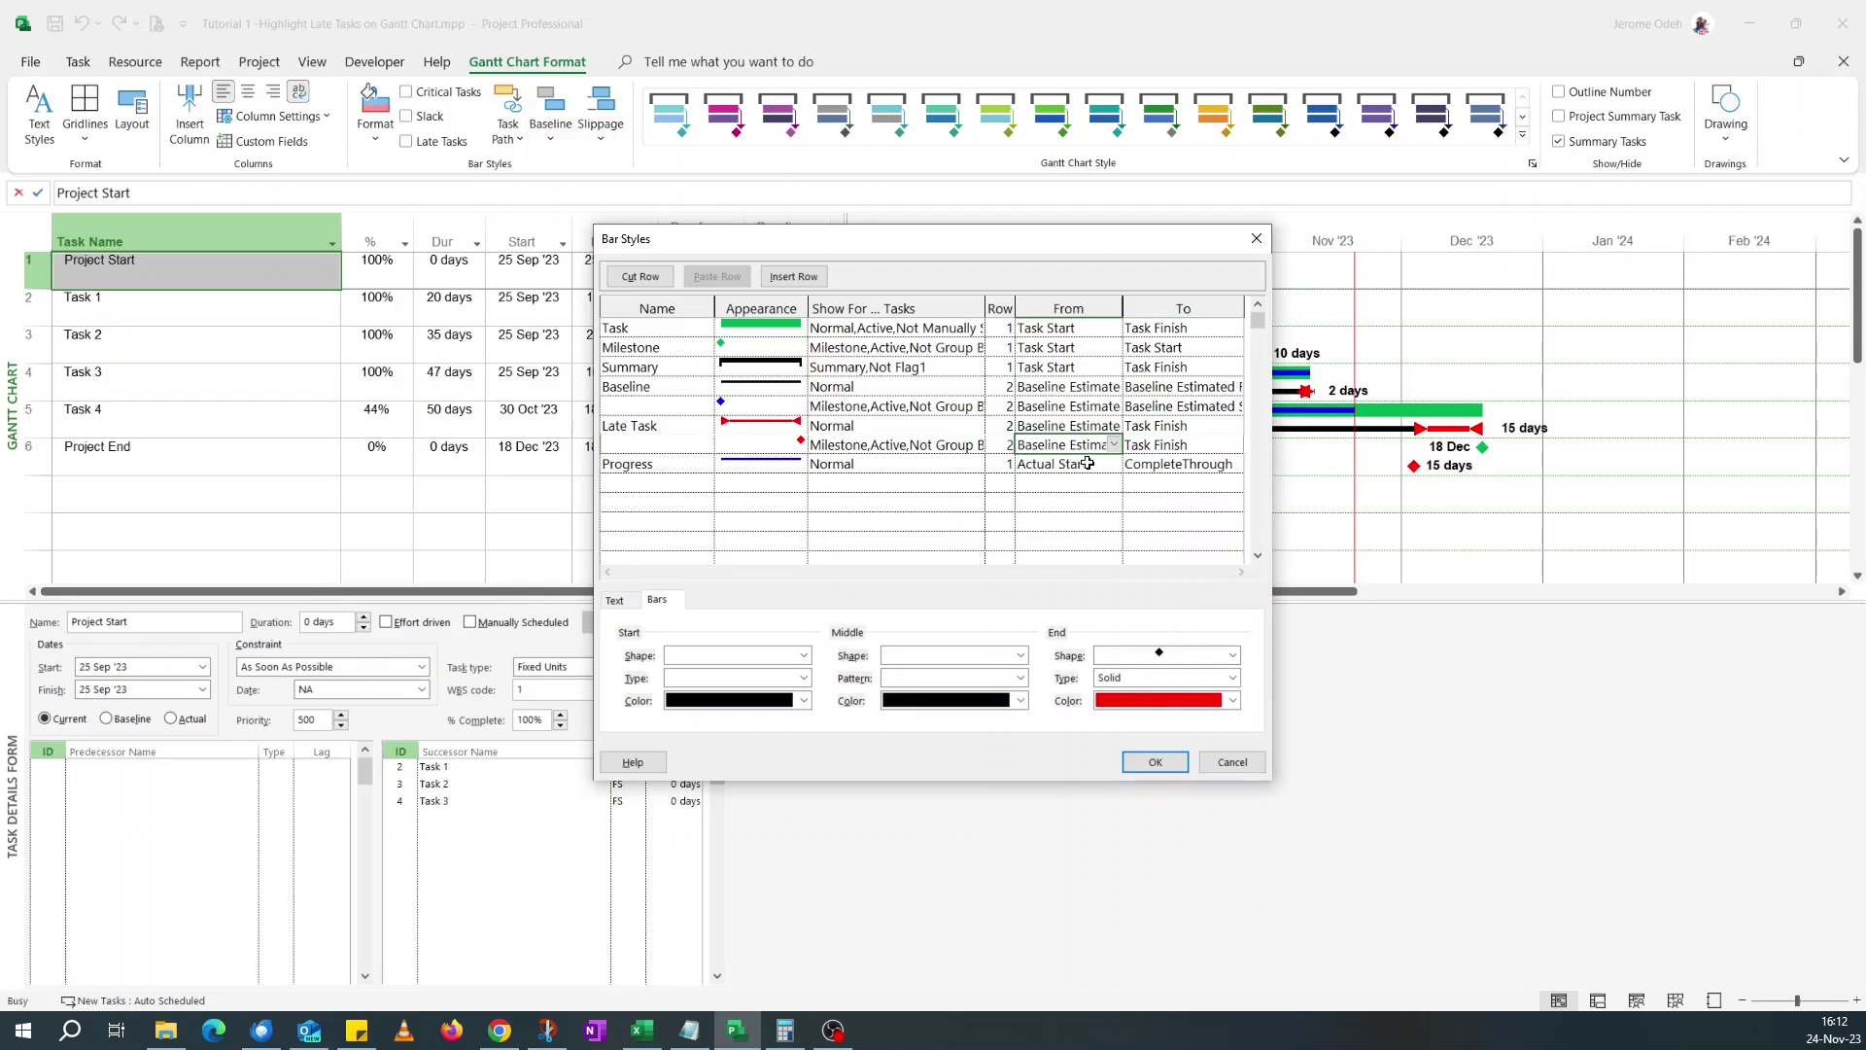
pyautogui.click(1155, 760)
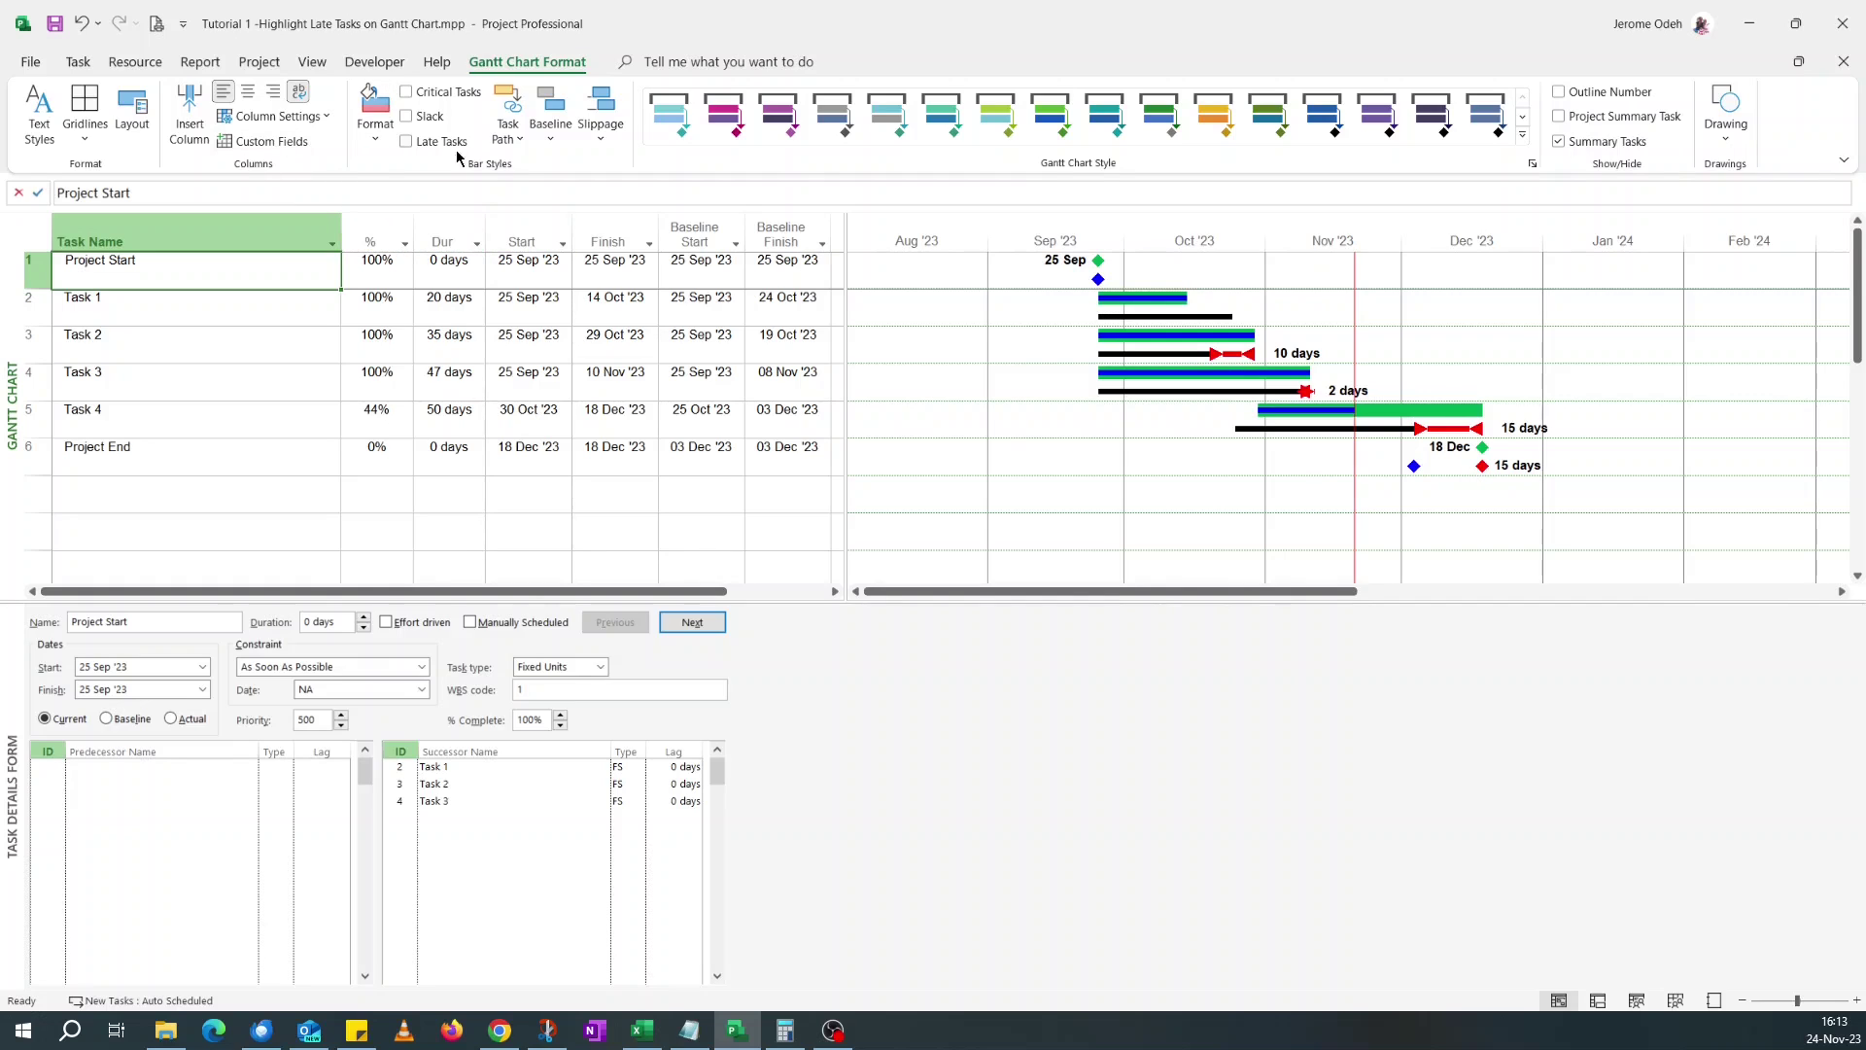
# Give the red milestone style red triangle end markers and a thin red middle line.
pyautogui.click(375, 127)
pyautogui.click(426, 202)
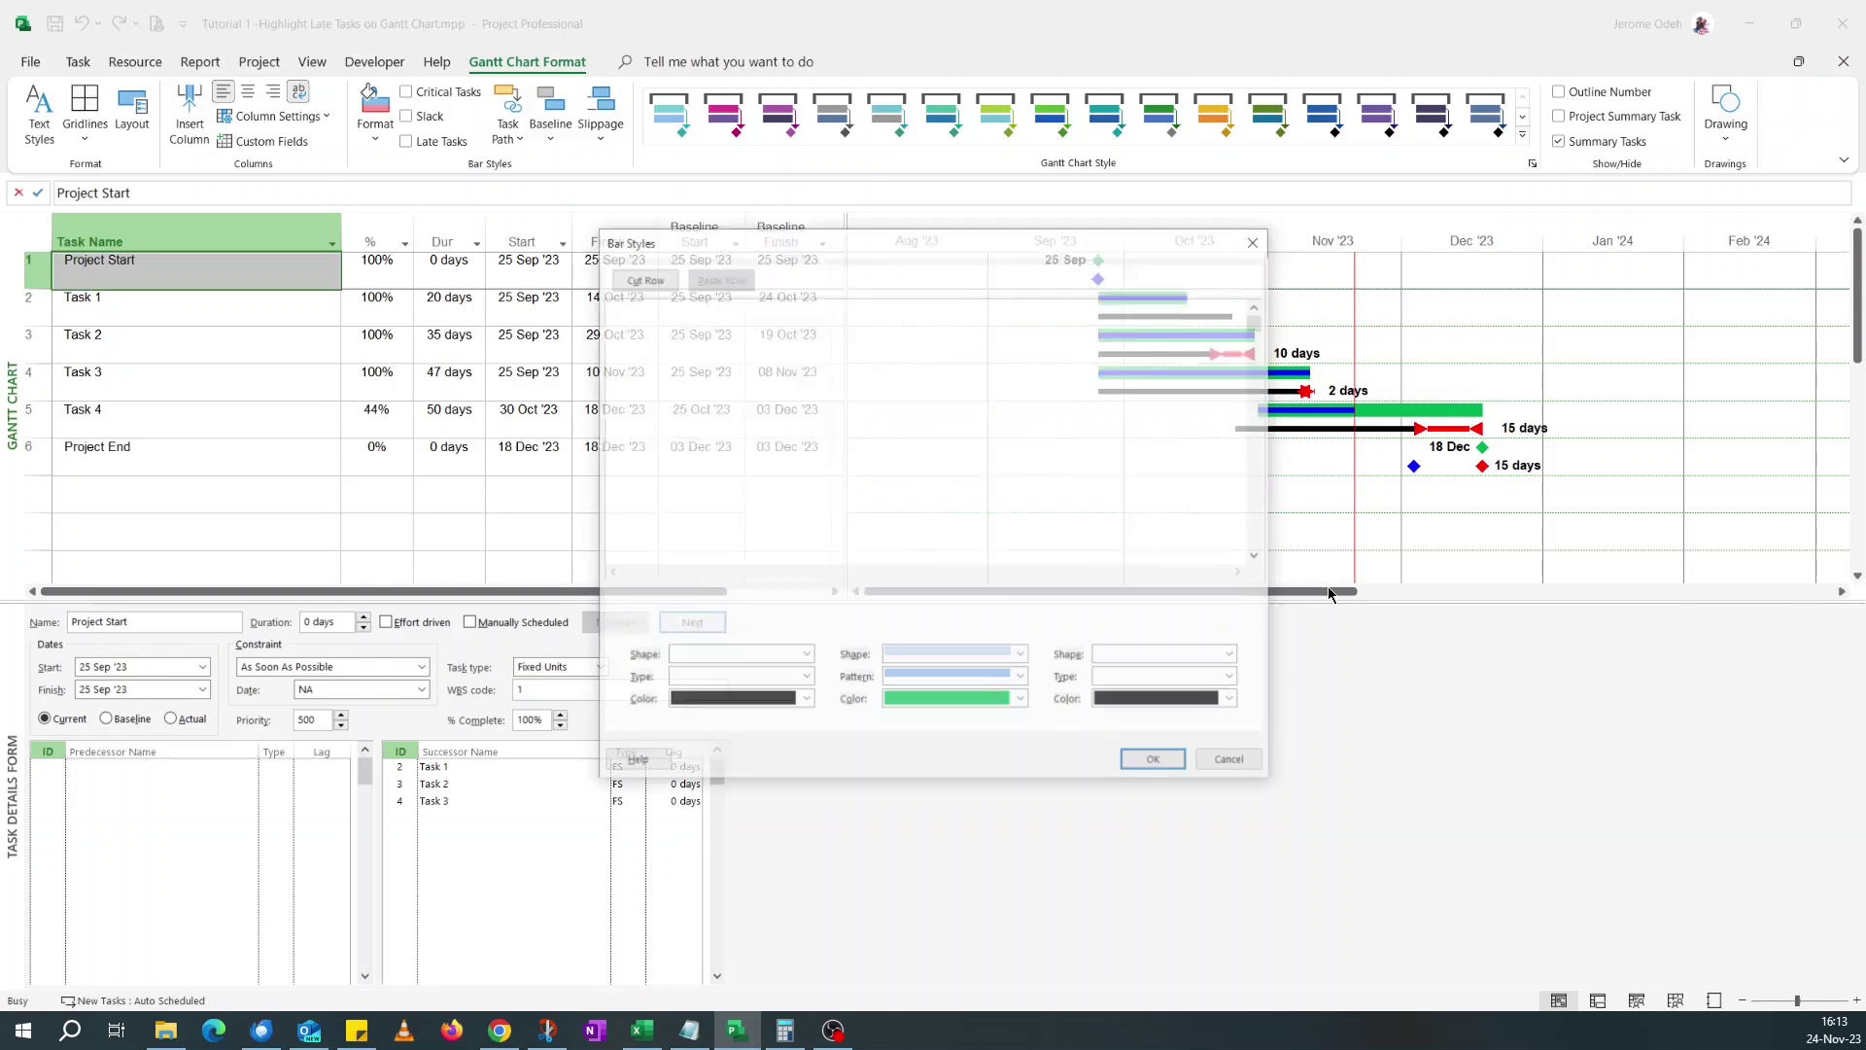
pyautogui.click(768, 444)
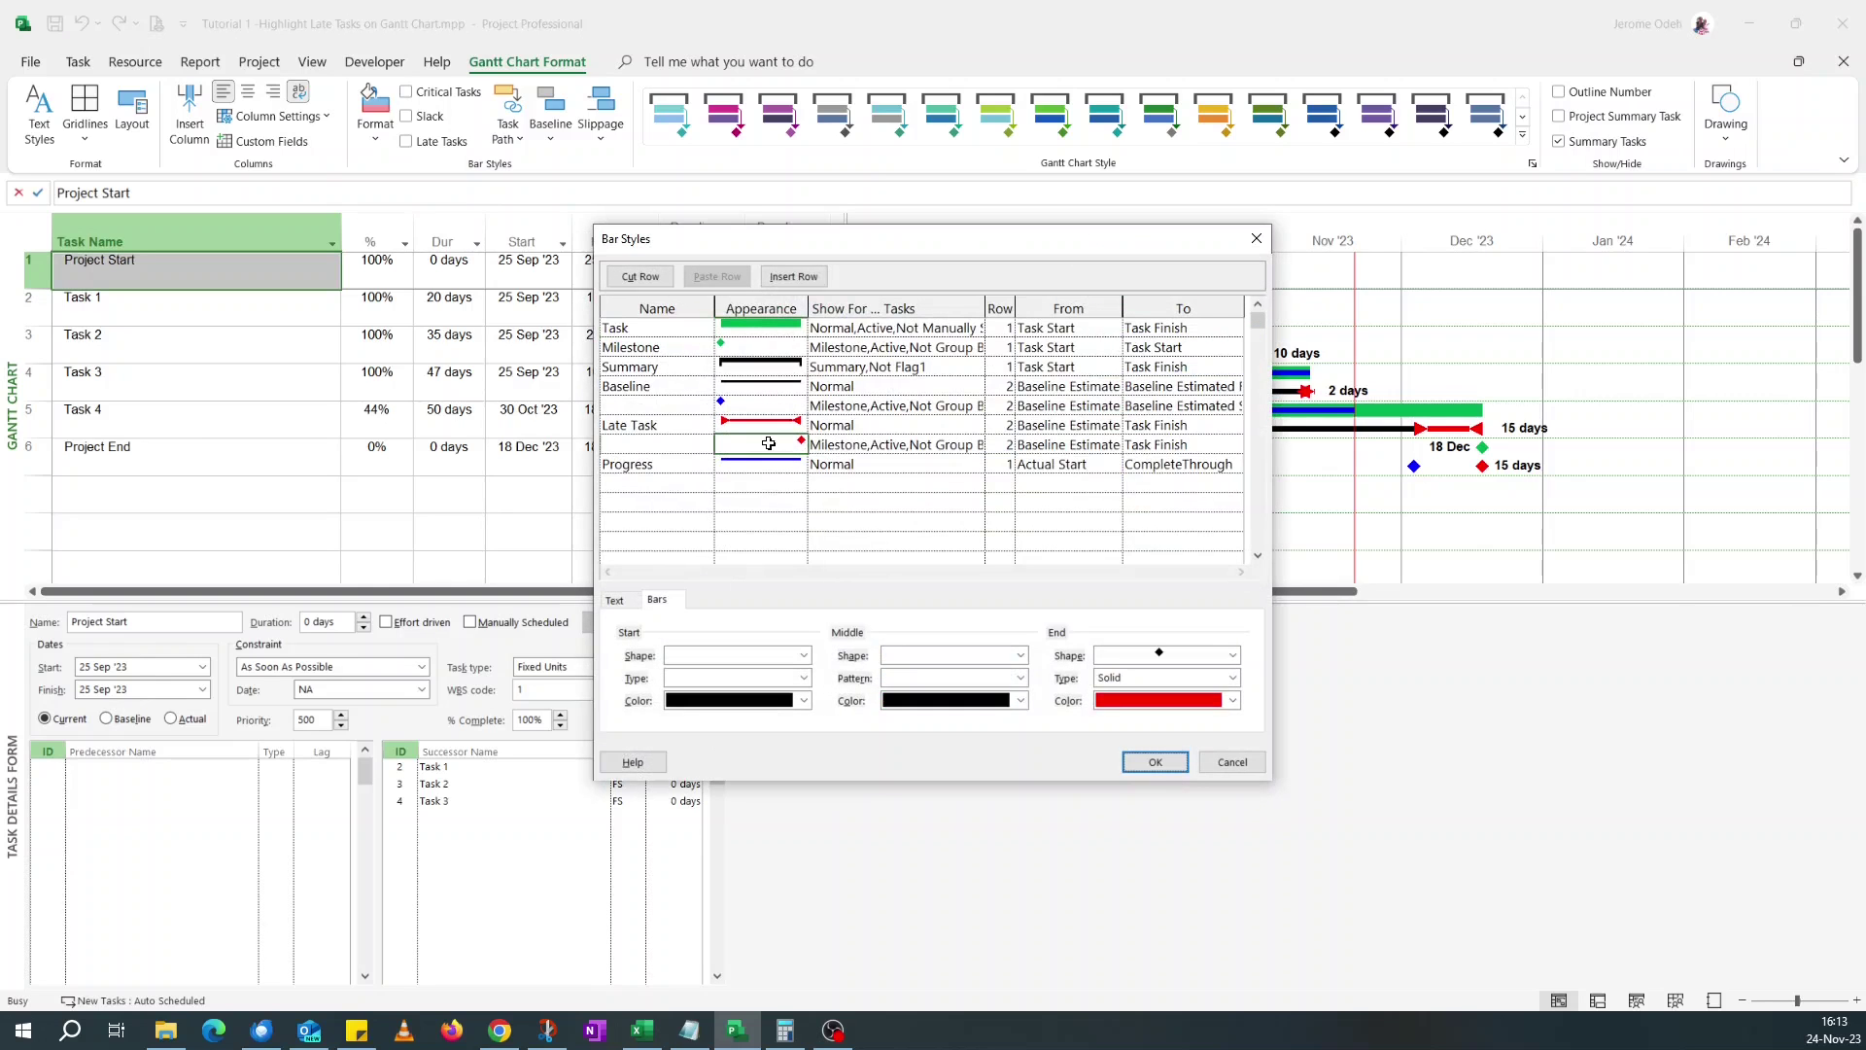
pyautogui.click(1231, 655)
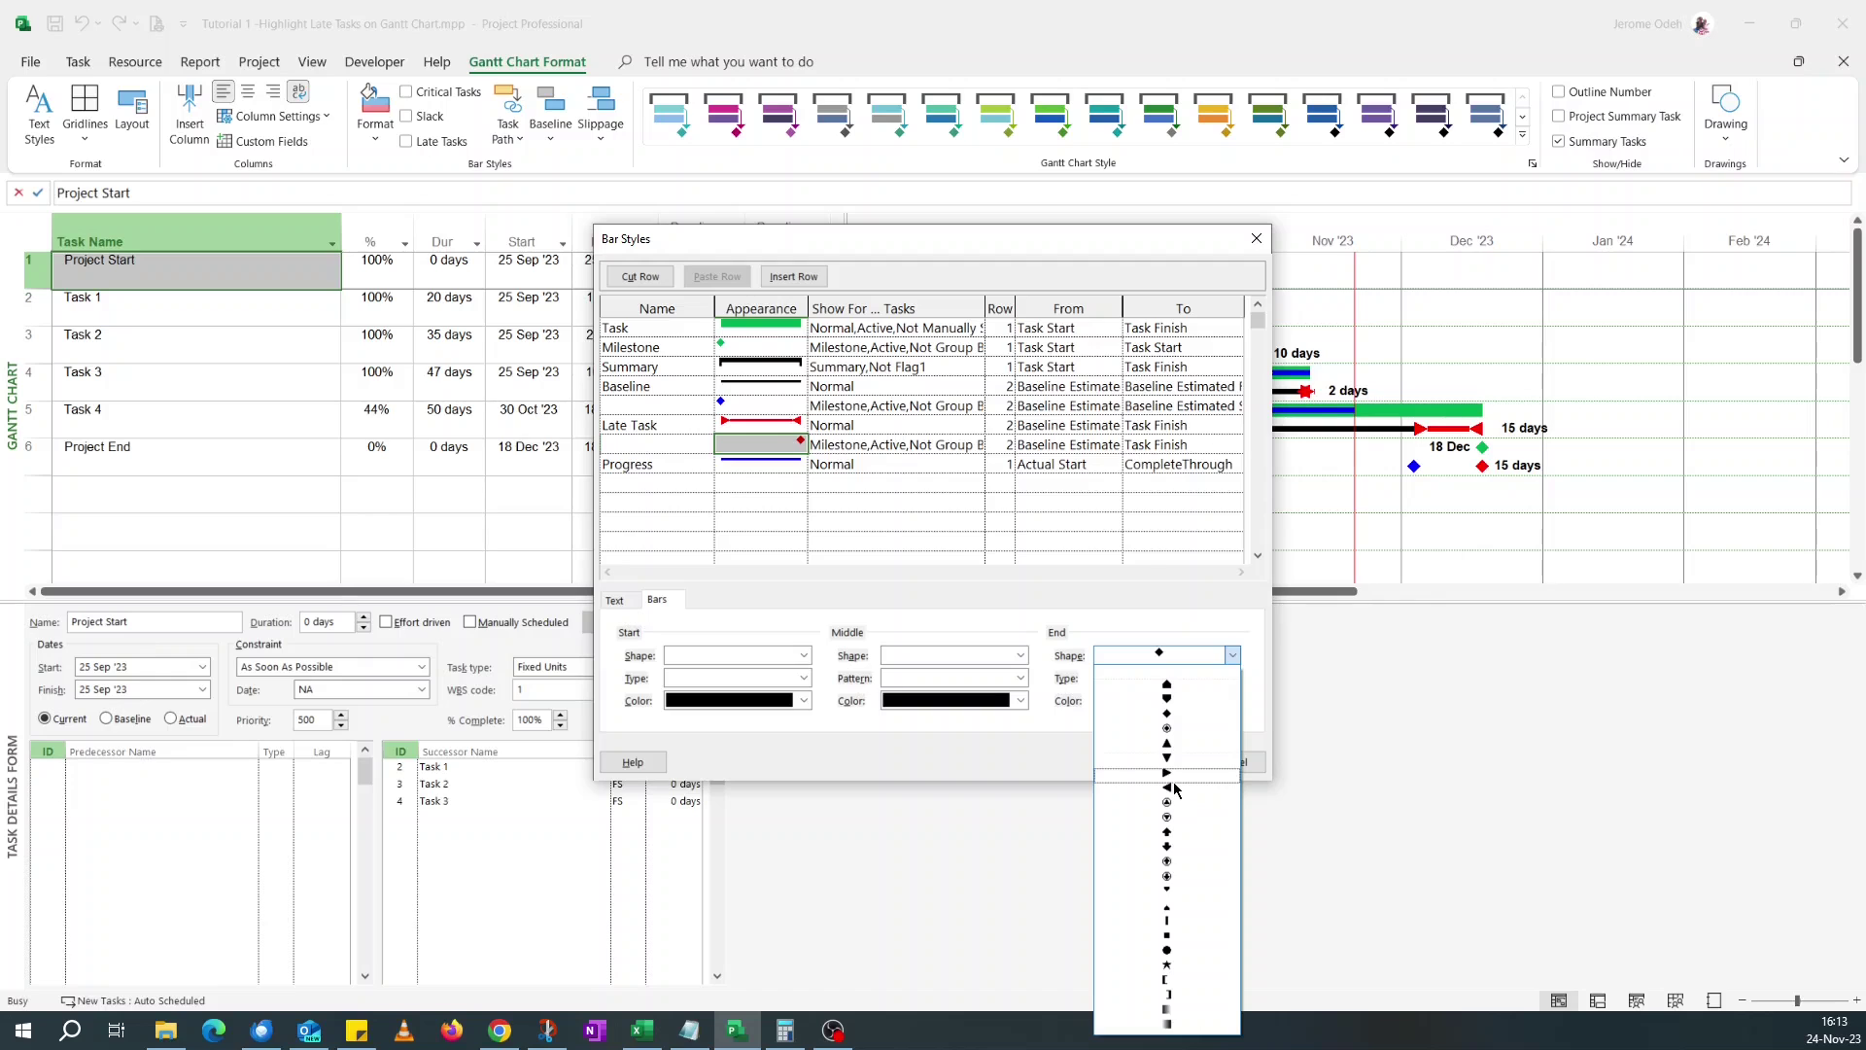
pyautogui.click(1174, 782)
pyautogui.click(745, 657)
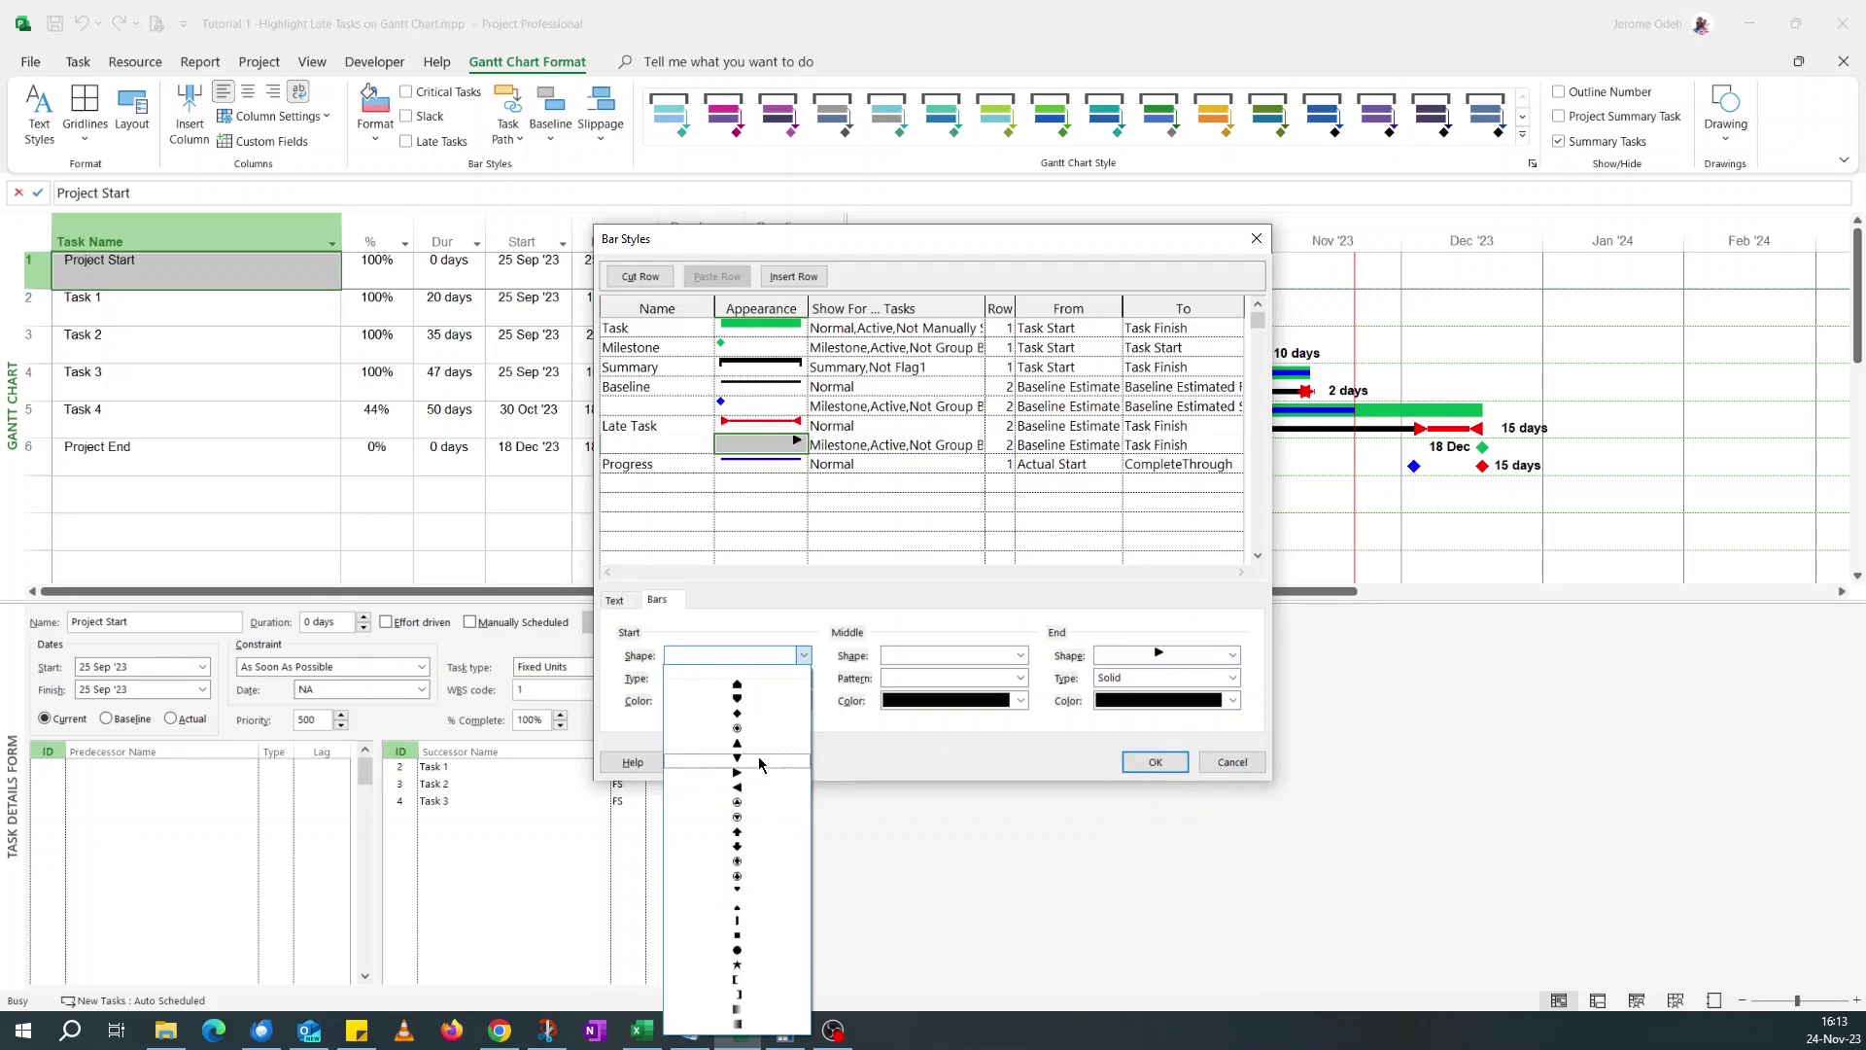
pyautogui.click(760, 762)
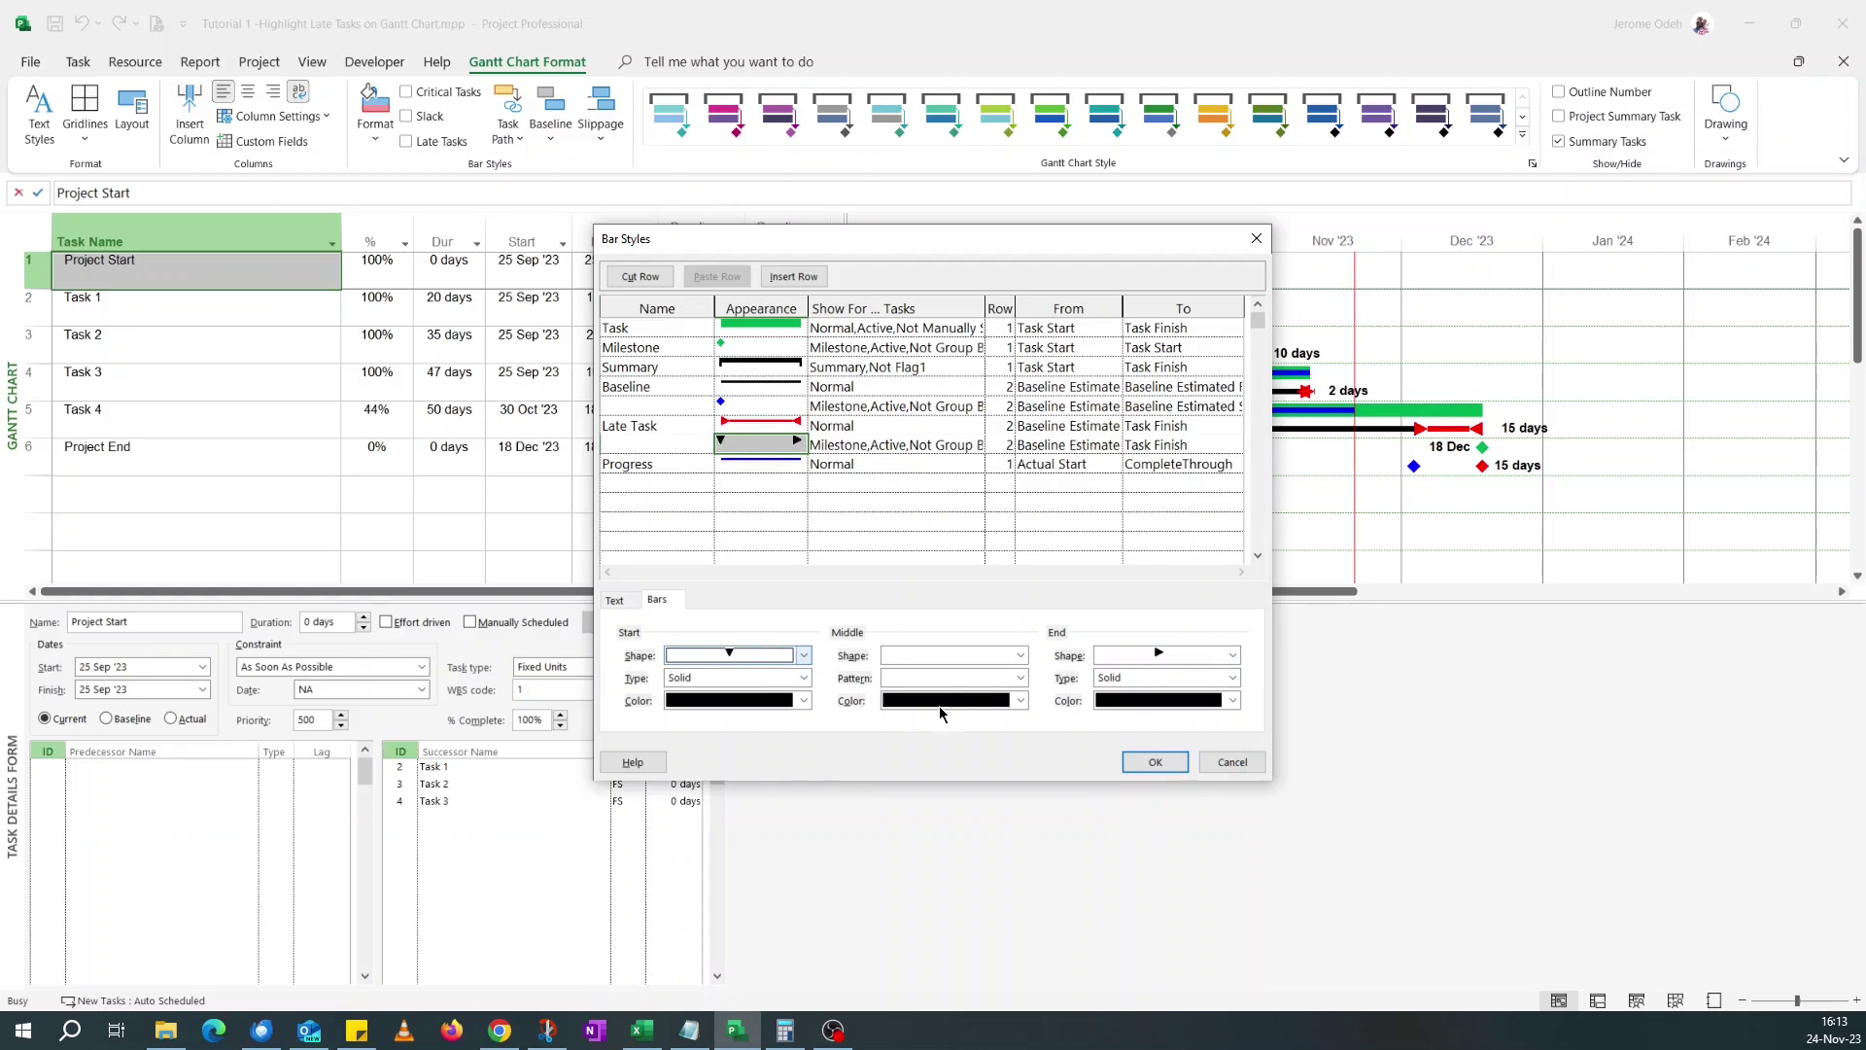
pyautogui.click(952, 657)
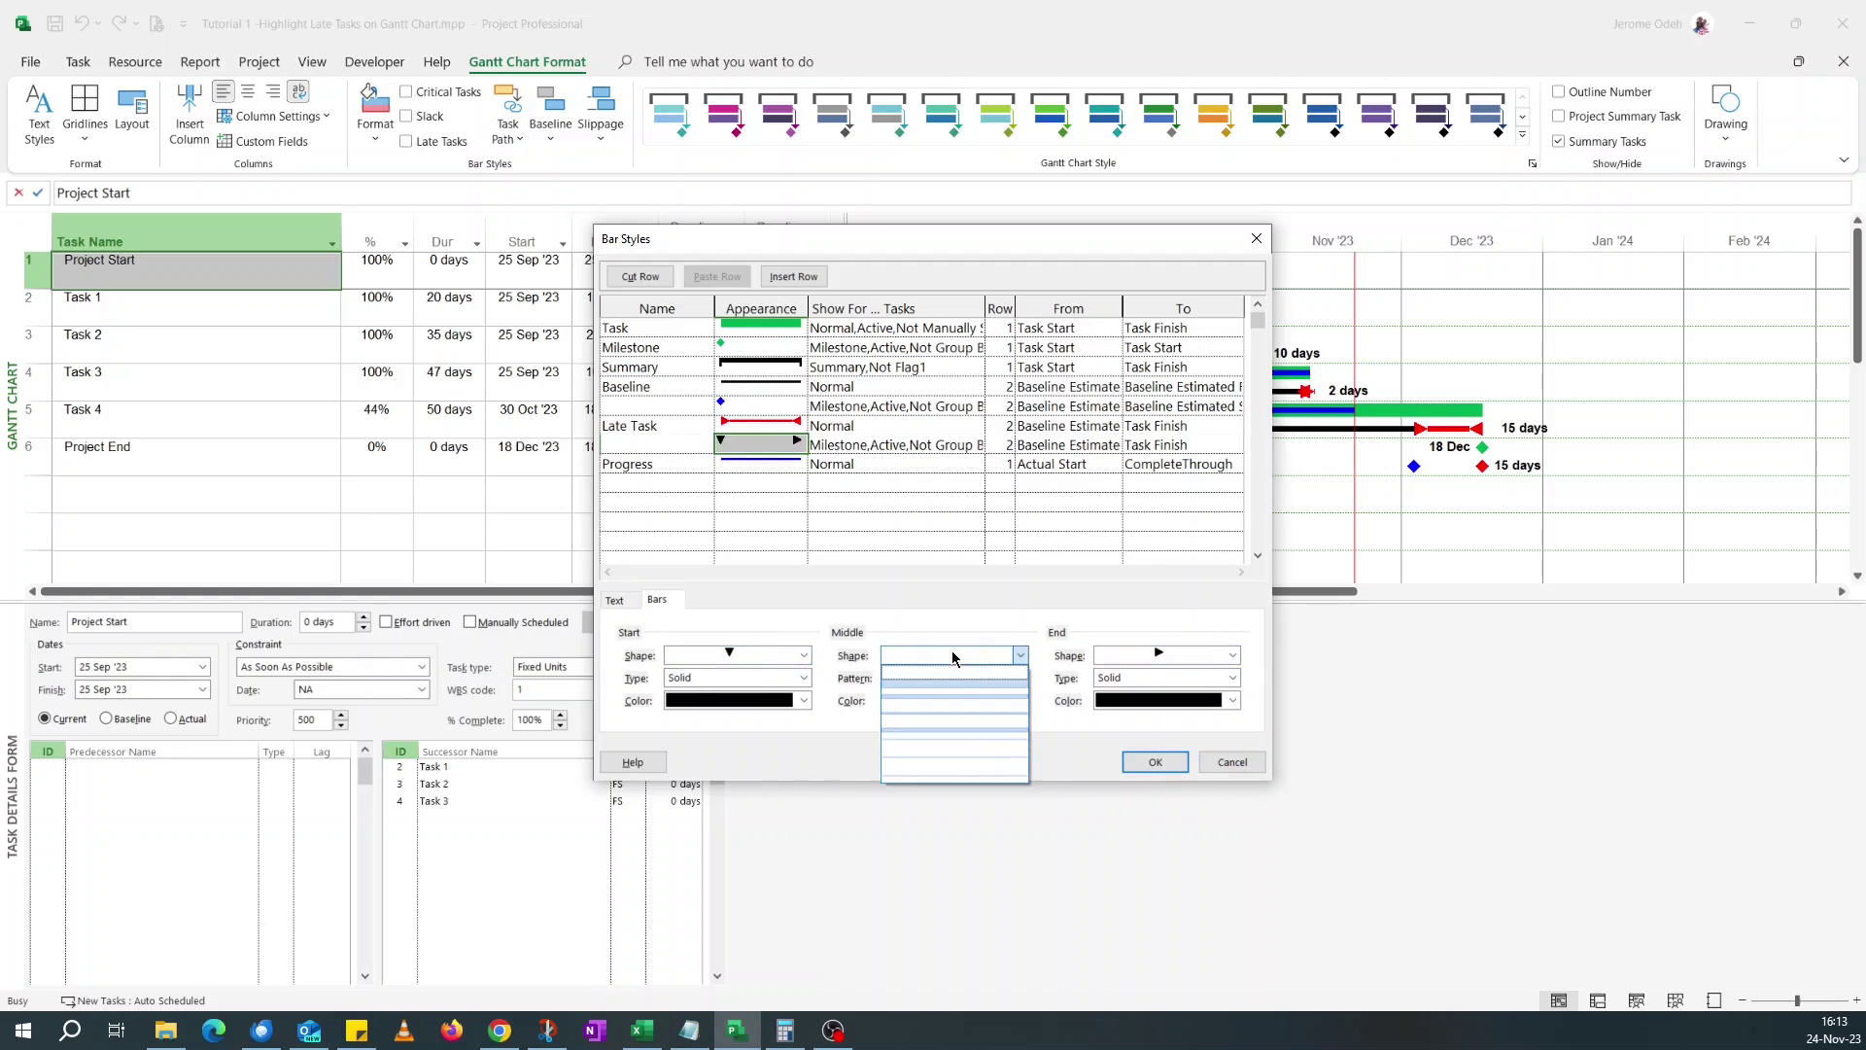
pyautogui.click(968, 719)
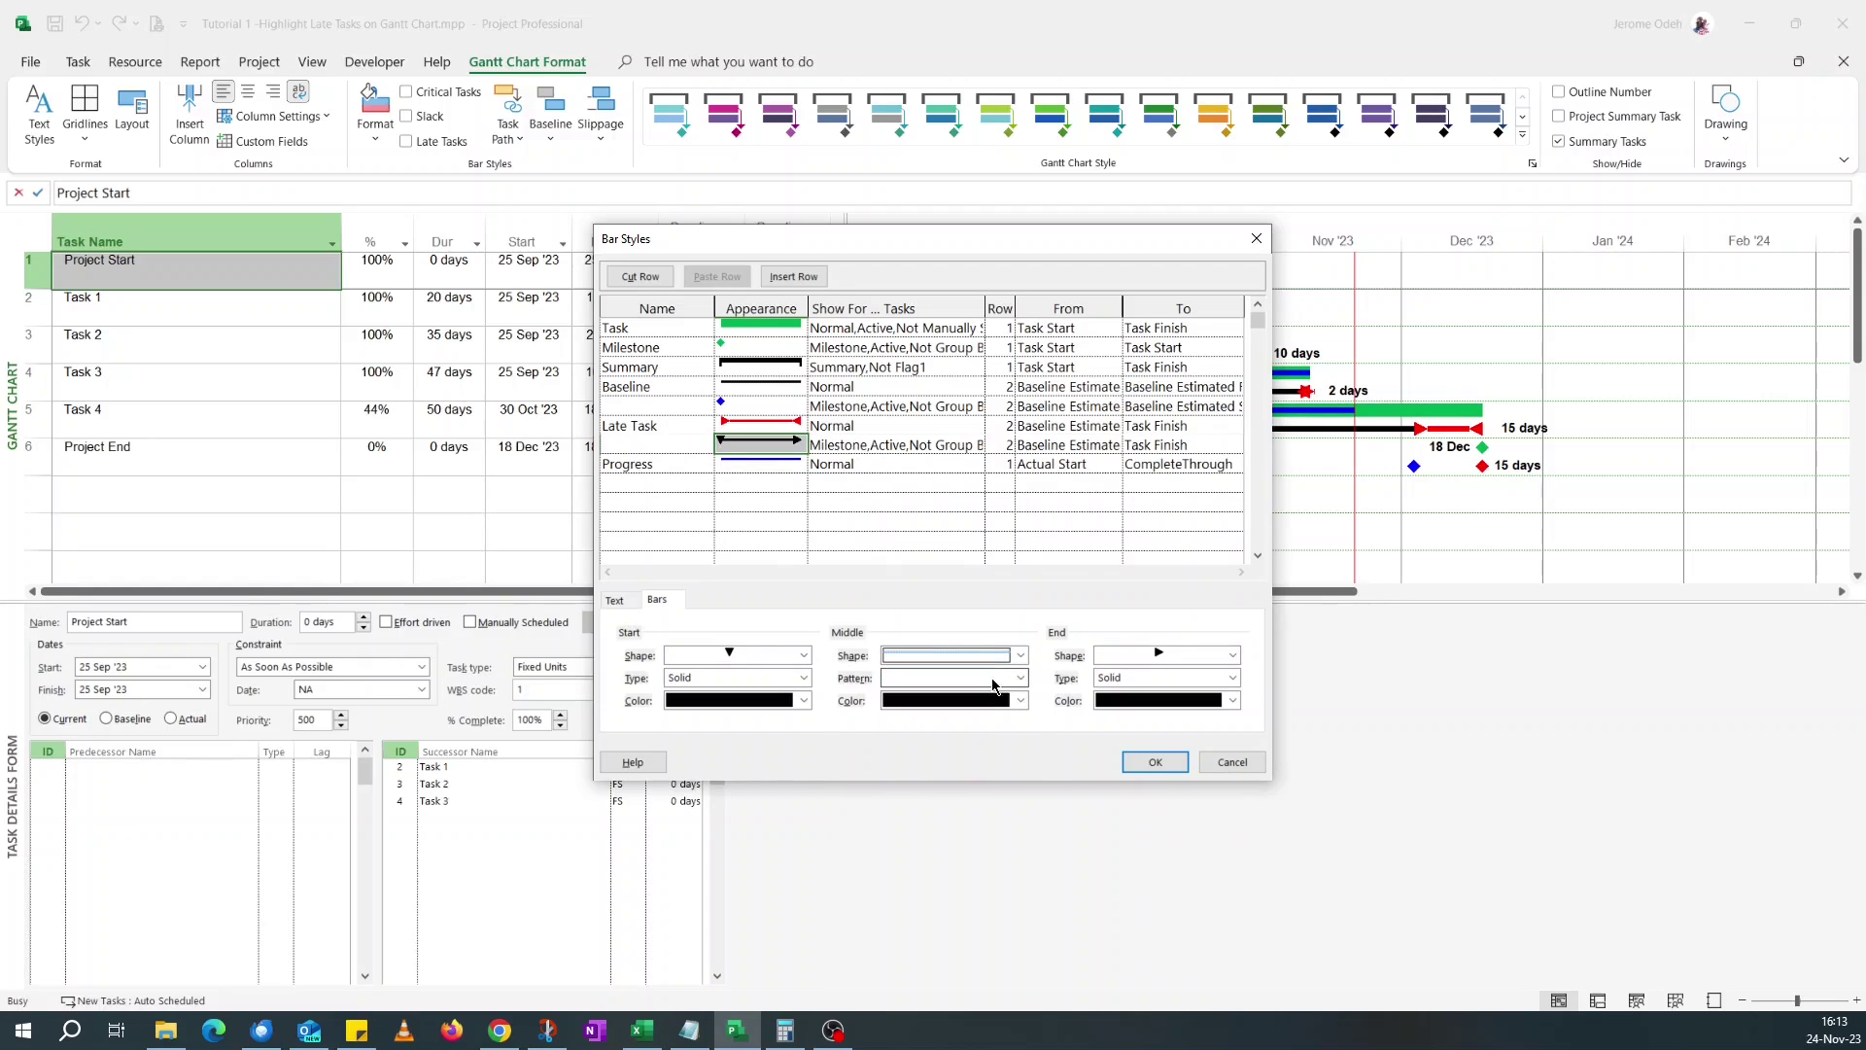
pyautogui.click(1010, 701)
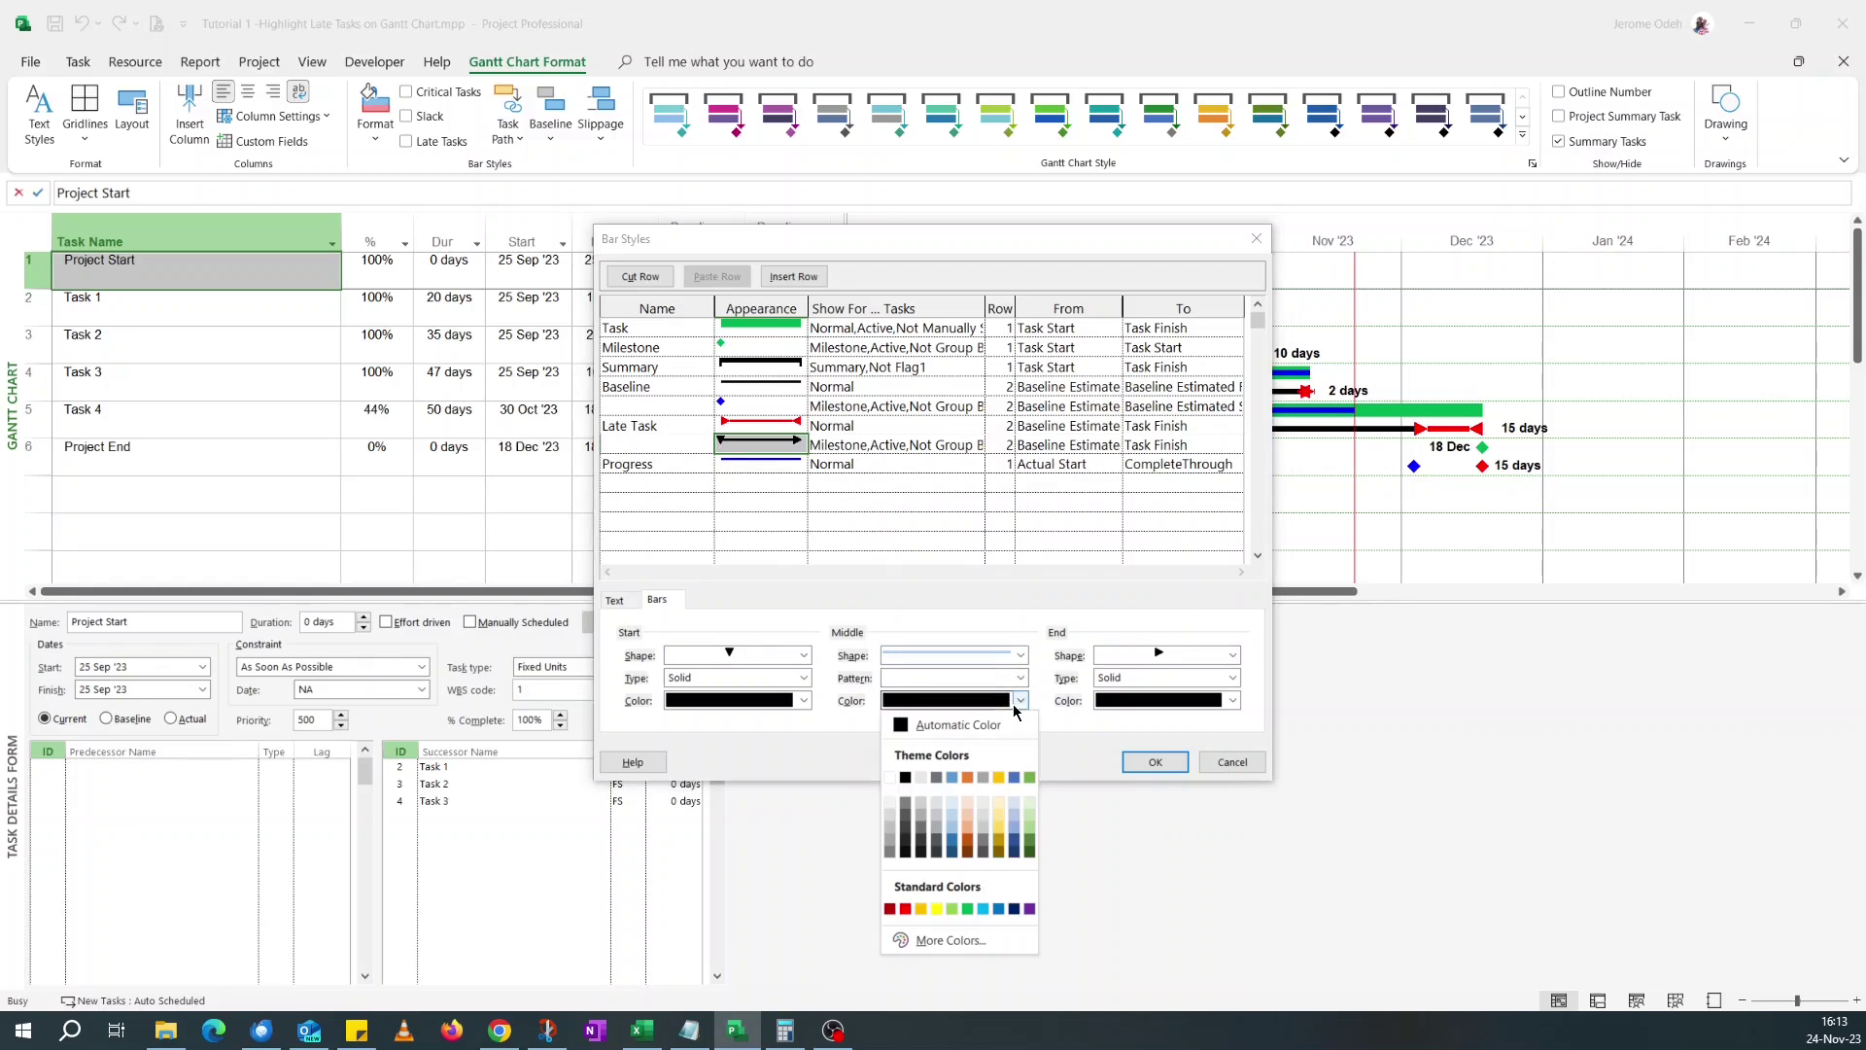
pyautogui.click(905, 909)
pyautogui.click(1230, 703)
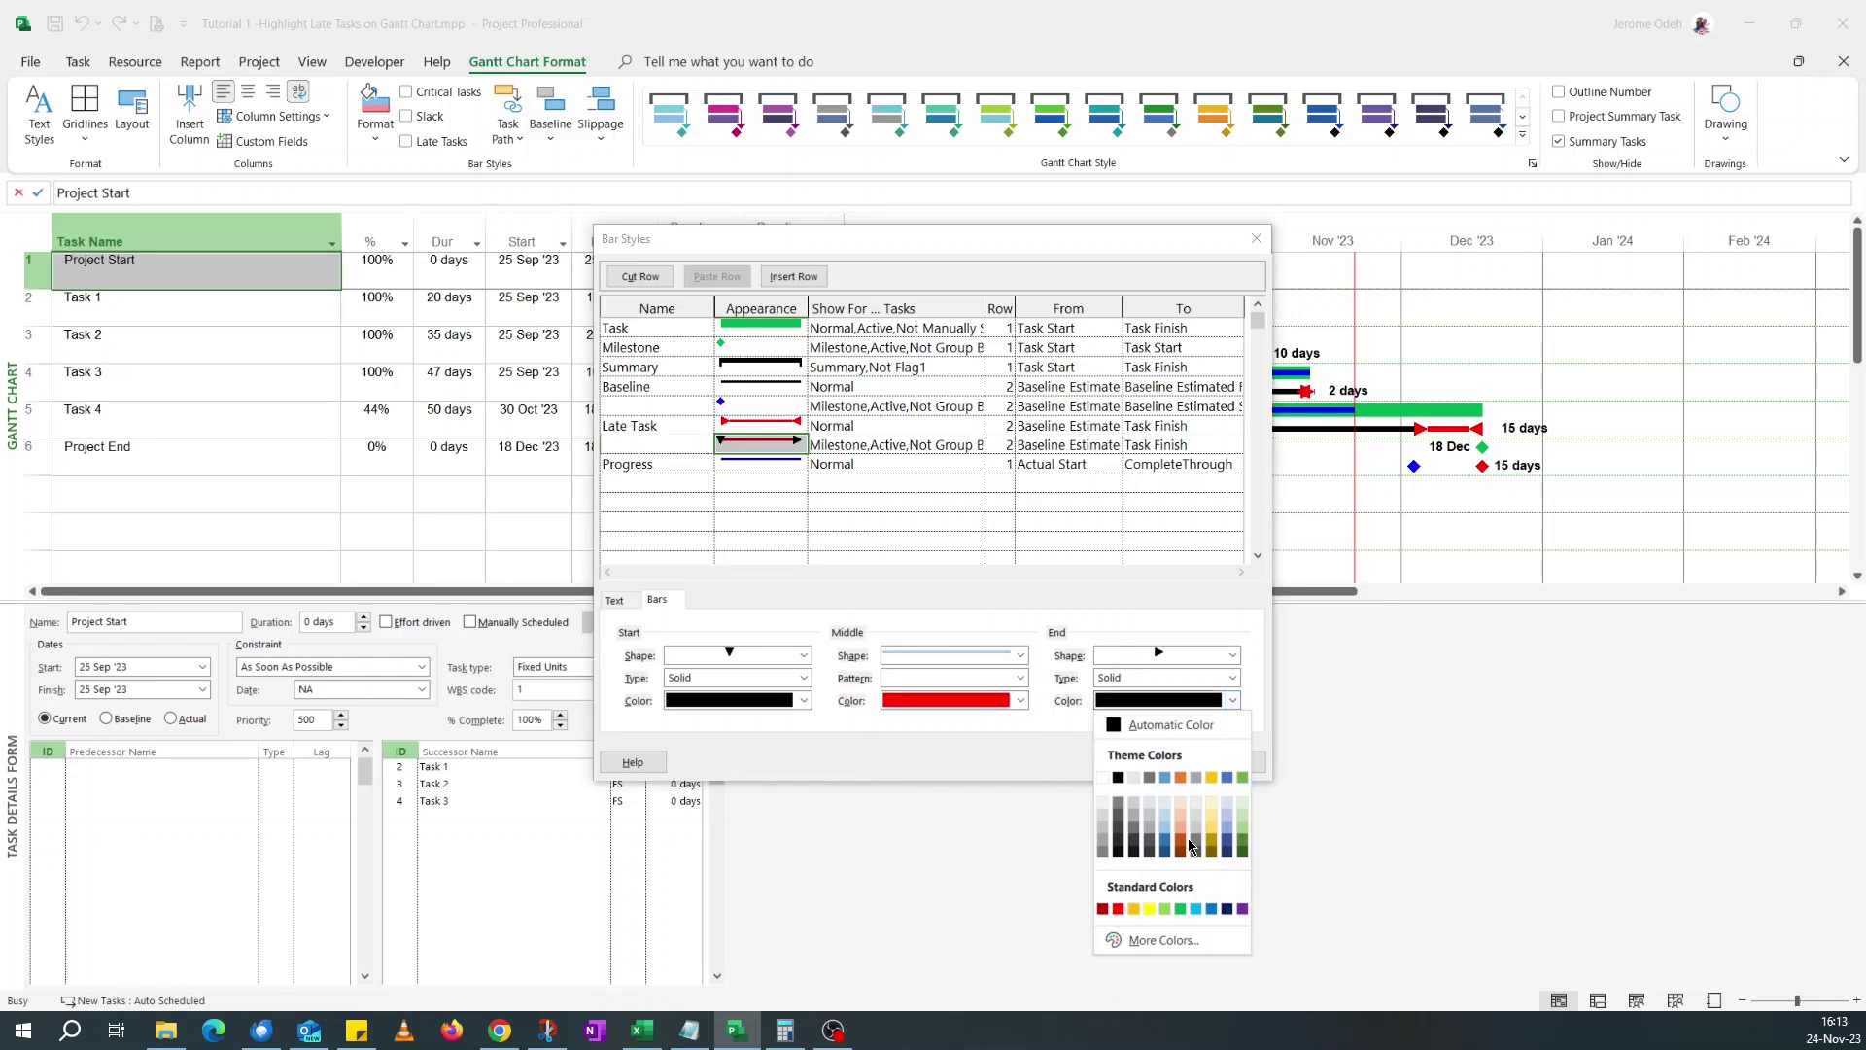
pyautogui.click(1122, 912)
pyautogui.click(802, 700)
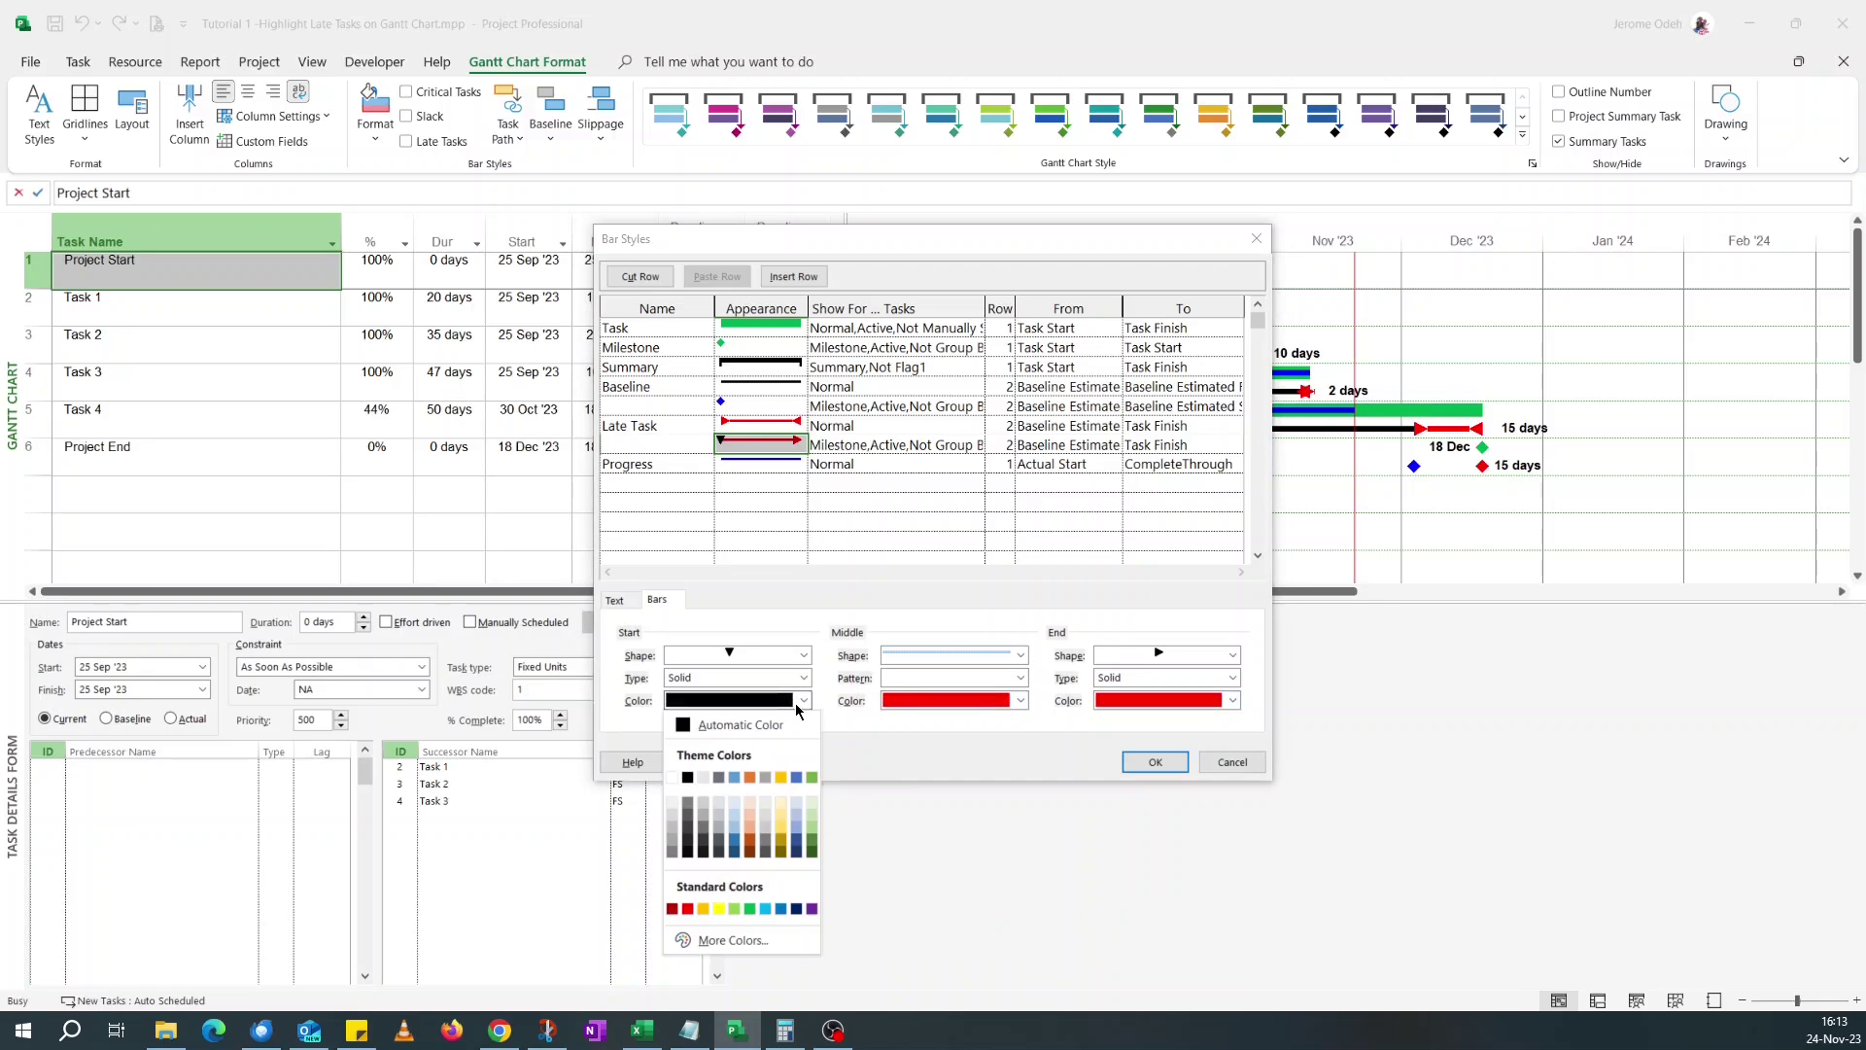
pyautogui.click(687, 908)
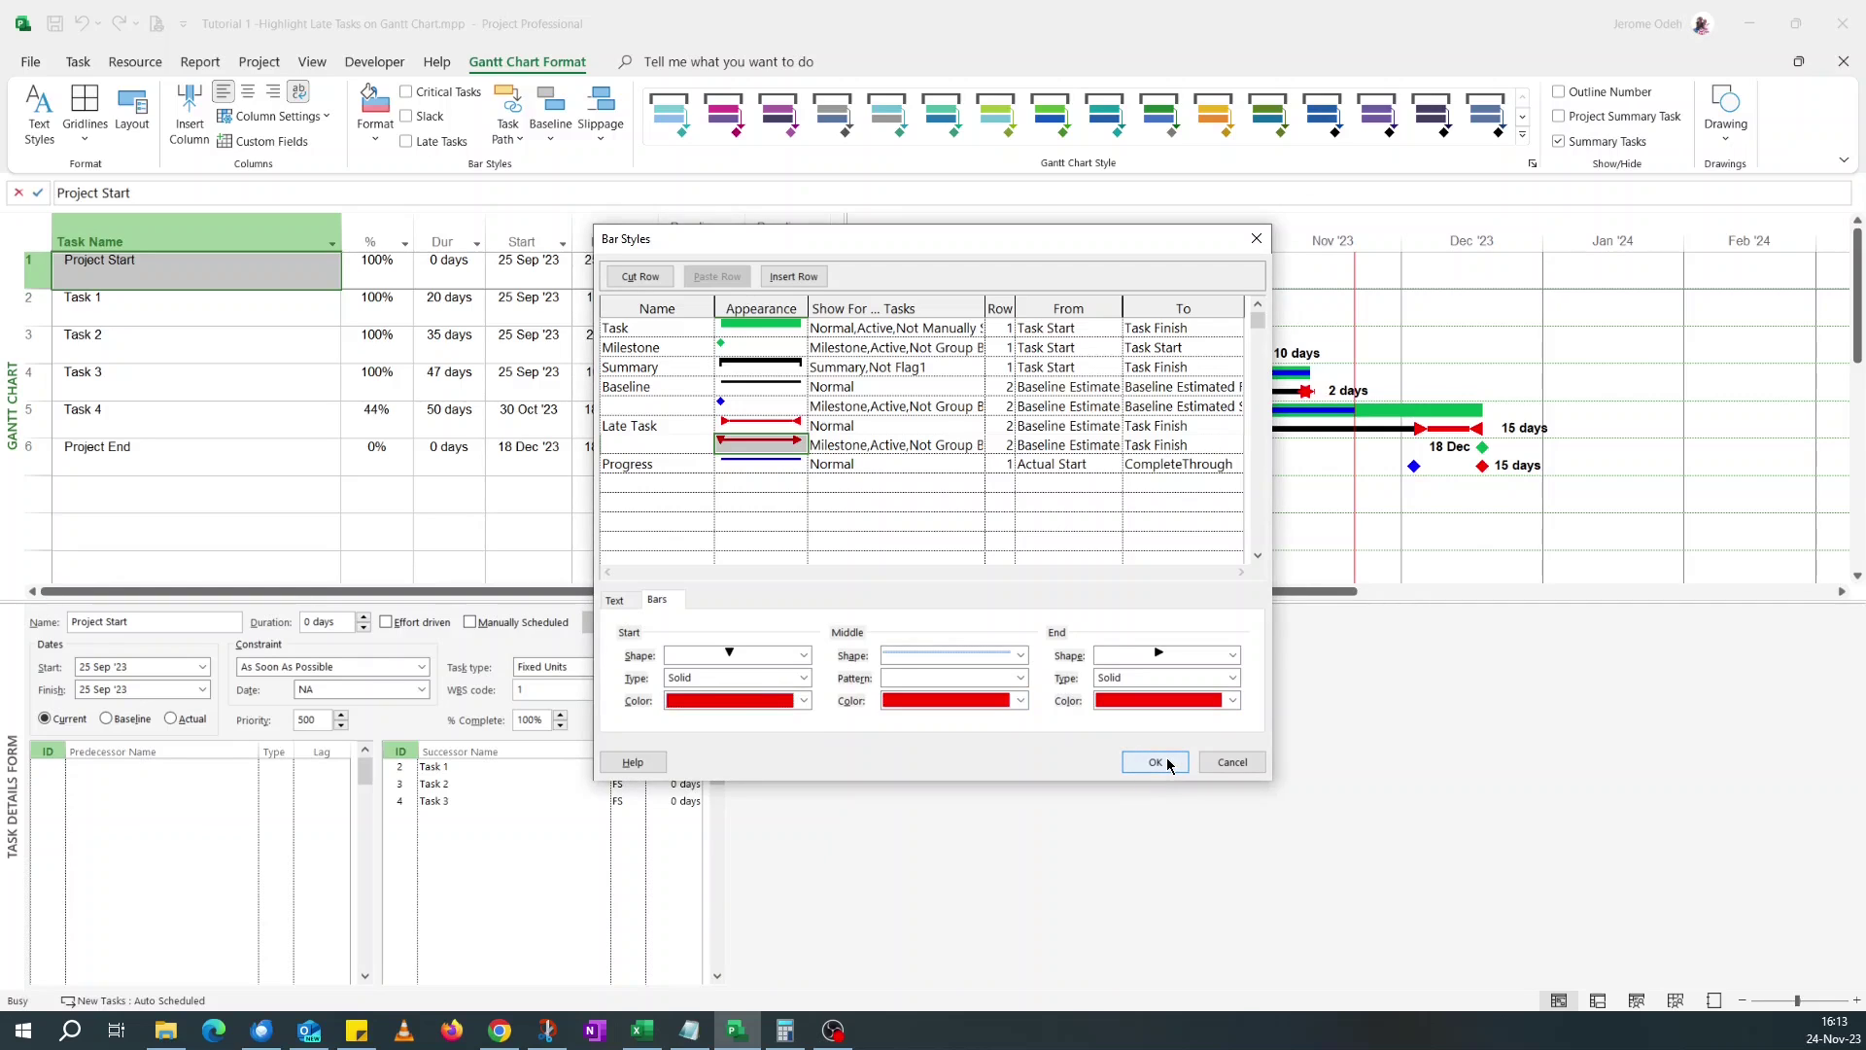
# Switch to red right-pointing start and left-pointing end triangles, then apply the style.
pyautogui.click(789, 656)
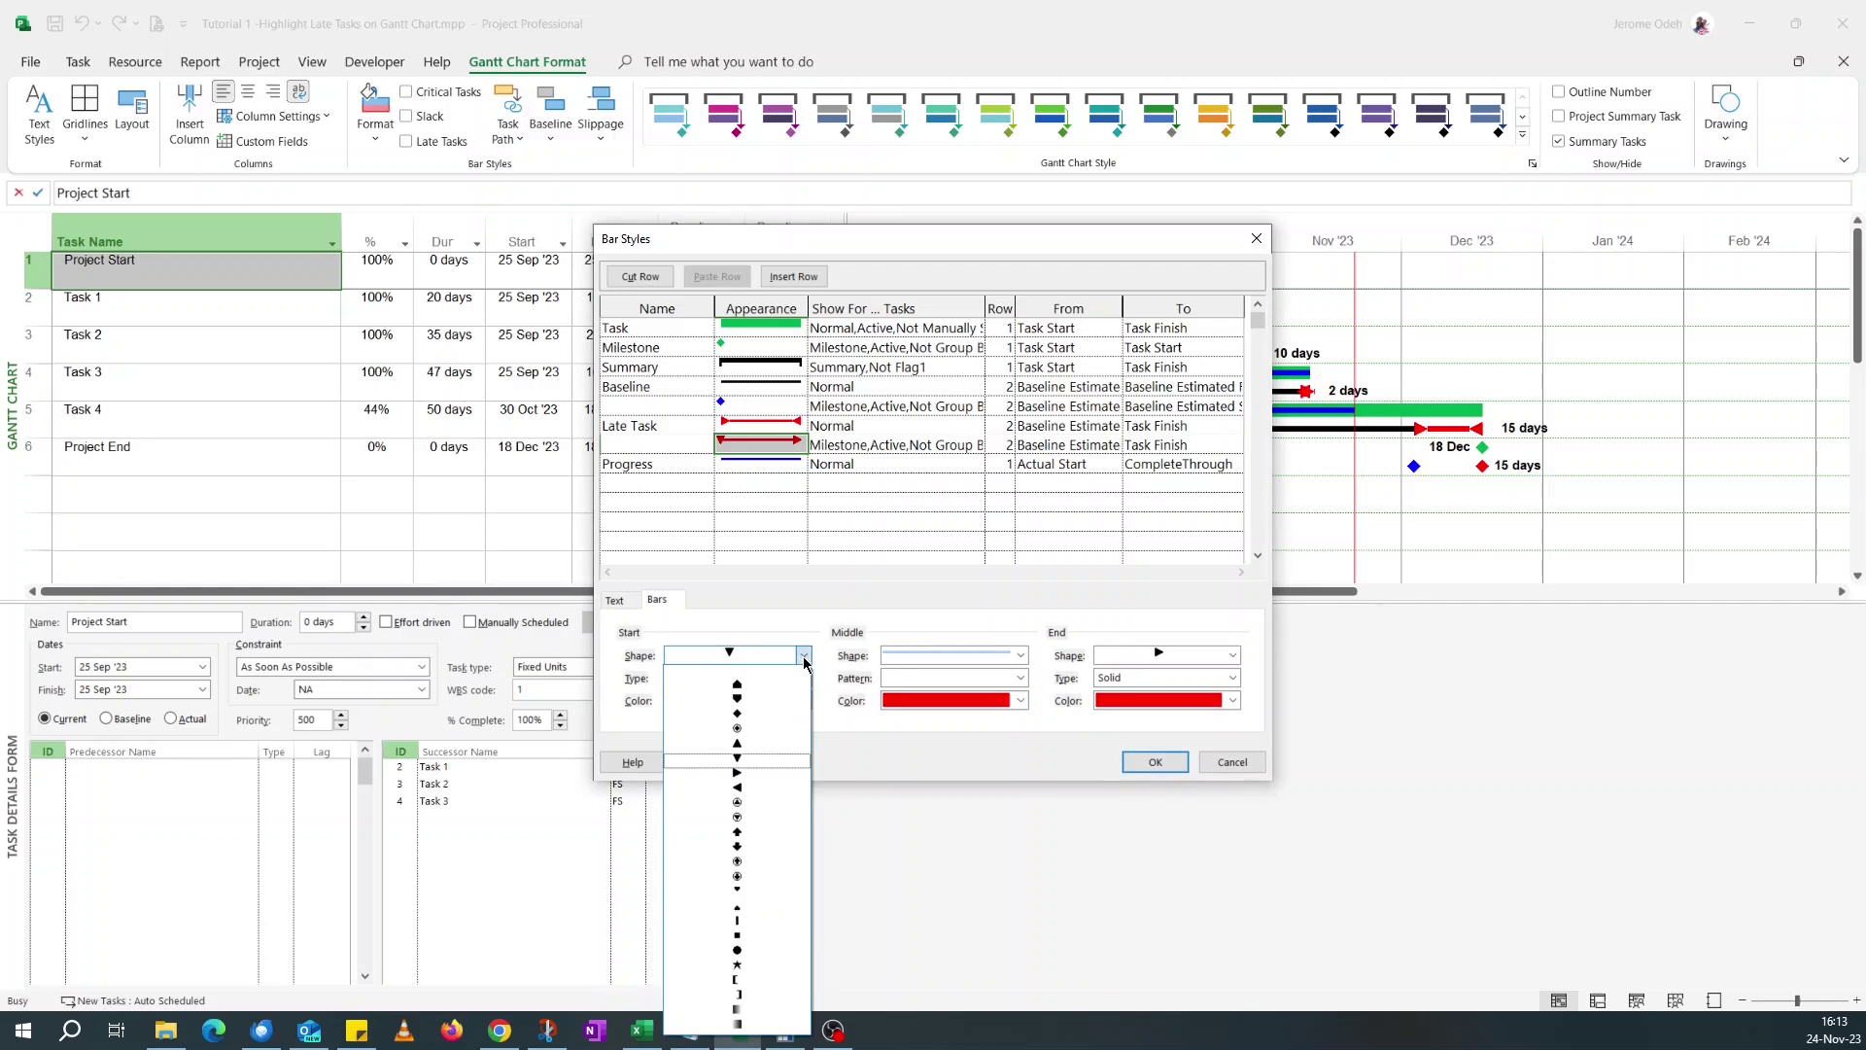
pyautogui.click(750, 773)
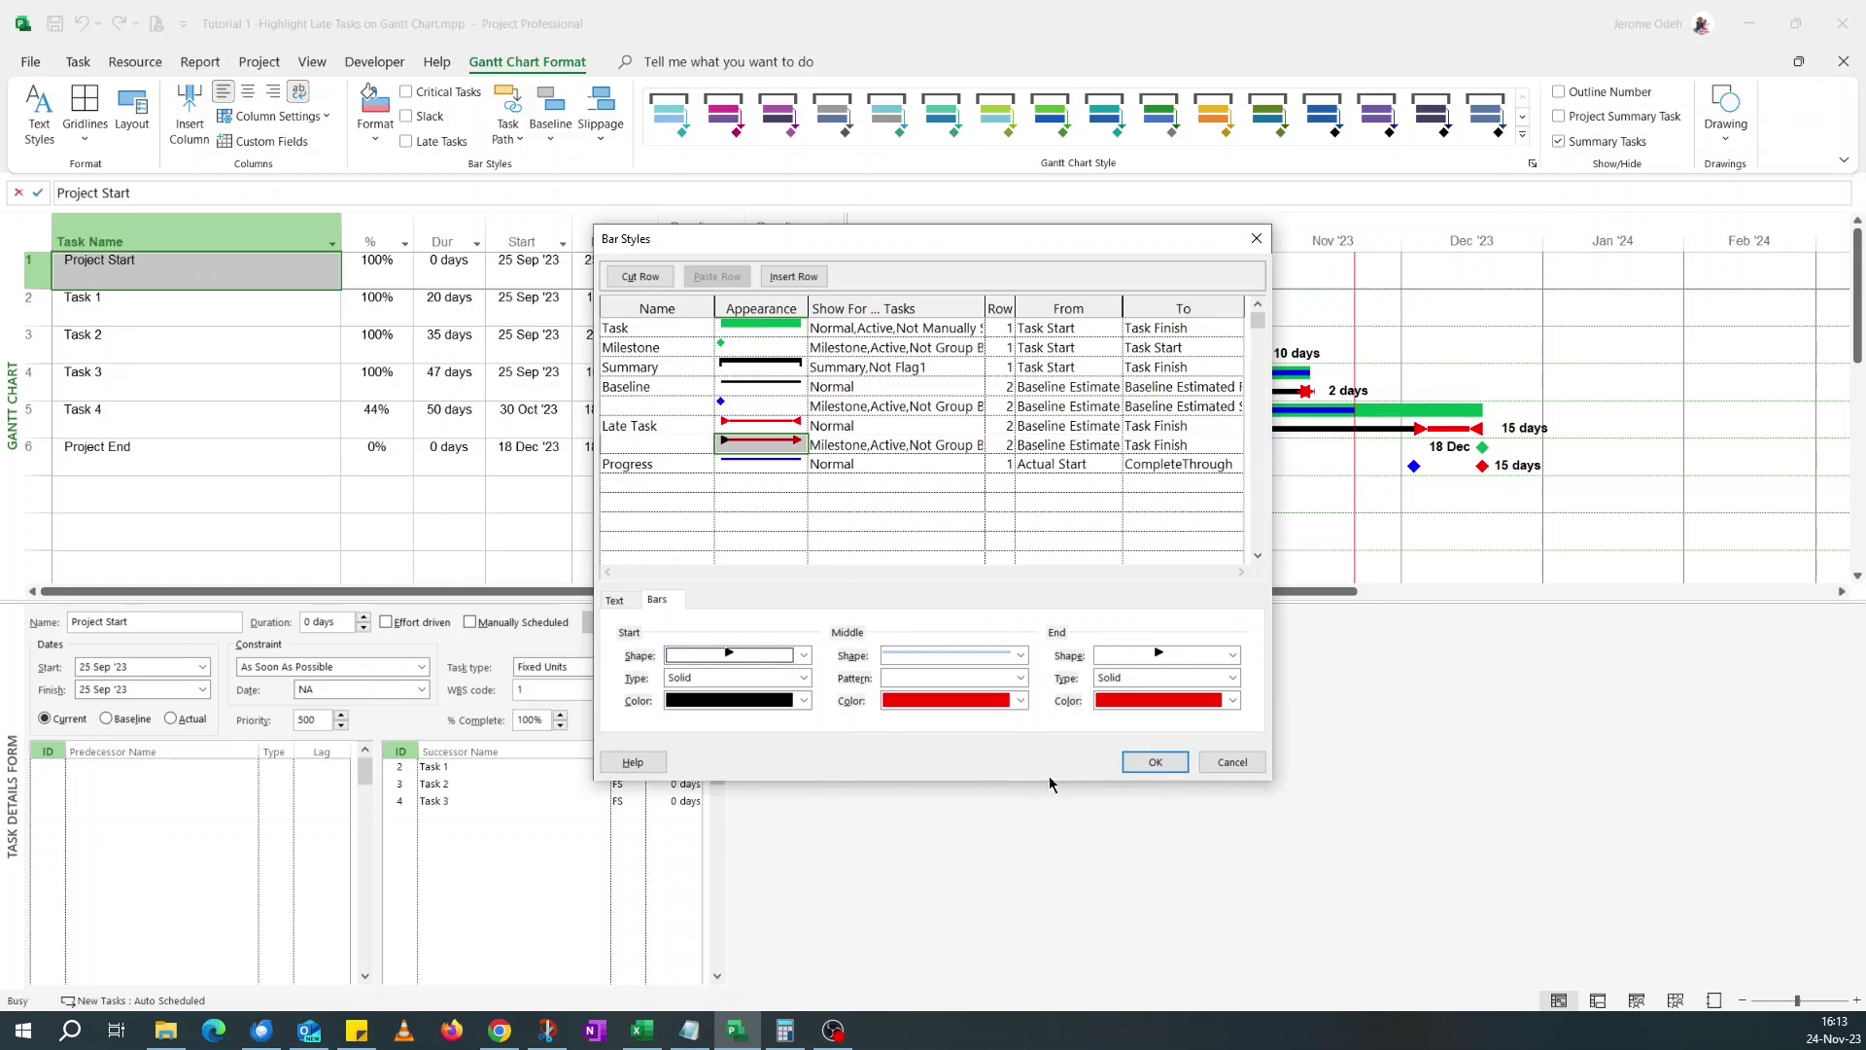
pyautogui.click(1232, 655)
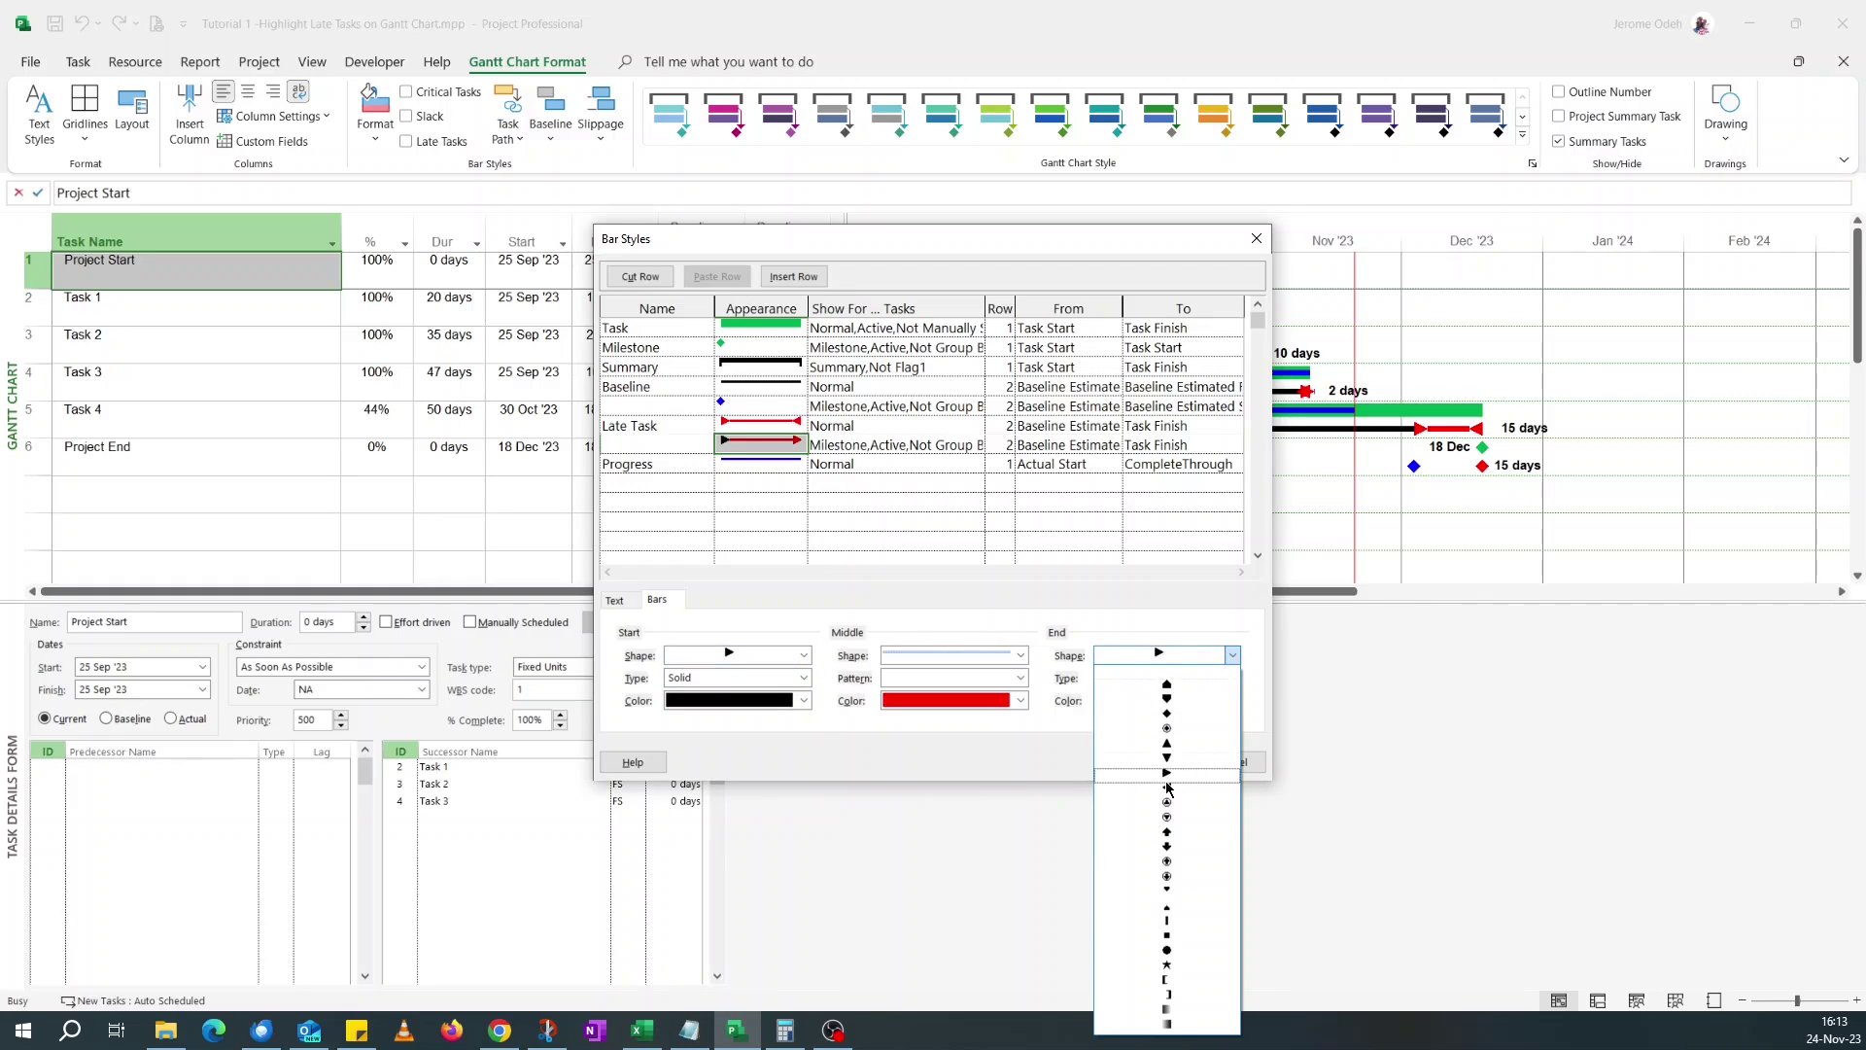
pyautogui.click(1167, 783)
pyautogui.click(1187, 657)
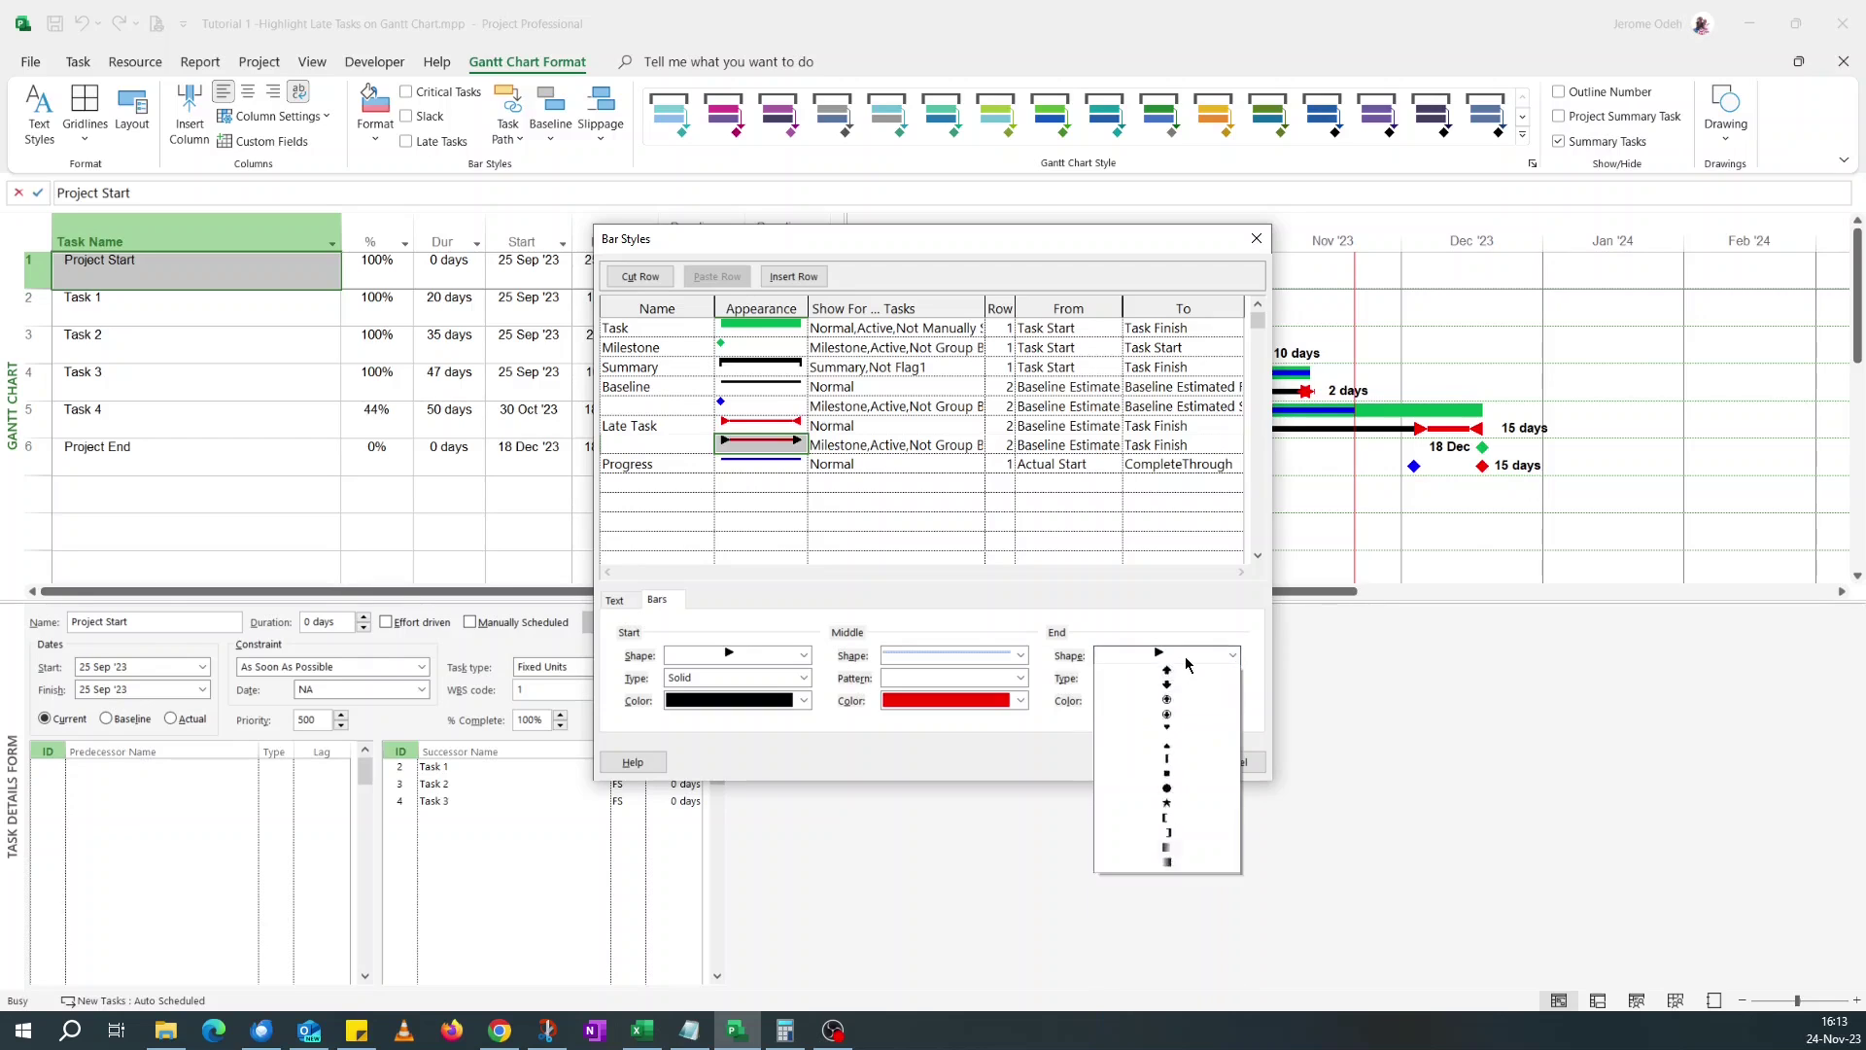
pyautogui.click(1177, 791)
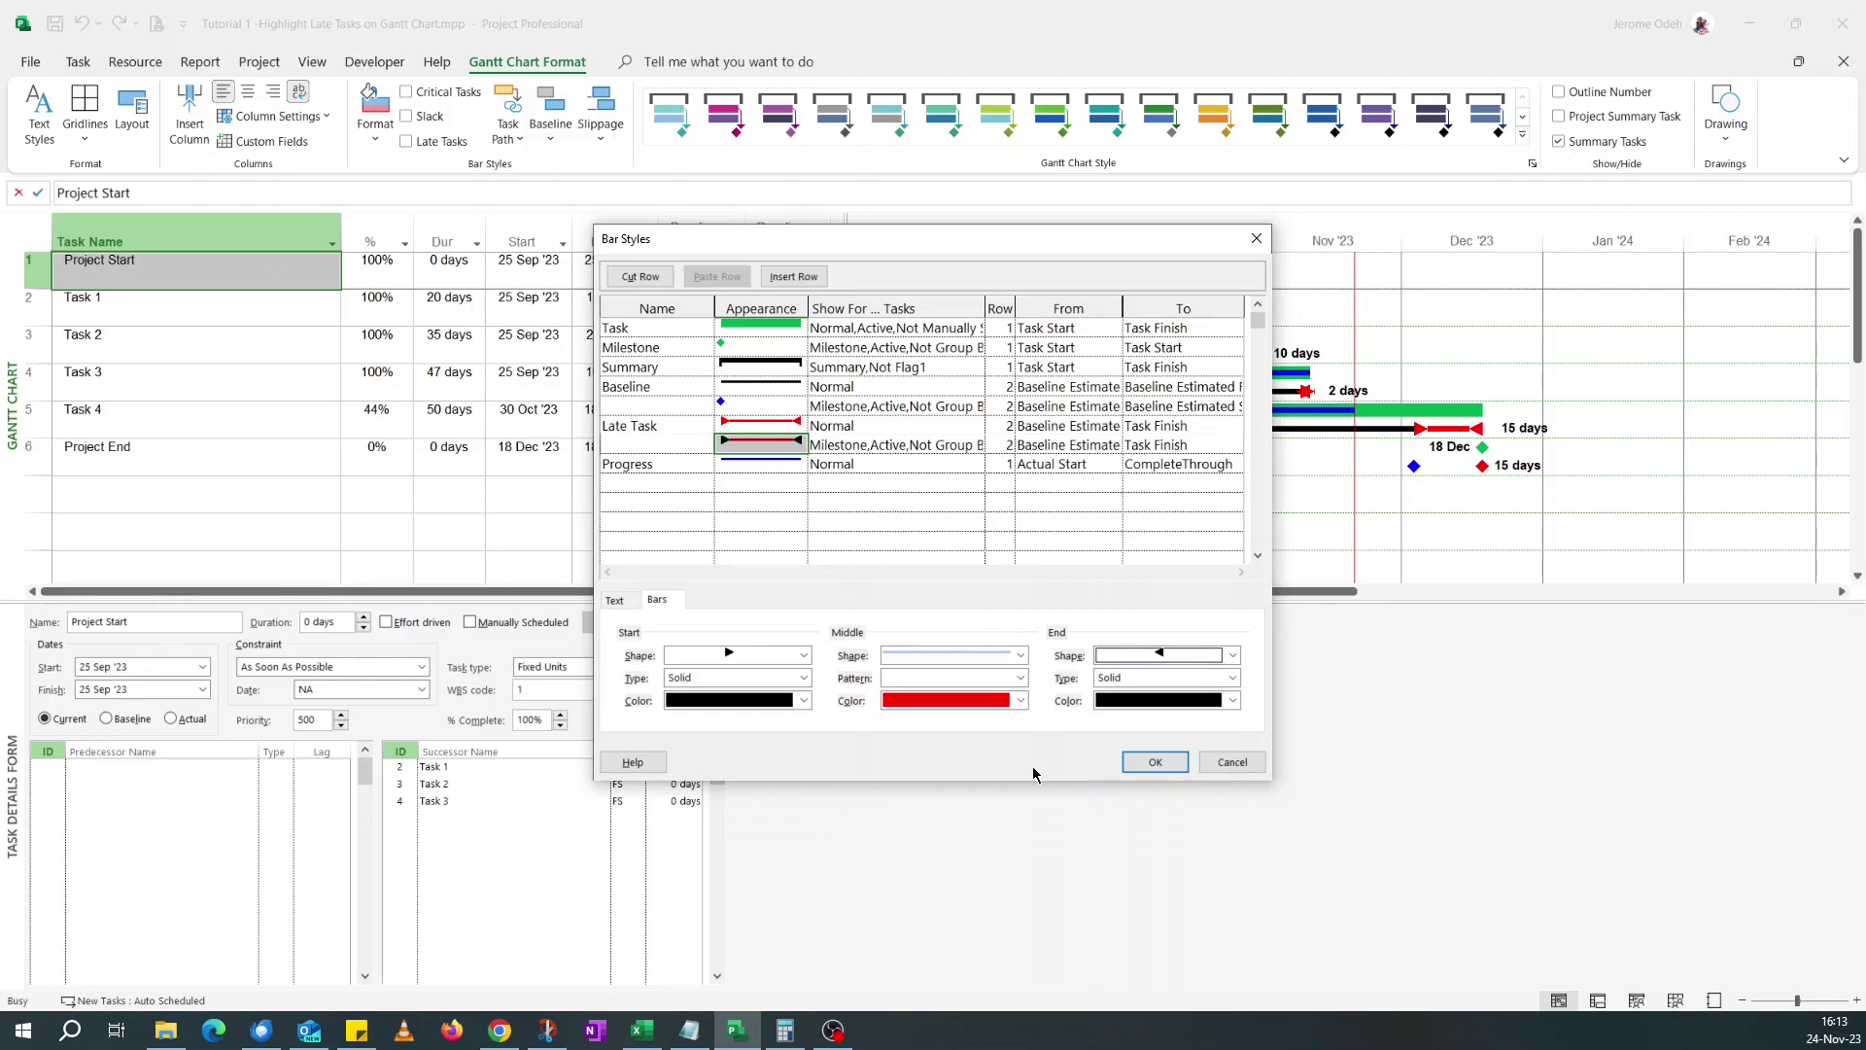
pyautogui.click(1229, 700)
pyautogui.click(1122, 916)
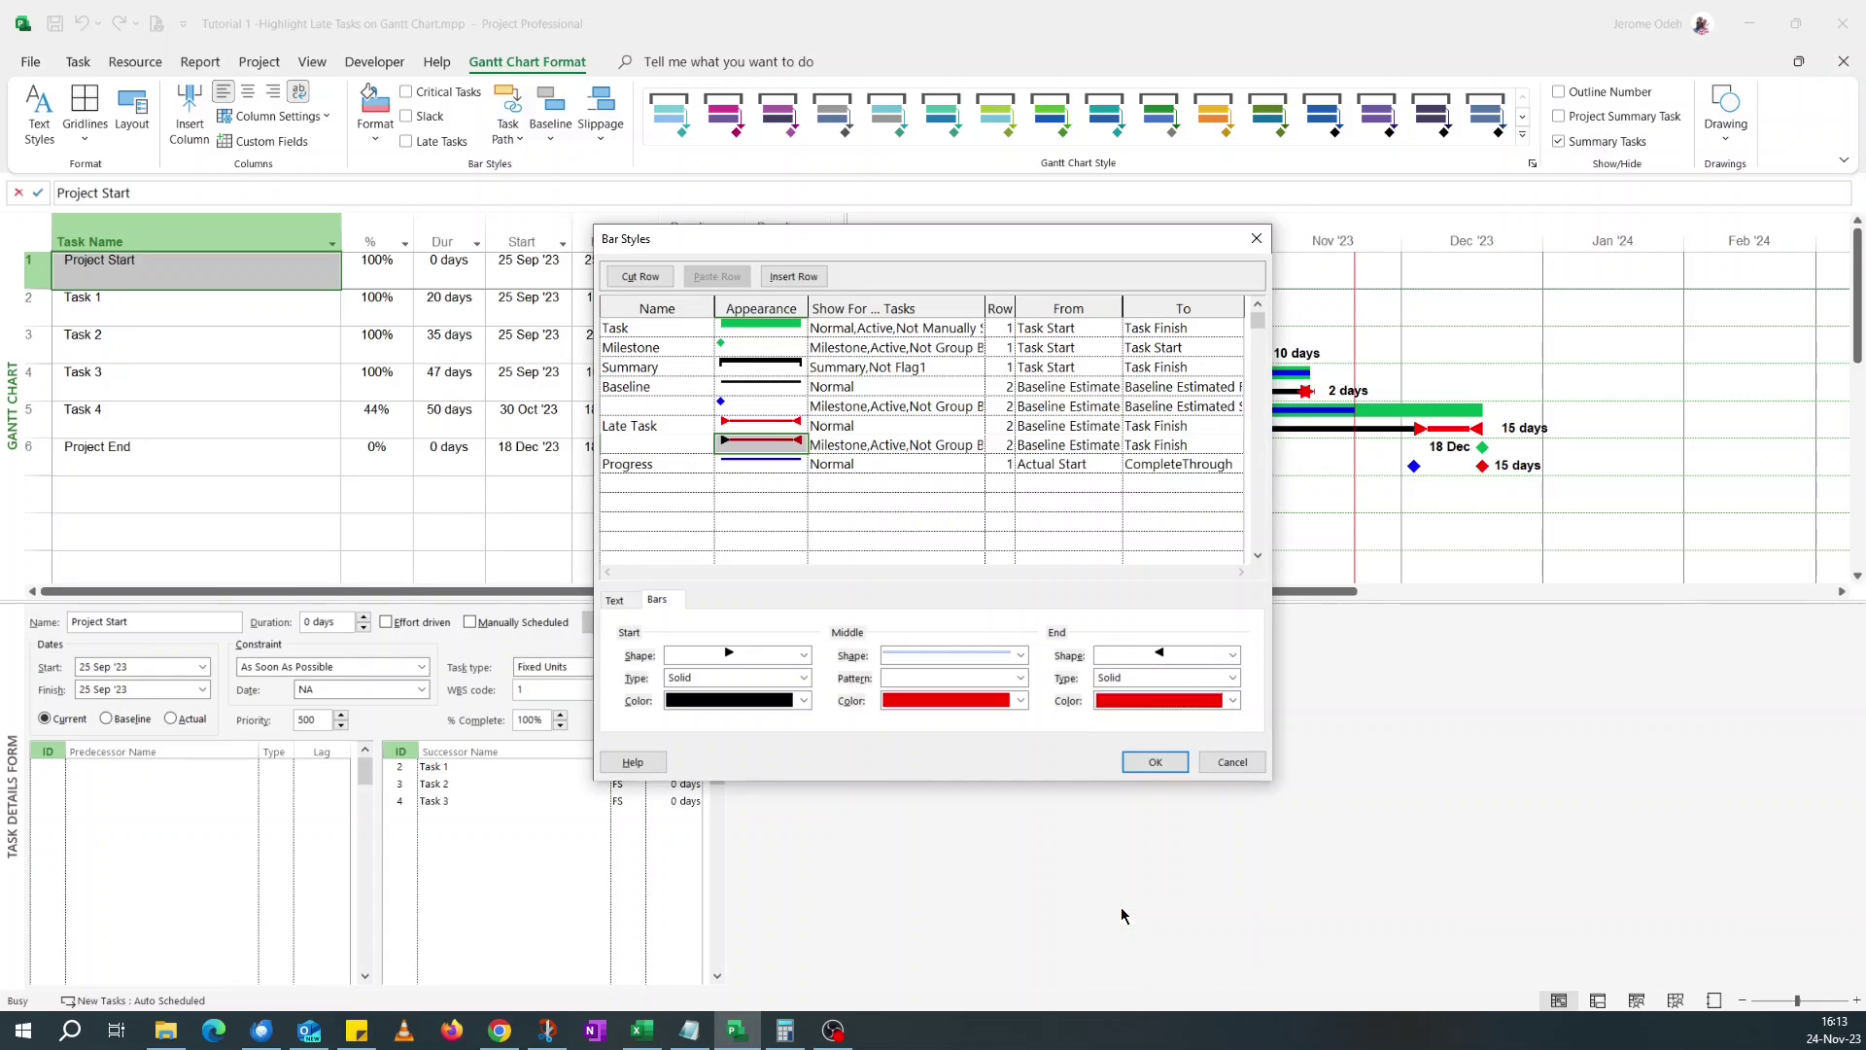
pyautogui.click(804, 701)
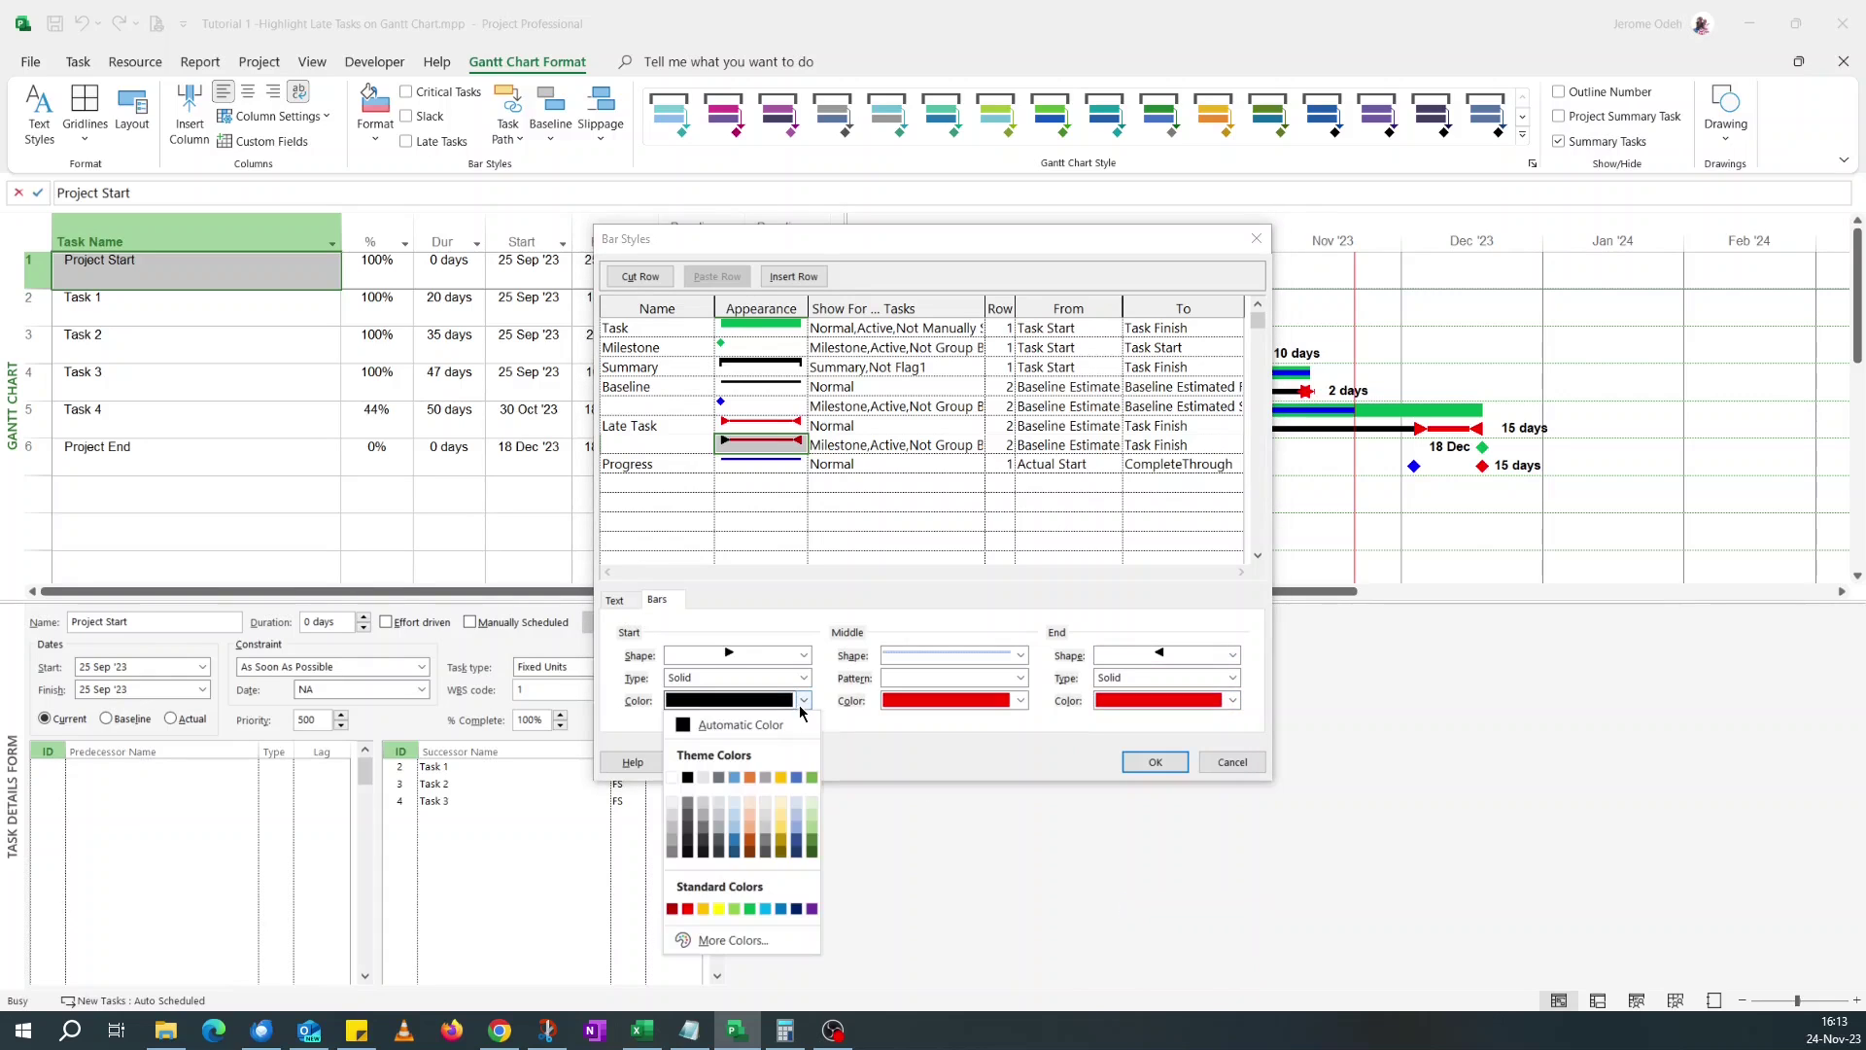
pyautogui.click(688, 908)
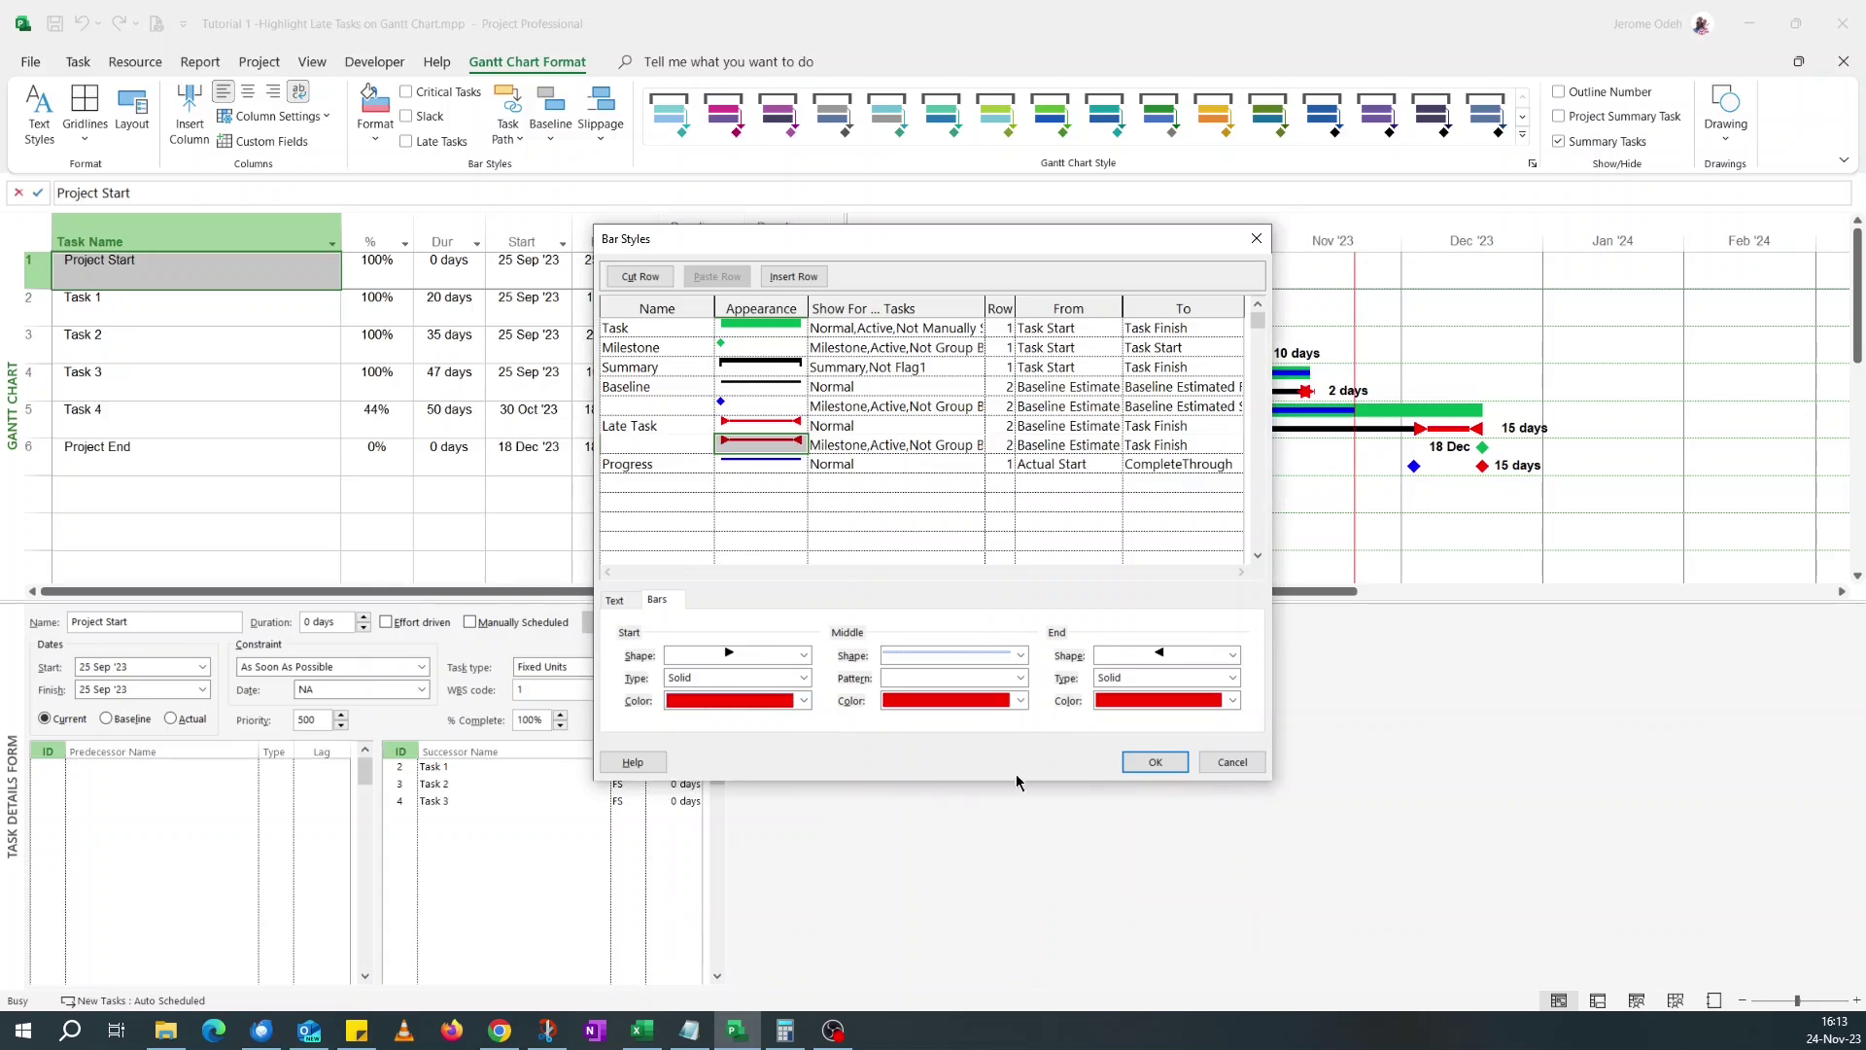
pyautogui.click(1170, 769)
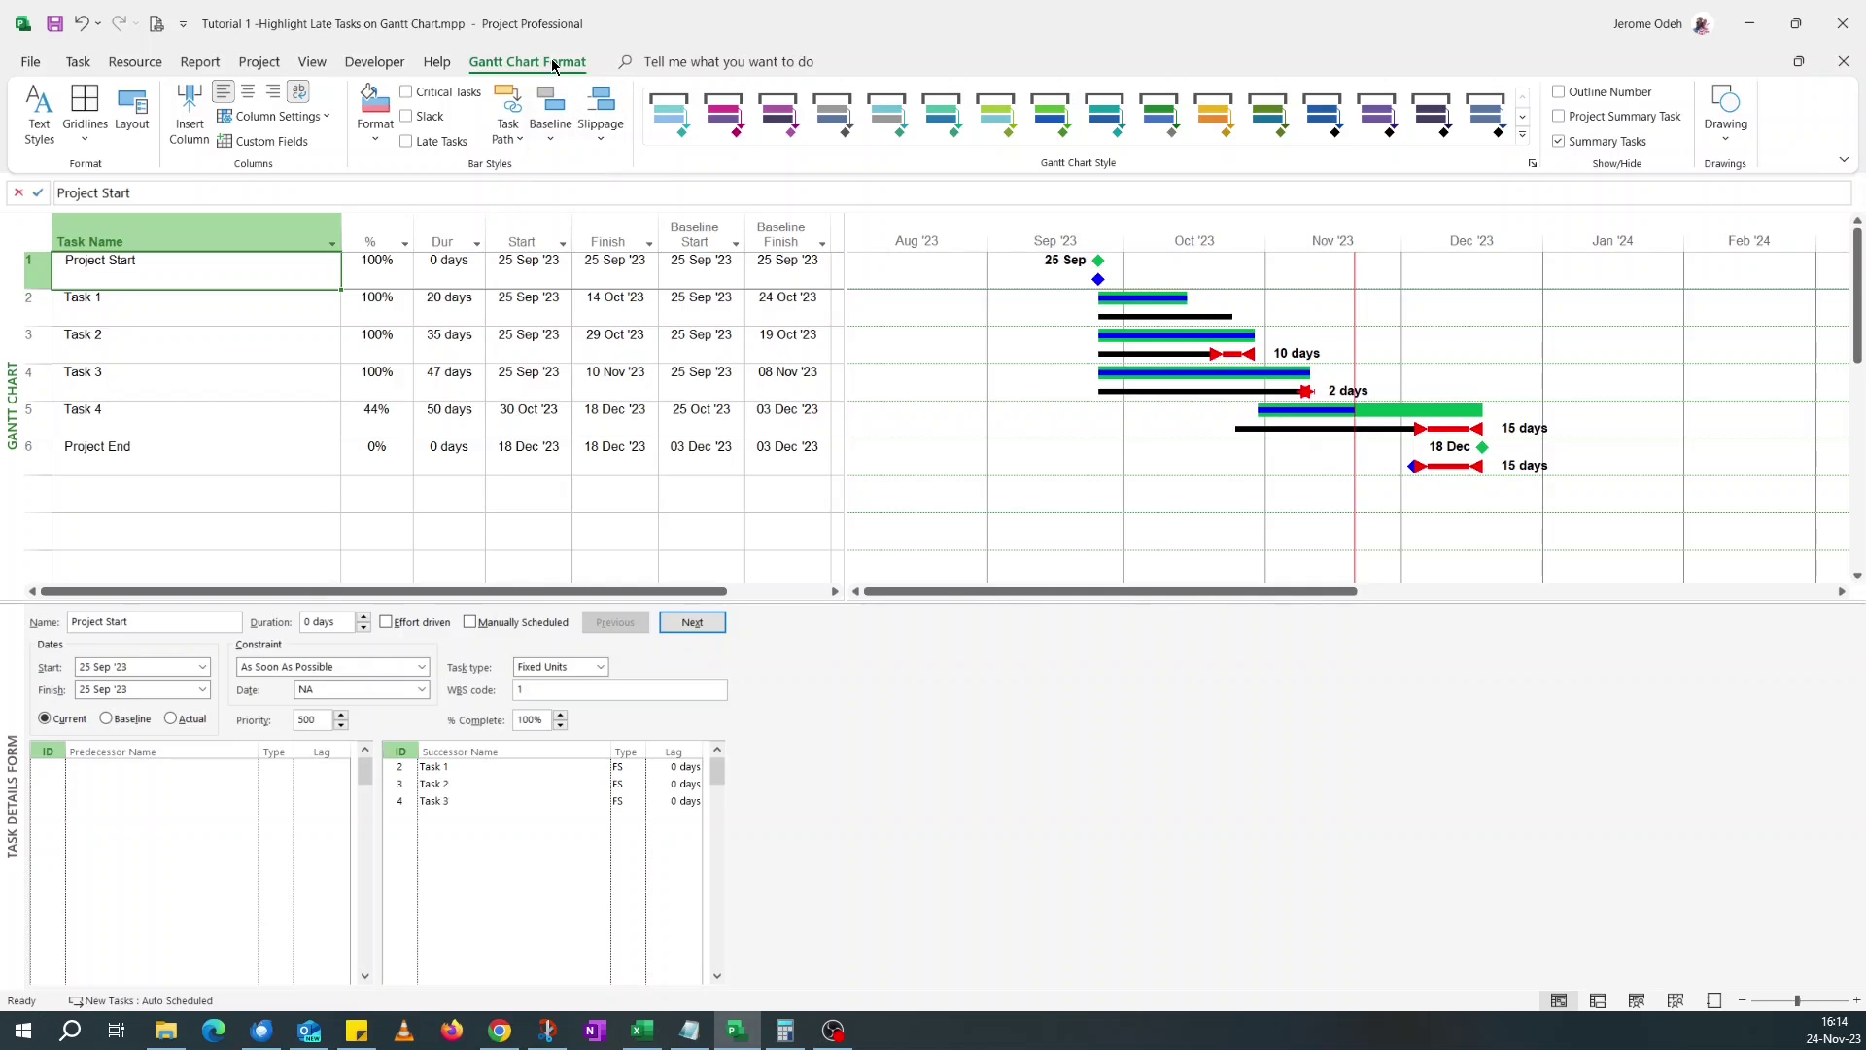
# Open the Custom Fields dialog from the Gantt Chart Format tab.
pyautogui.click(298, 146)
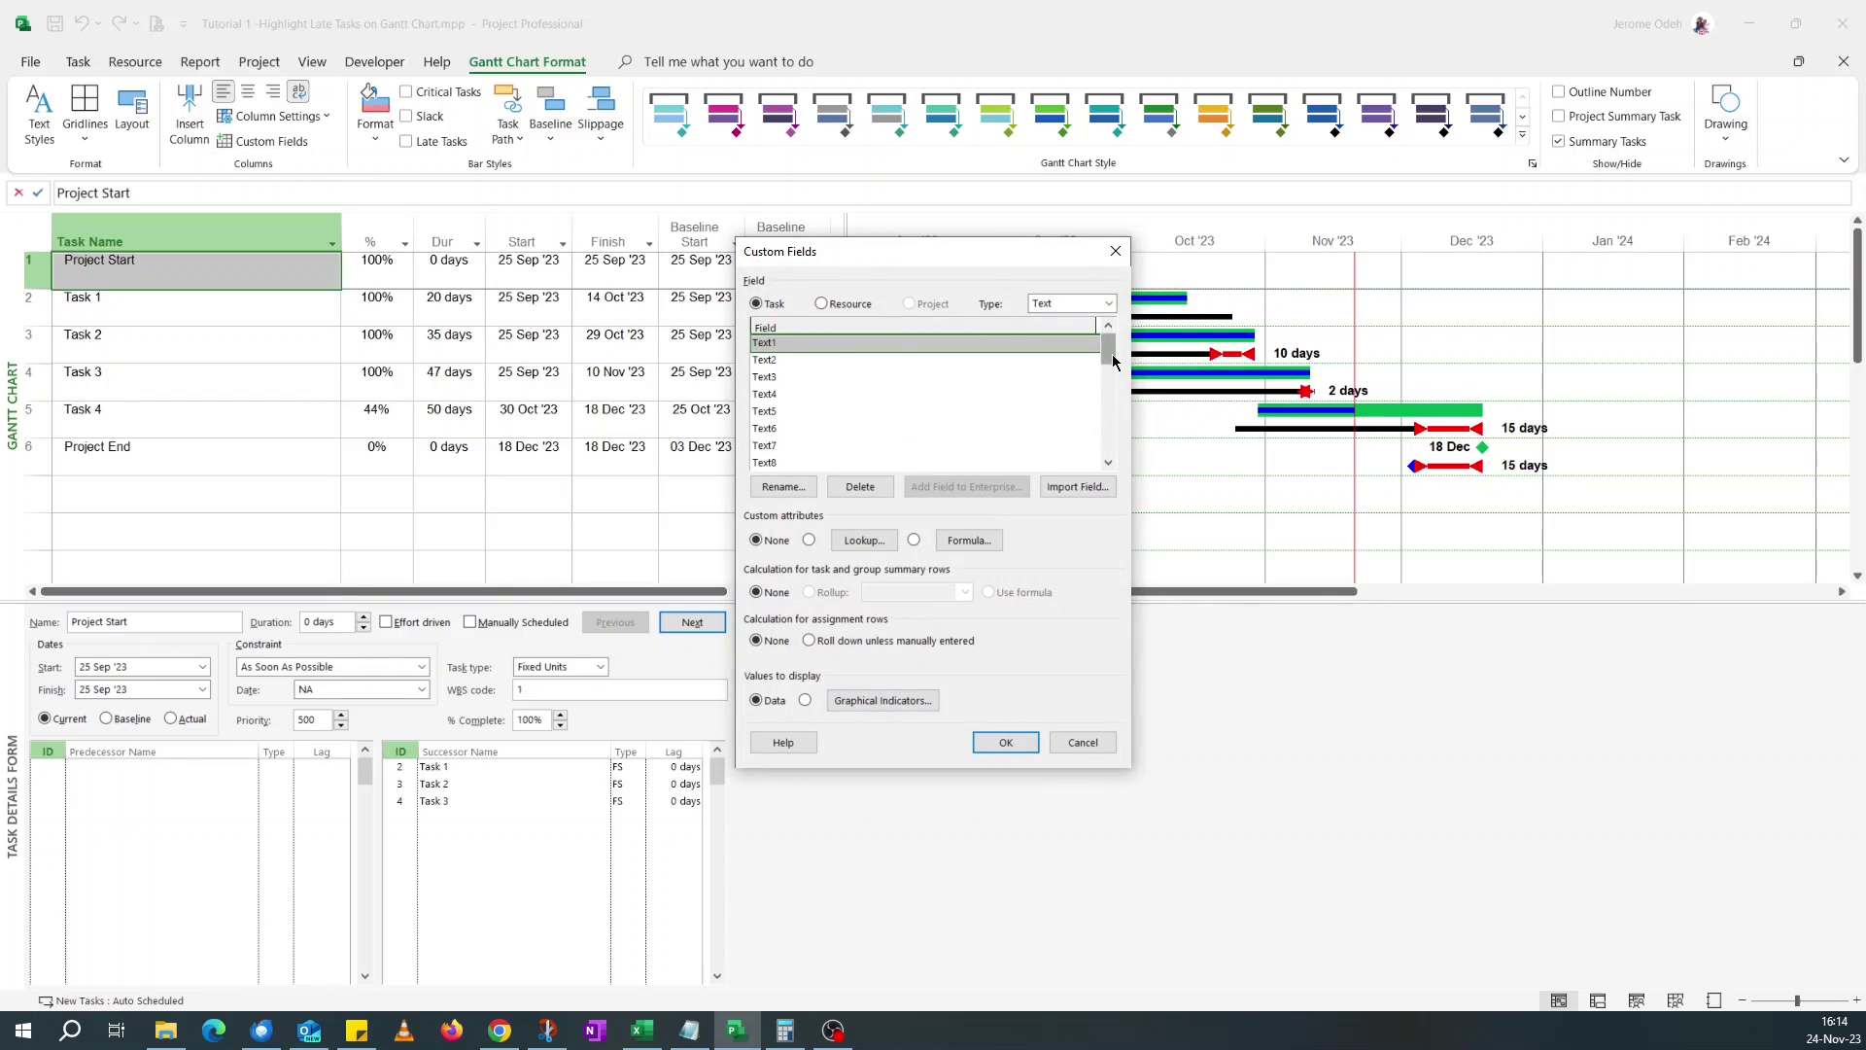
# Rename task text field Text30 to 'Late Task Bar' and bring up its formula editor.
pyautogui.moveTo(1107, 360); pyautogui.dragTo(1109, 455)
pyautogui.click(1079, 445)
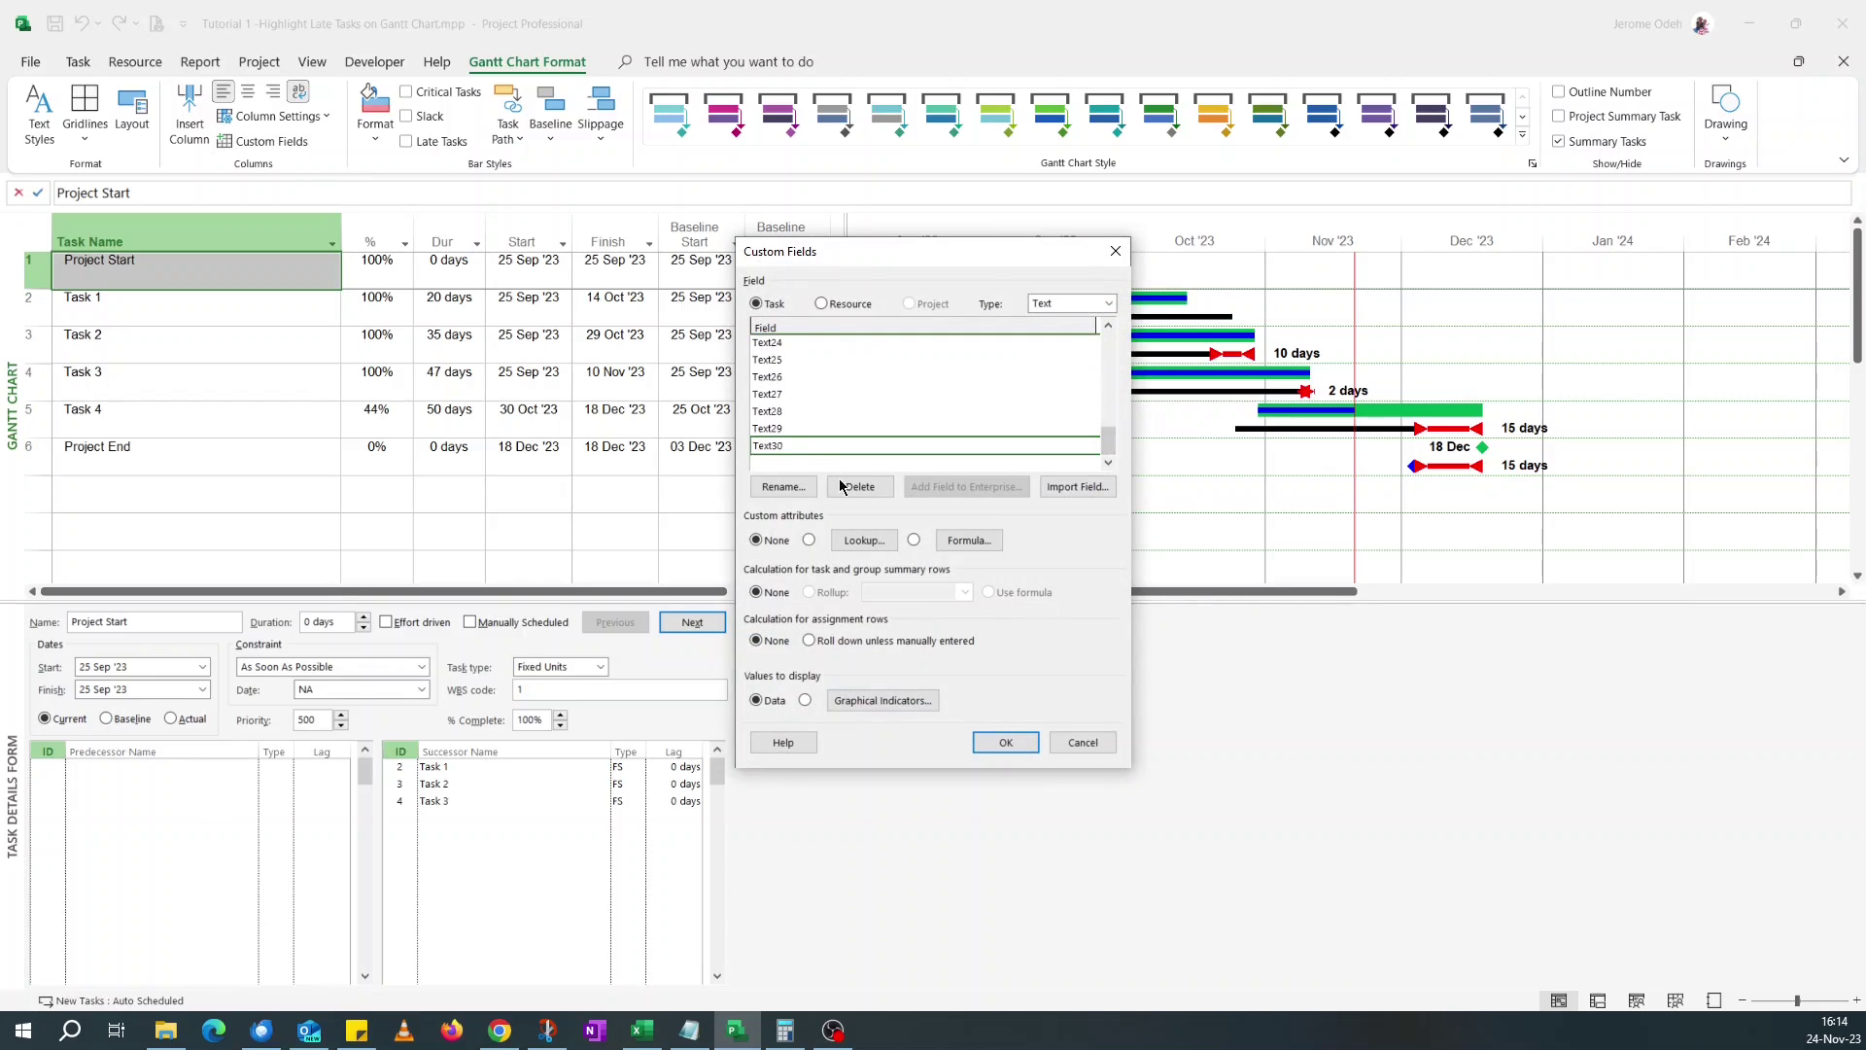
pyautogui.click(794, 489)
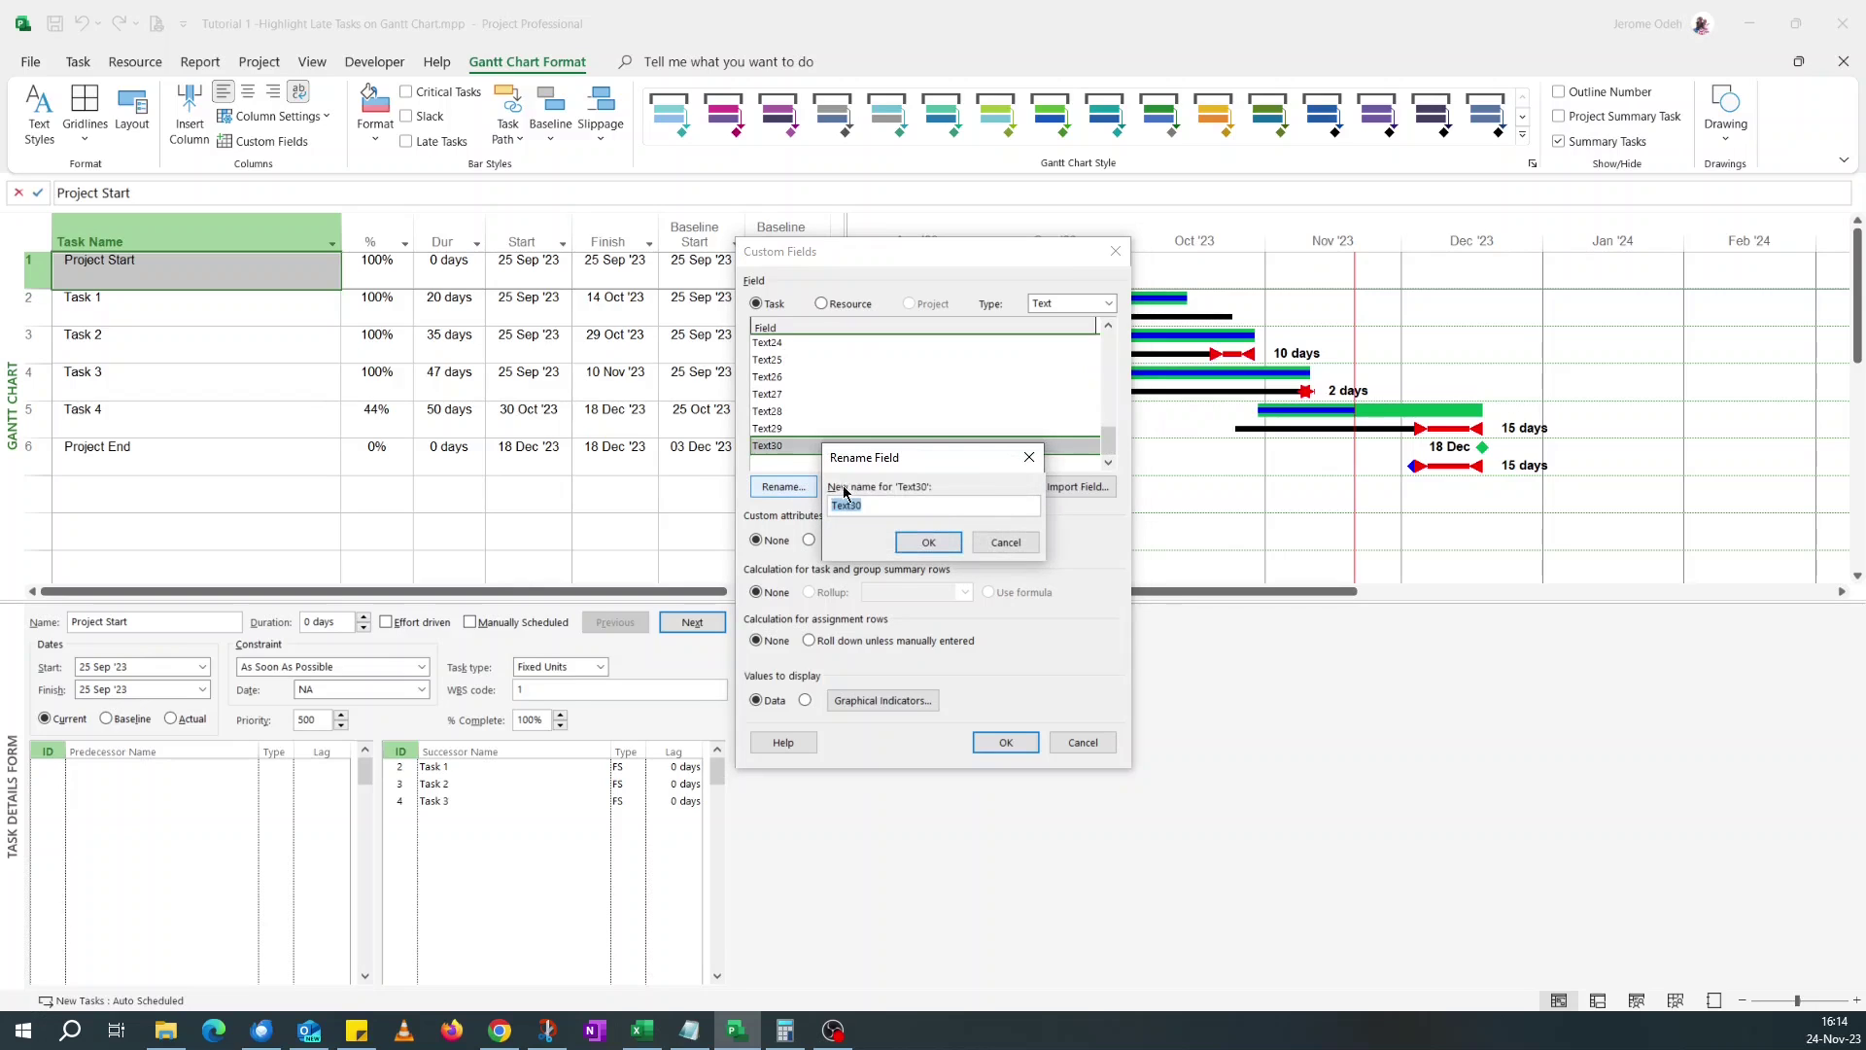
pyautogui.write('Late Task Bar')
pyautogui.click(918, 542)
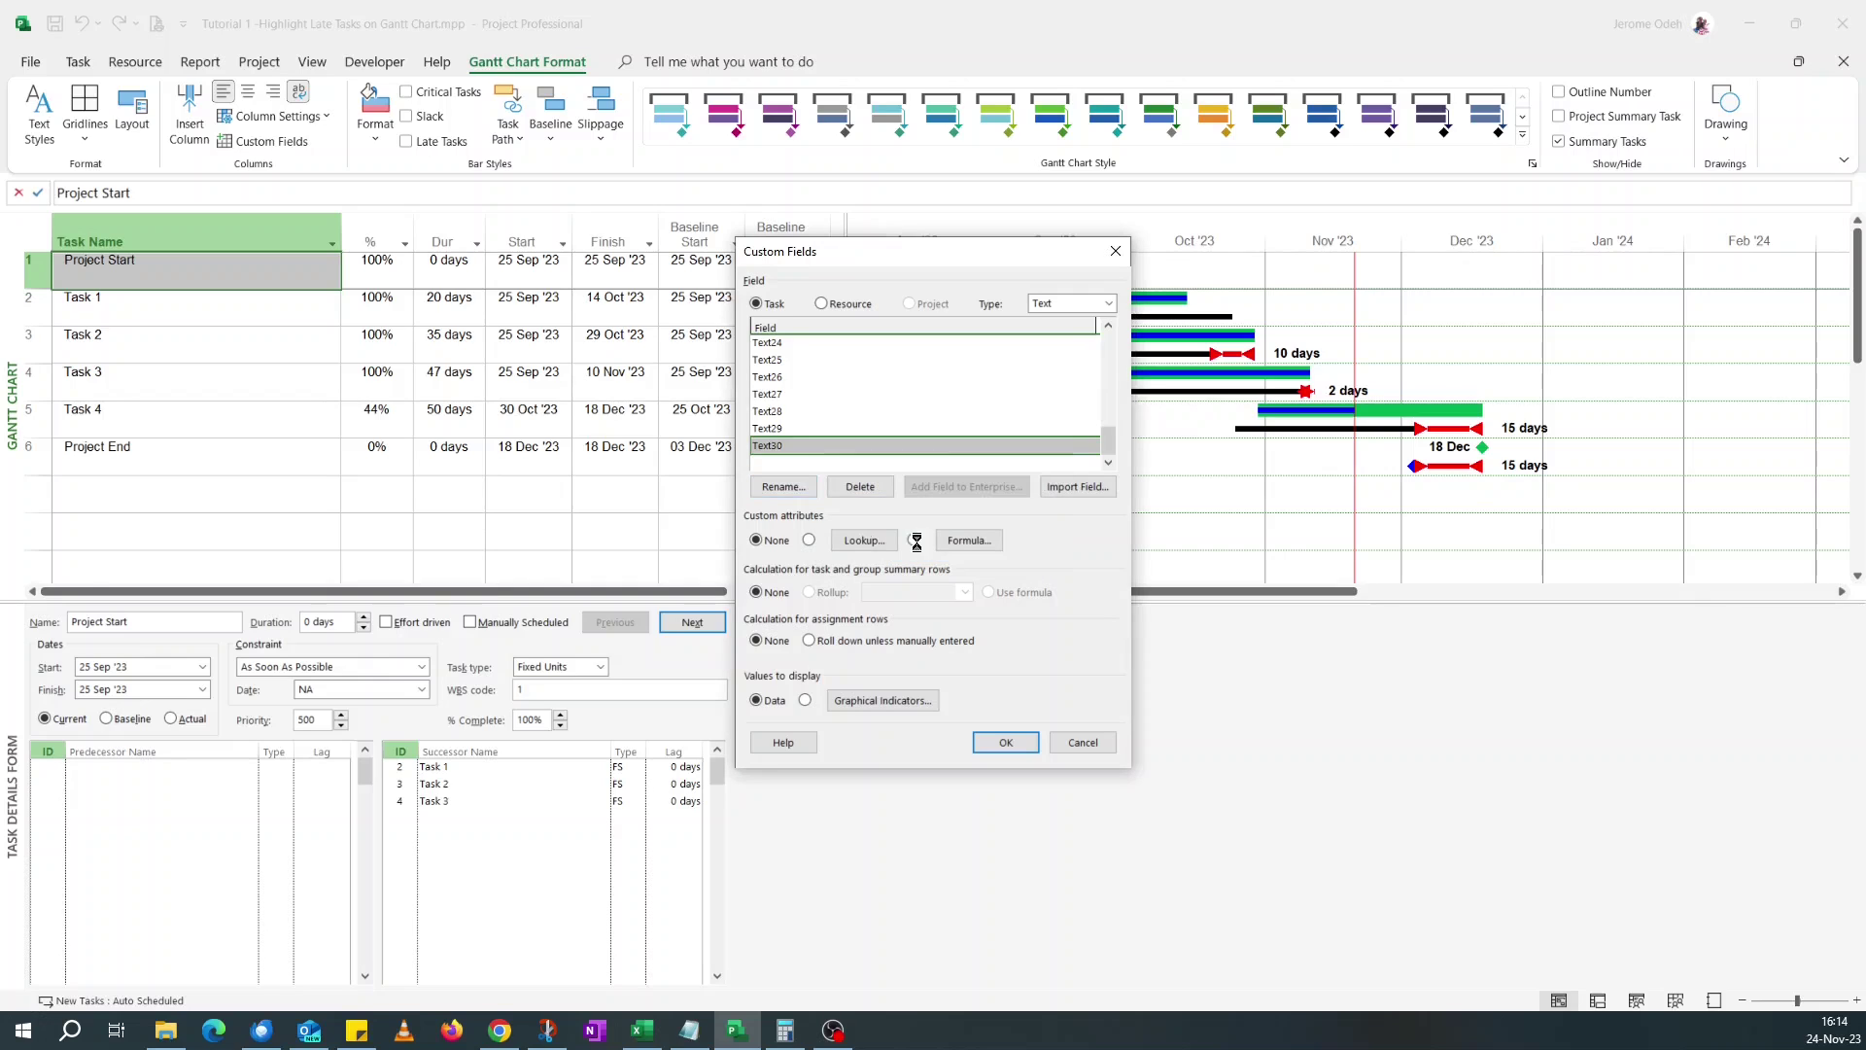
pyautogui.click(964, 547)
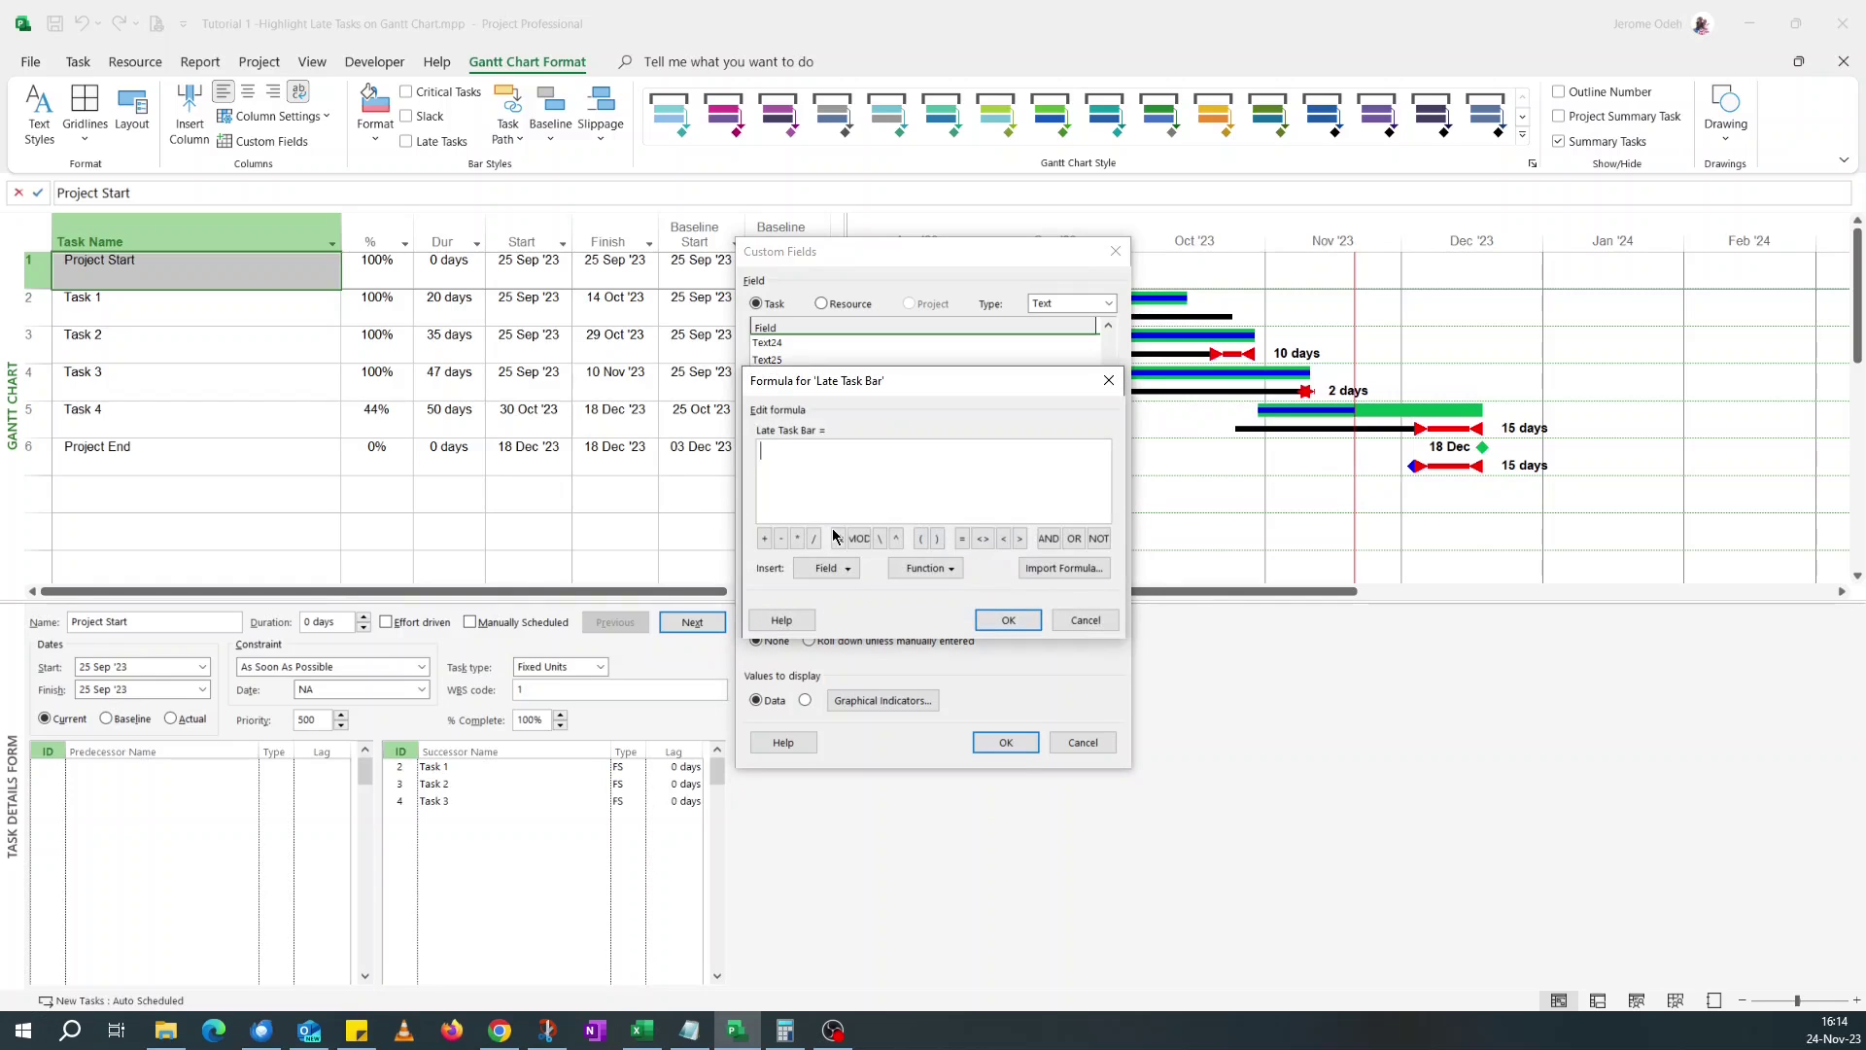
# Build the formula [Finish Variance] & " Late" for the Late Task Bar field.
pyautogui.click(828, 569)
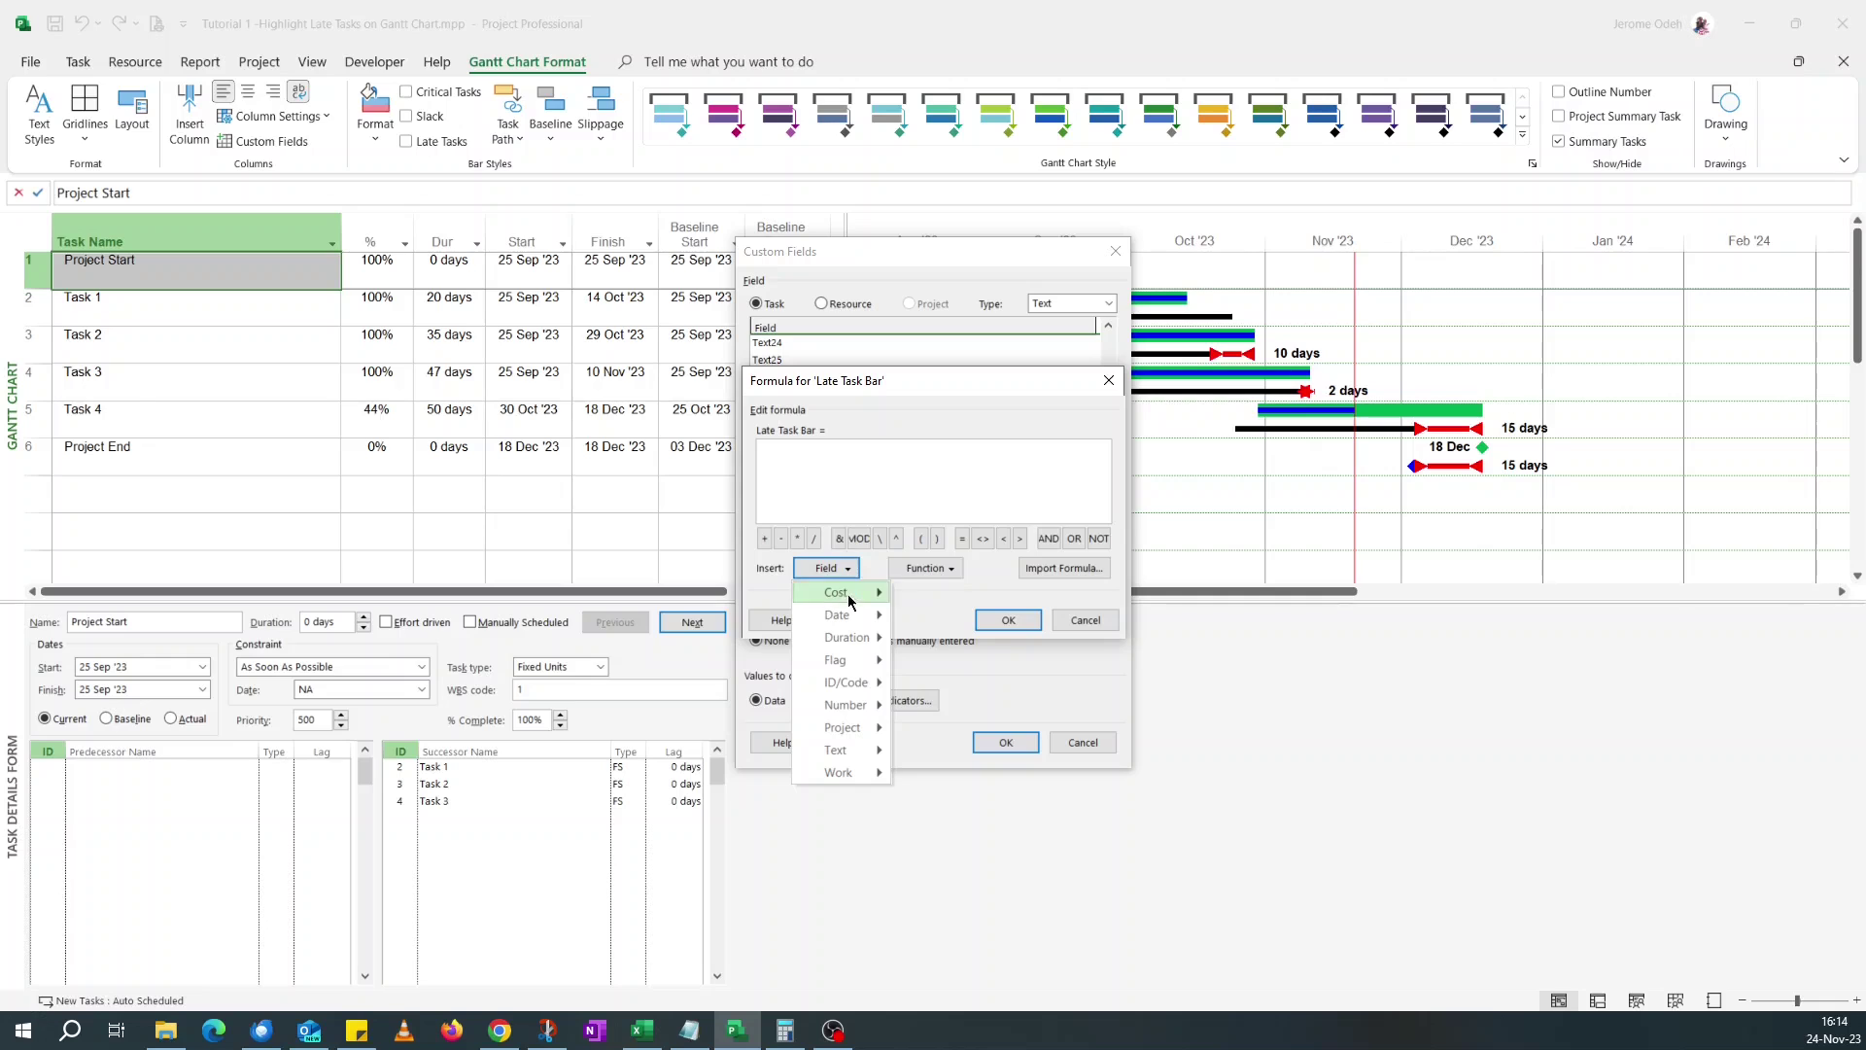
pyautogui.moveTo(860, 622)
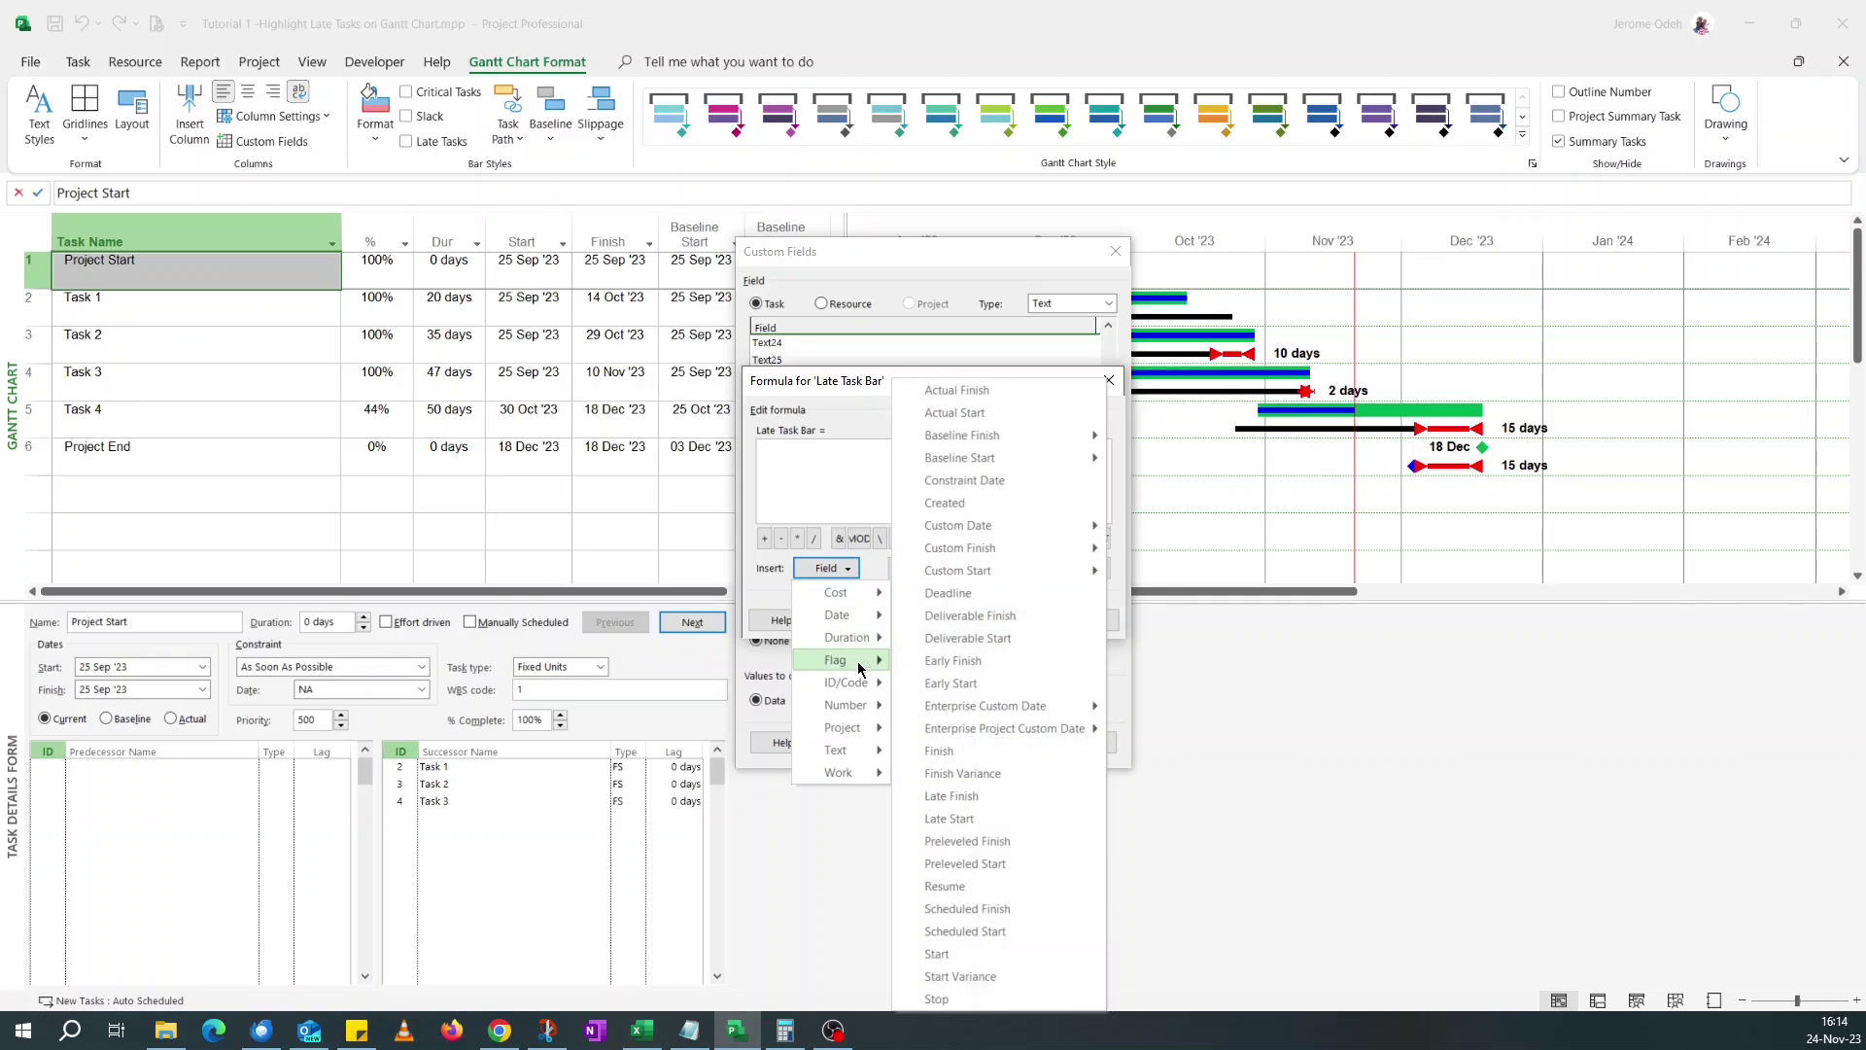
pyautogui.moveTo(858, 712)
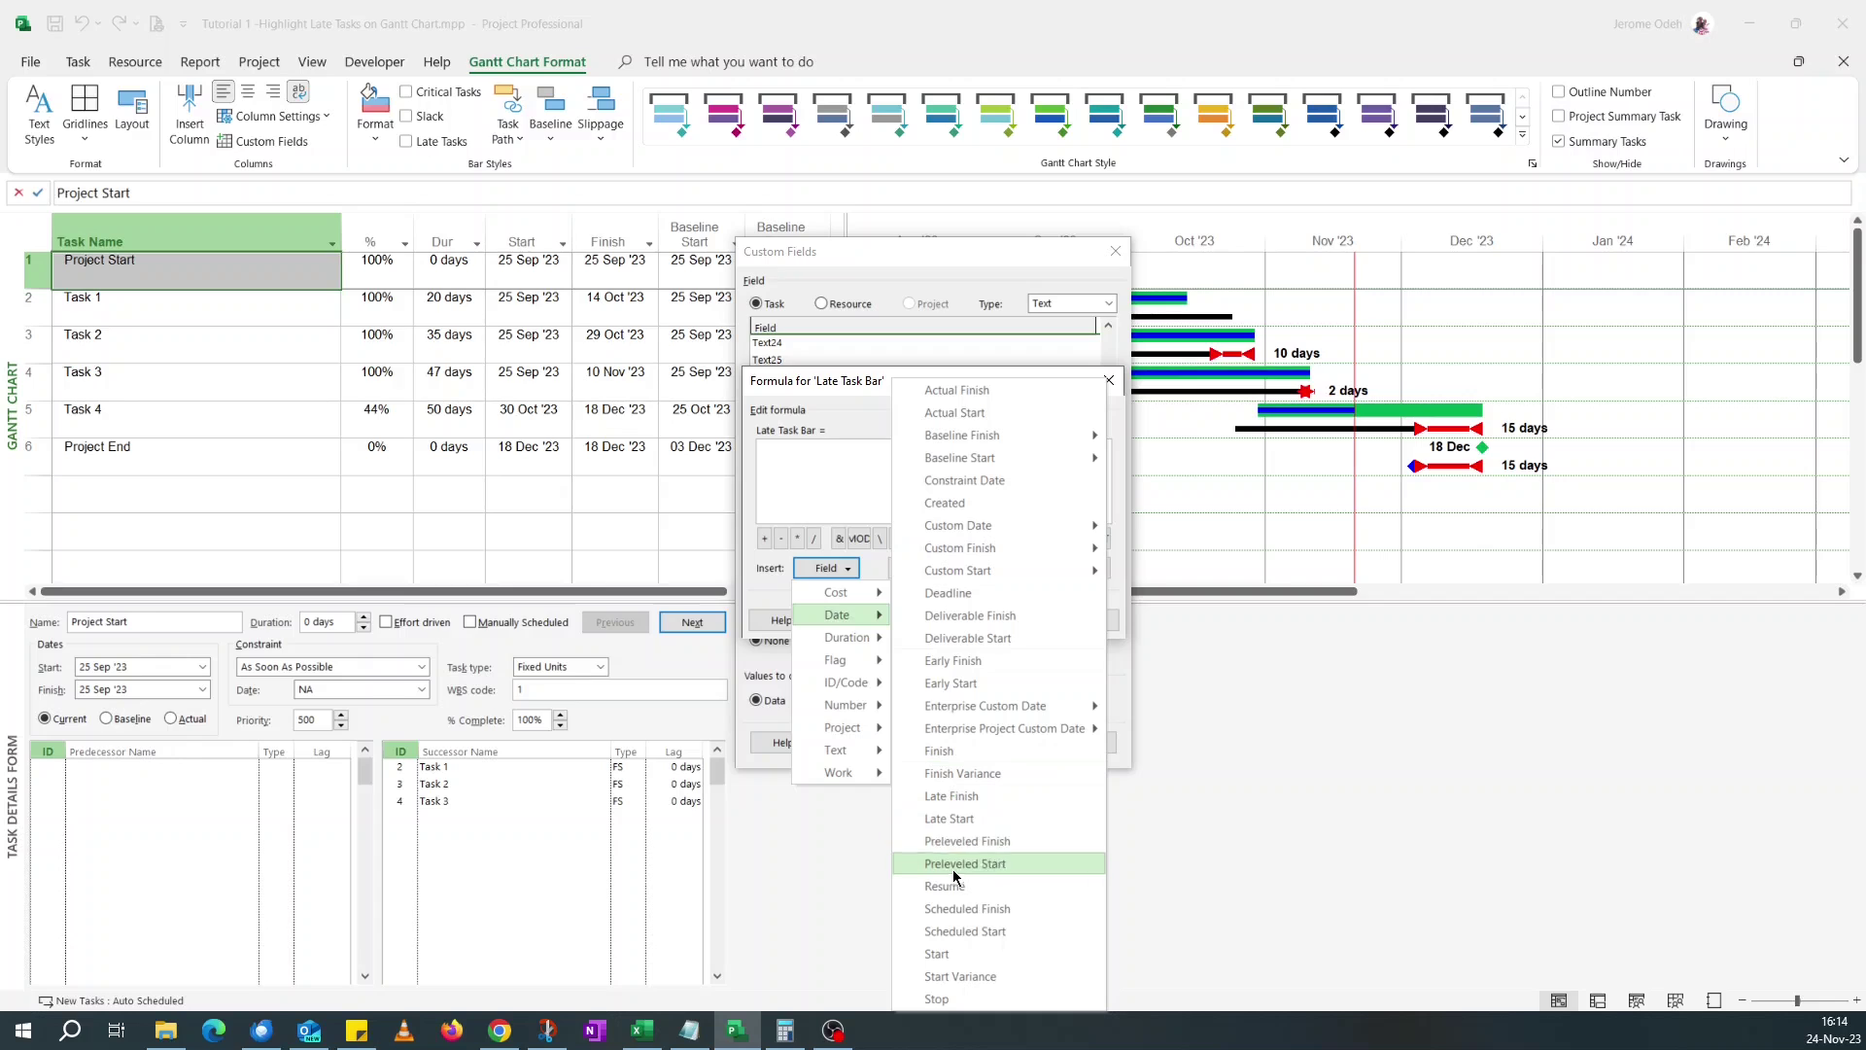
pyautogui.click(967, 774)
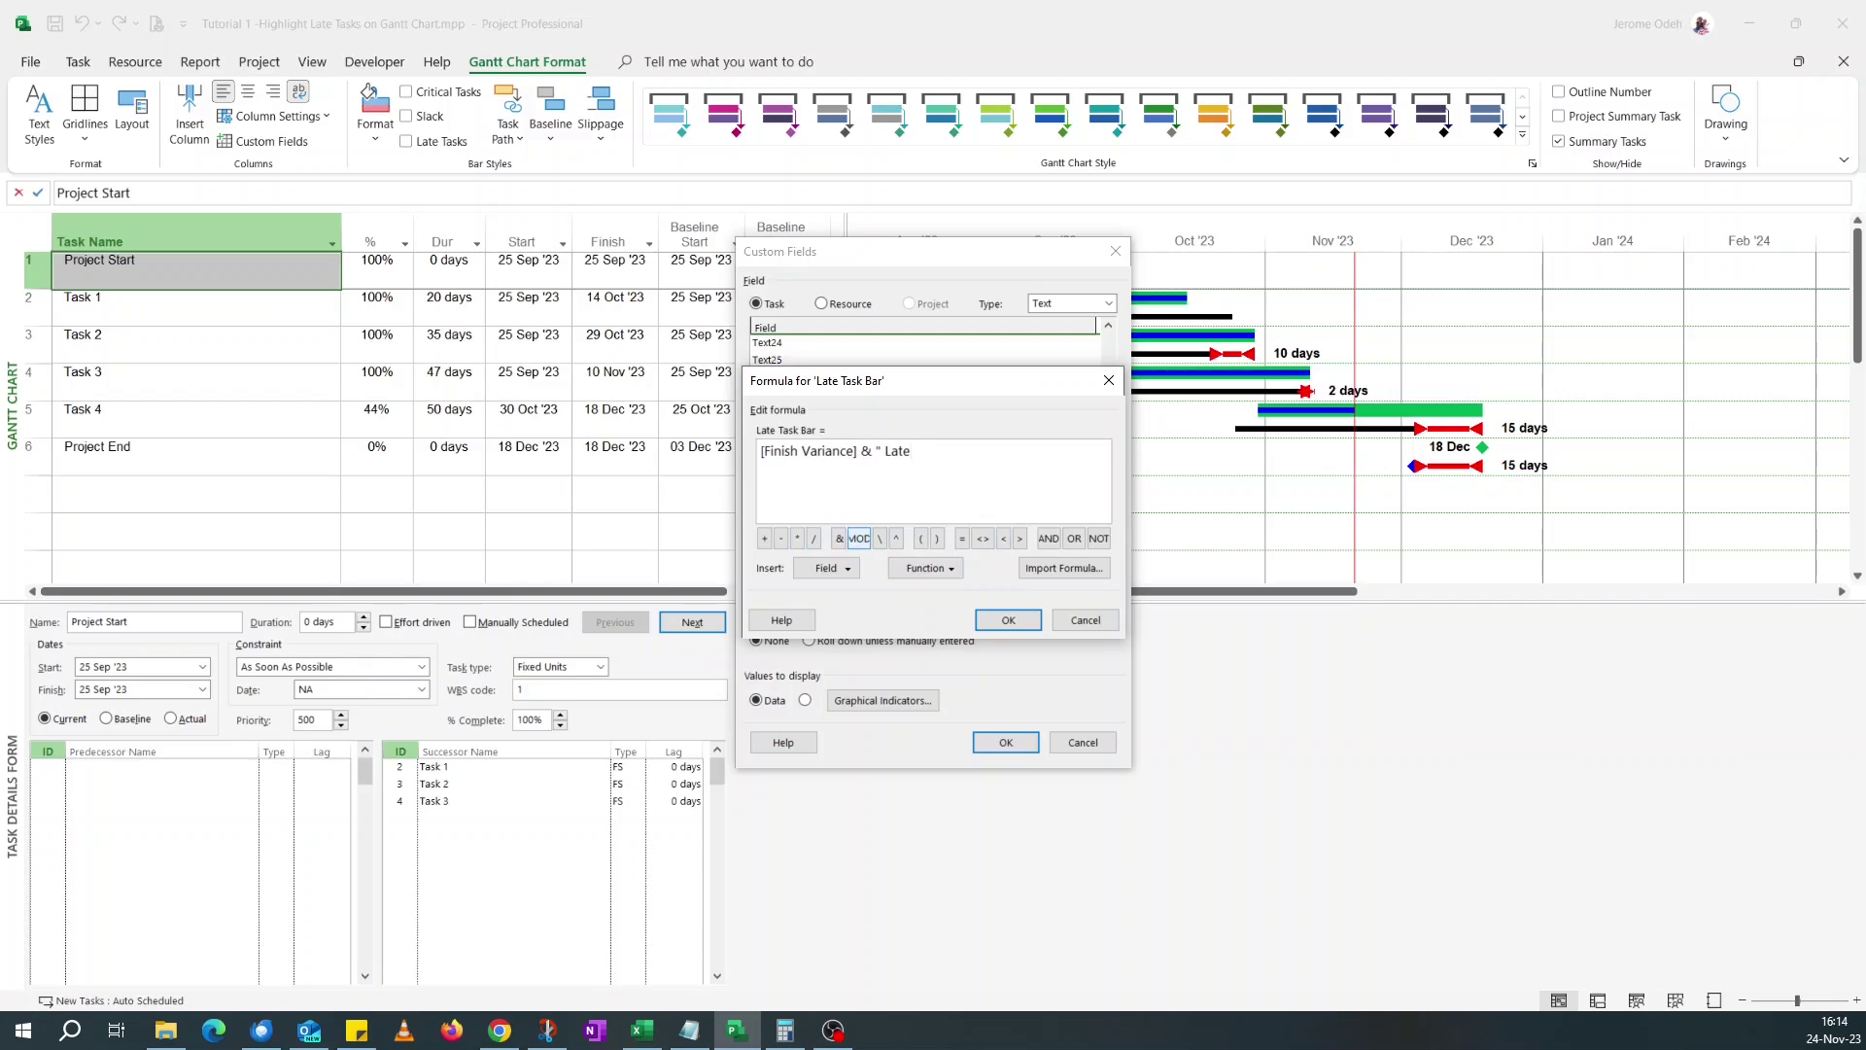
pyautogui.write('"')
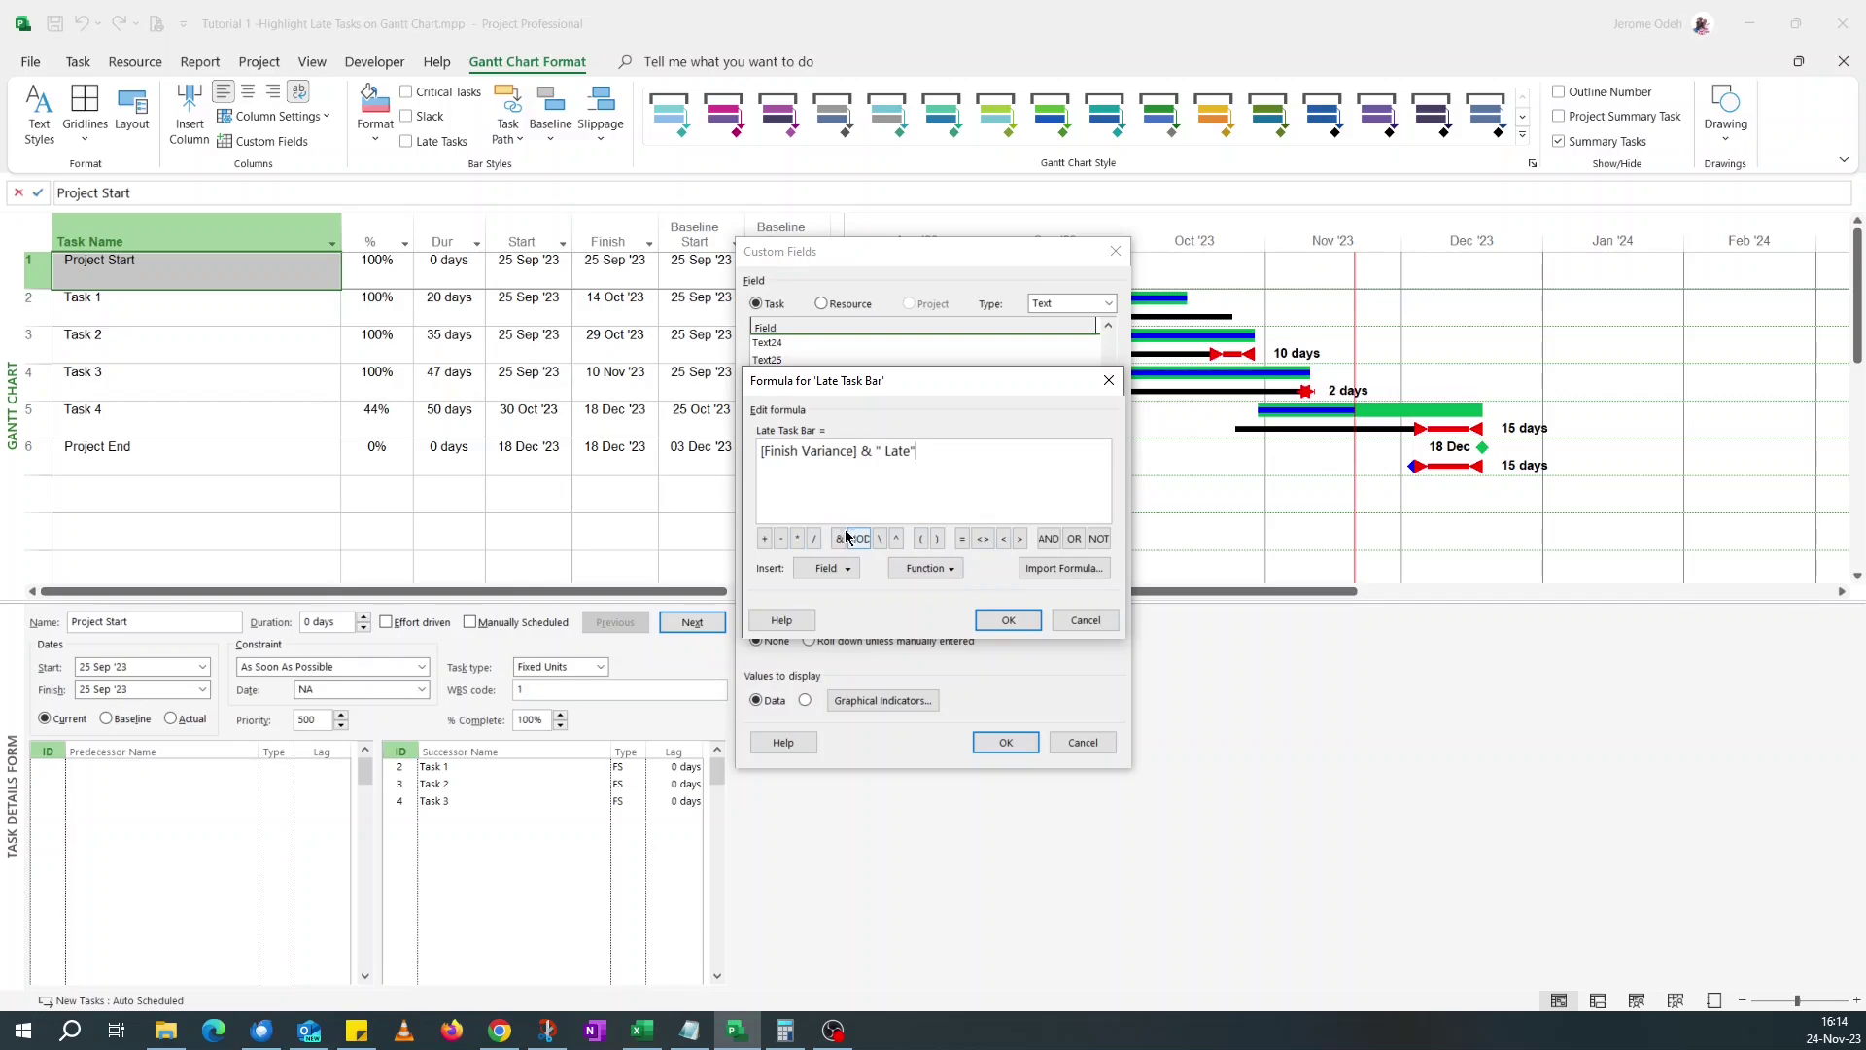
# Save the formula, accept recalculating the field, and close Custom Fields.
pyautogui.click(1007, 622)
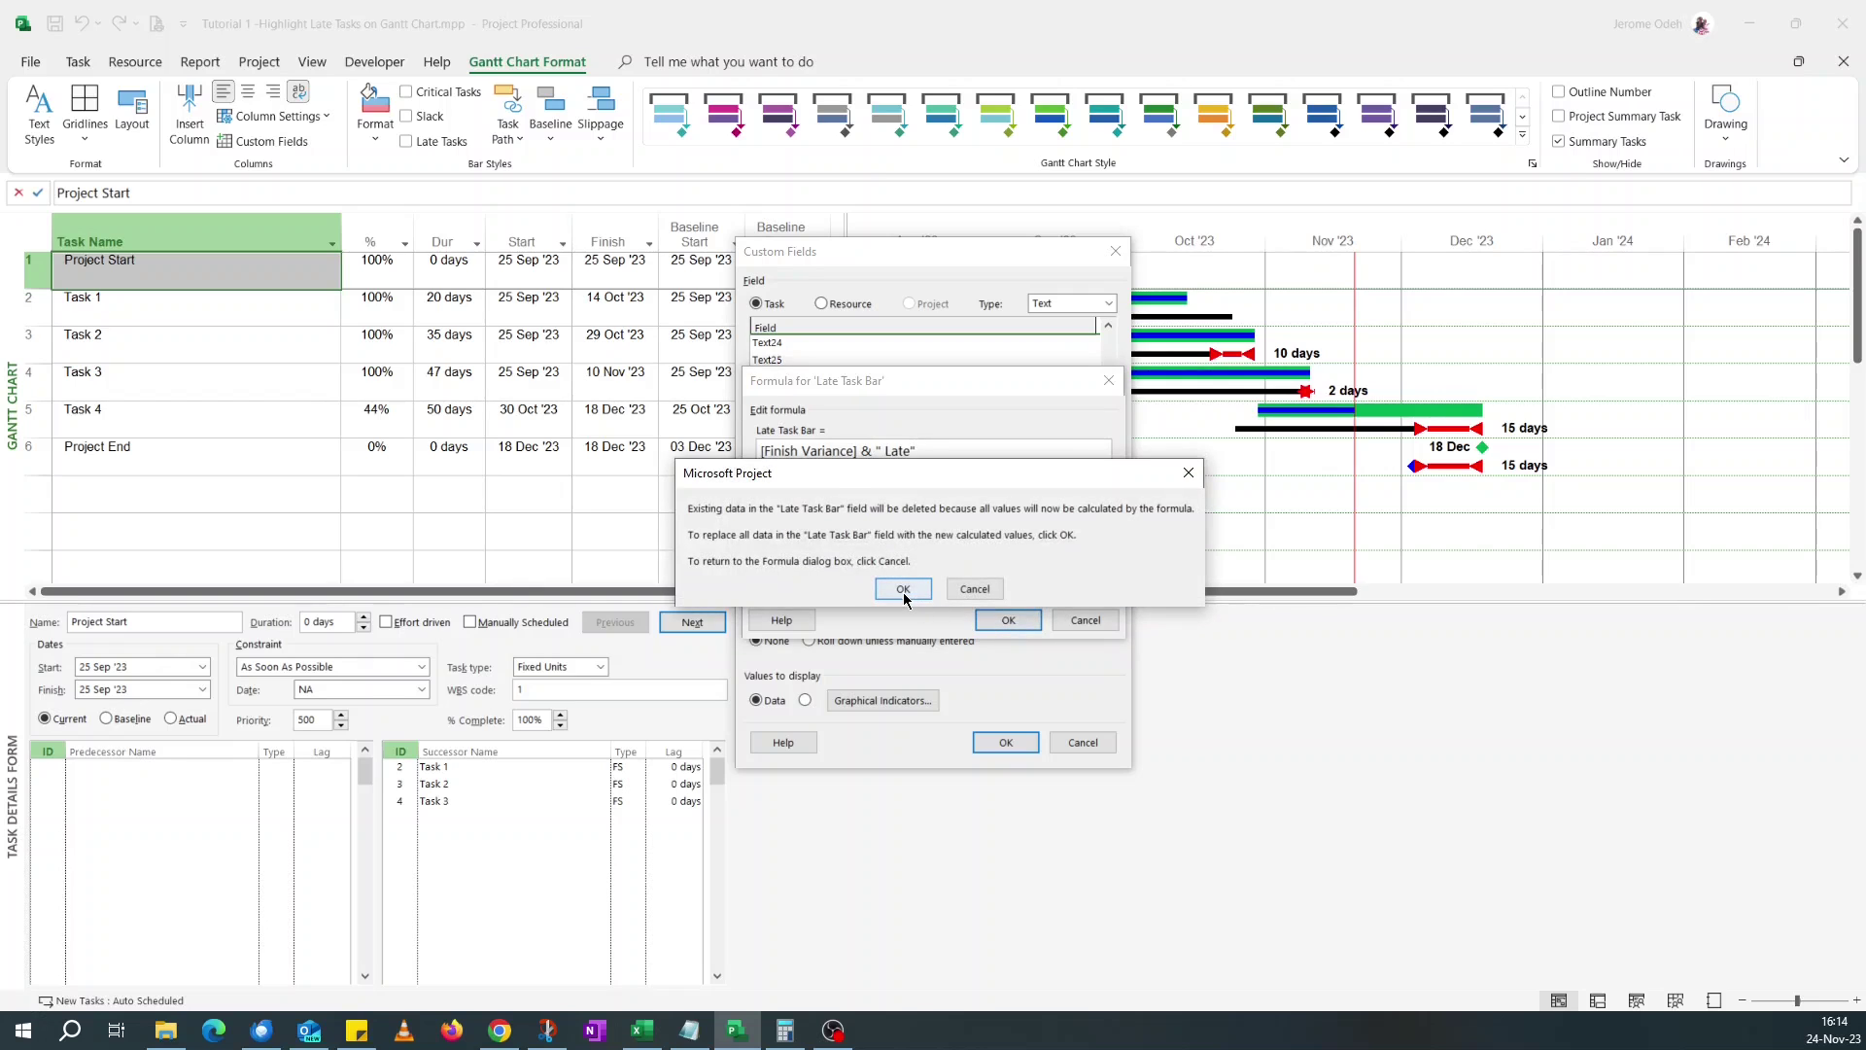
pyautogui.click(902, 590)
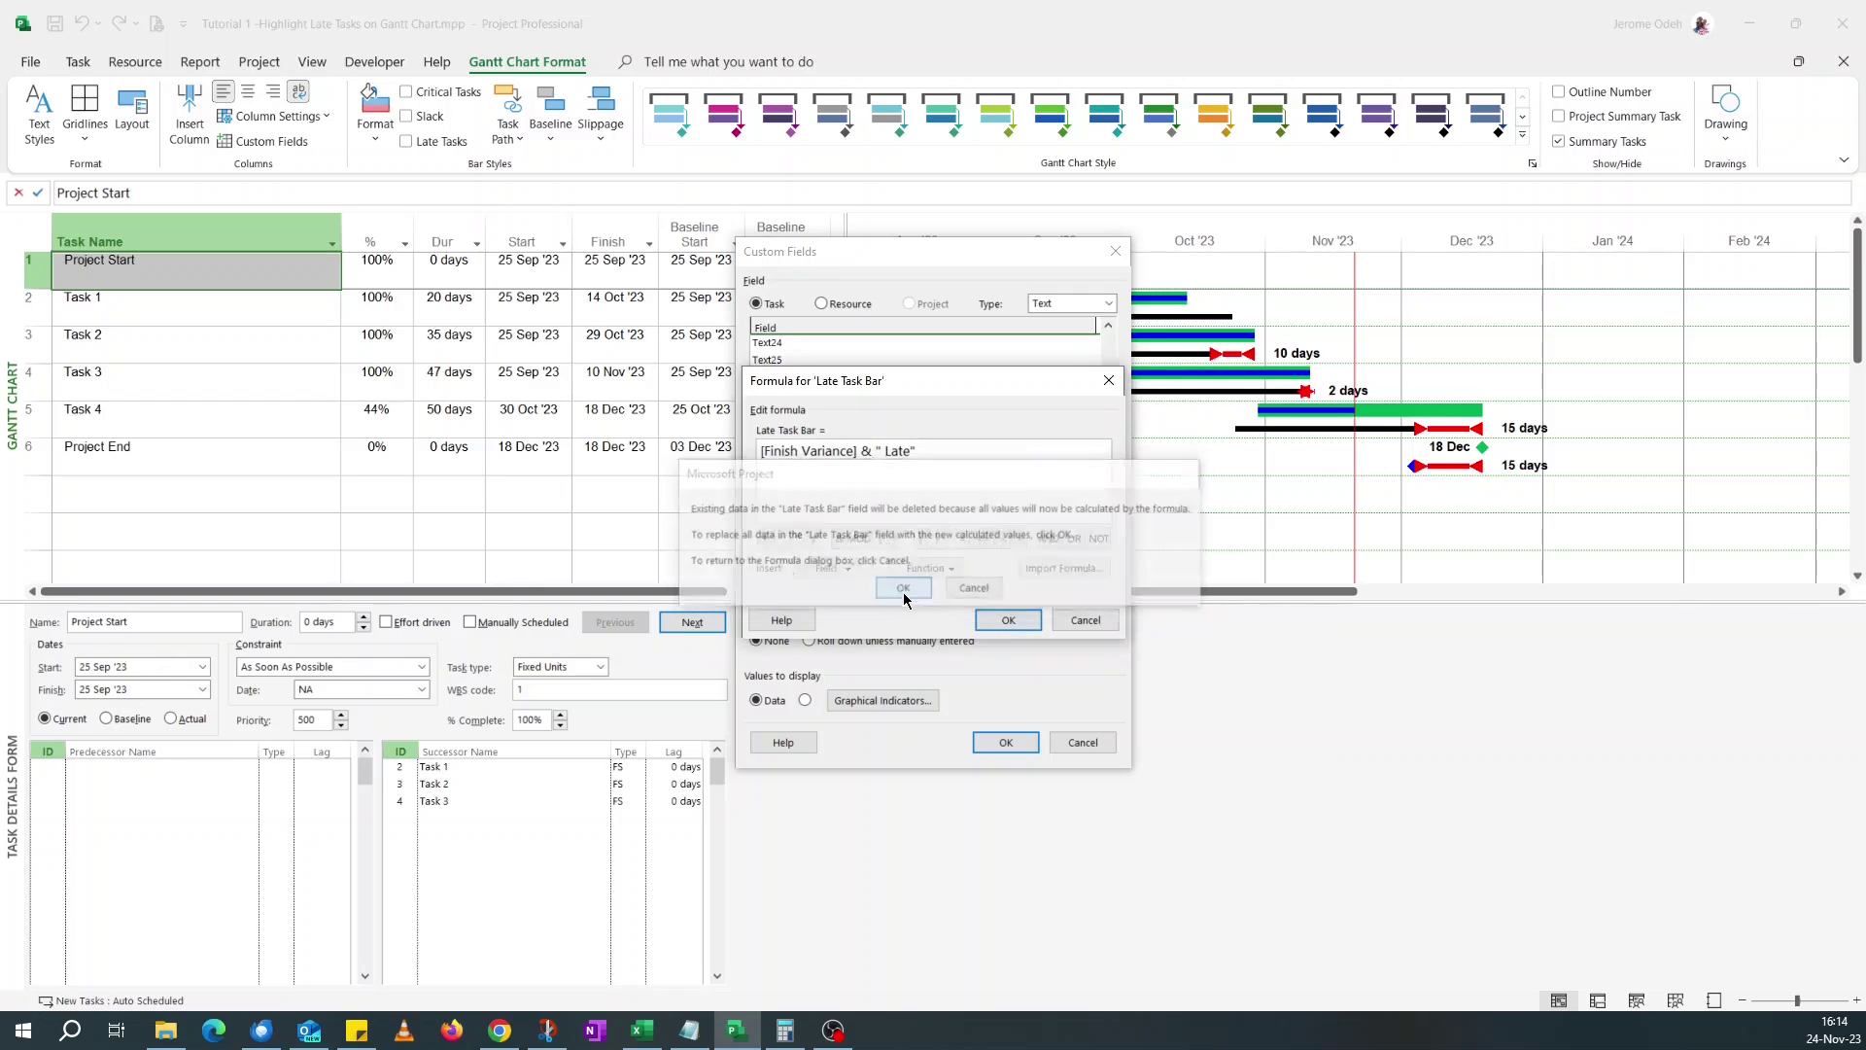
pyautogui.click(1005, 743)
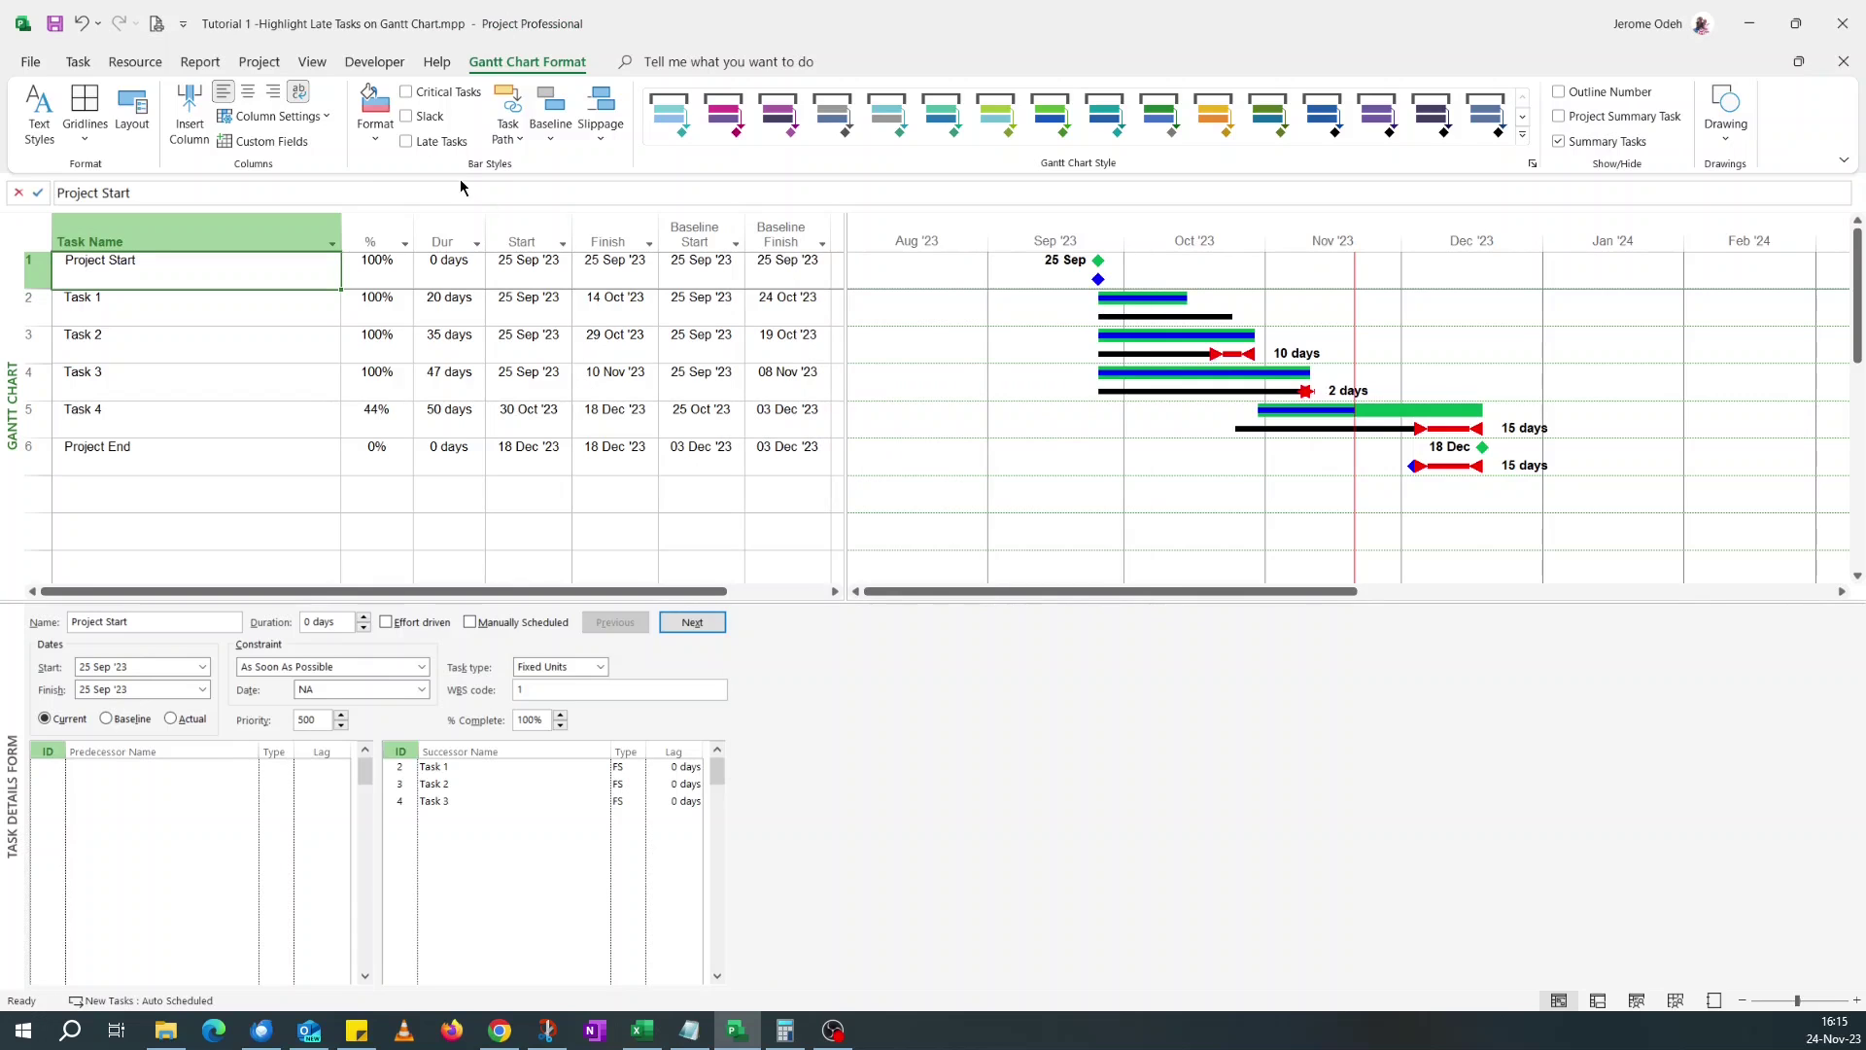
# In Bar Styles, set the Late Task bar's right-hand label to Late Task Bar.
pyautogui.click(377, 139)
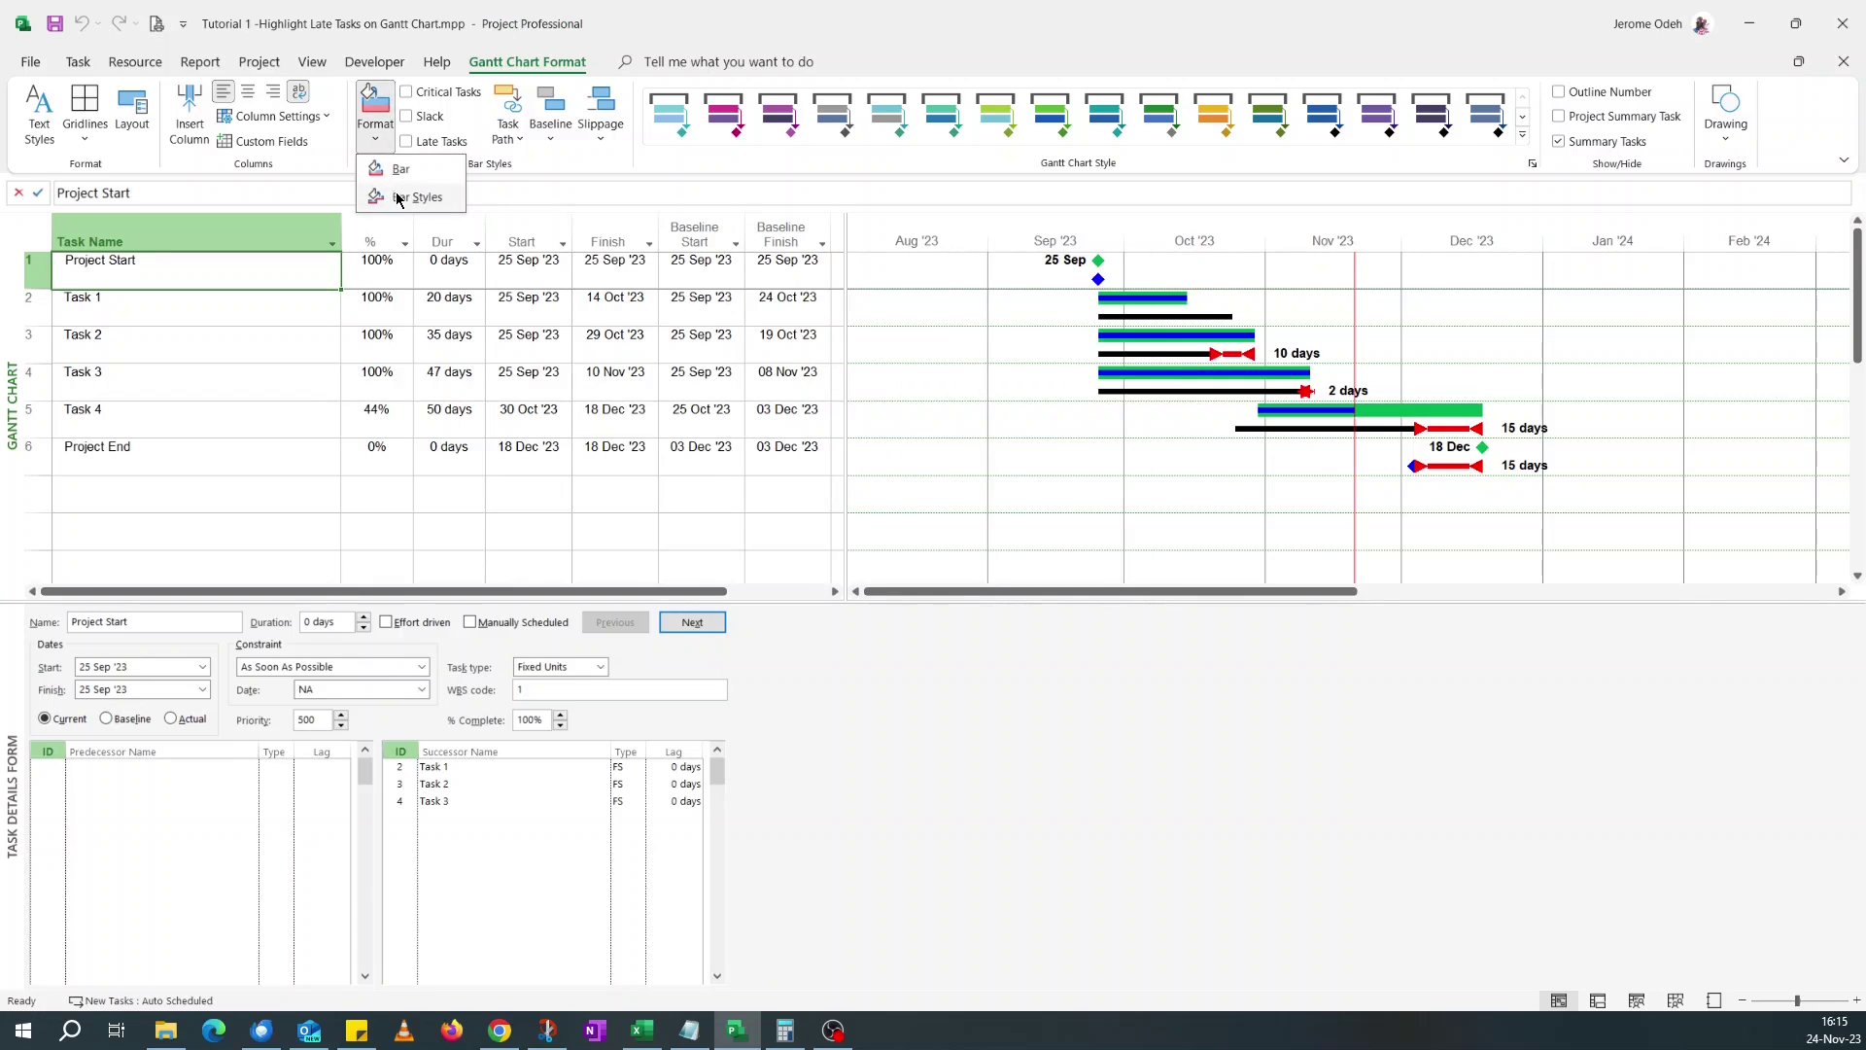
pyautogui.click(398, 197)
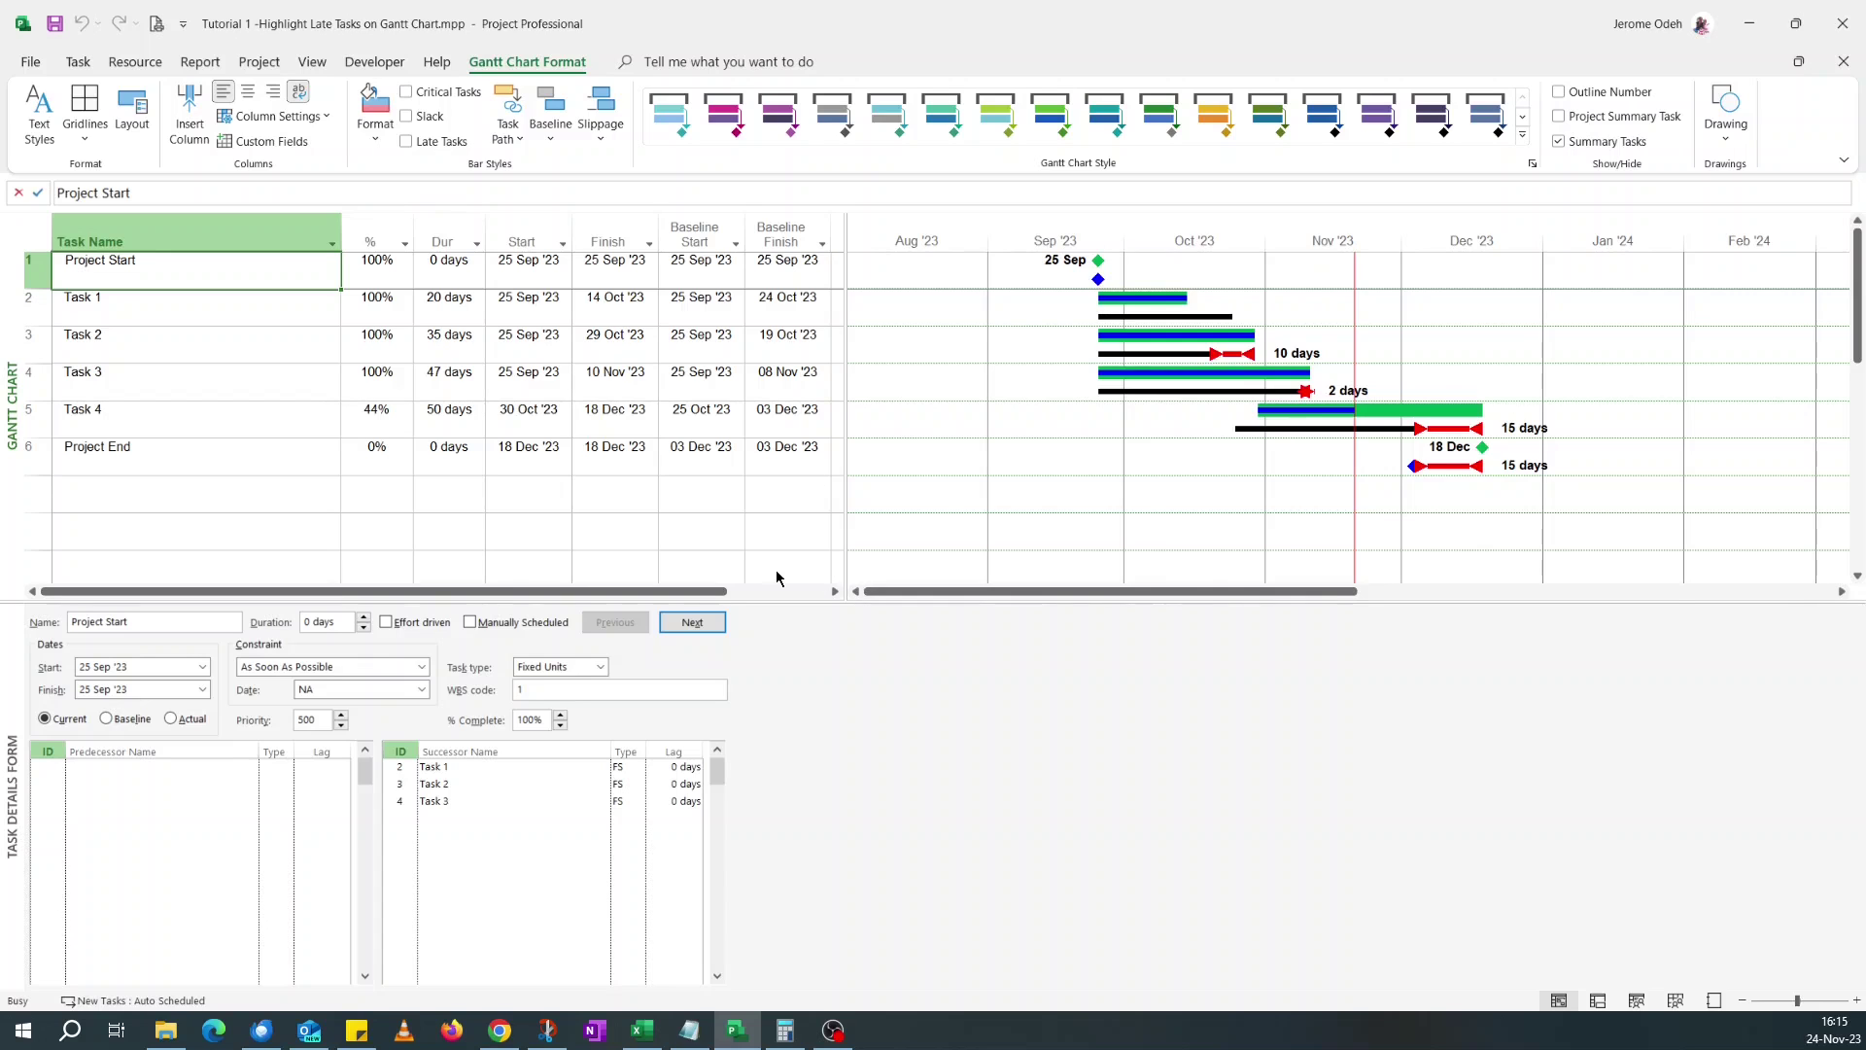
pyautogui.click(683, 424)
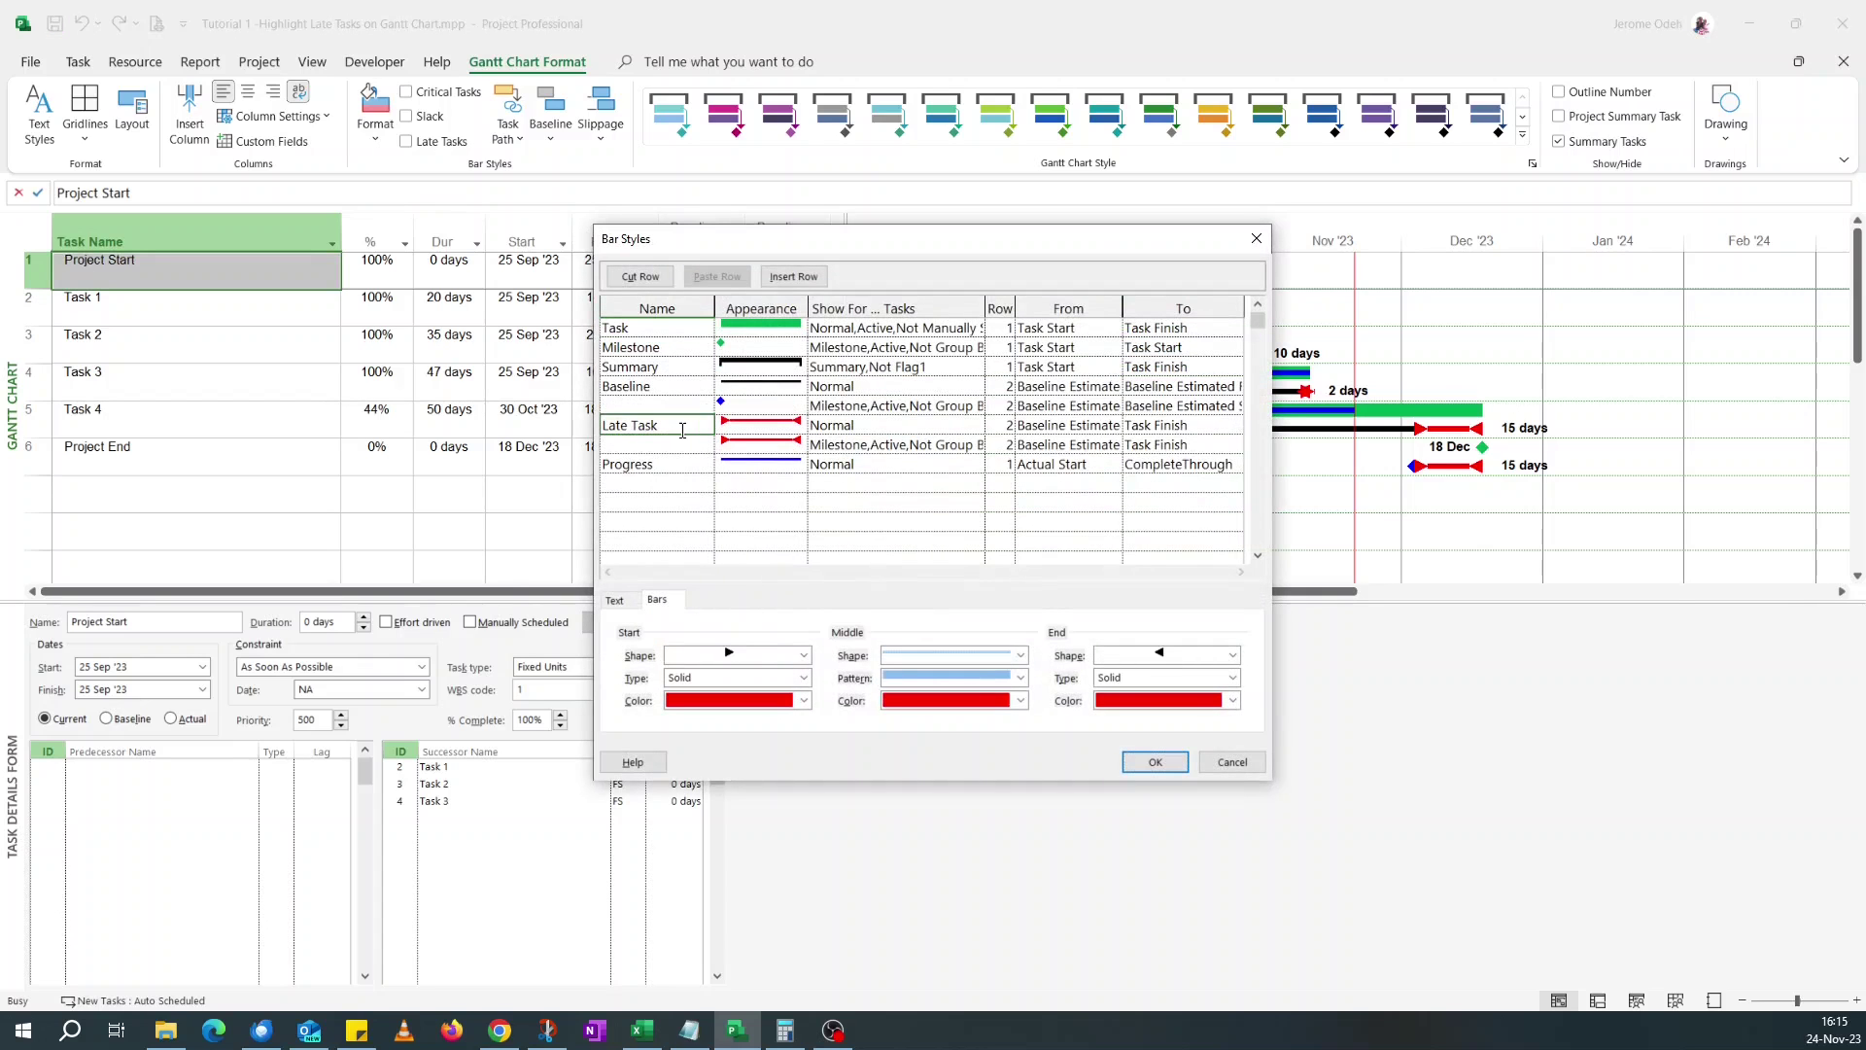
pyautogui.click(620, 601)
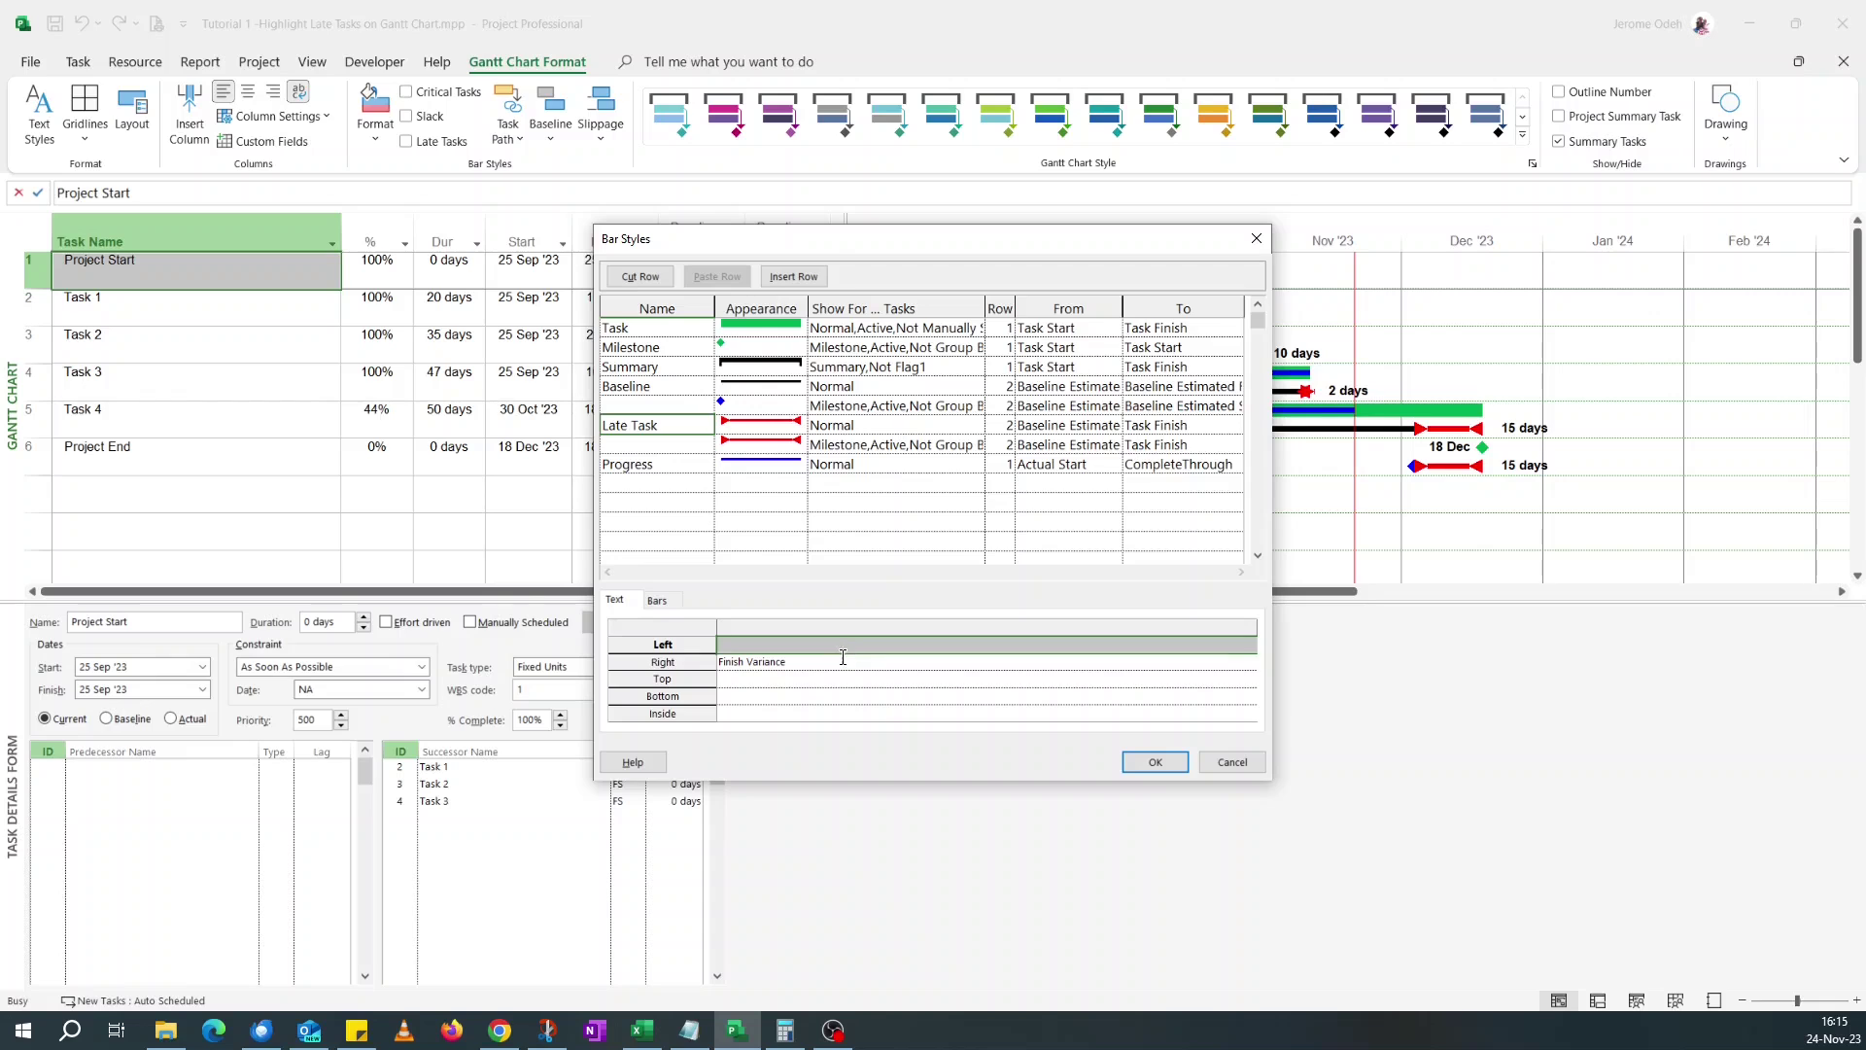
pyautogui.click(923, 661)
pyautogui.click(1249, 662)
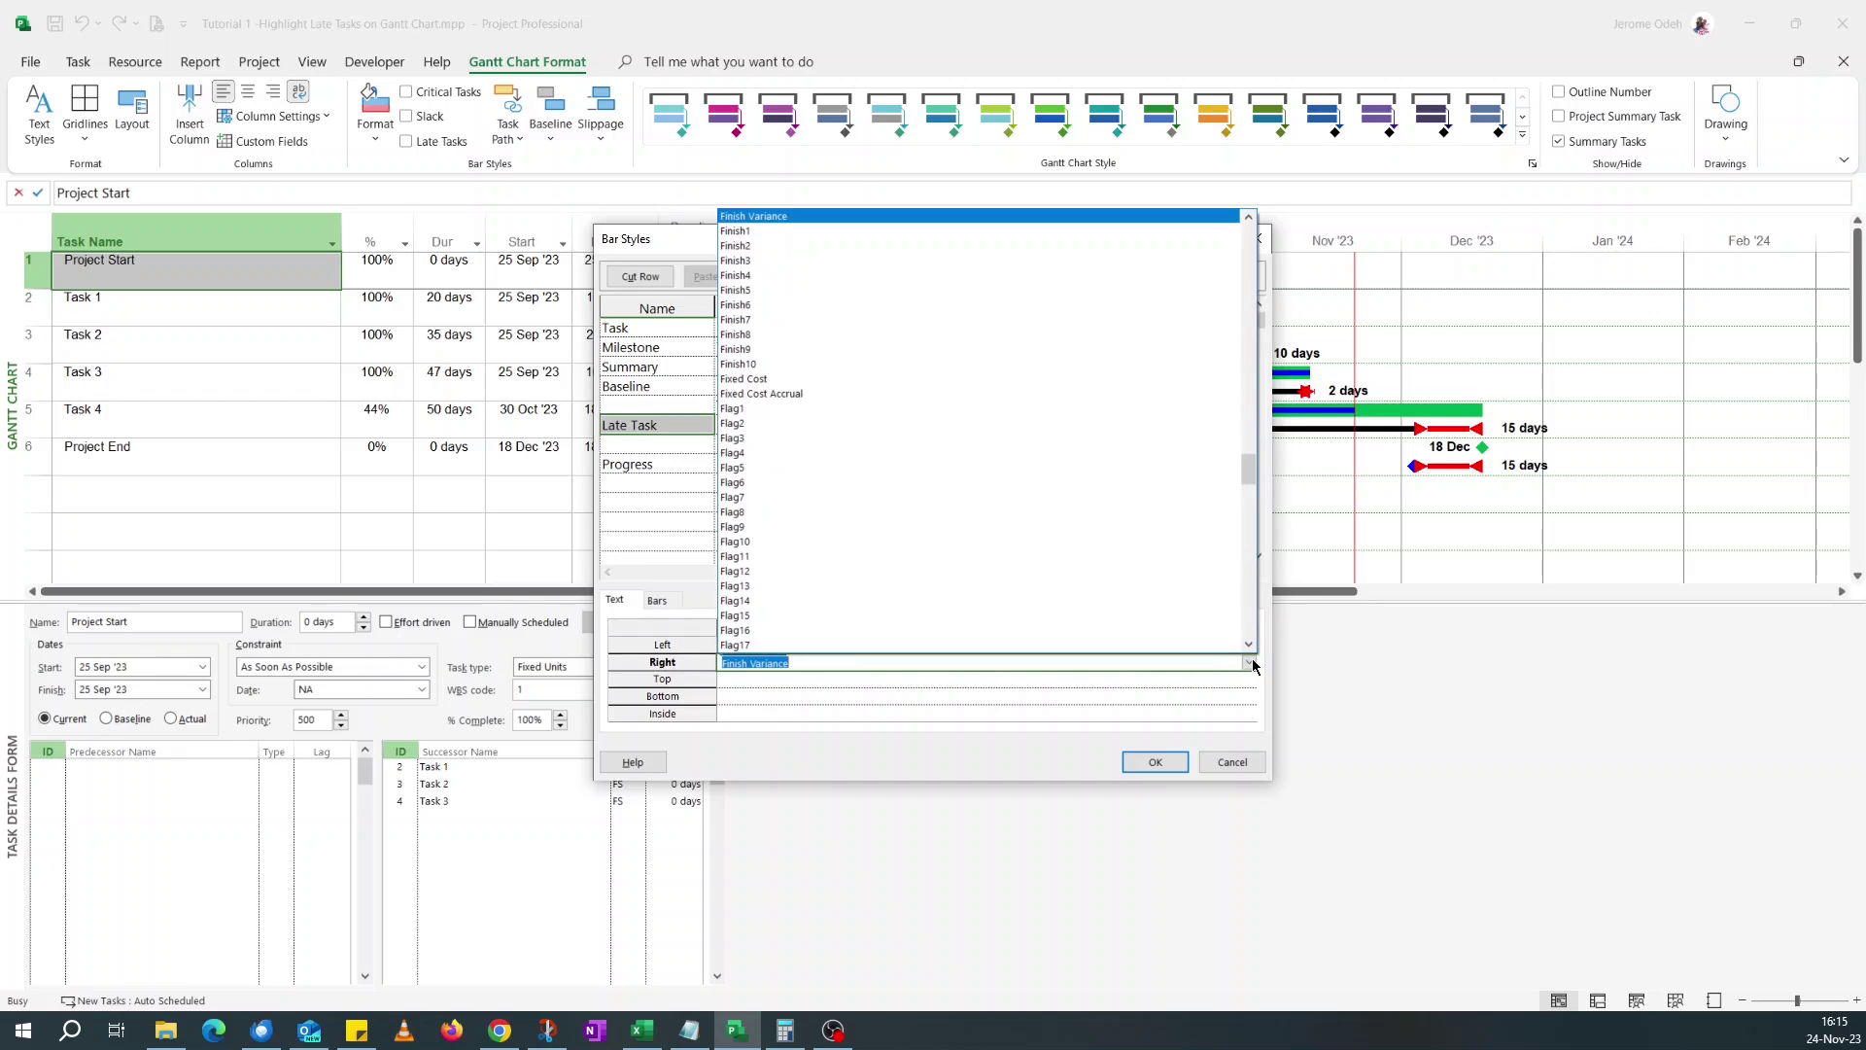
pyautogui.write('l')
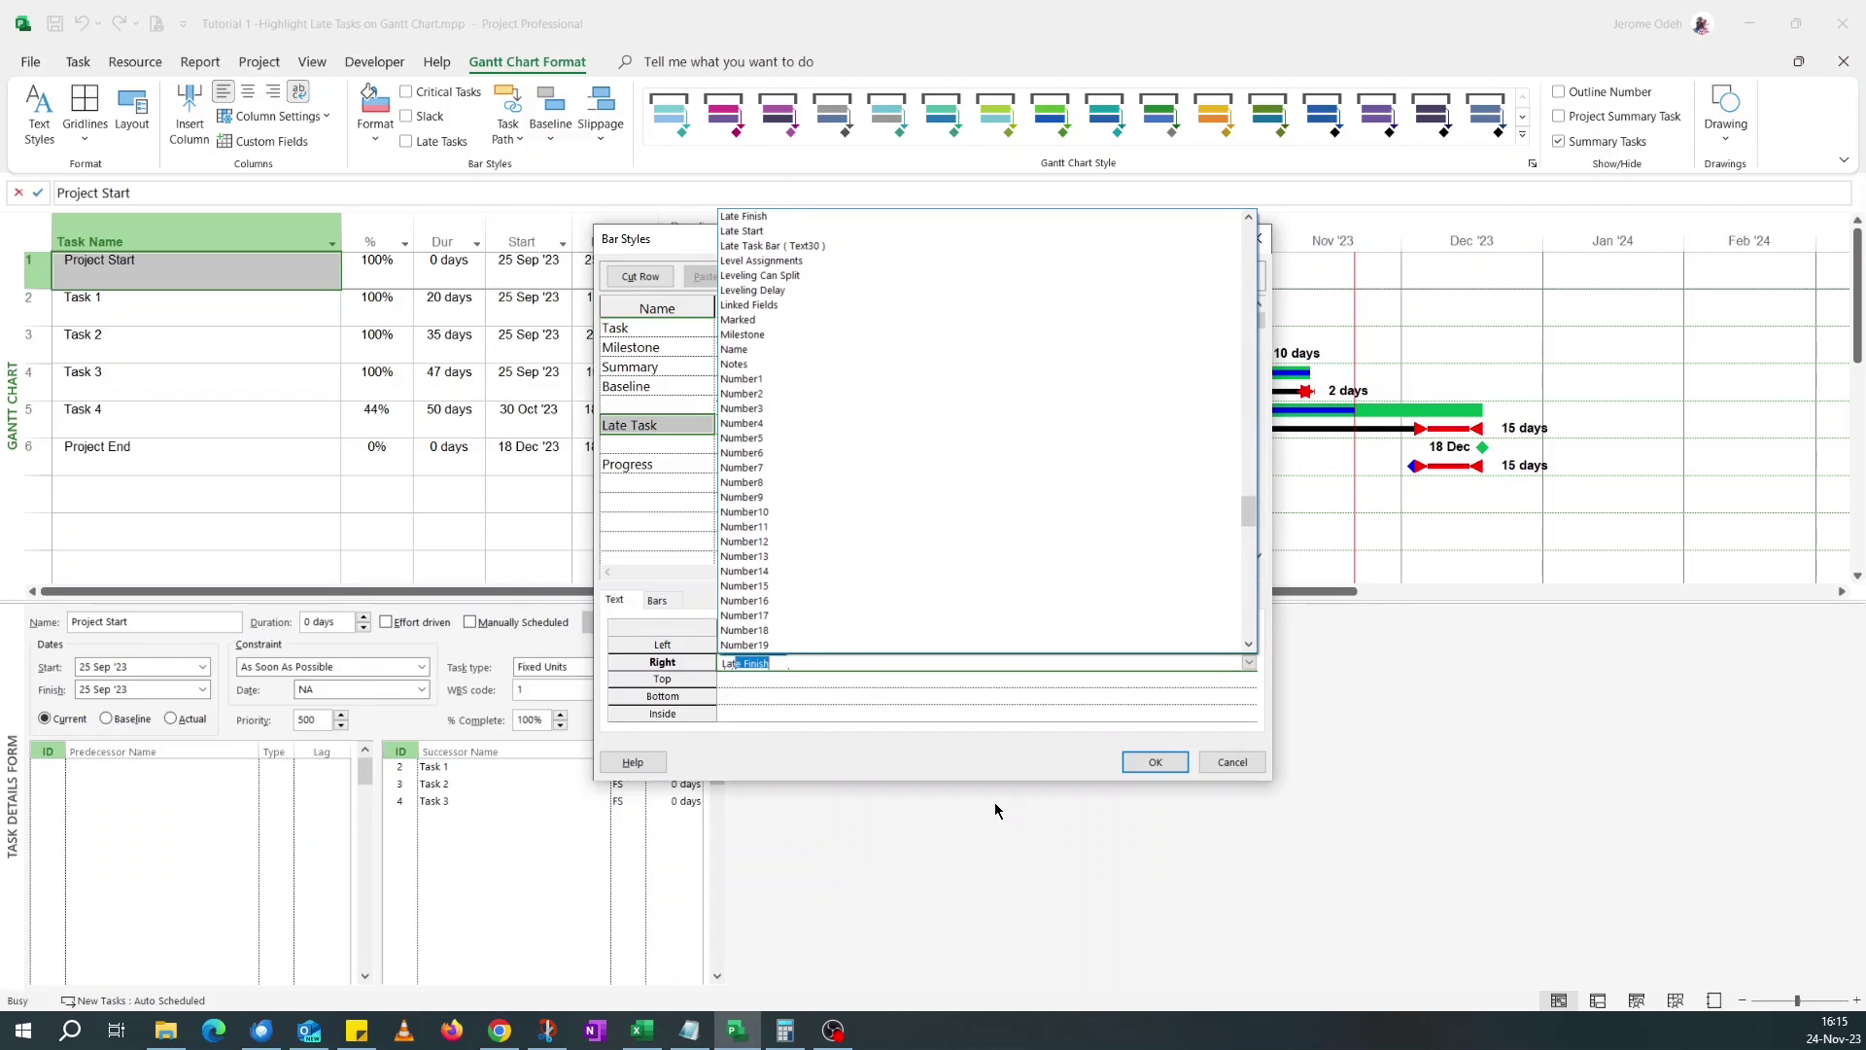
pyautogui.write('ate T')
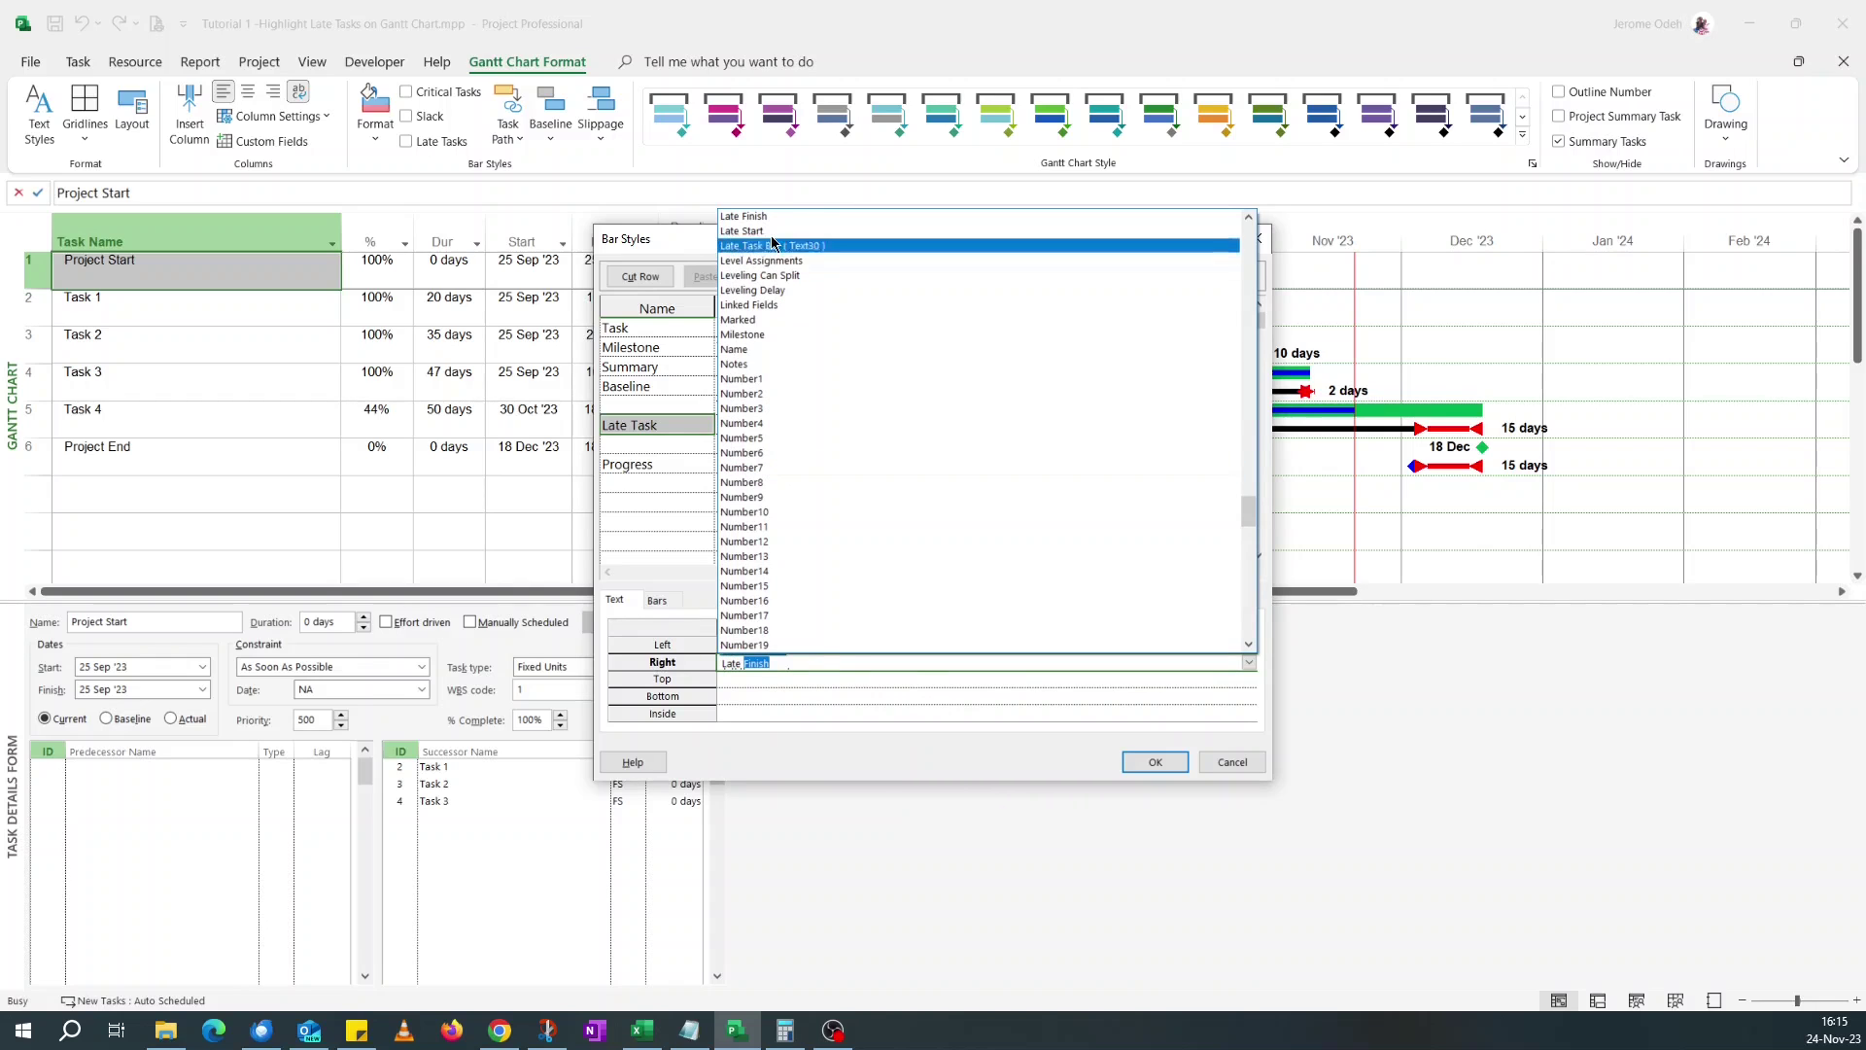
pyautogui.press('Return')
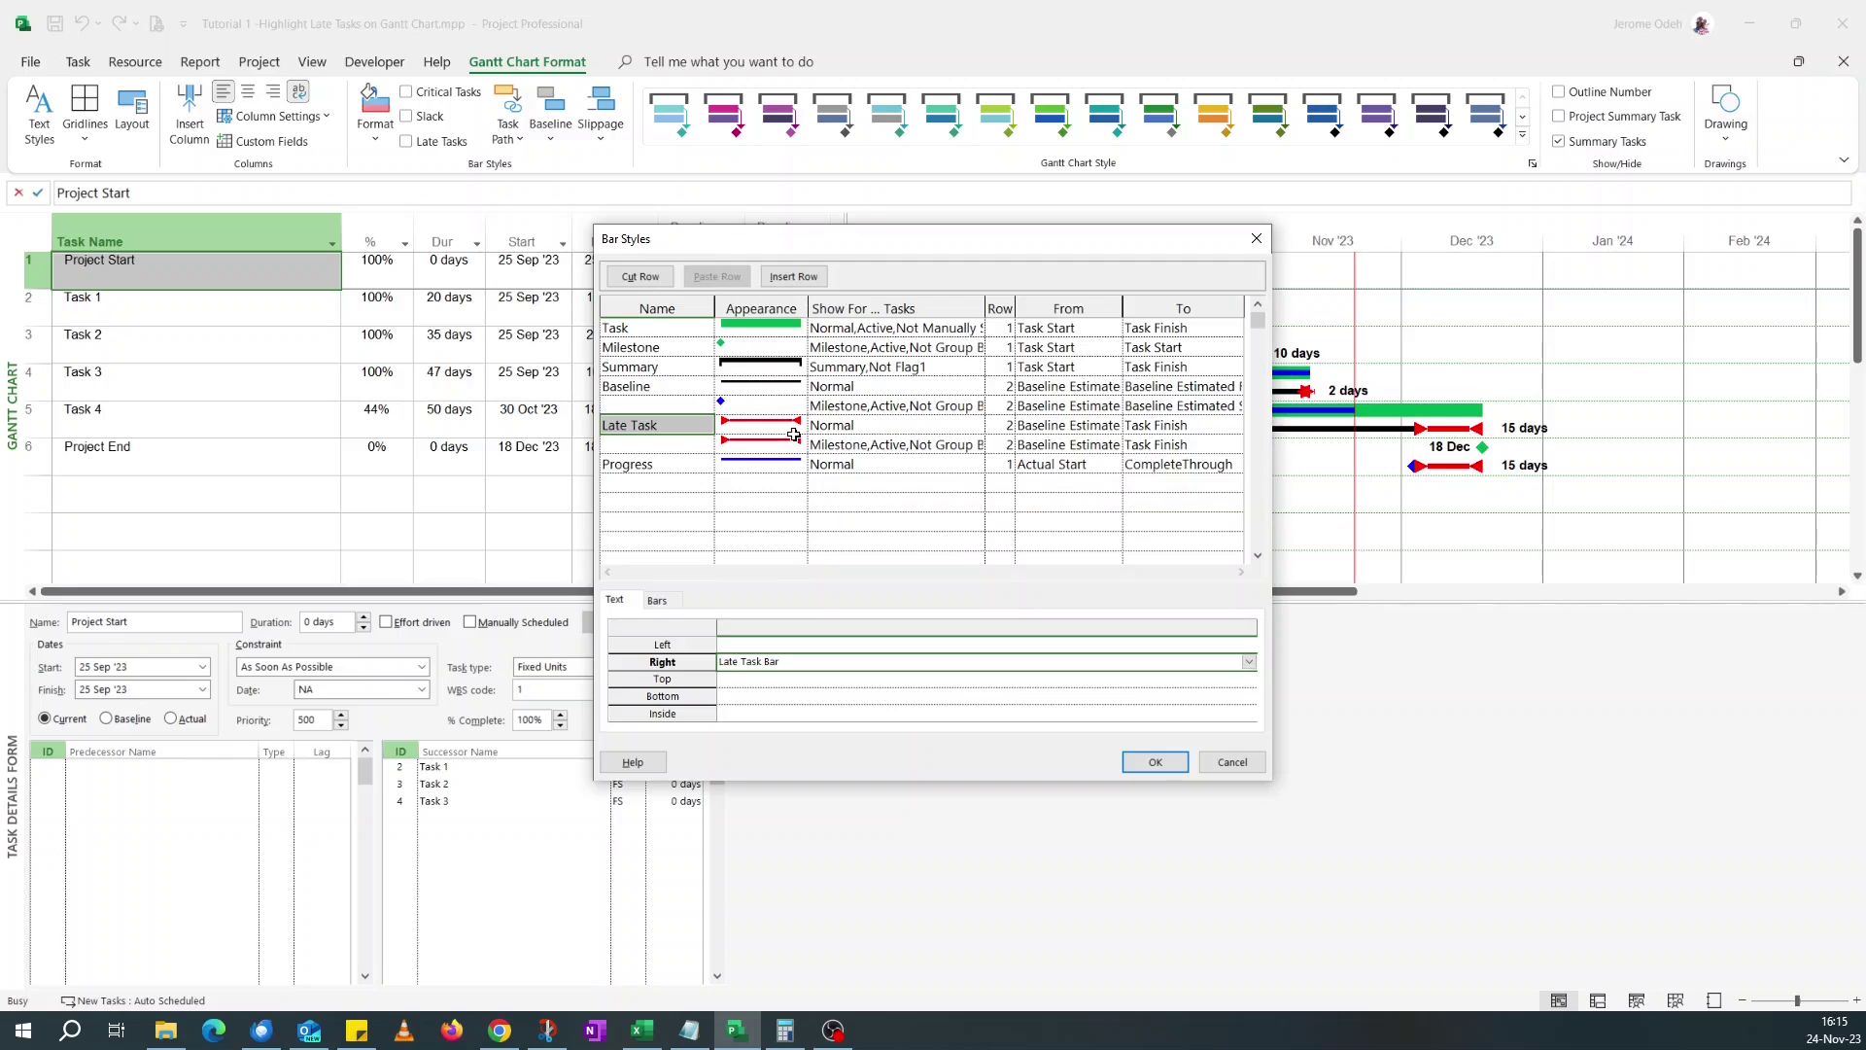
# Set the late milestone's right-hand label to Late Task Bar and apply the bar styles.
pyautogui.click(680, 444)
pyautogui.click(1244, 662)
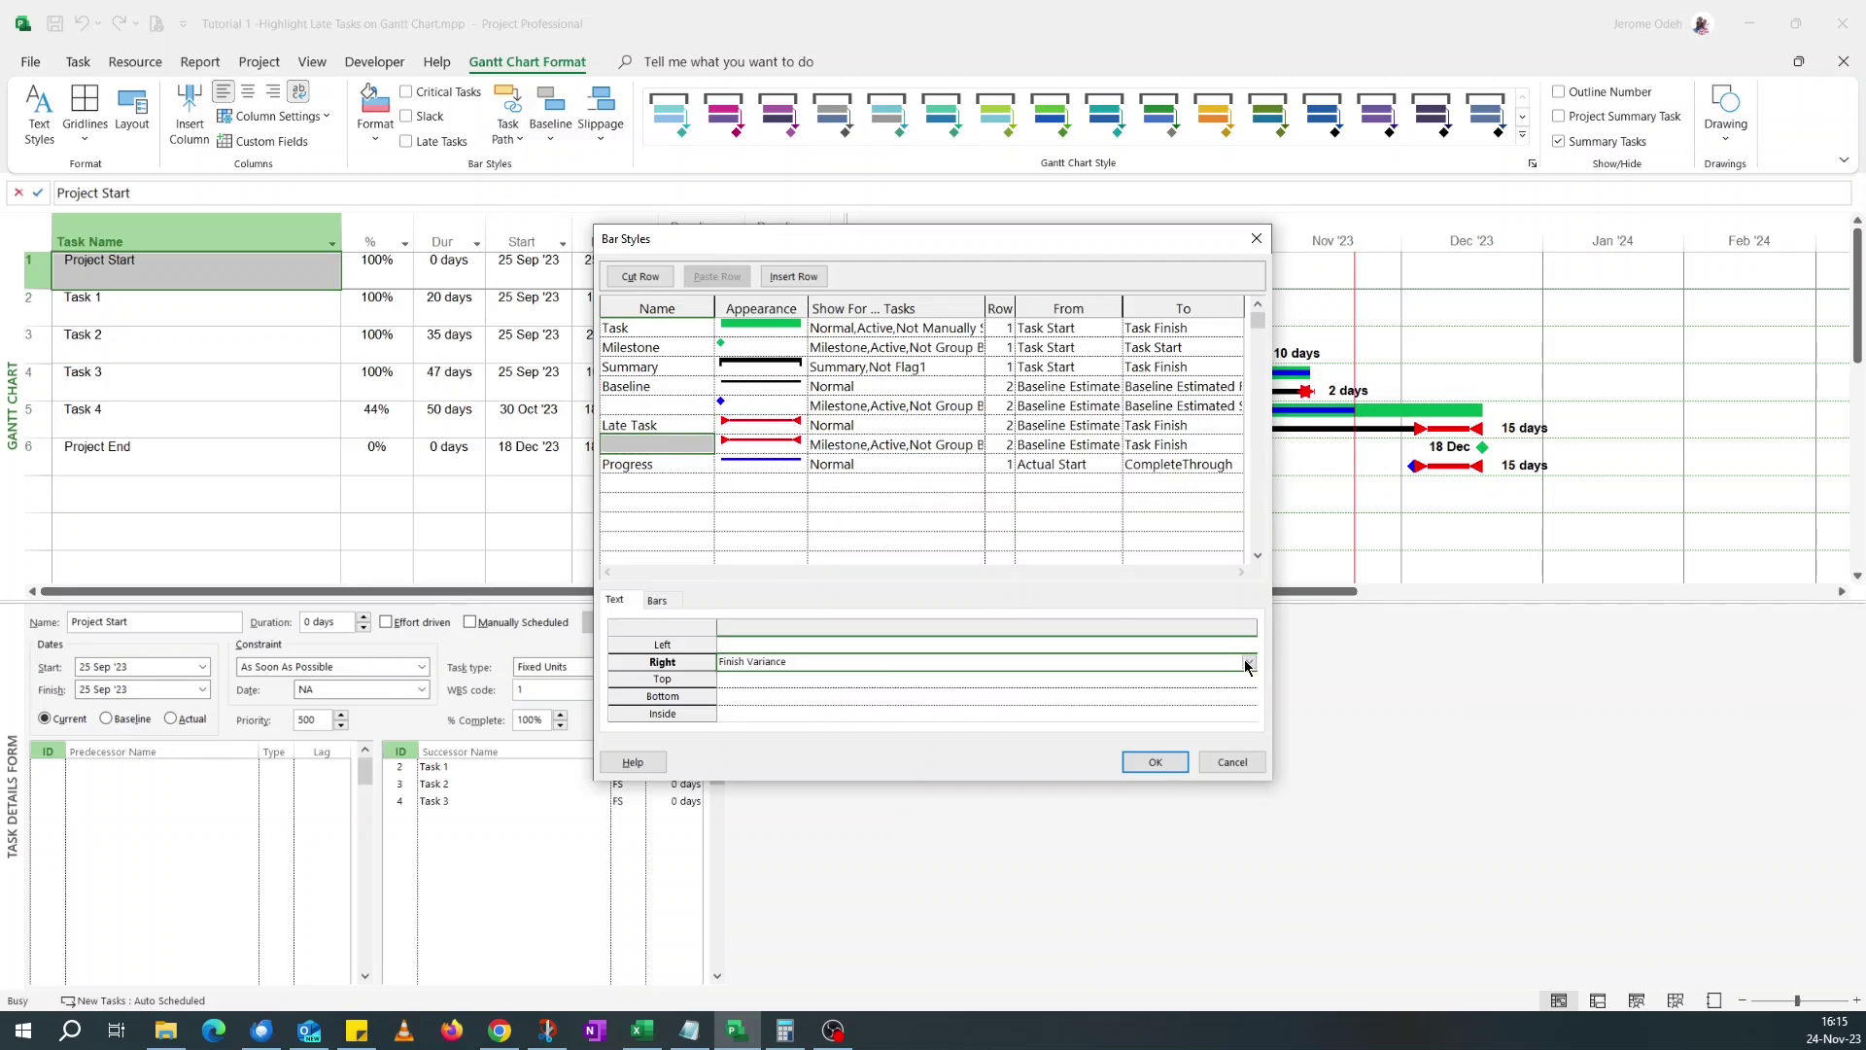
pyautogui.click(1248, 662)
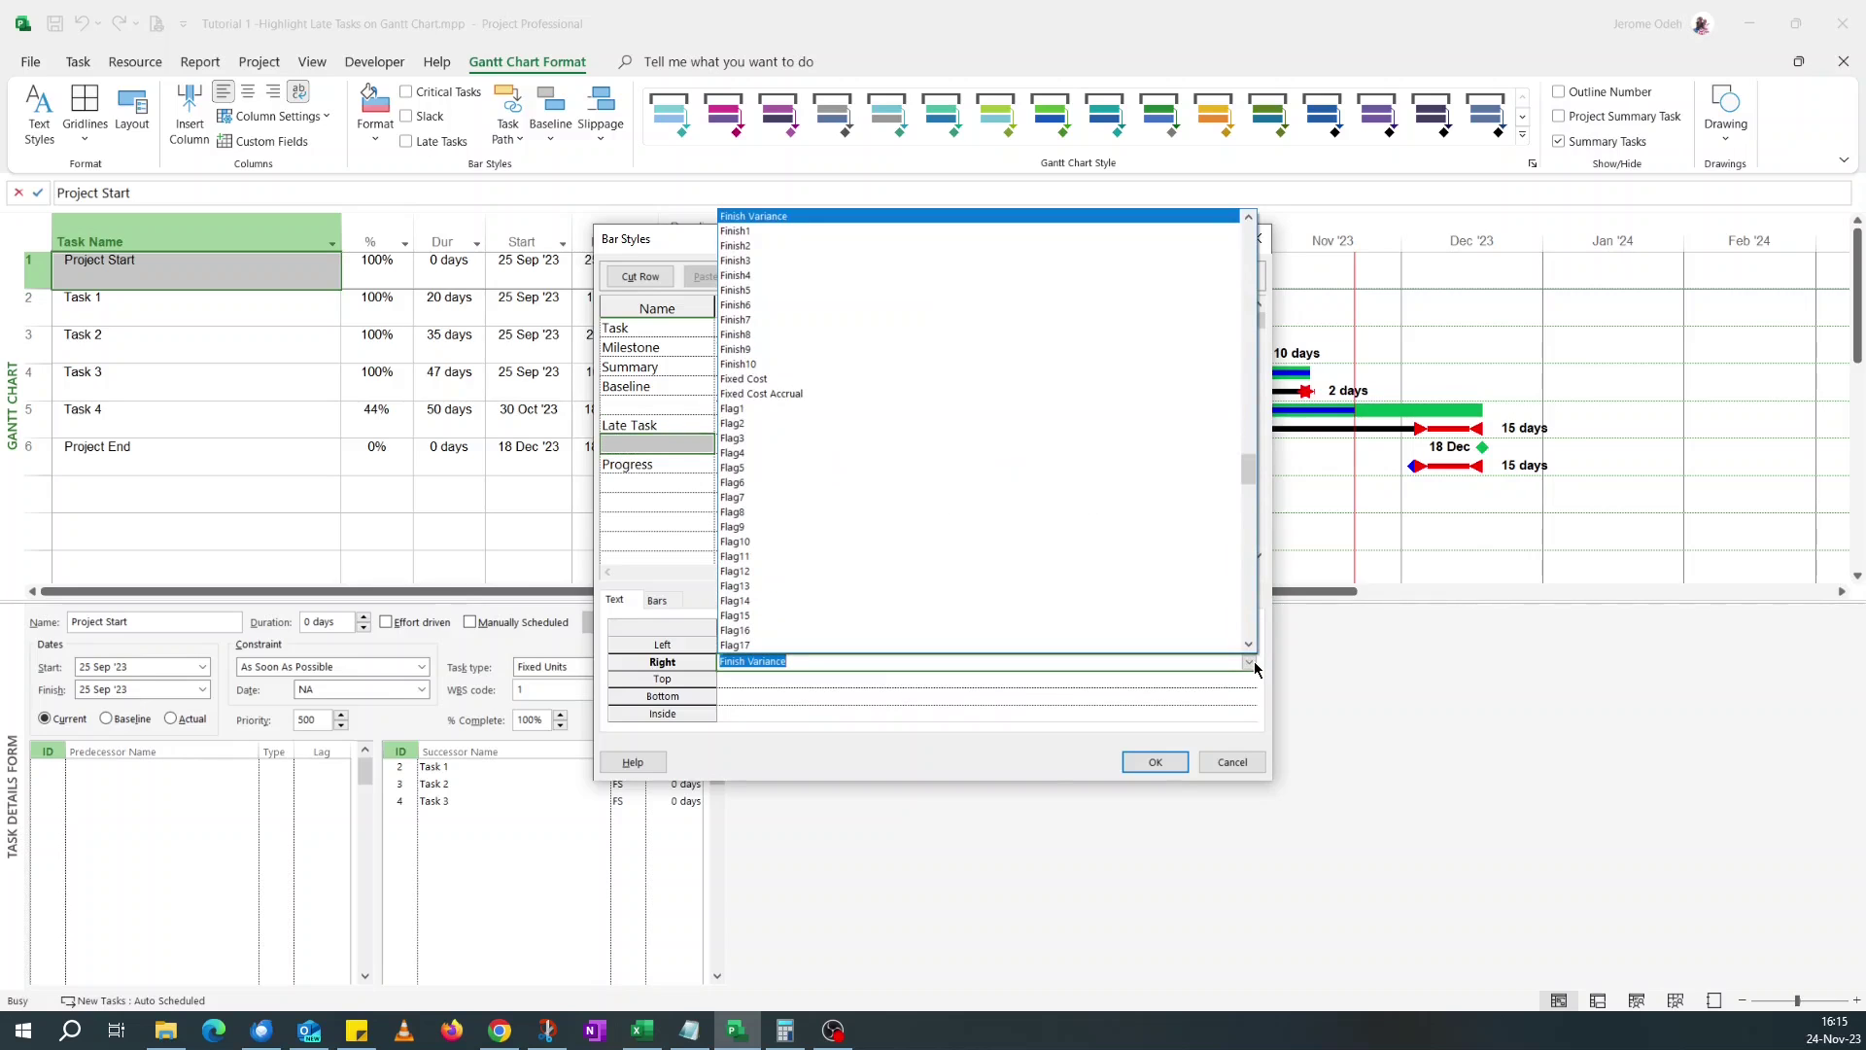
pyautogui.write('Late Task Bar')
pyautogui.click(898, 249)
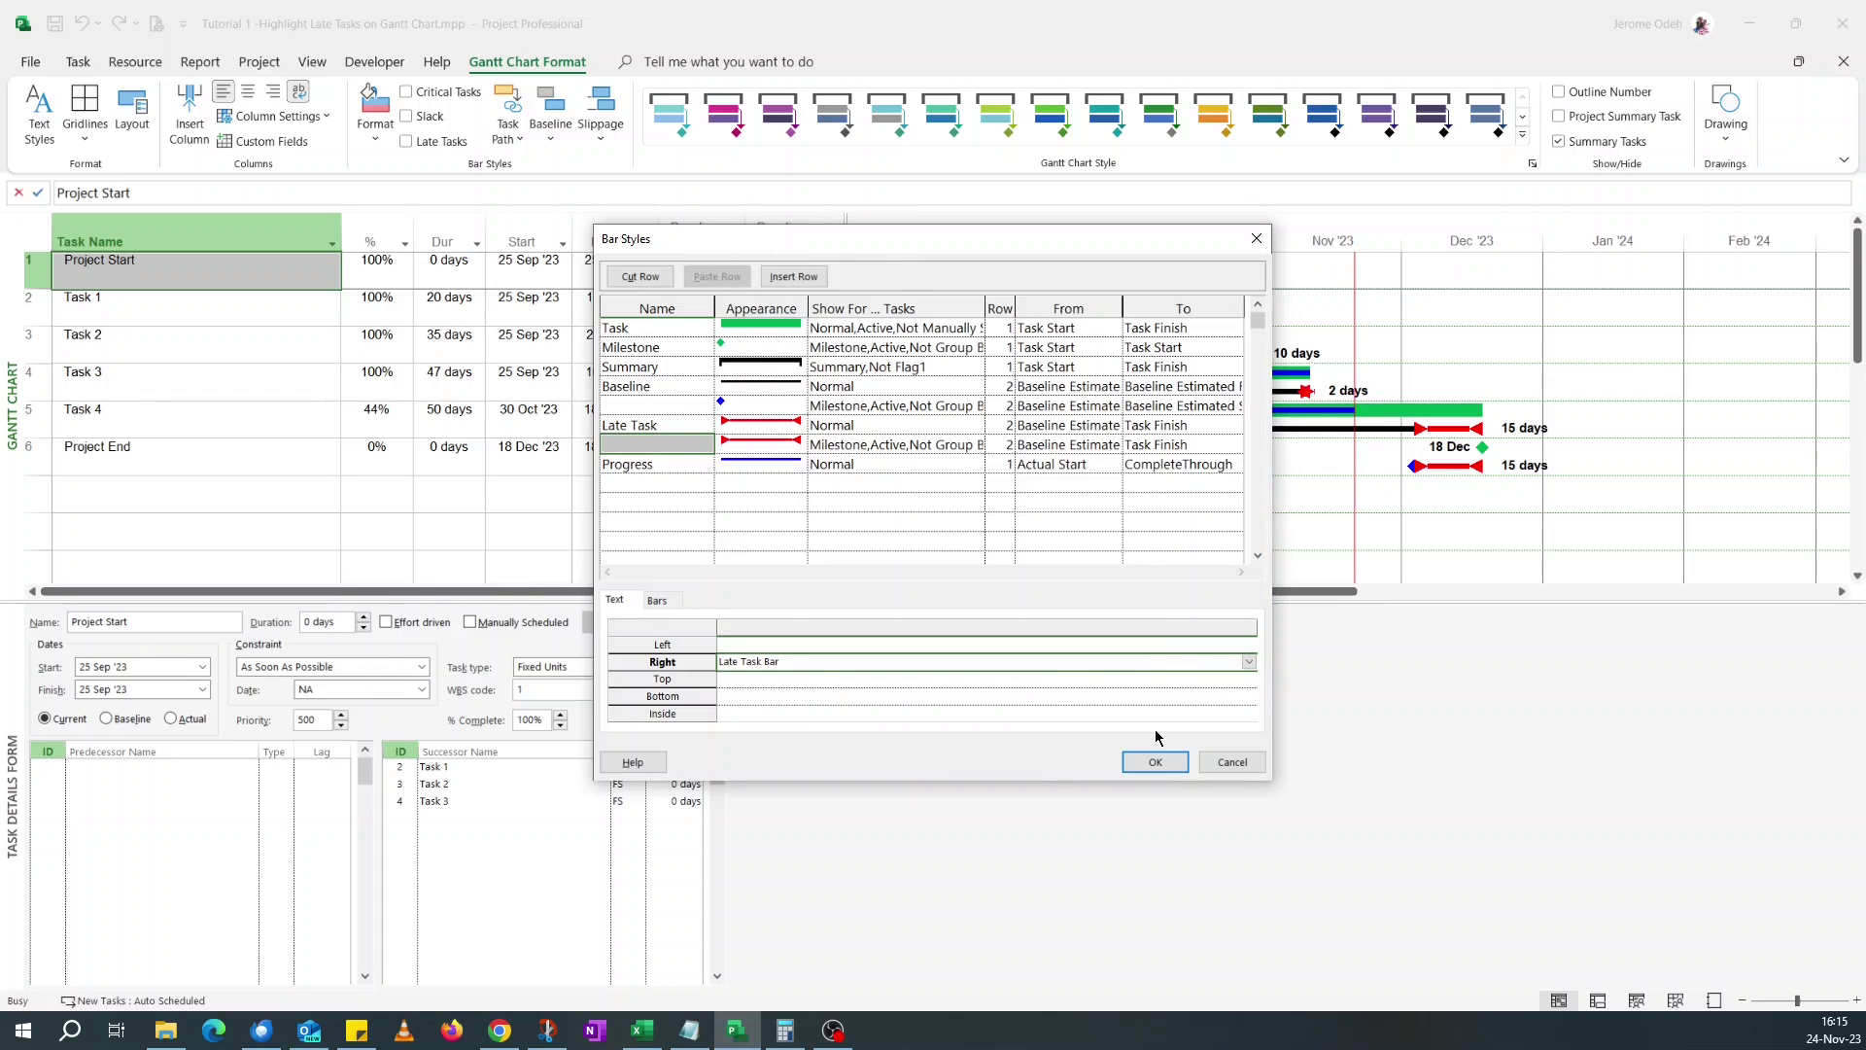
pyautogui.click(1156, 763)
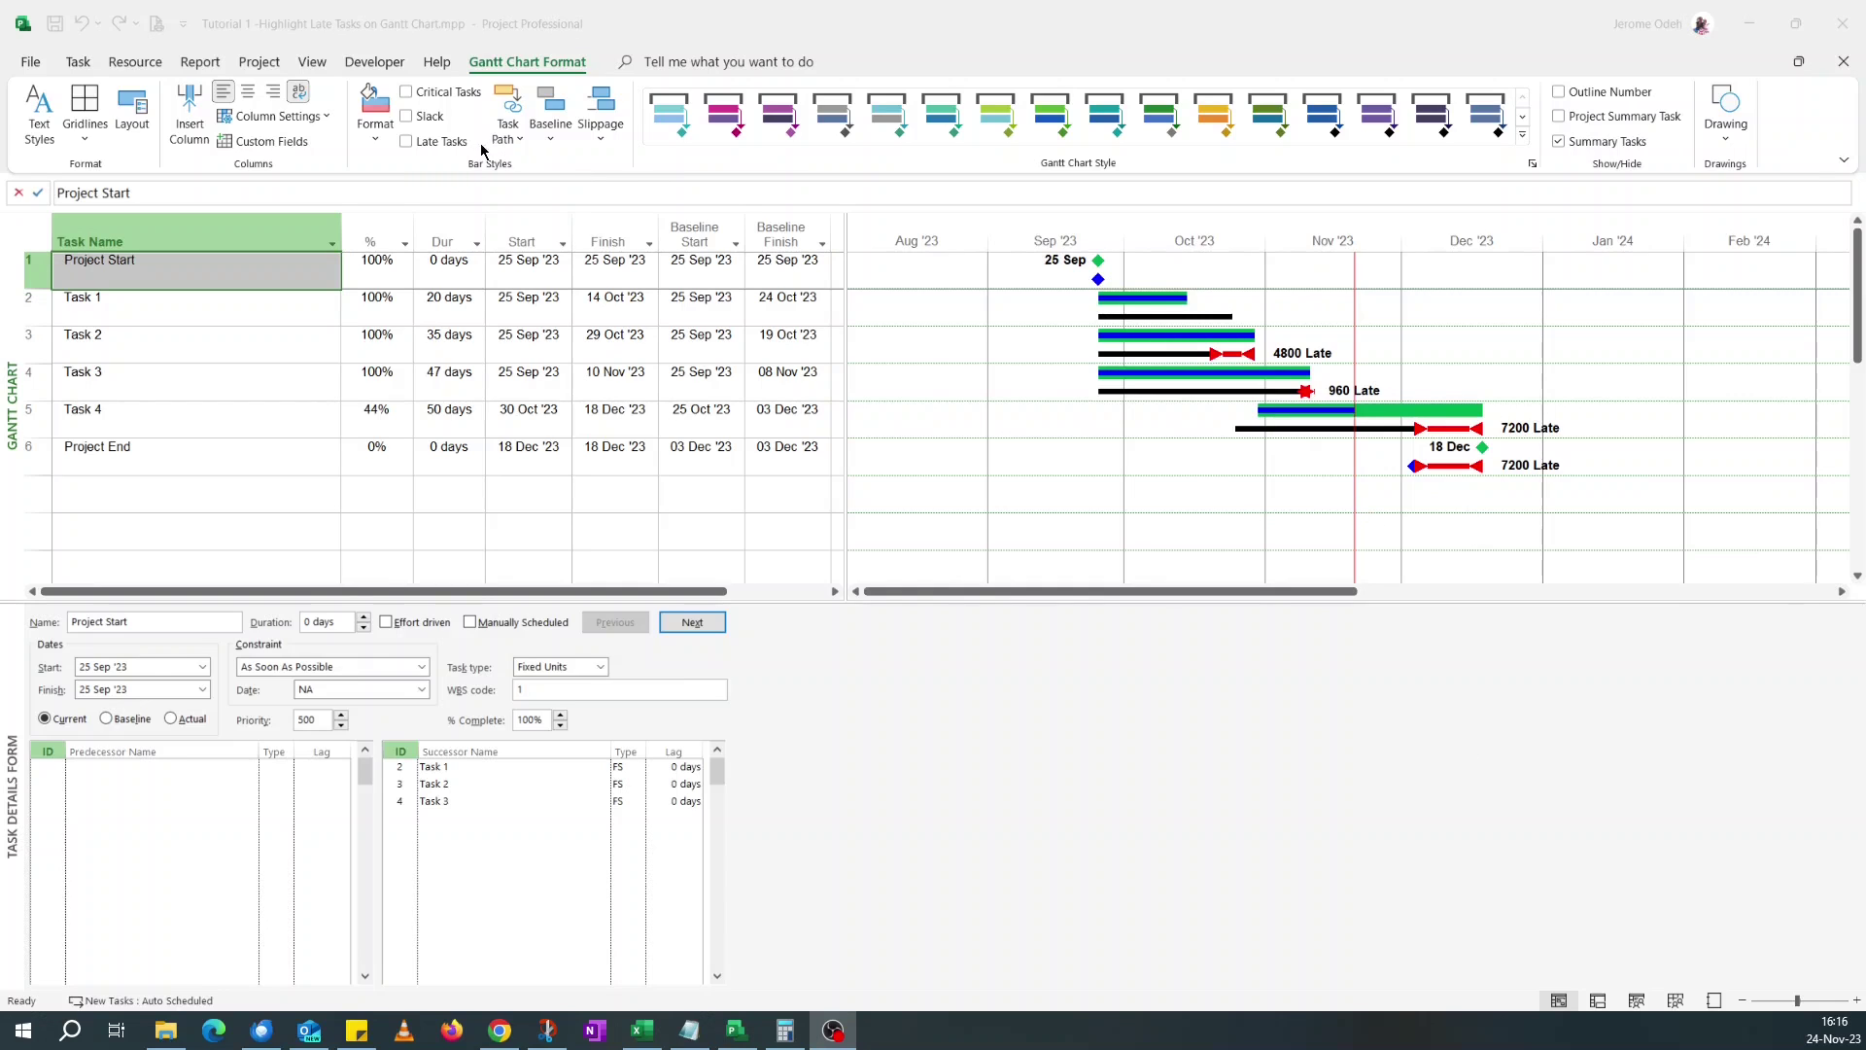
# Reopen the formula for the Late Task Bar (Text30) custom field.
pyautogui.click(373, 145)
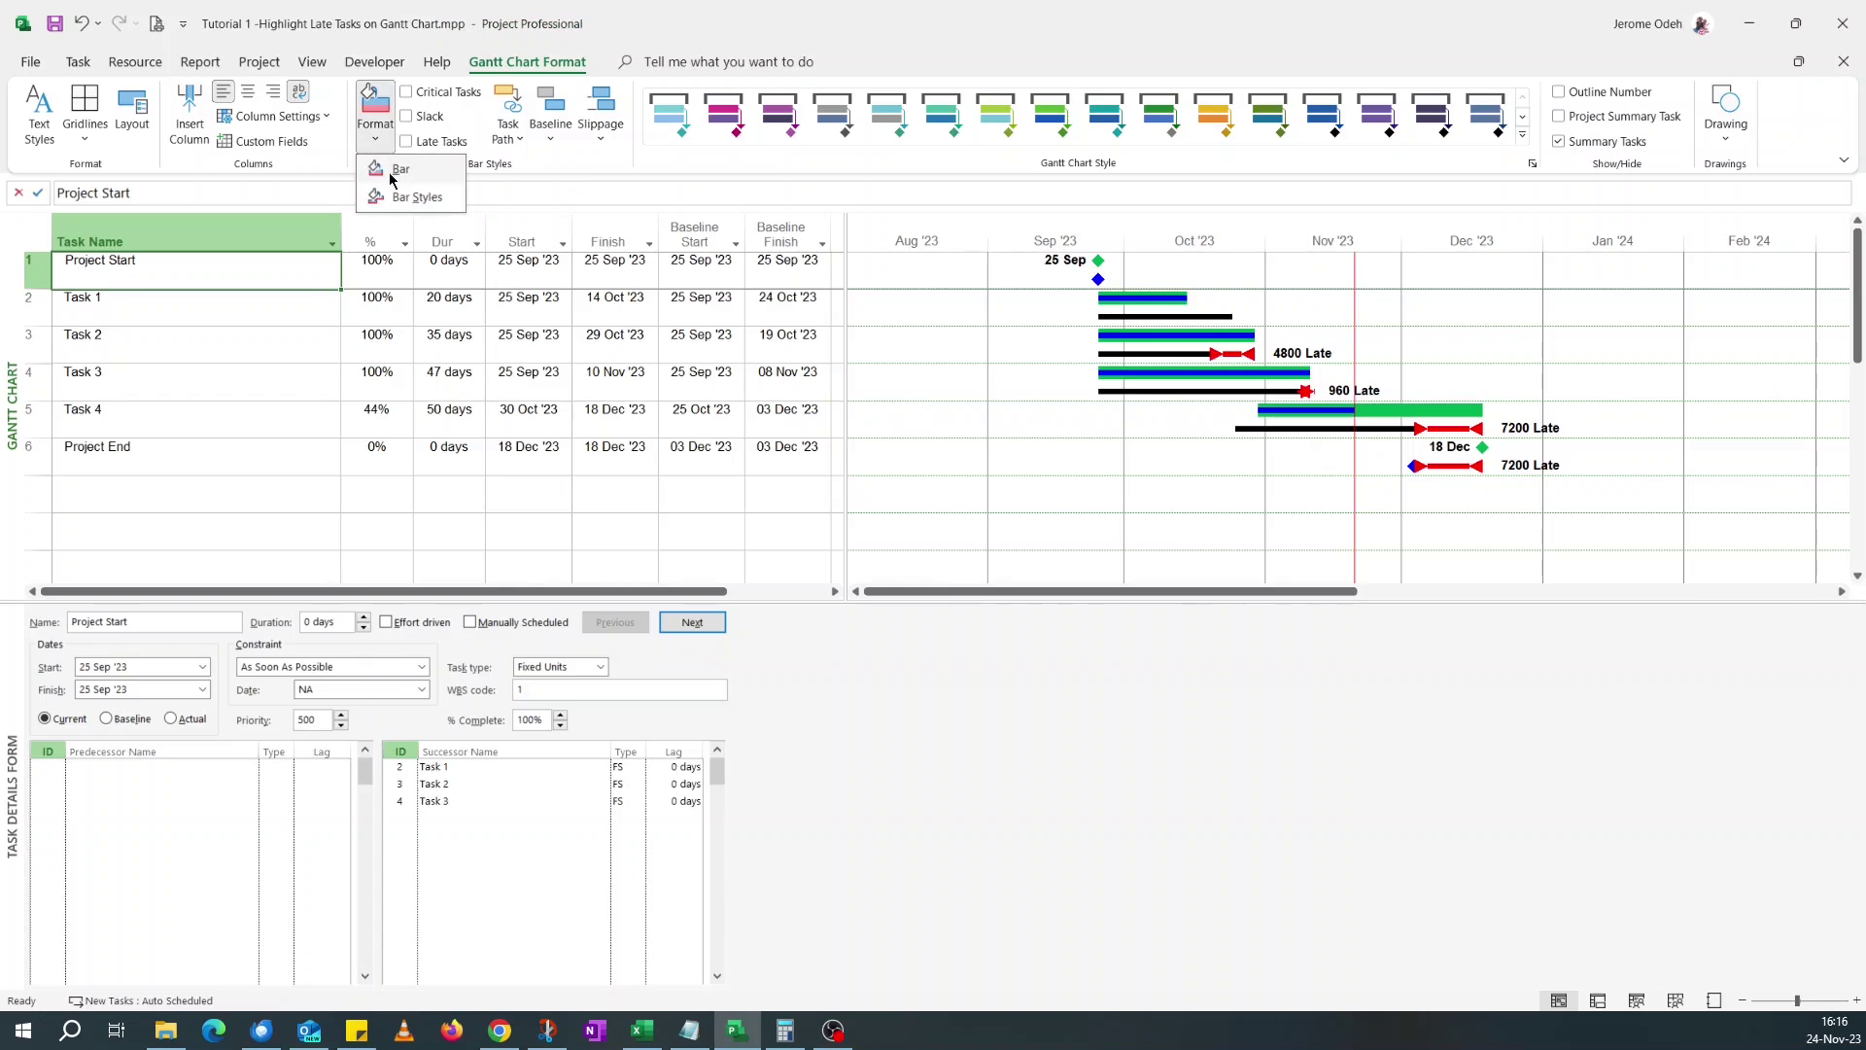
pyautogui.click(507, 68)
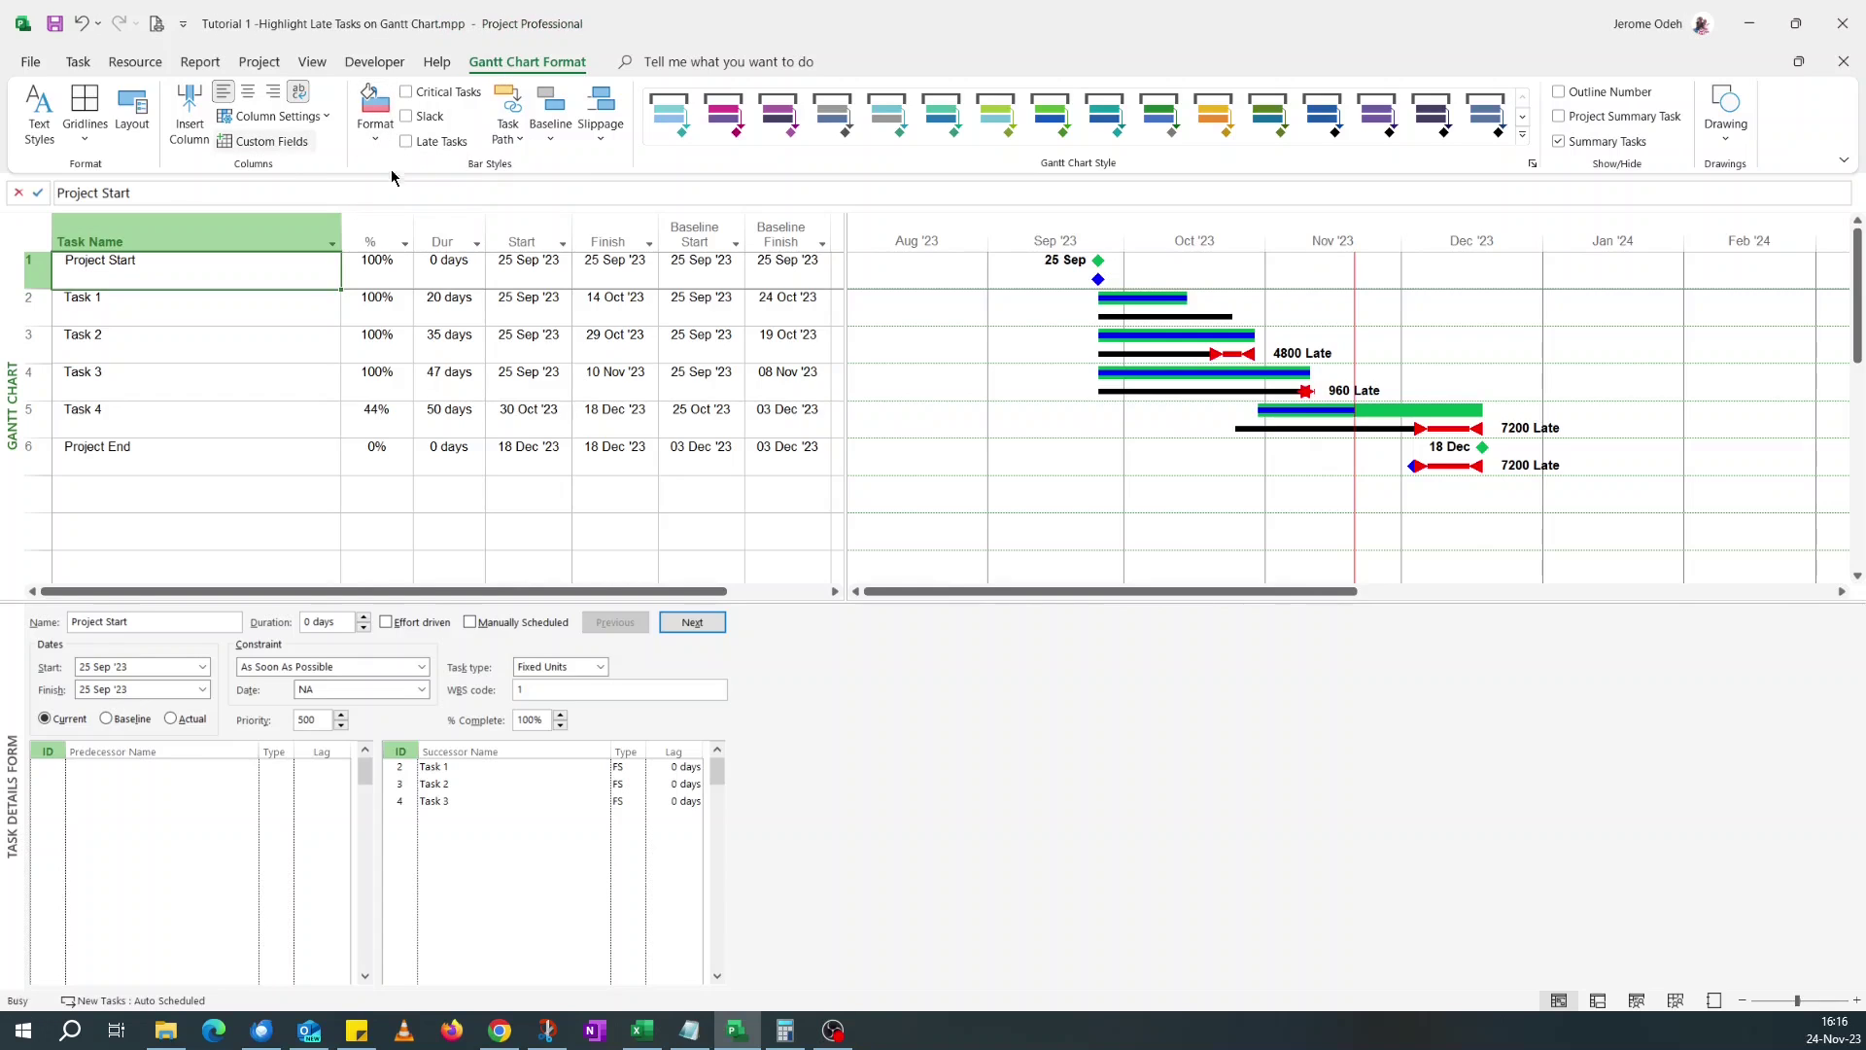
pyautogui.moveTo(1102, 354); pyautogui.dragTo(1108, 439)
pyautogui.click(850, 450)
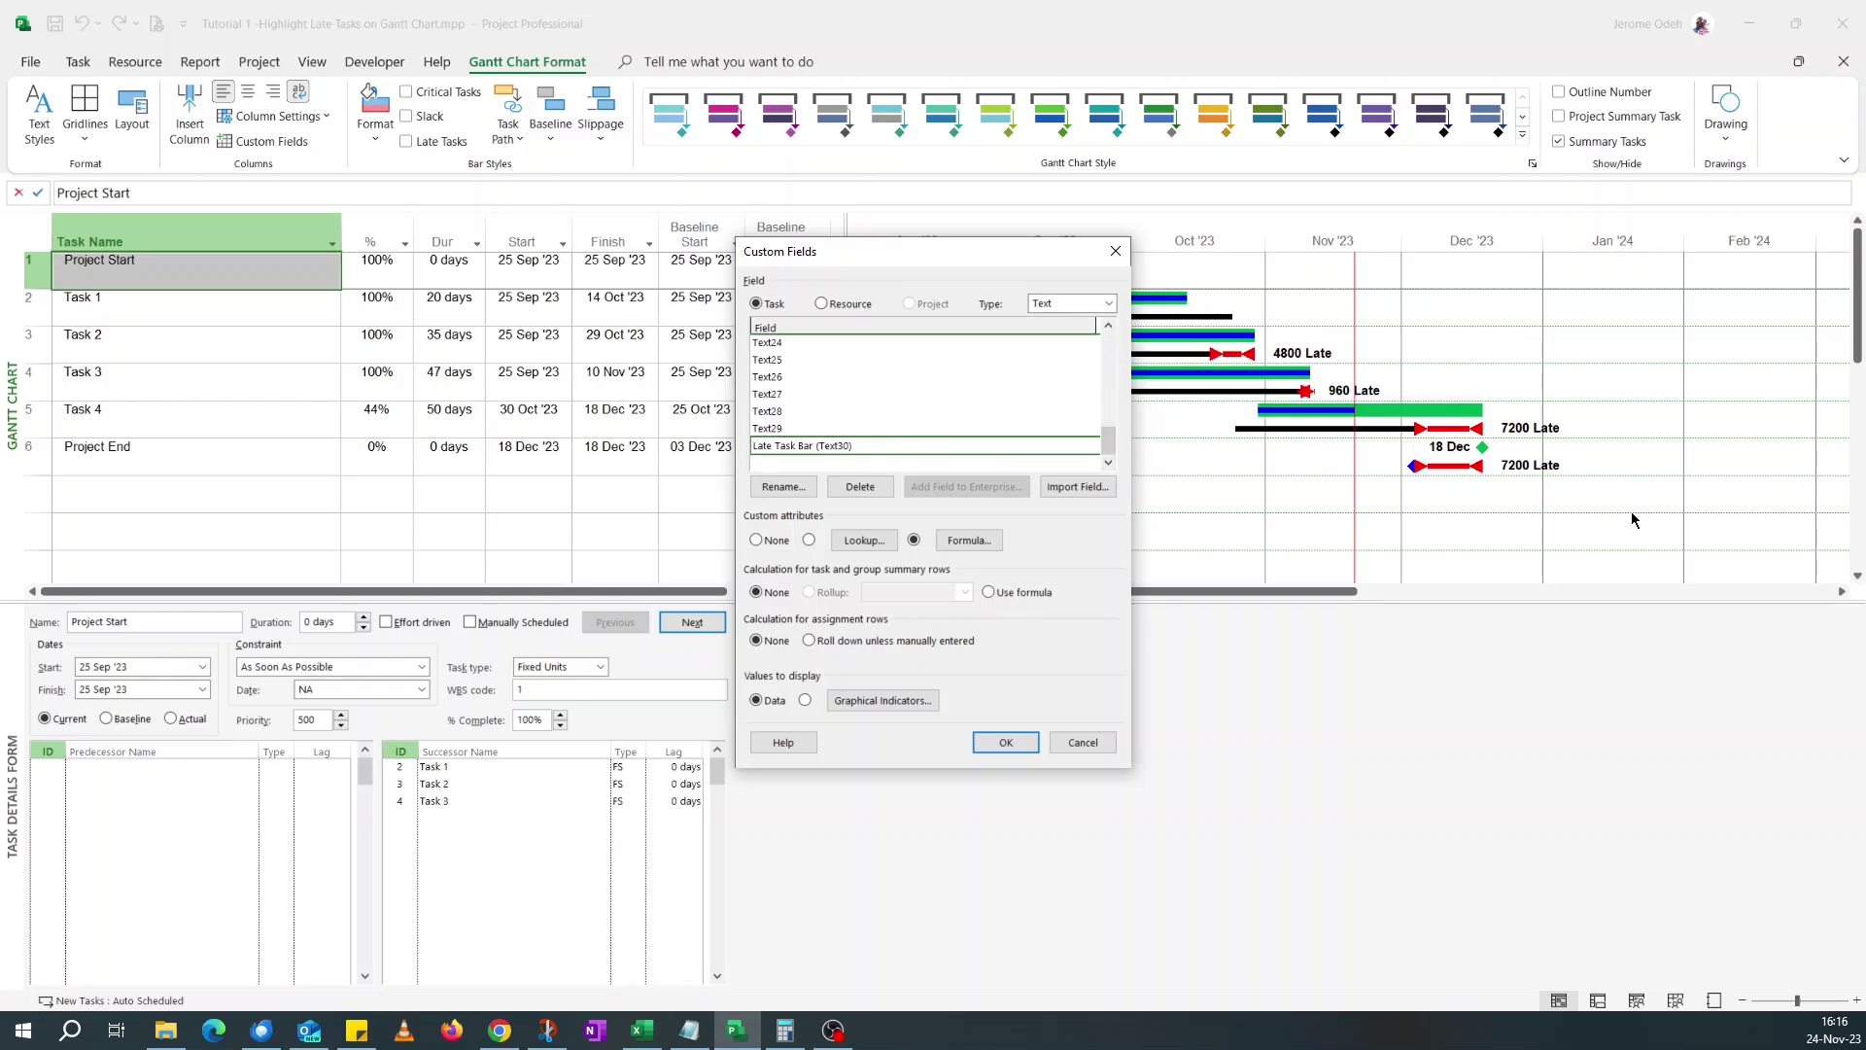
pyautogui.click(982, 540)
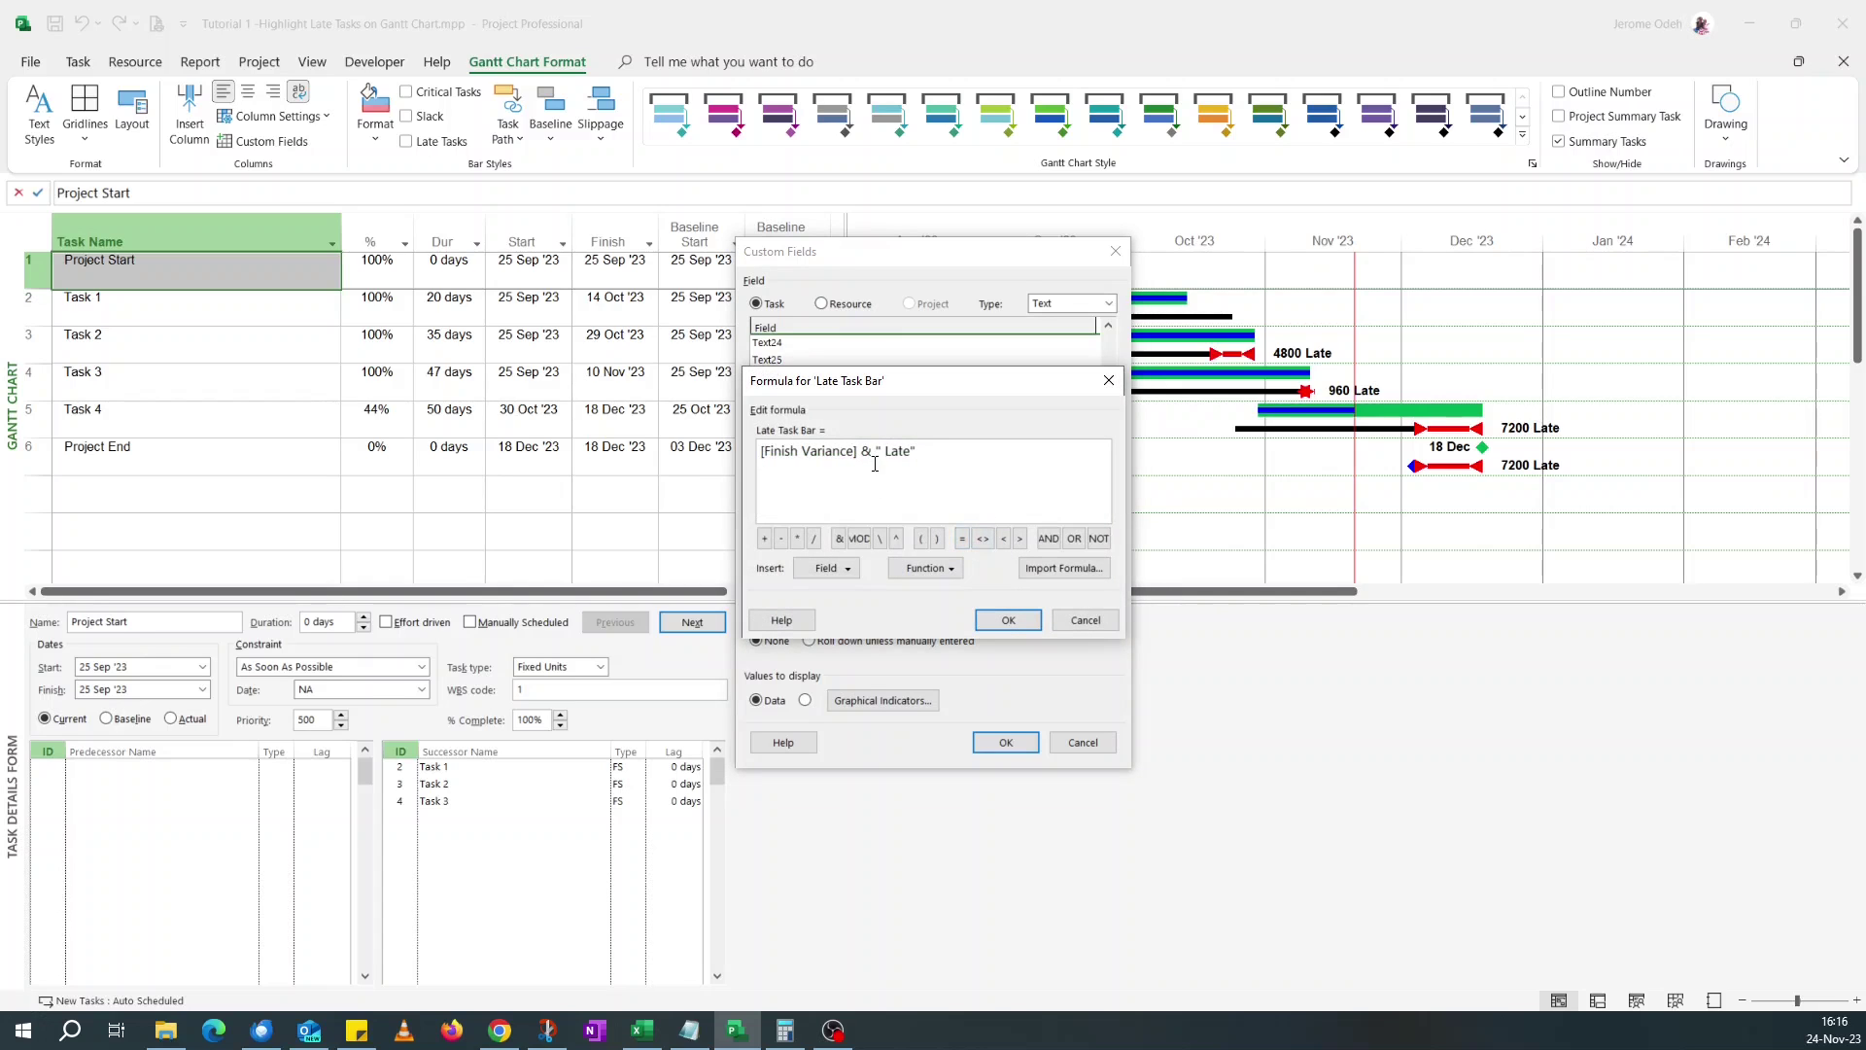
# Change the formula to ([Finish Variance] / (60 * 8) & " Days Late" and save it.
pyautogui.click(760, 449)
pyautogui.write('(')
pyautogui.write('/ ()')
pyautogui.press('BackSpace')
pyautogui.write('60')
pyautogui.click(797, 537)
pyautogui.click(895, 450)
pyautogui.write('8)')
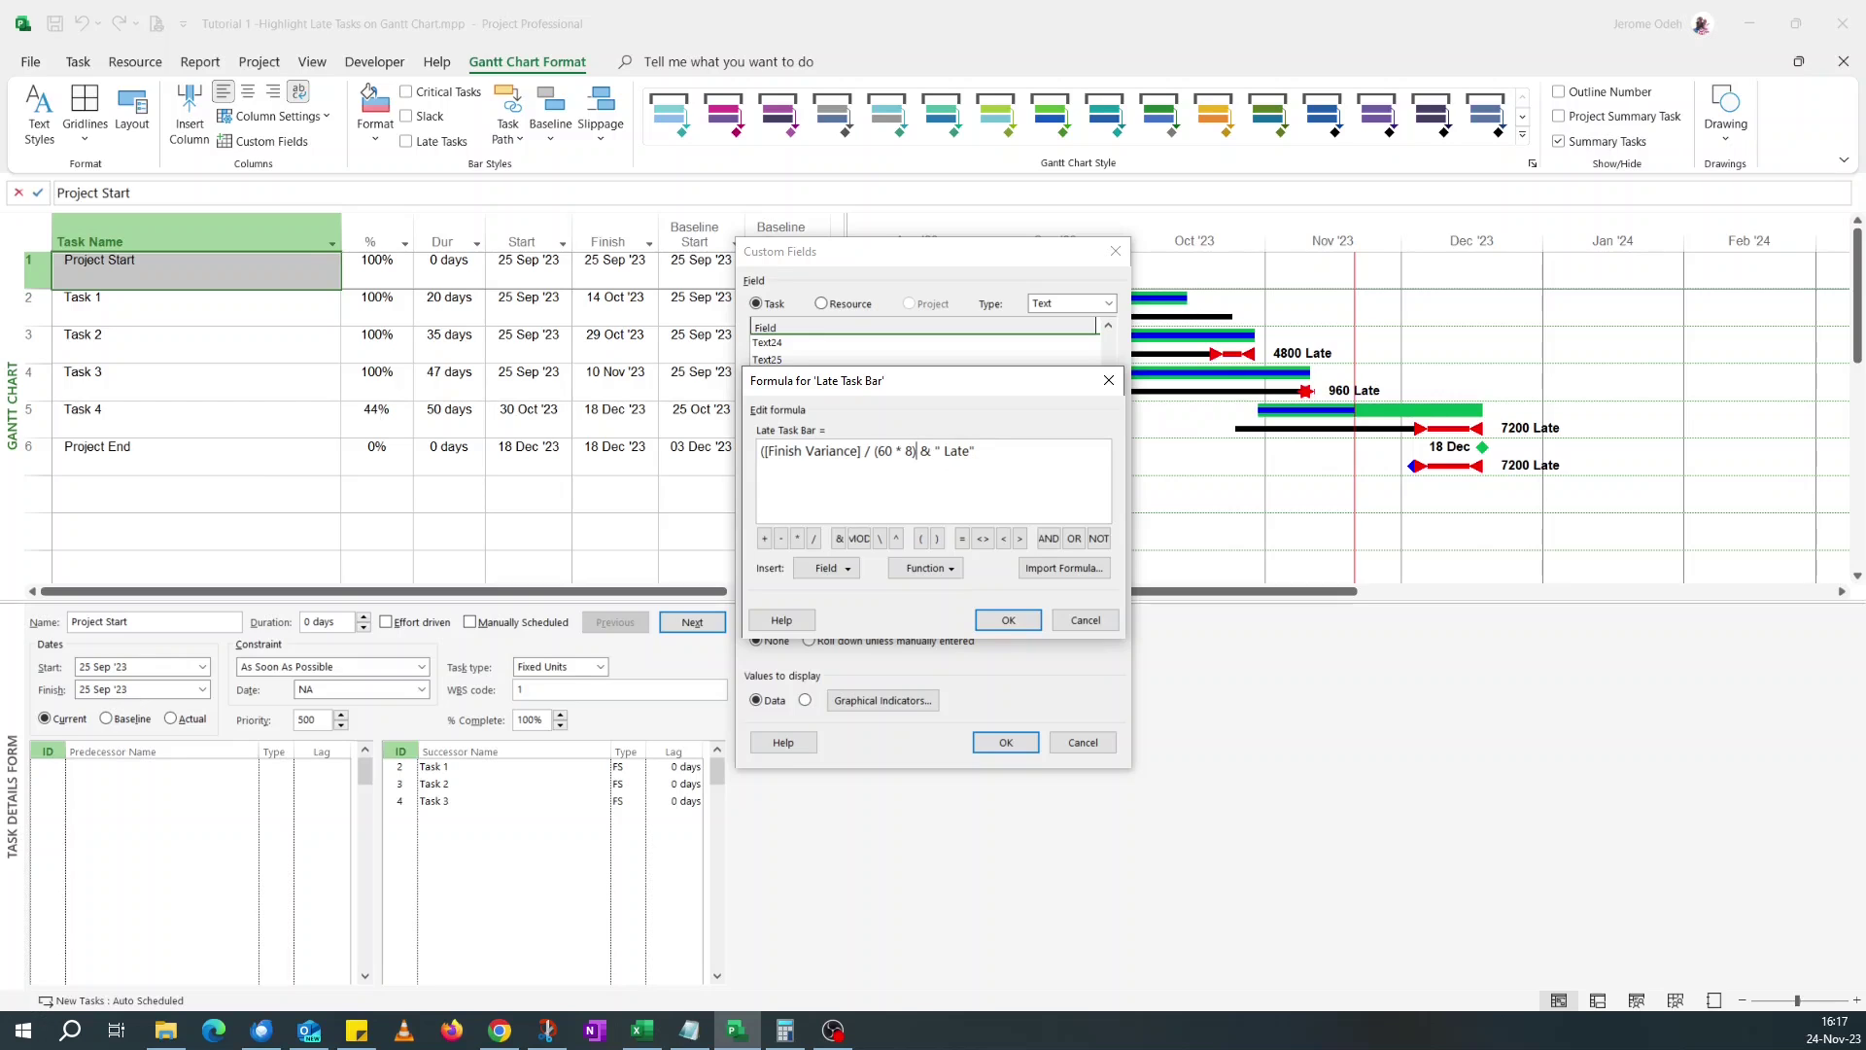
pyautogui.click(944, 450)
pyautogui.write('Day s')
pyautogui.click(1004, 622)
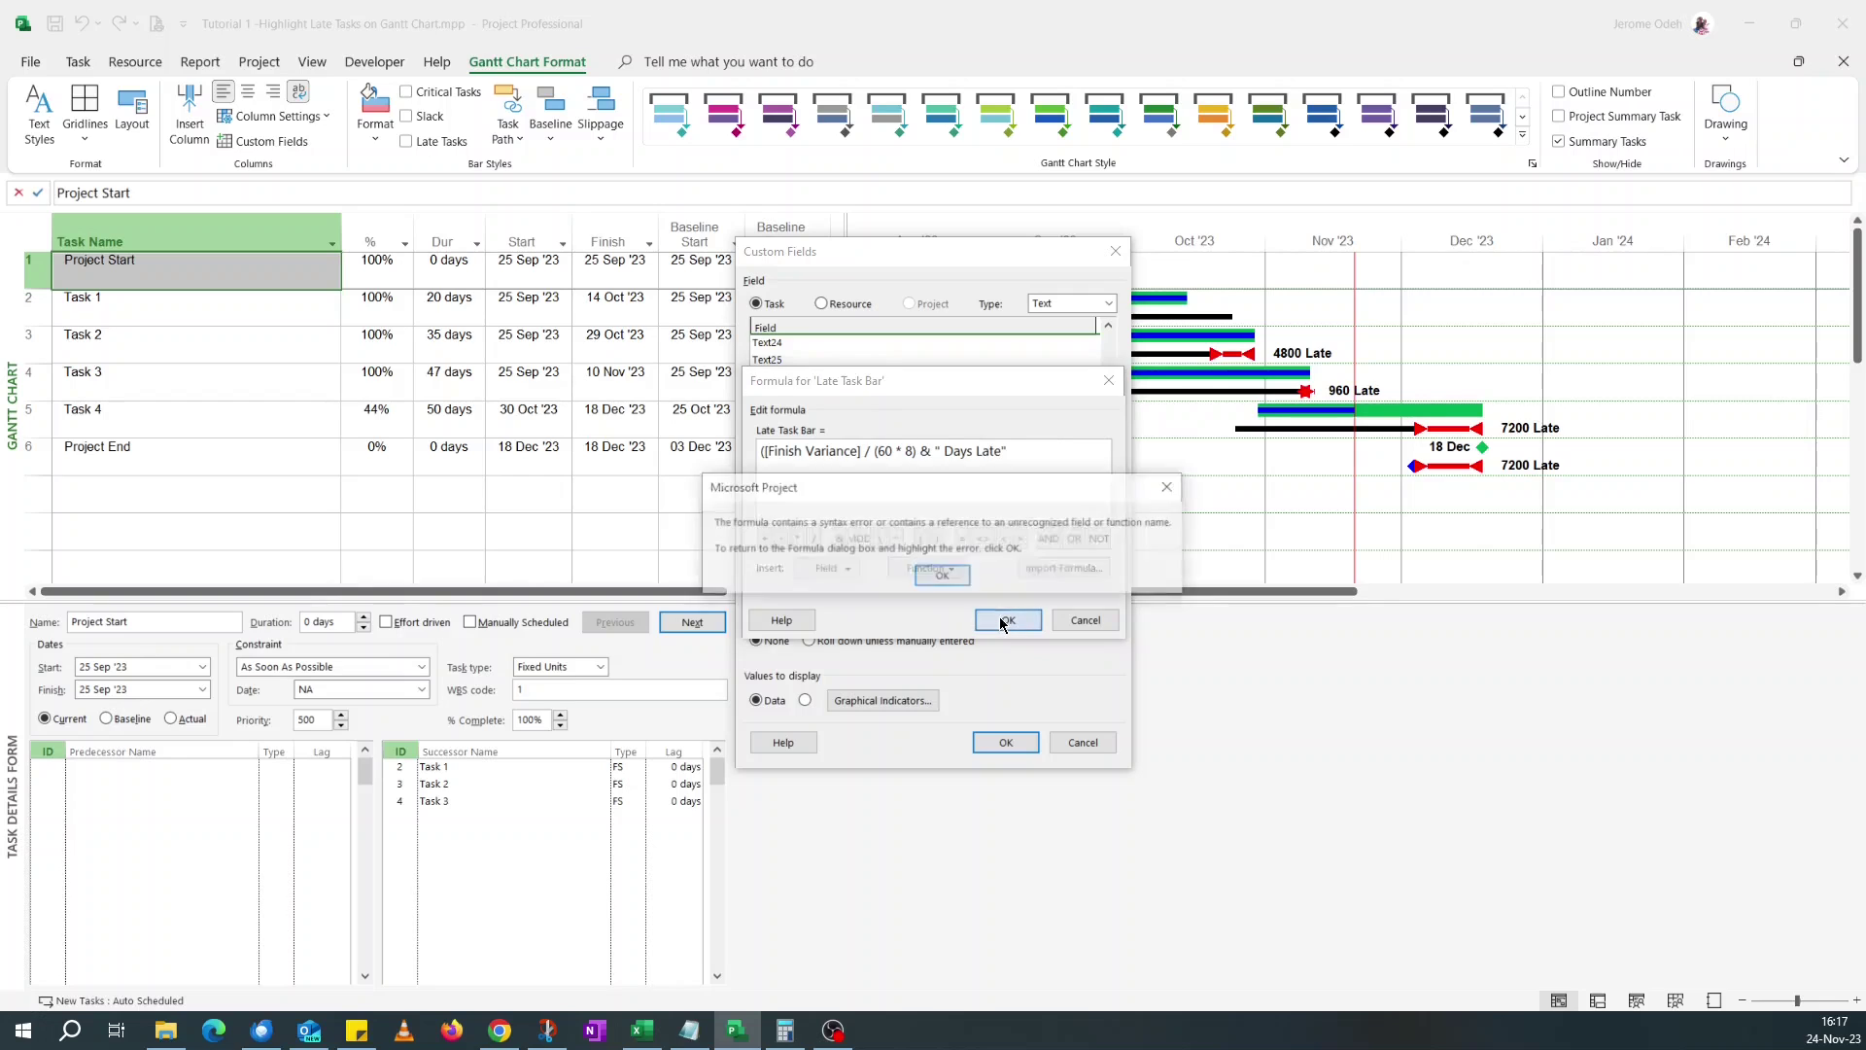
# Add the missing parenthesis after (60 * 8) so bars read 10, 2 and 15 Days Late.
pyautogui.click(943, 578)
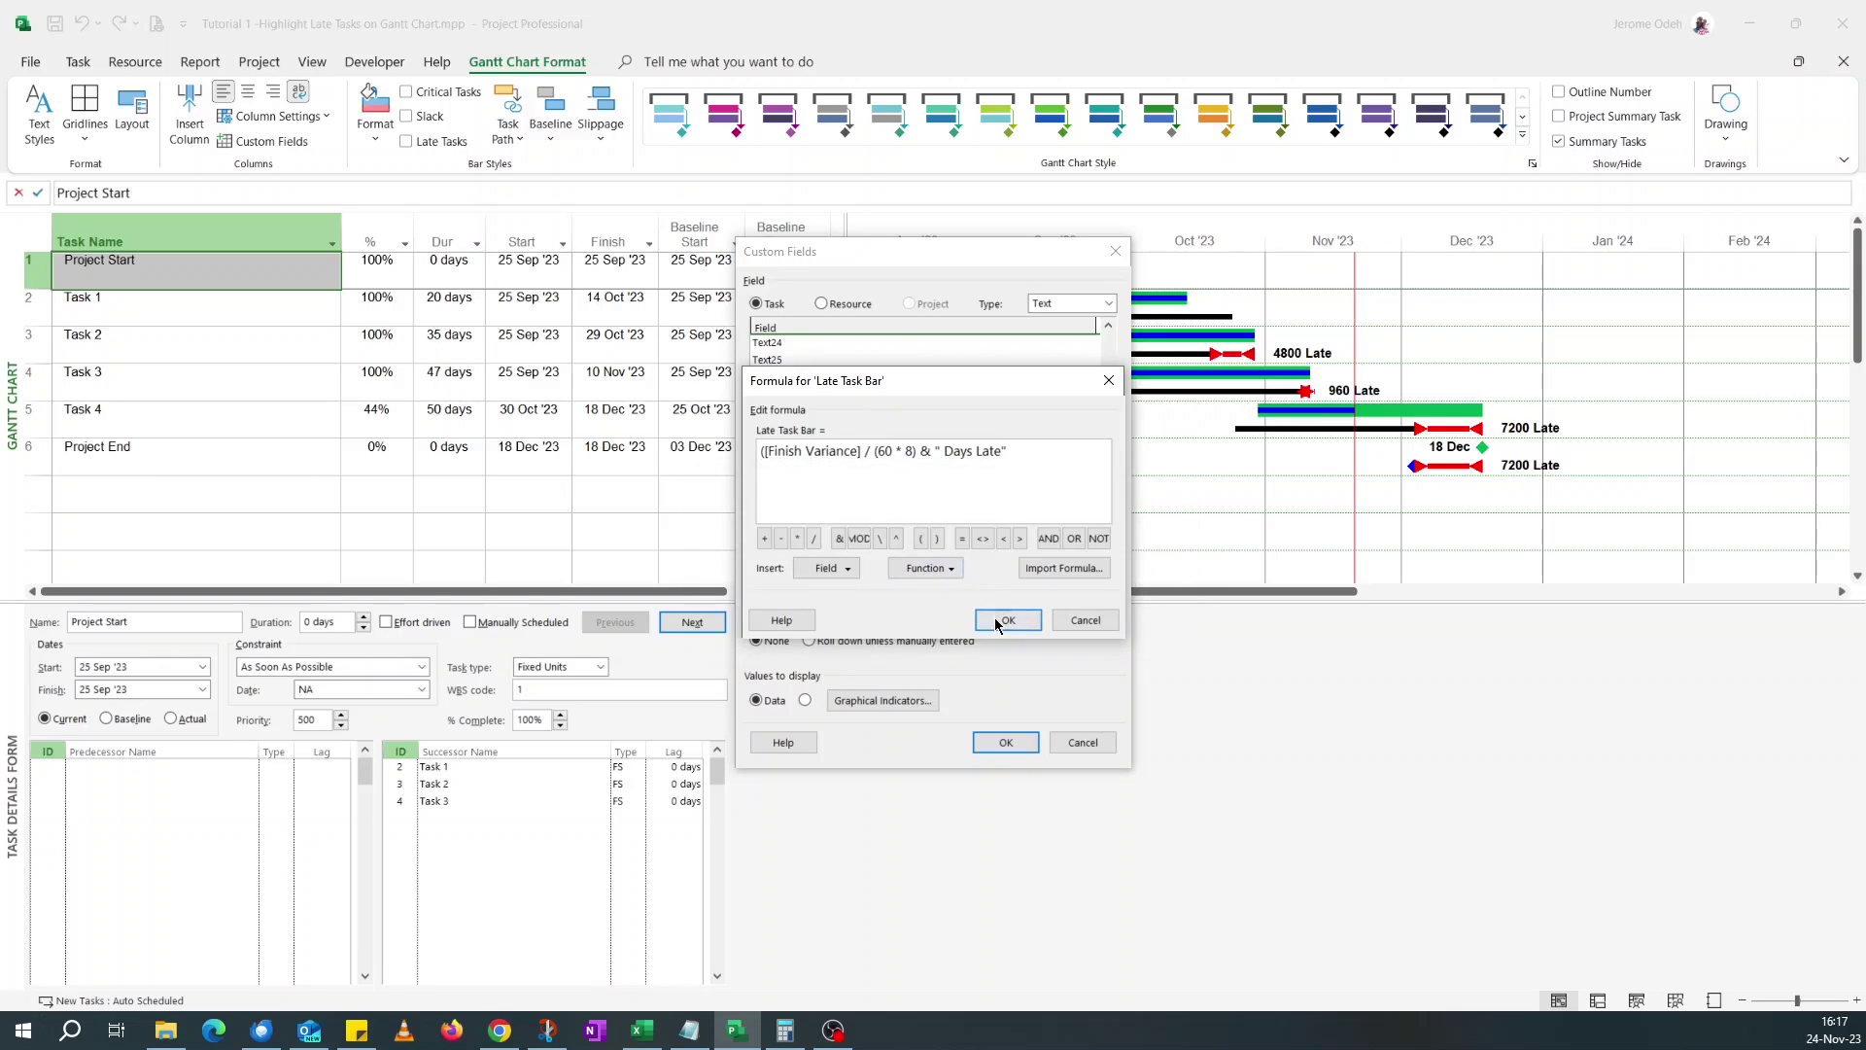
pyautogui.click(1004, 620)
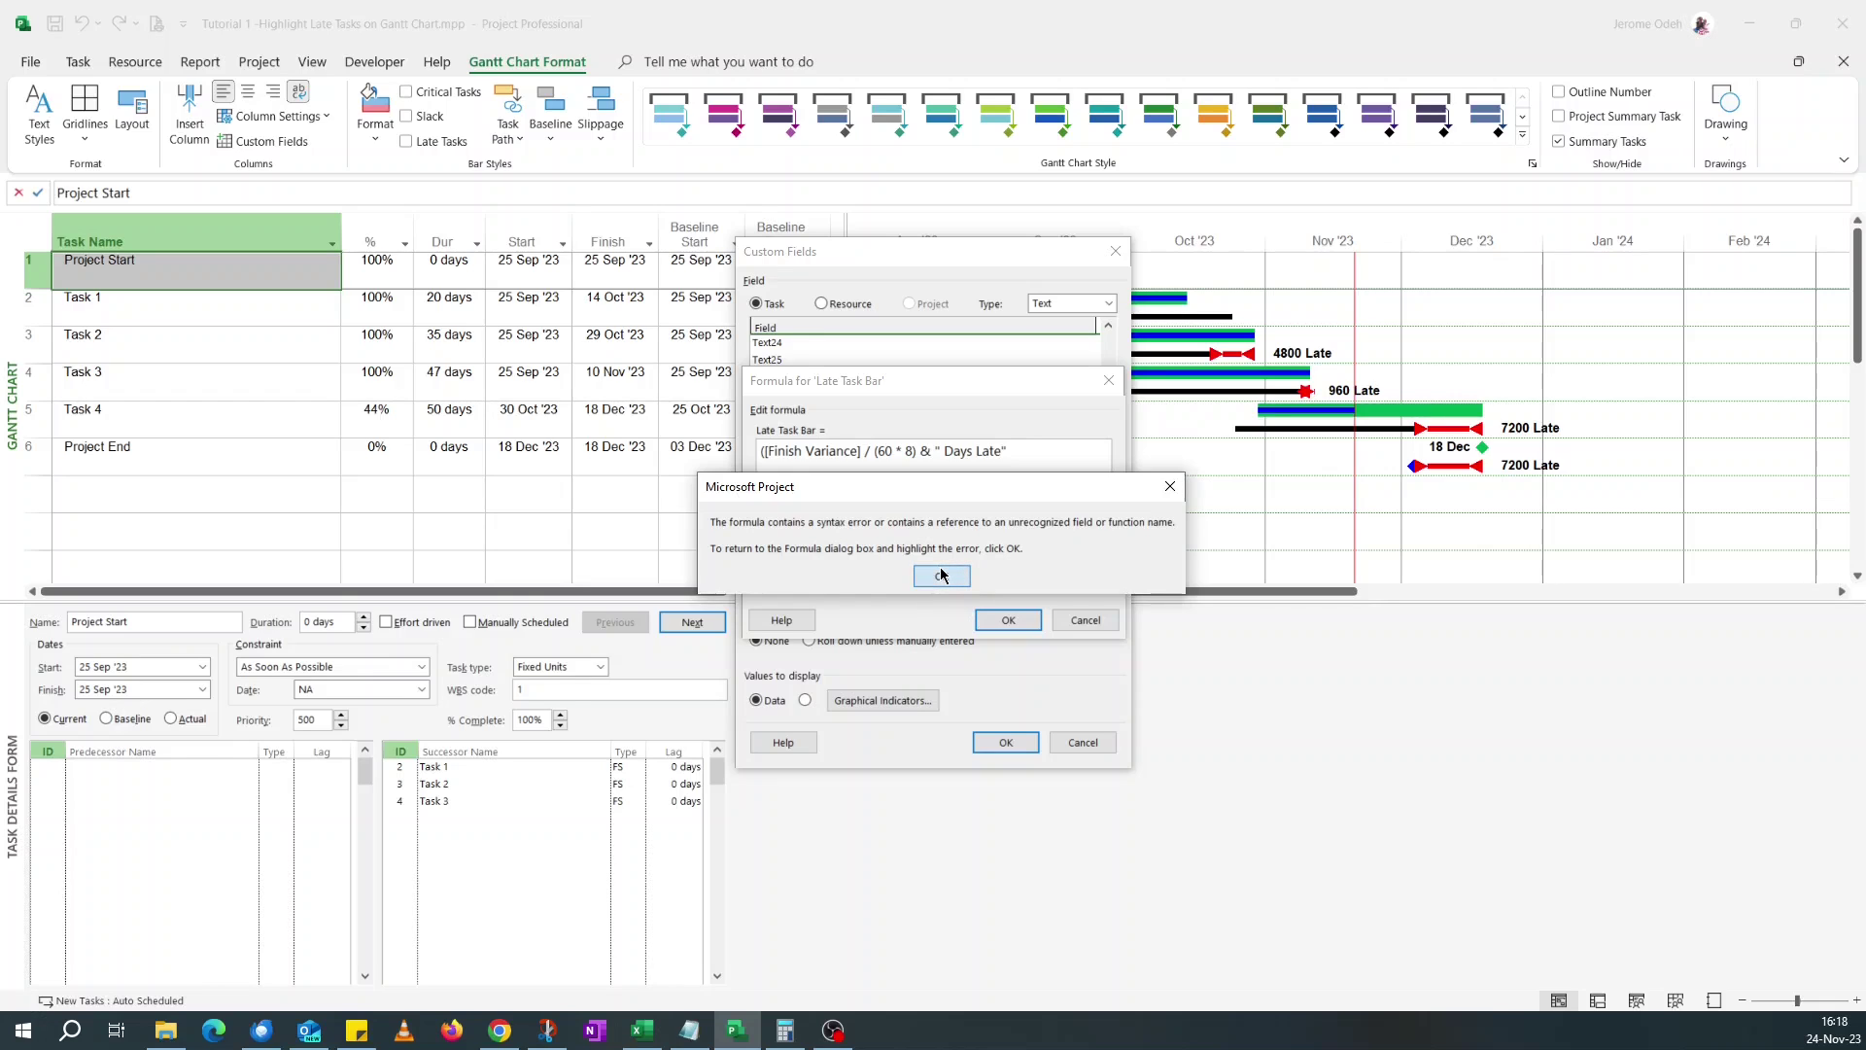
pyautogui.click(941, 575)
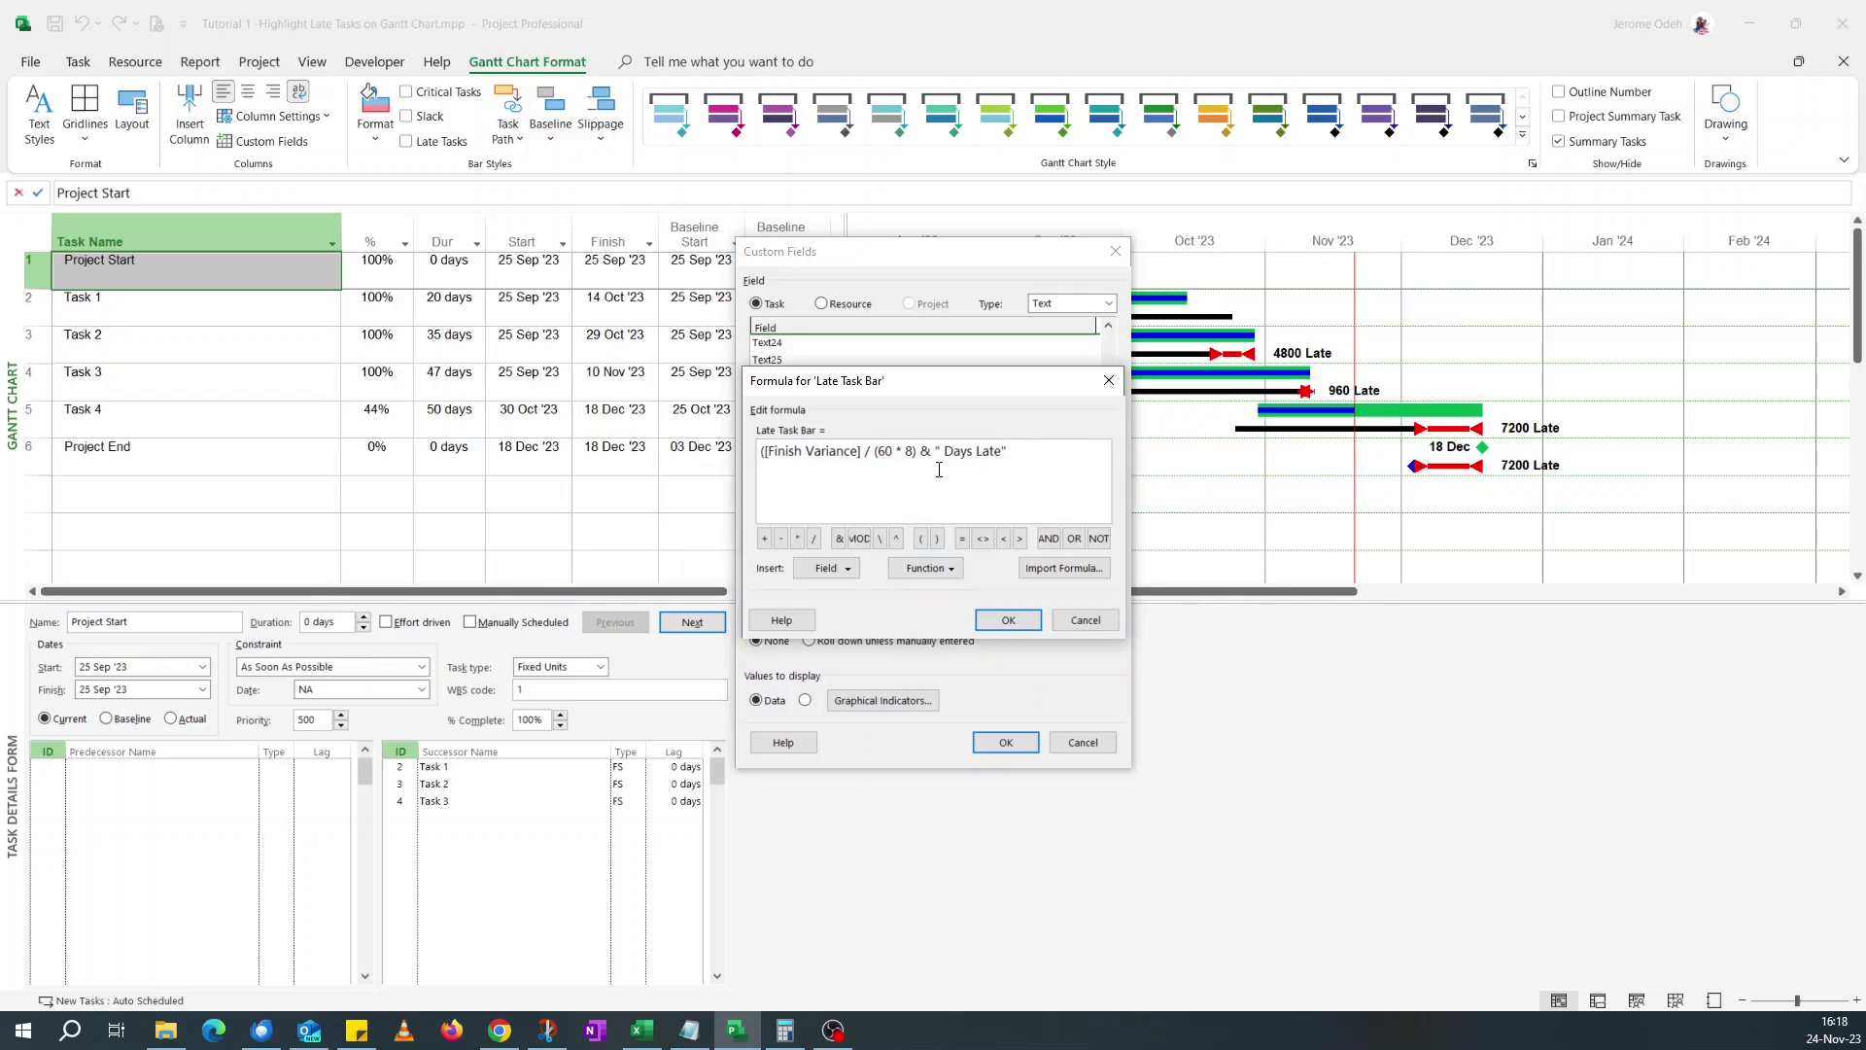
pyautogui.click(917, 451)
pyautogui.write(')')
pyautogui.click(1006, 619)
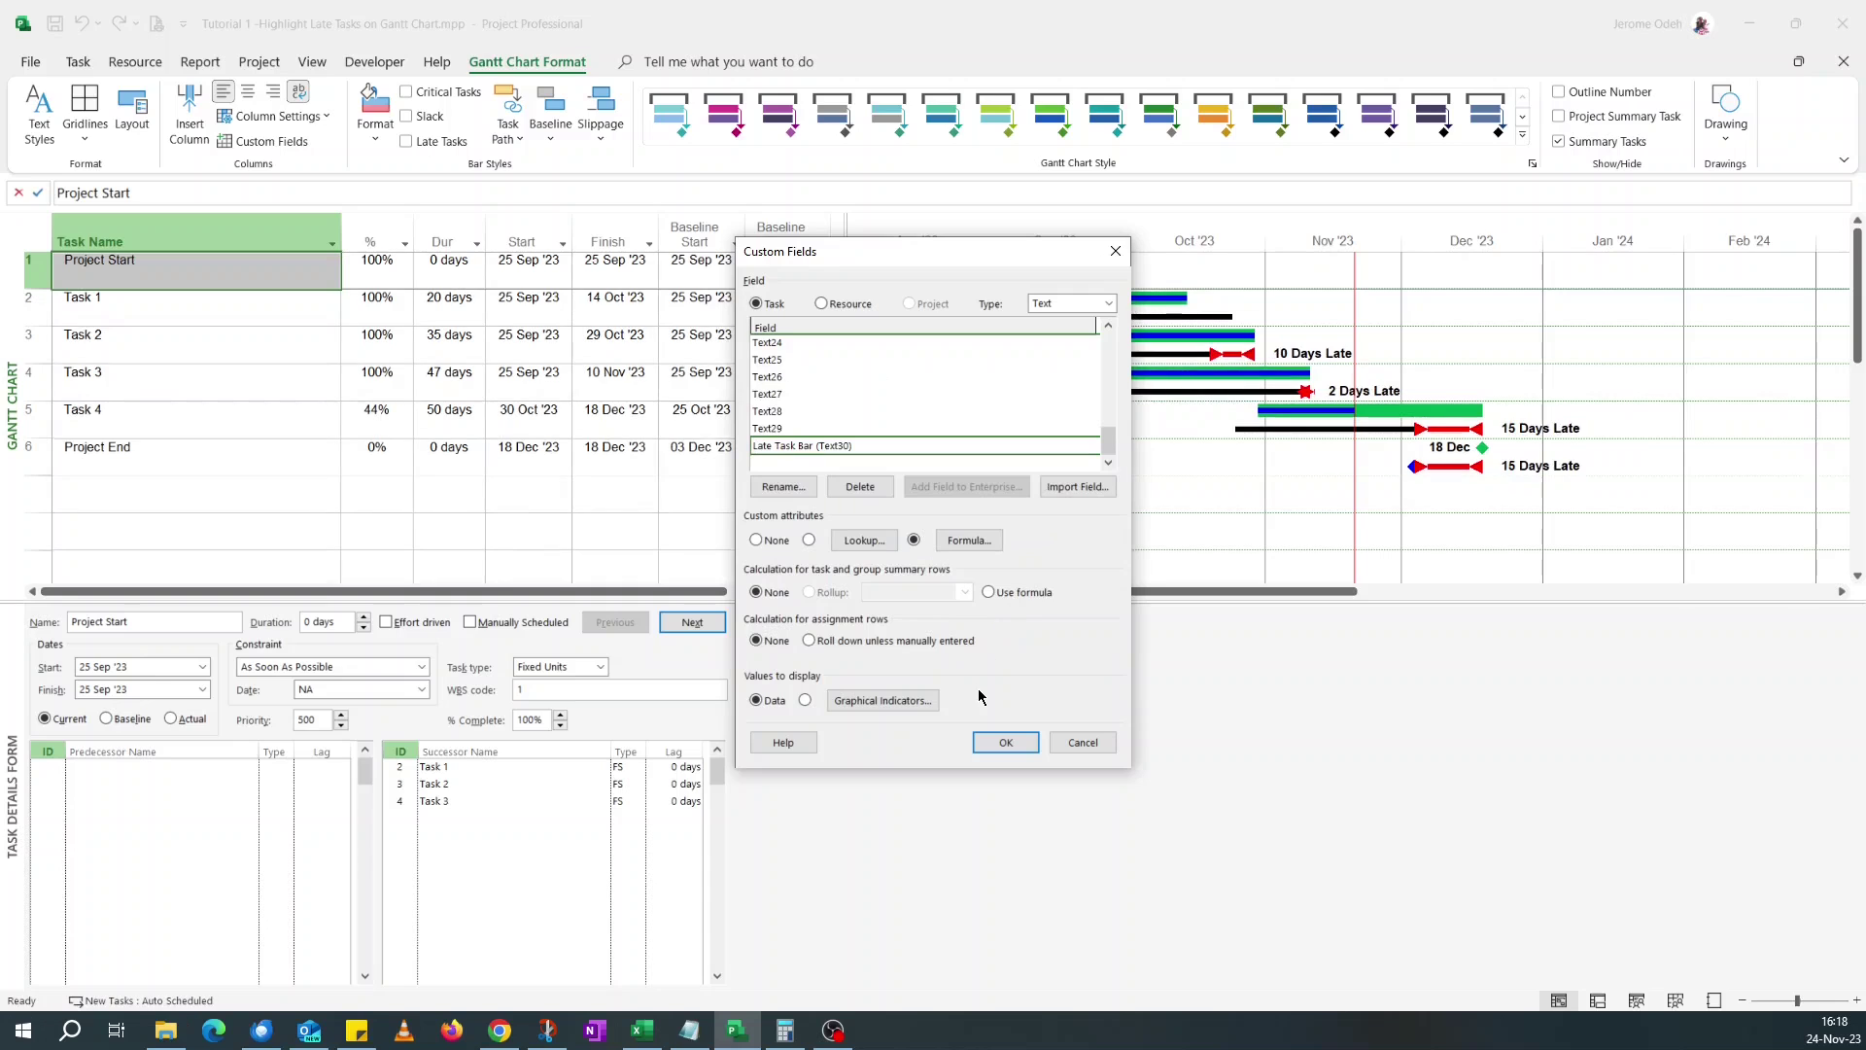
pyautogui.click(1006, 742)
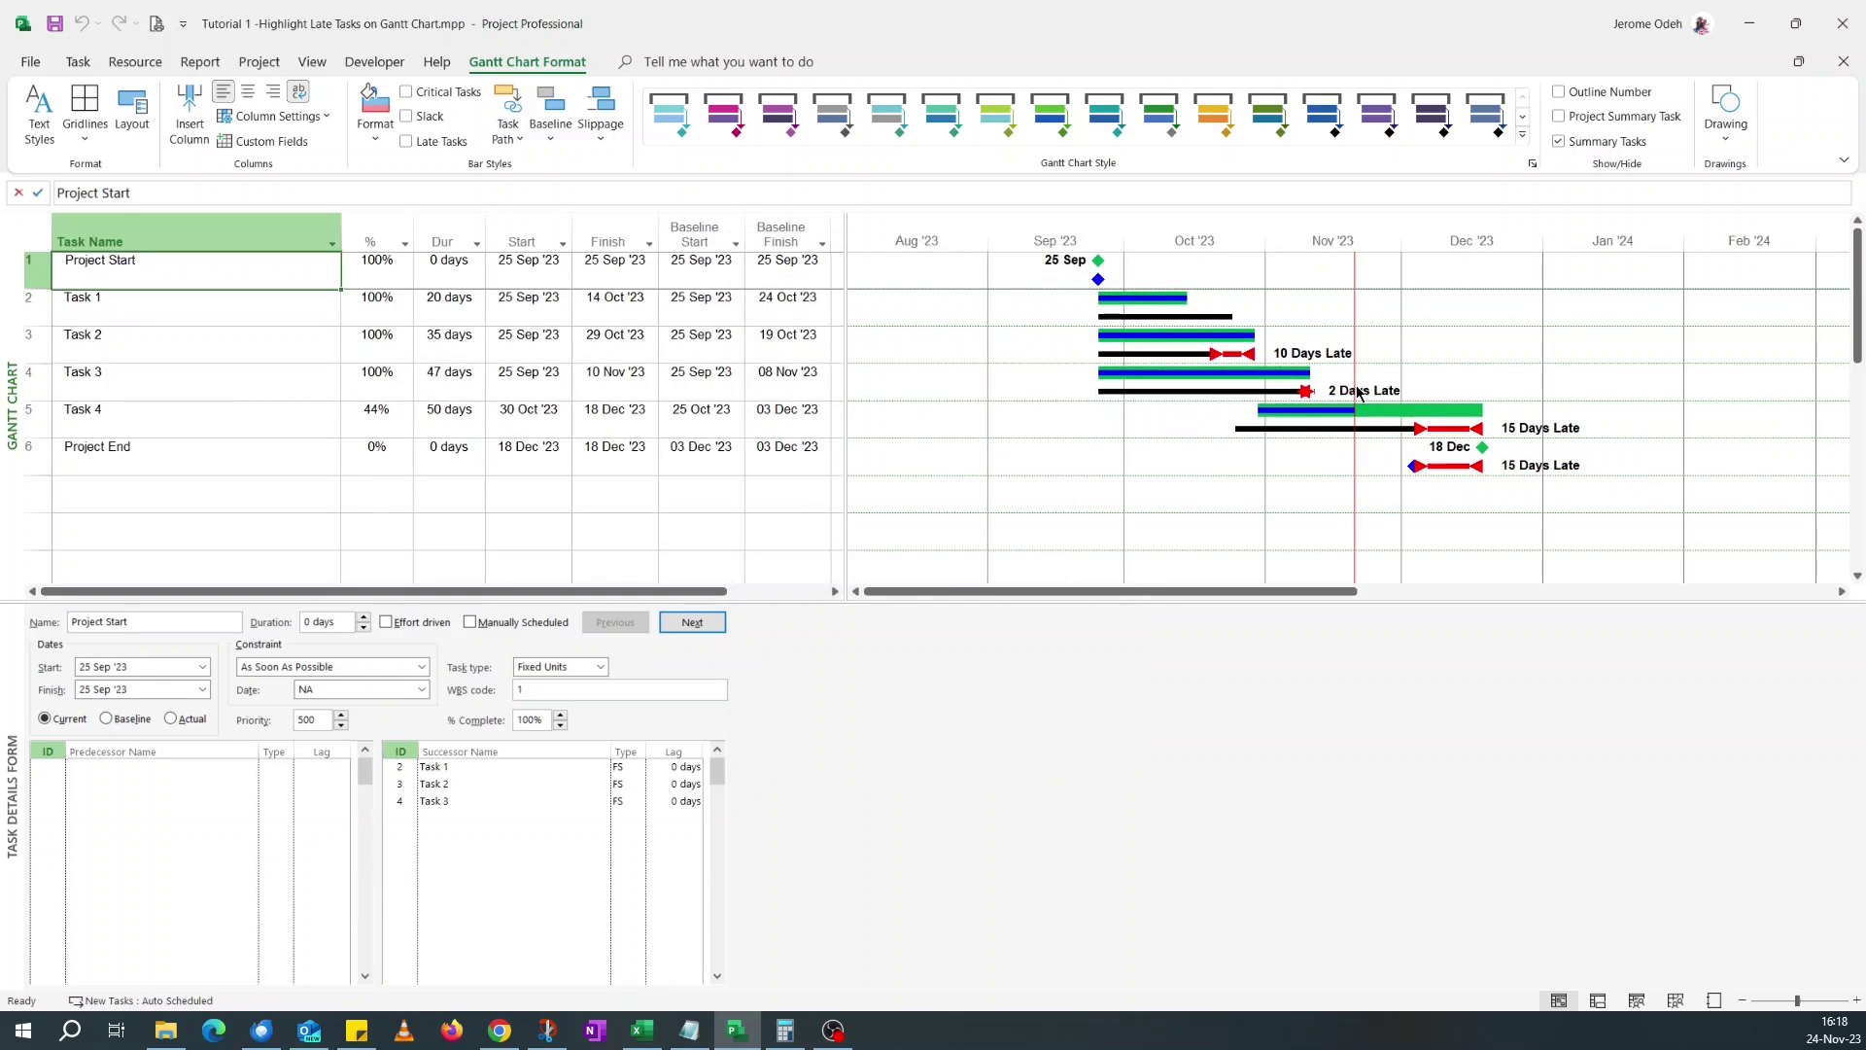